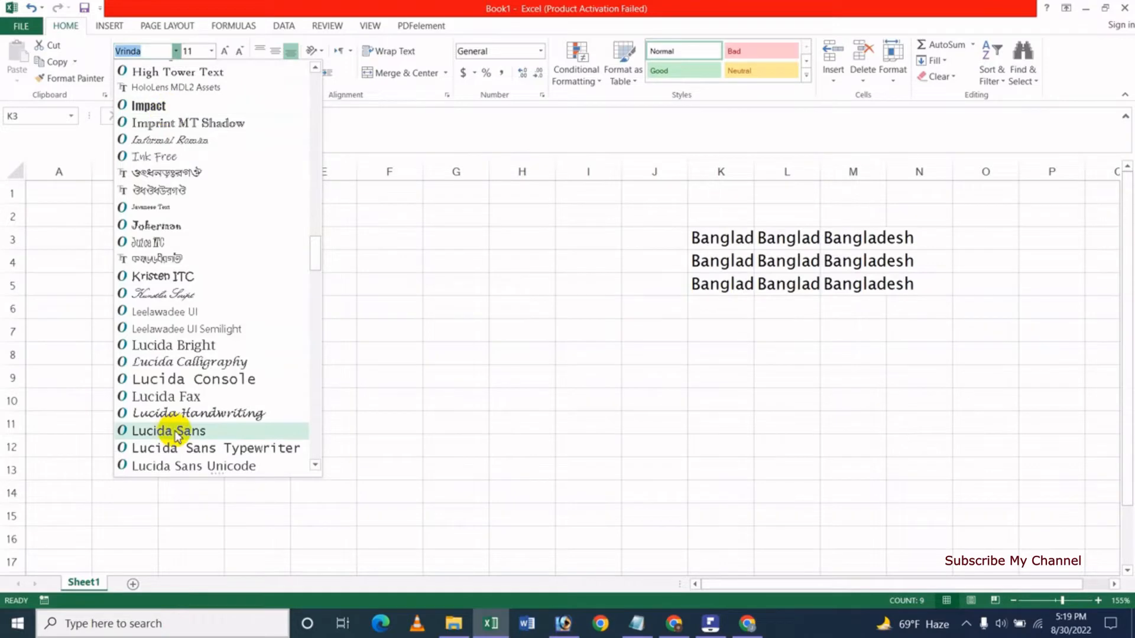
Apply the Lucida Sans font at size 14 to the selected Bangladesh cells K3:M5.
{"action": "left_click", "coordinate": [175, 431]}
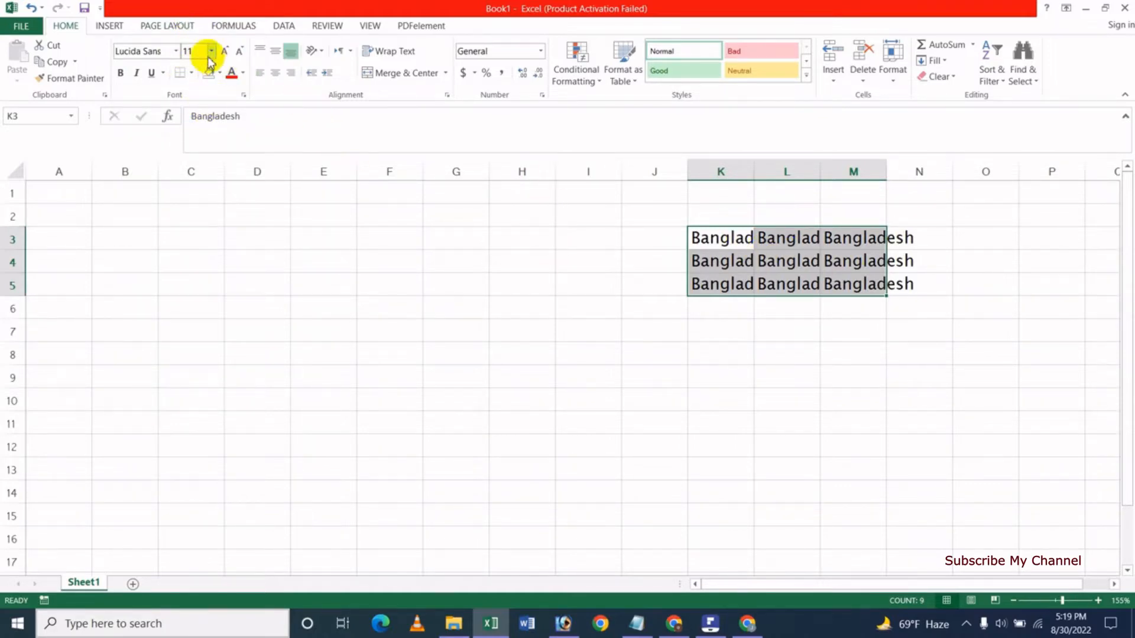
{"action": "left_click", "coordinate": [209, 53]}
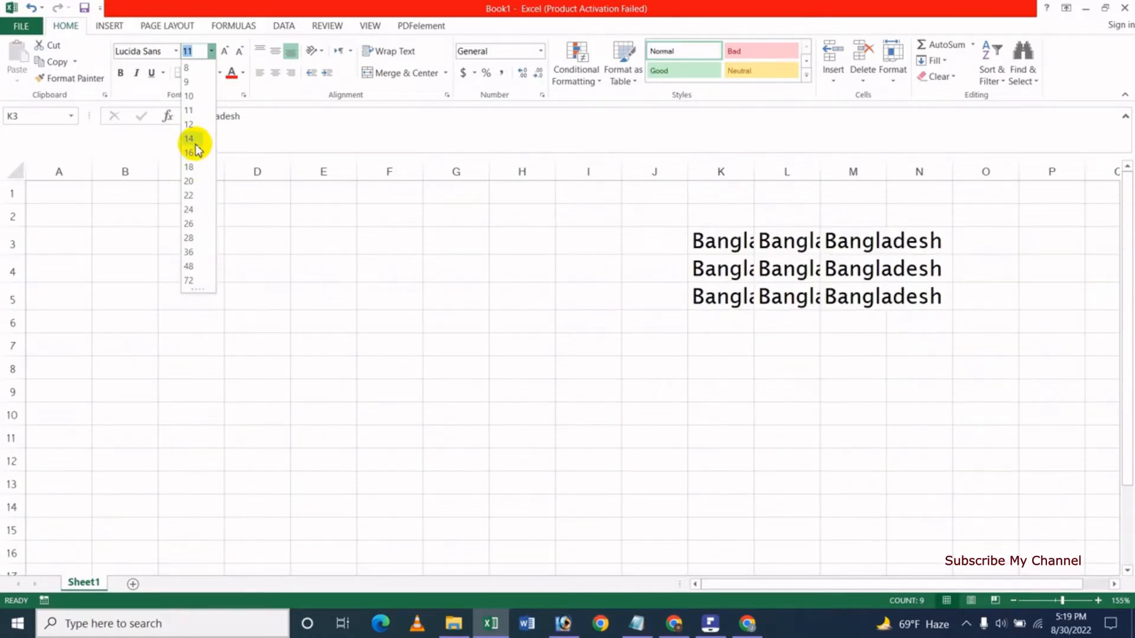
{"action": "left_click", "coordinate": [194, 140]}
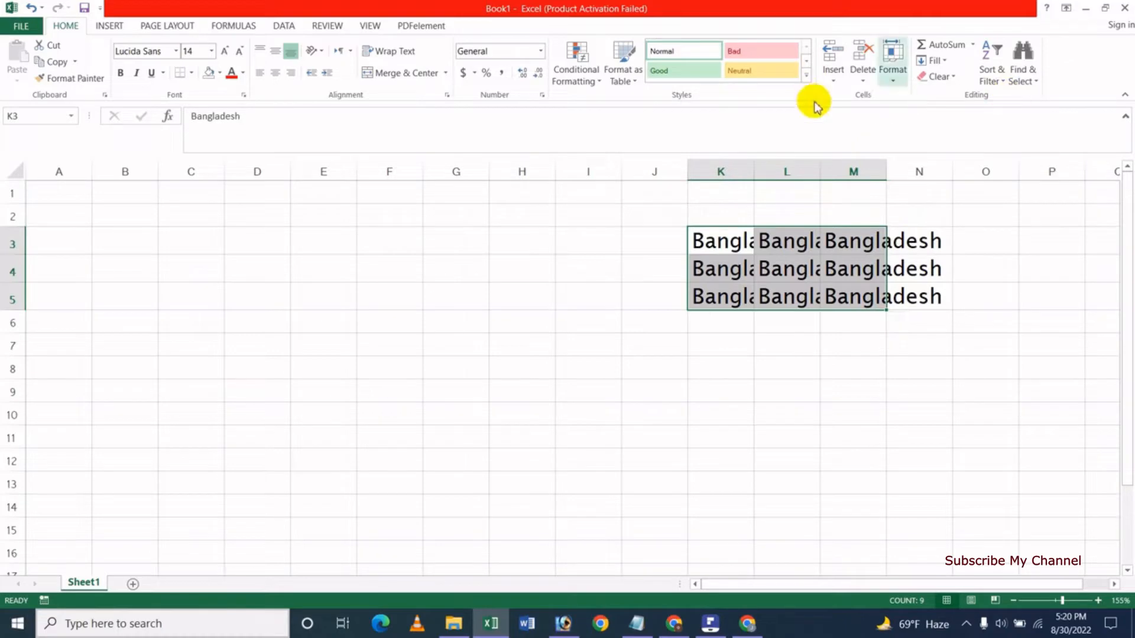
AutoFit columns K to M to their contents, then reselect the Bangladesh block K3:M5.
{"action": "left_click", "coordinate": [895, 88]}
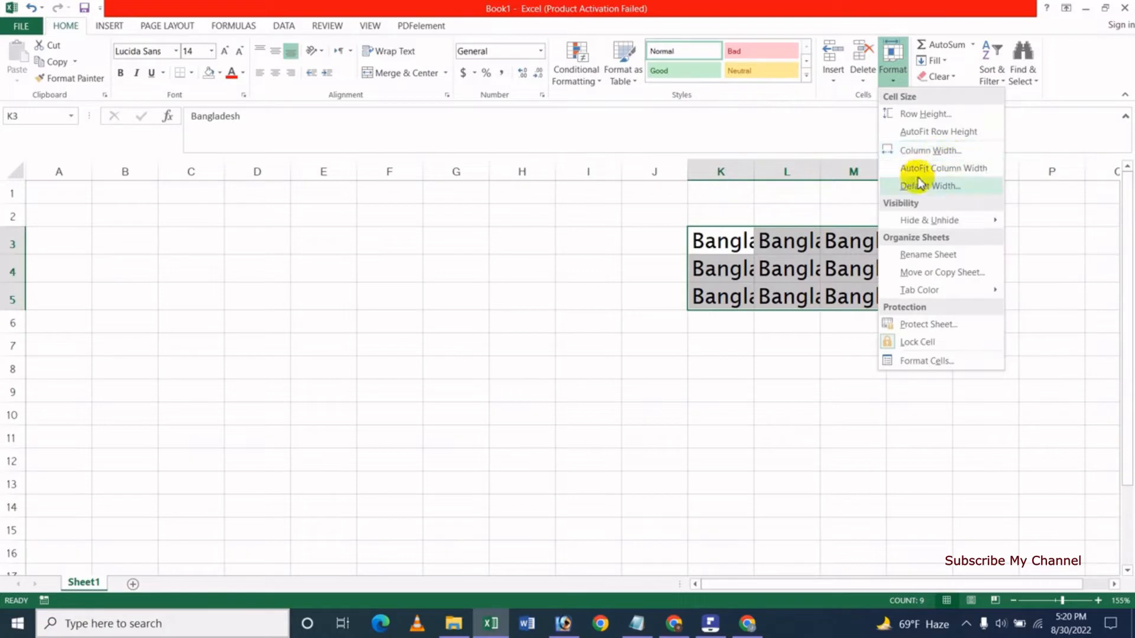
{"action": "left_click", "coordinate": [962, 170]}
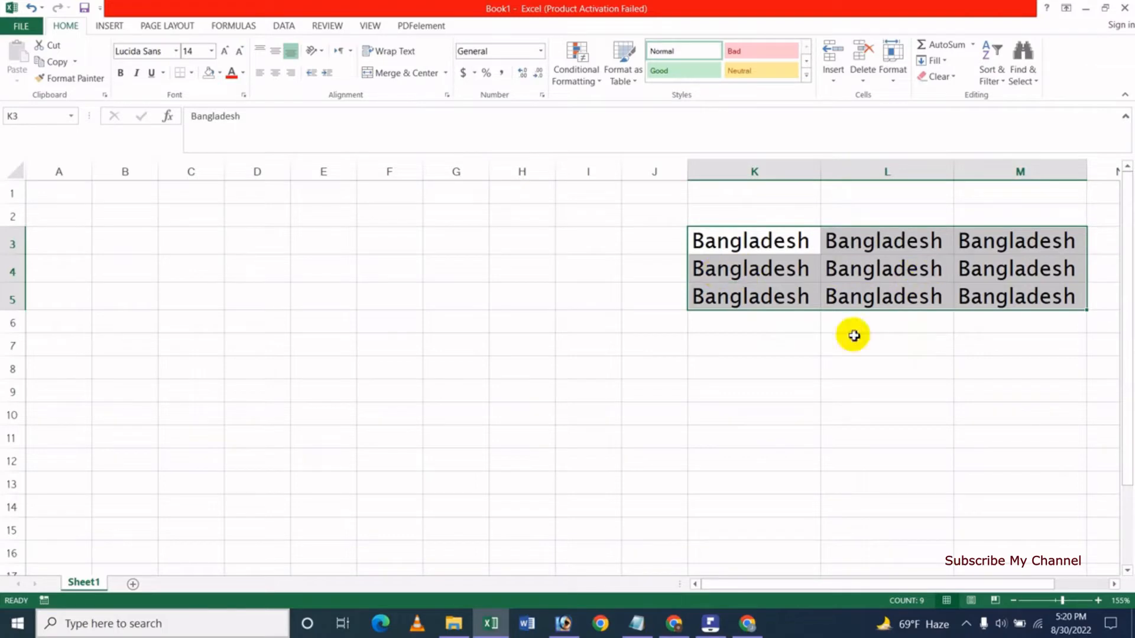
{"action": "left_click", "coordinate": [1113, 584]}
{"action": "left_click", "coordinate": [1114, 584]}
{"action": "left_click", "coordinate": [1114, 584]}
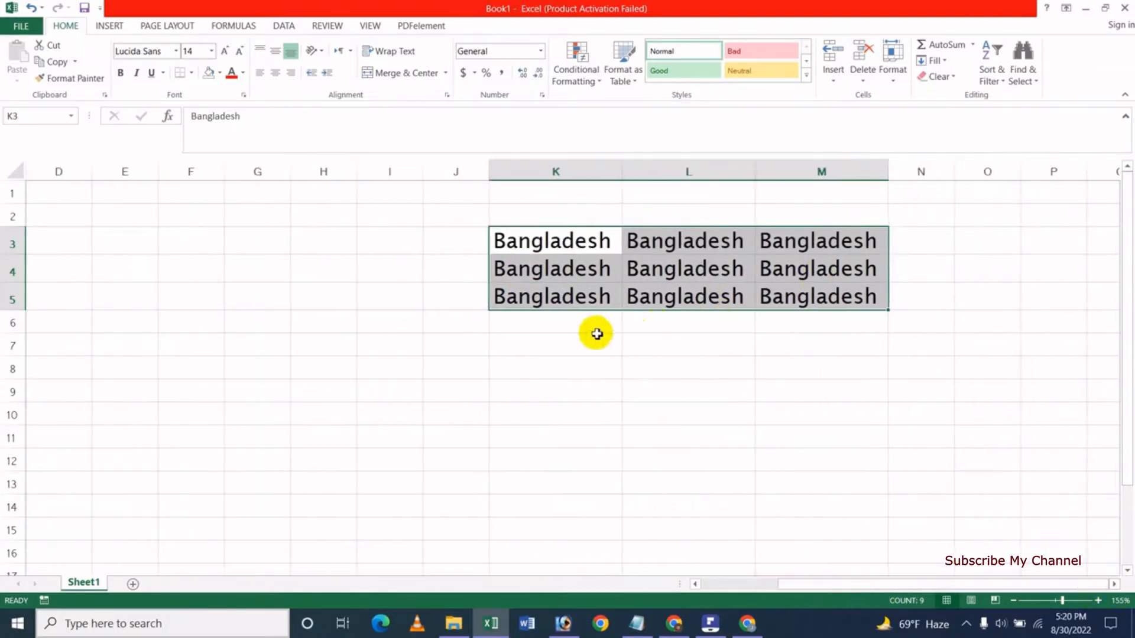
{"action": "left_click", "coordinate": [596, 335]}
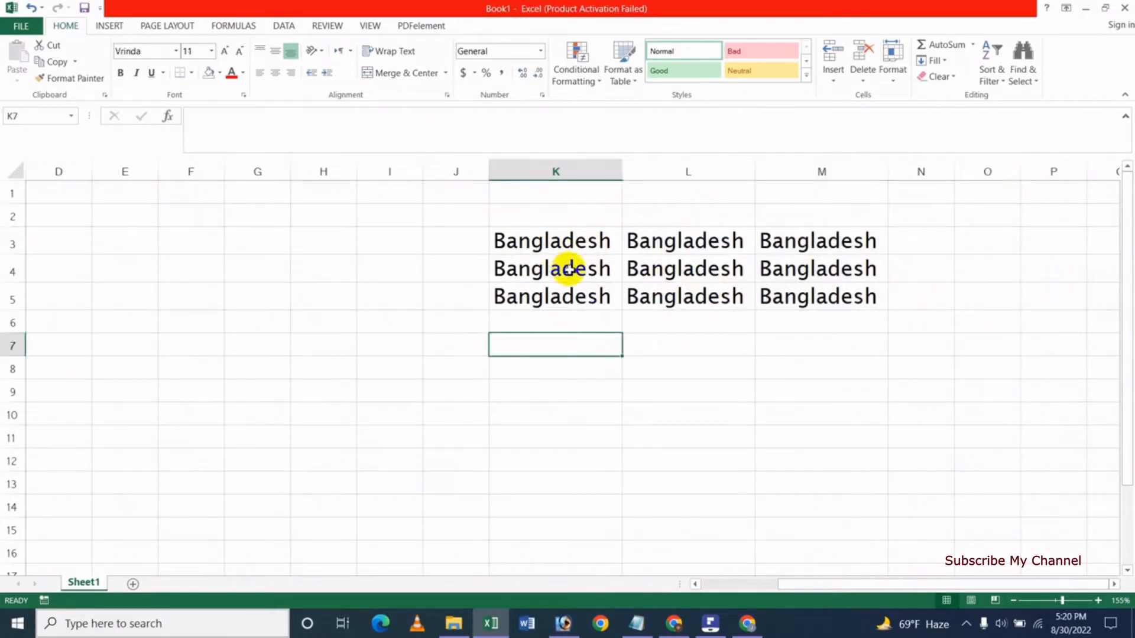
{"action": "left_click_drag", "start_coordinate": [554, 241], "coordinate": [800, 293]}
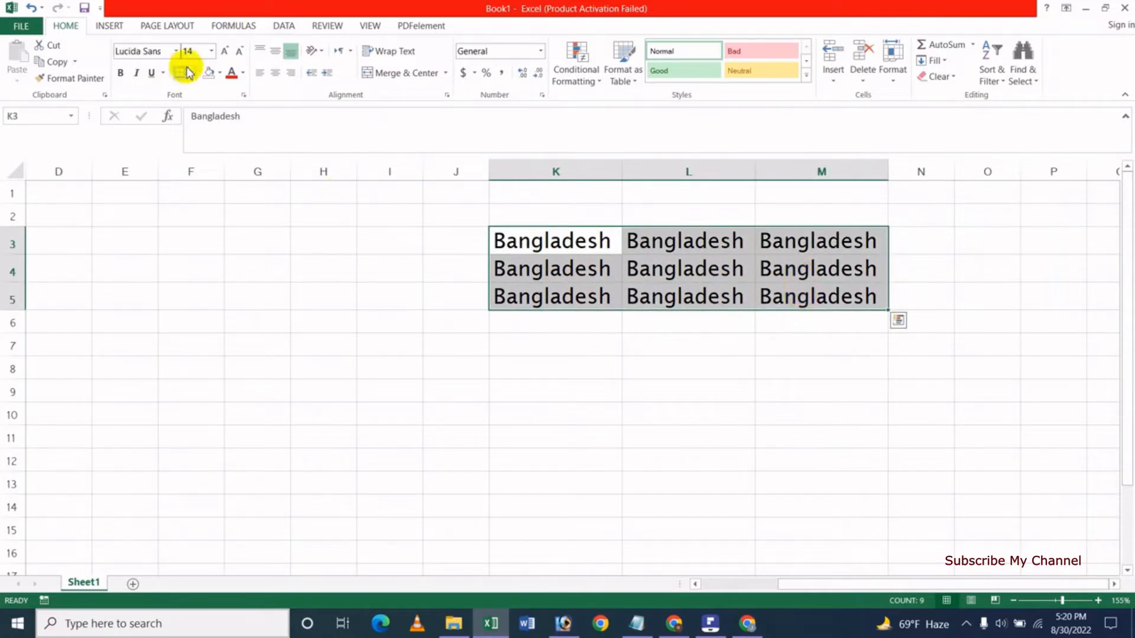
Shrink the Bangladesh text, enlarge it back to 14, then reduce it to size 11.
{"action": "left_click", "coordinate": [239, 53]}
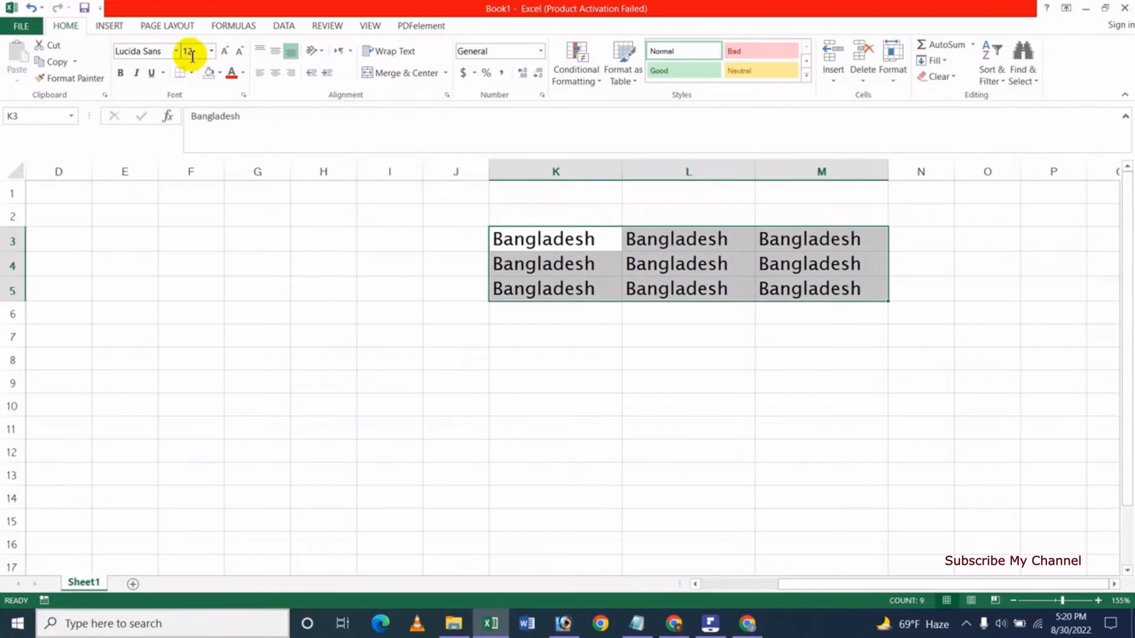
{"action": "left_click", "coordinate": [239, 51]}
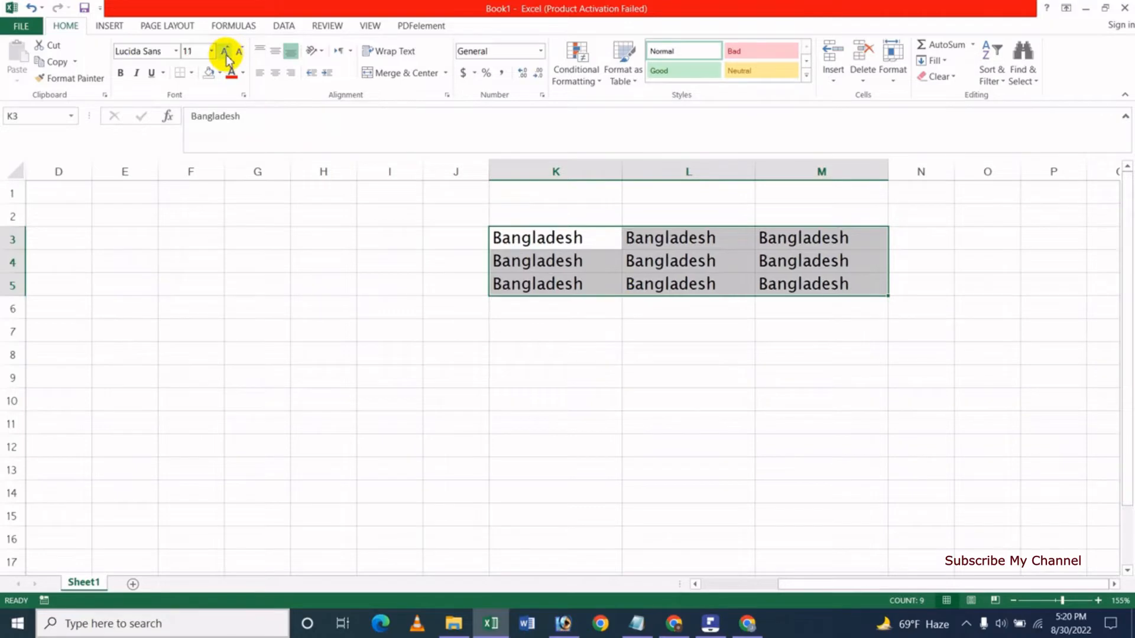
{"action": "left_click", "coordinate": [225, 51]}
{"action": "left_click", "coordinate": [225, 51]}
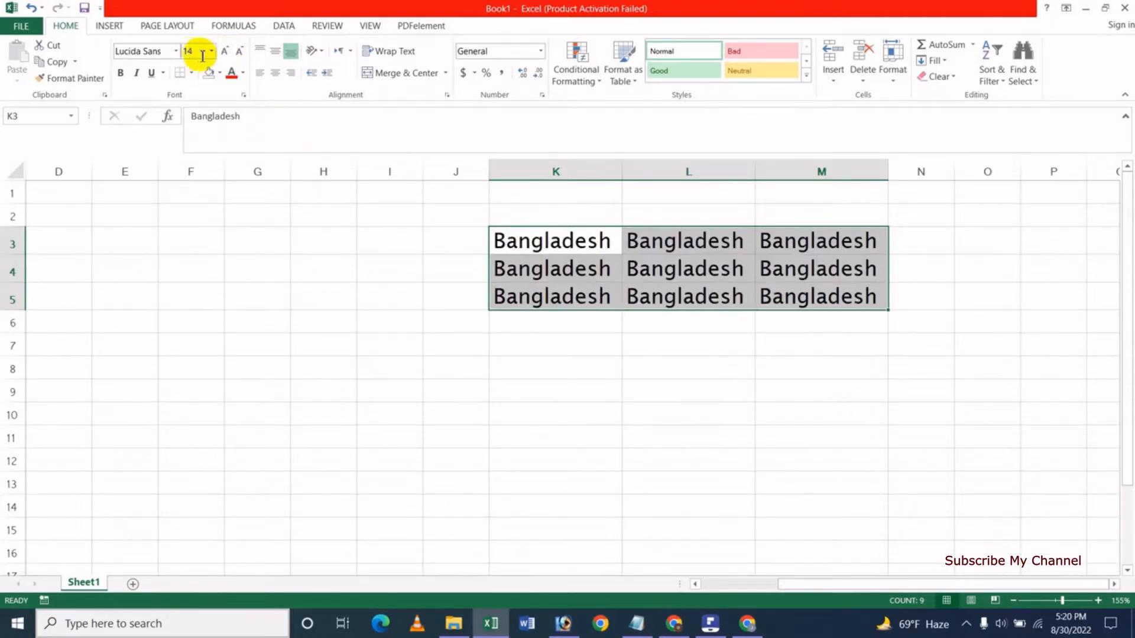
{"action": "left_click", "coordinate": [239, 52]}
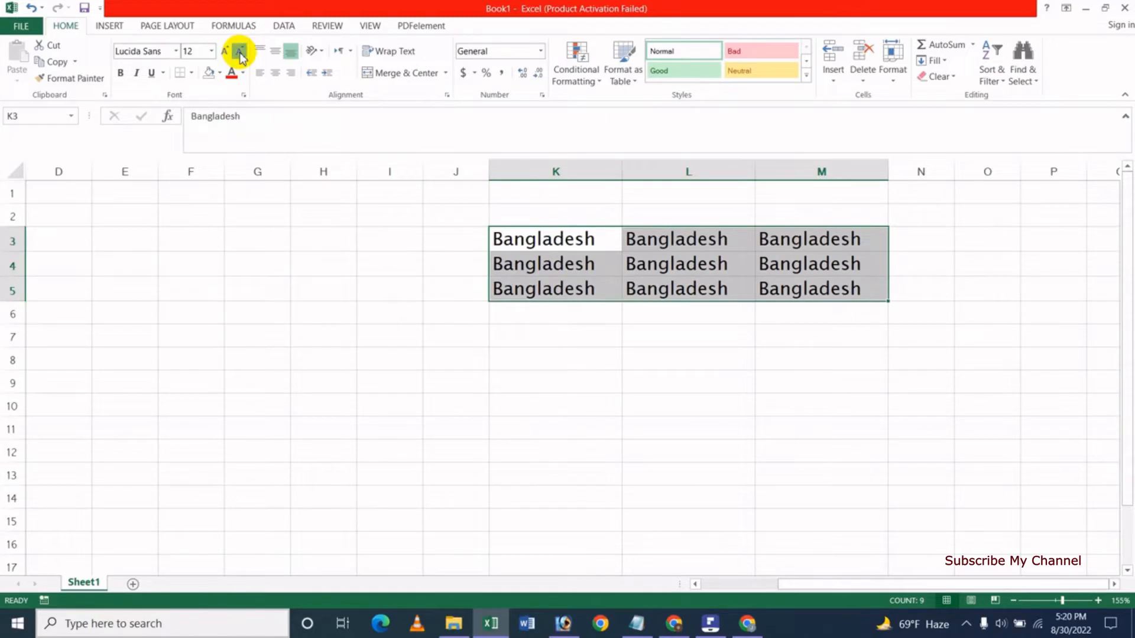
{"action": "left_click", "coordinate": [239, 52]}
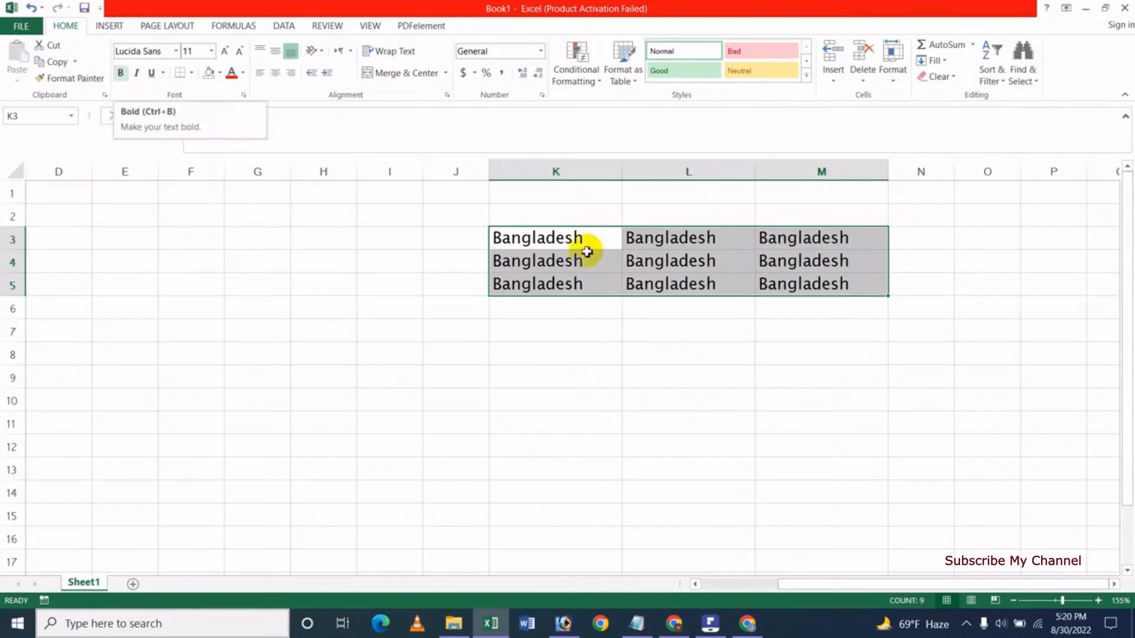
Make the K3:M5 Bangladesh text bold, italic and double-underlined.
{"action": "left_click", "coordinate": [119, 74]}
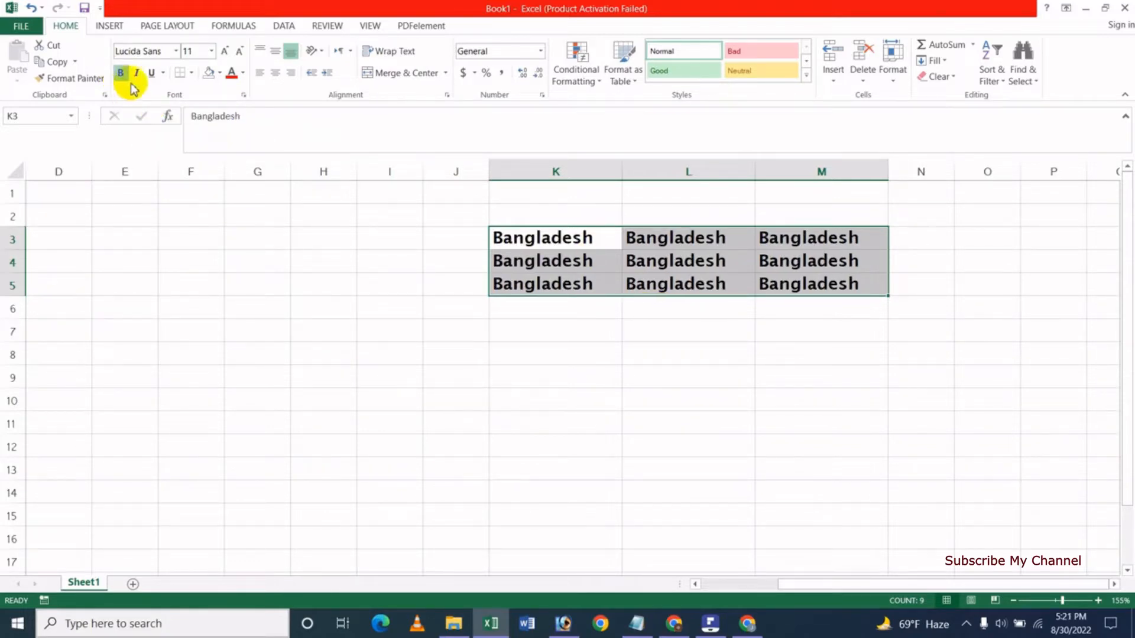
{"action": "left_click", "coordinate": [135, 74]}
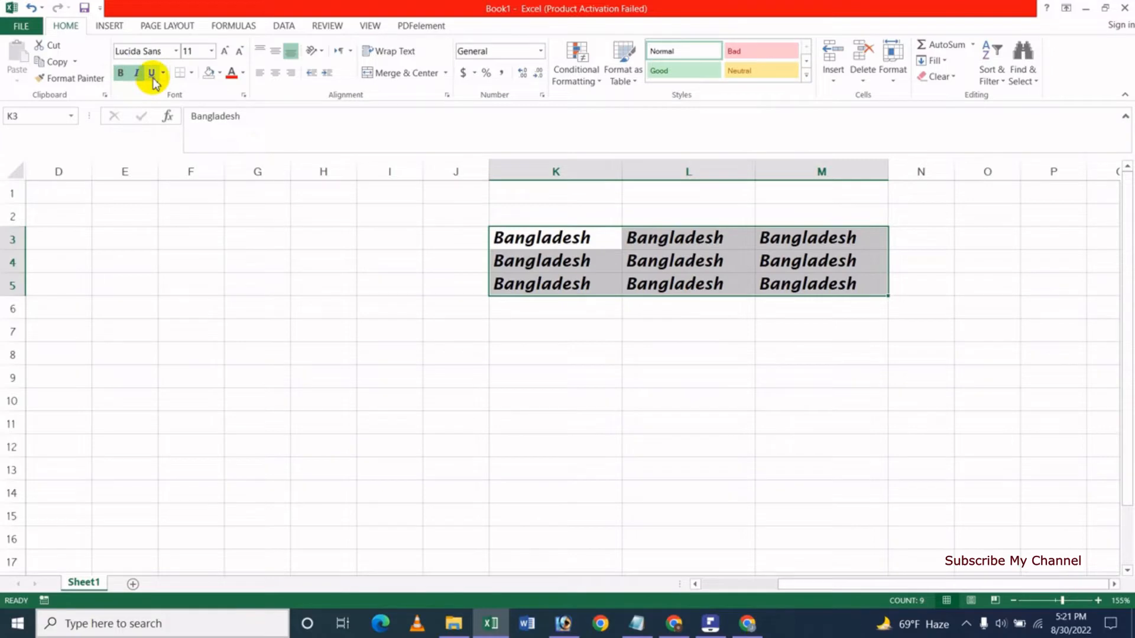
{"action": "left_click", "coordinate": [152, 76]}
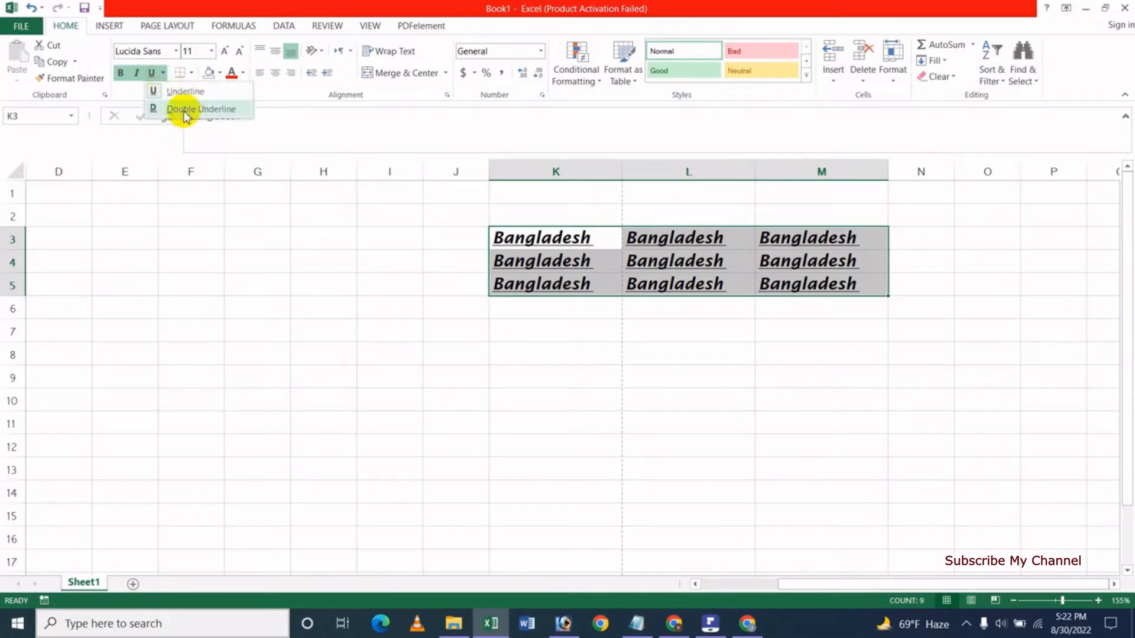
{"action": "left_click", "coordinate": [201, 109]}
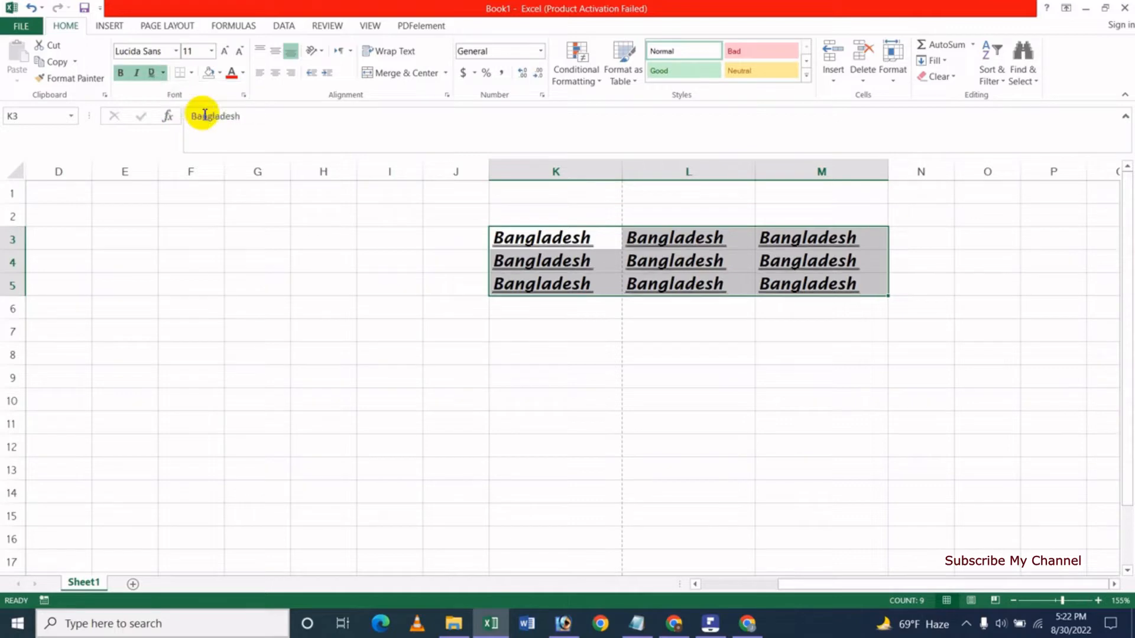
{"action": "left_click", "coordinate": [613, 328]}
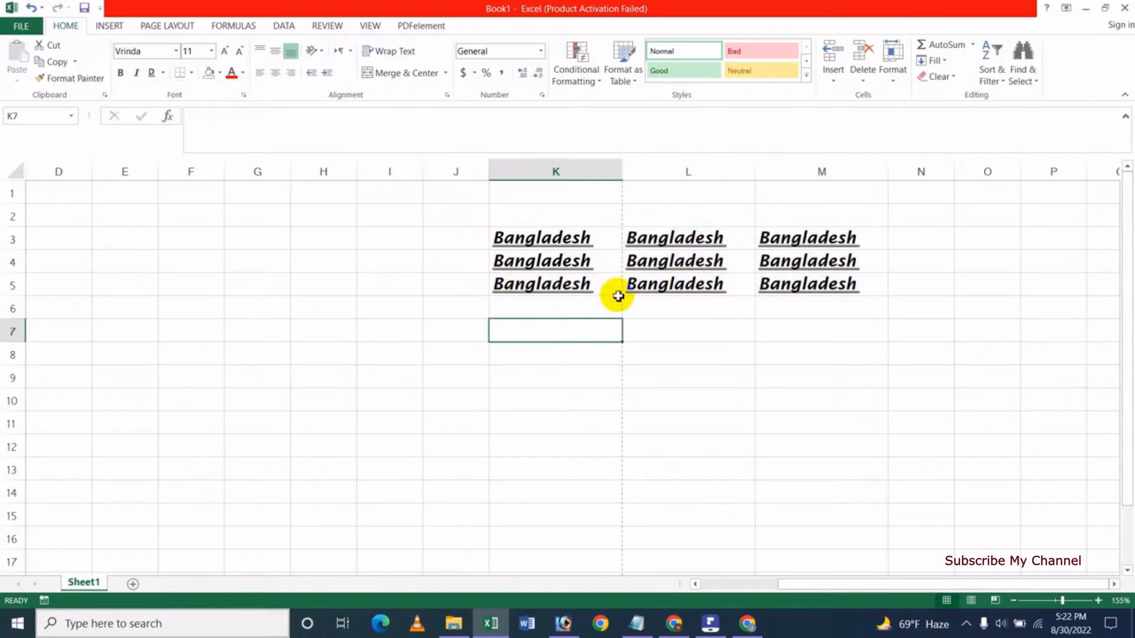
Reselect K3:M5 and remove the double underline from the Bangladesh text.
{"action": "left_click", "coordinate": [192, 75]}
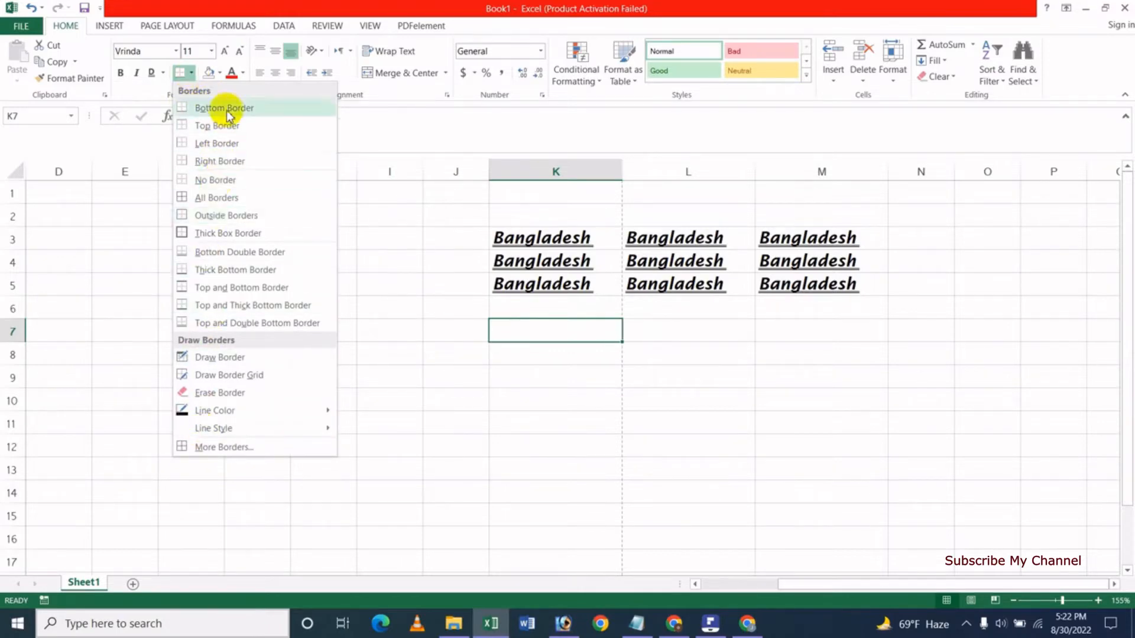
{"action": "left_click", "coordinate": [470, 322]}
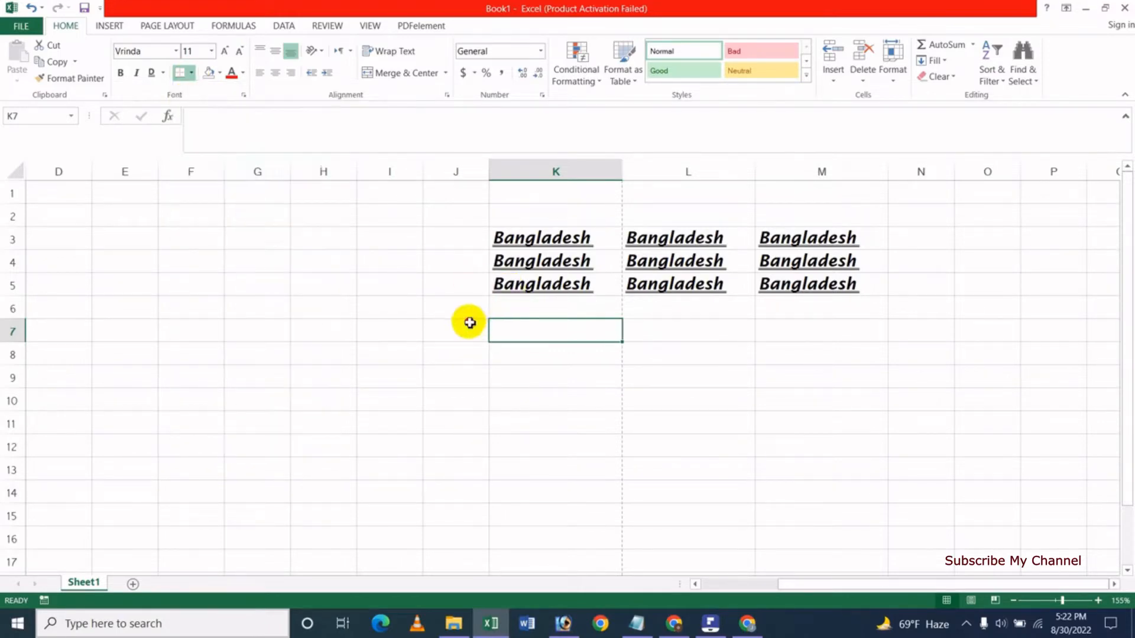
{"action": "left_click_drag", "start_coordinate": [526, 242], "coordinate": [787, 286]}
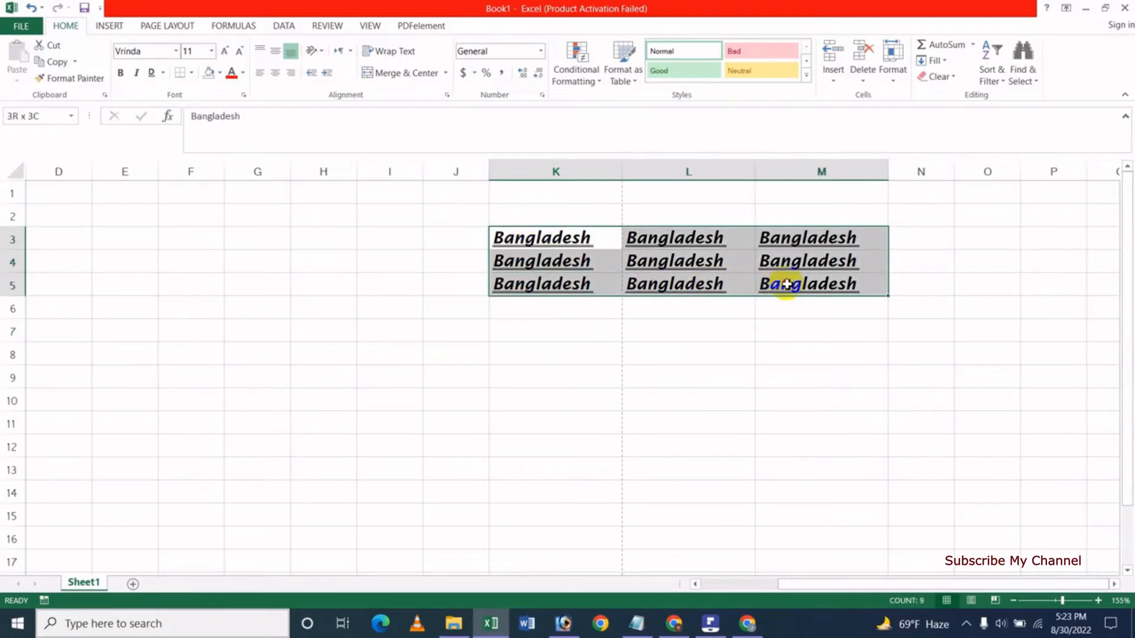
{"action": "left_click", "coordinate": [151, 73]}
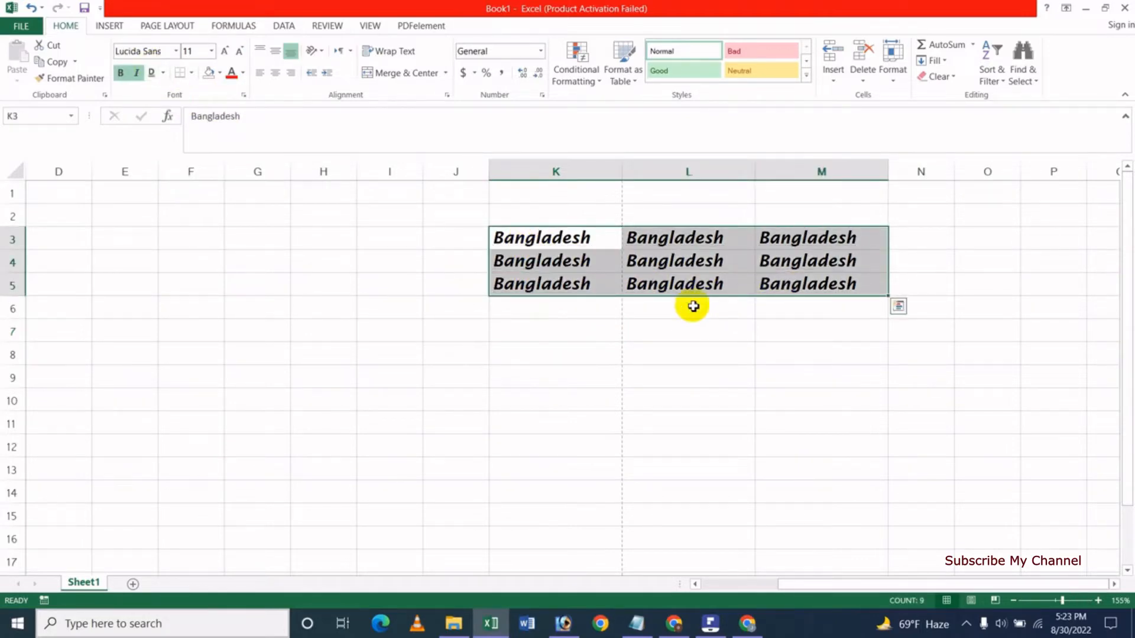
Apply All Borders to every cell of K3:M5.
{"action": "left_click", "coordinate": [191, 74]}
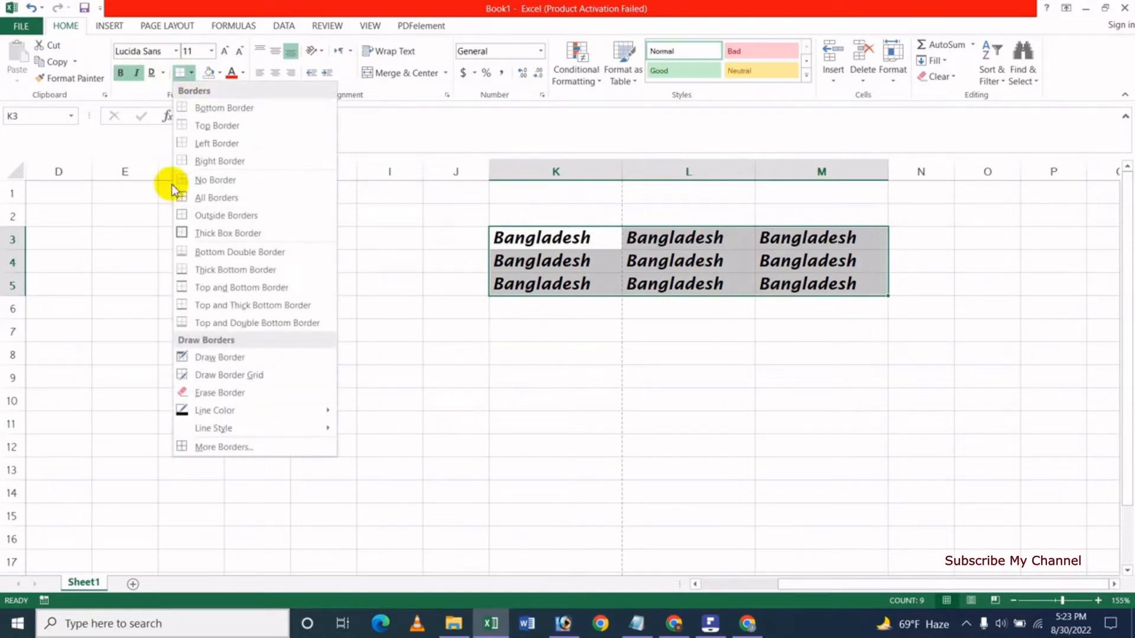
{"action": "left_click", "coordinate": [235, 198]}
{"action": "left_click", "coordinate": [562, 330]}
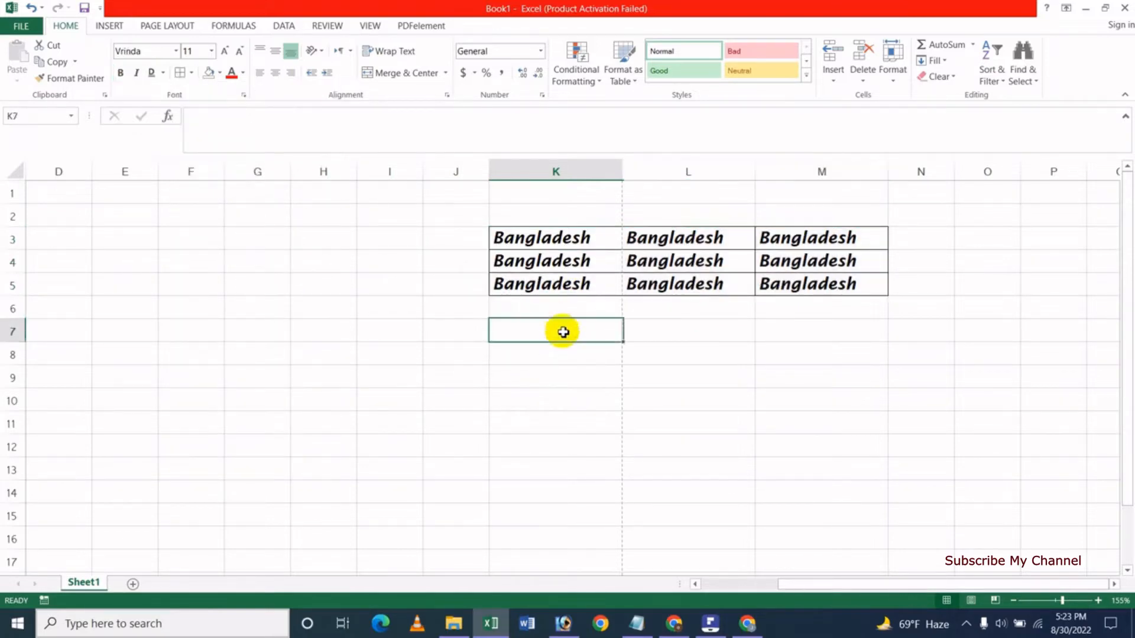
Extend the bordered Bangladesh table down to row 10 with the fill handle.
{"action": "left_click_drag", "start_coordinate": [570, 246], "coordinate": [884, 413]}
{"action": "left_click", "coordinate": [587, 398]}
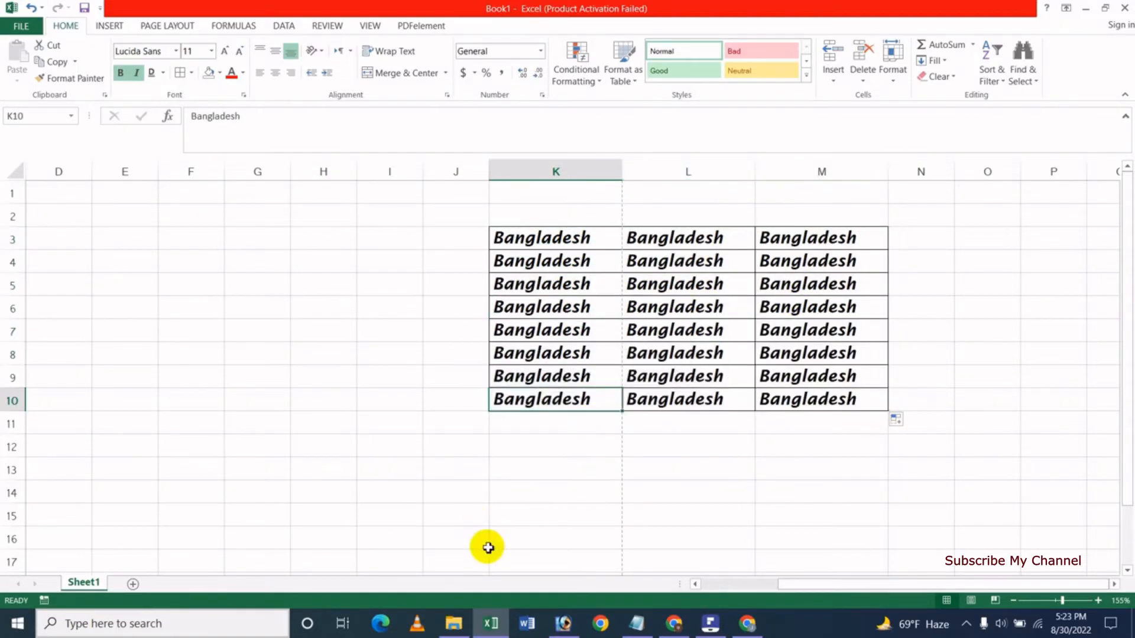
{"action": "left_click", "coordinate": [592, 467]}
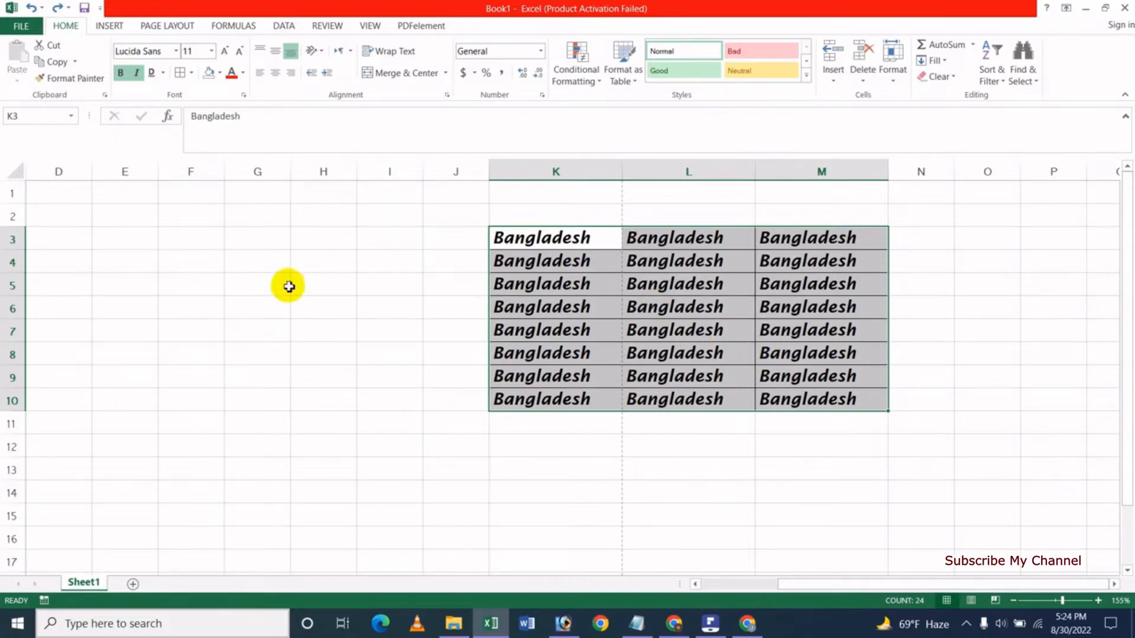
Enter a name in cell F4 and return to it.
{"action": "left_click", "coordinate": [184, 260]}
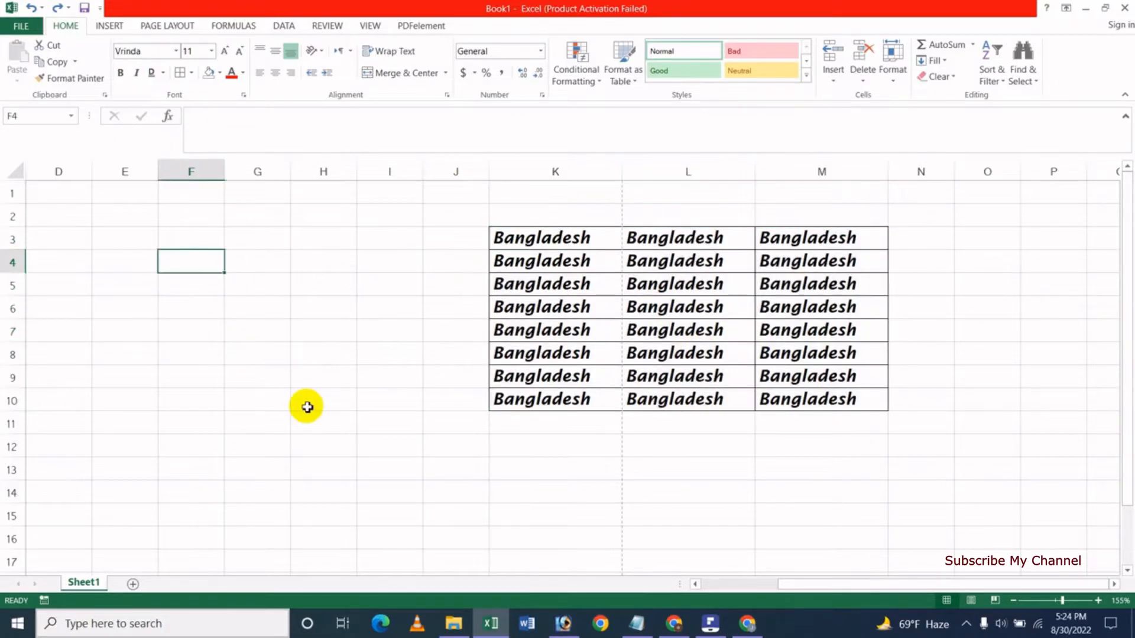
{"action": "type", "text": "jasim"}
{"action": "key", "text": "Return"}
{"action": "key", "text": "Up"}
Try a bottom border and then a top border on cell F4.
{"action": "left_click", "coordinate": [192, 76]}
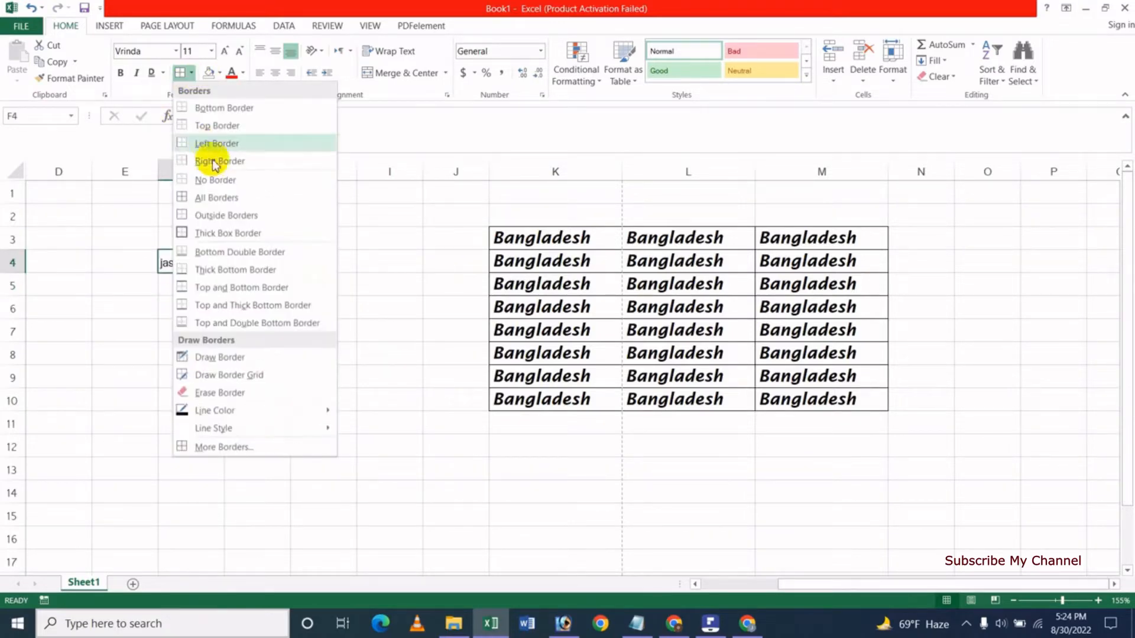
{"action": "left_click", "coordinate": [253, 109]}
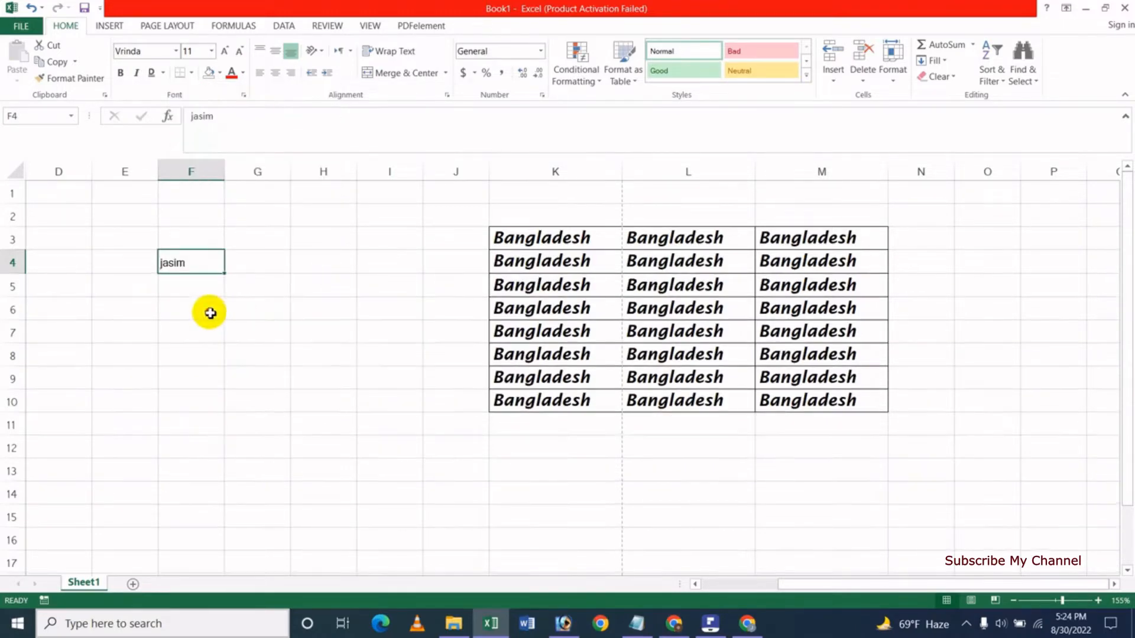
{"action": "left_click", "coordinate": [185, 303]}
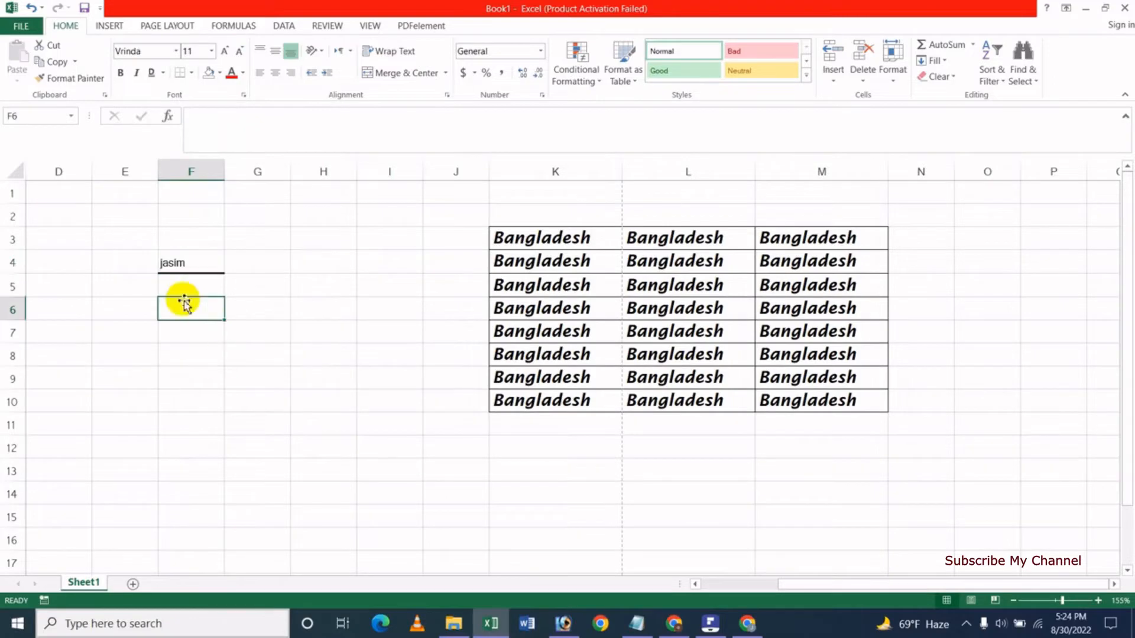
{"action": "left_click", "coordinate": [196, 265]}
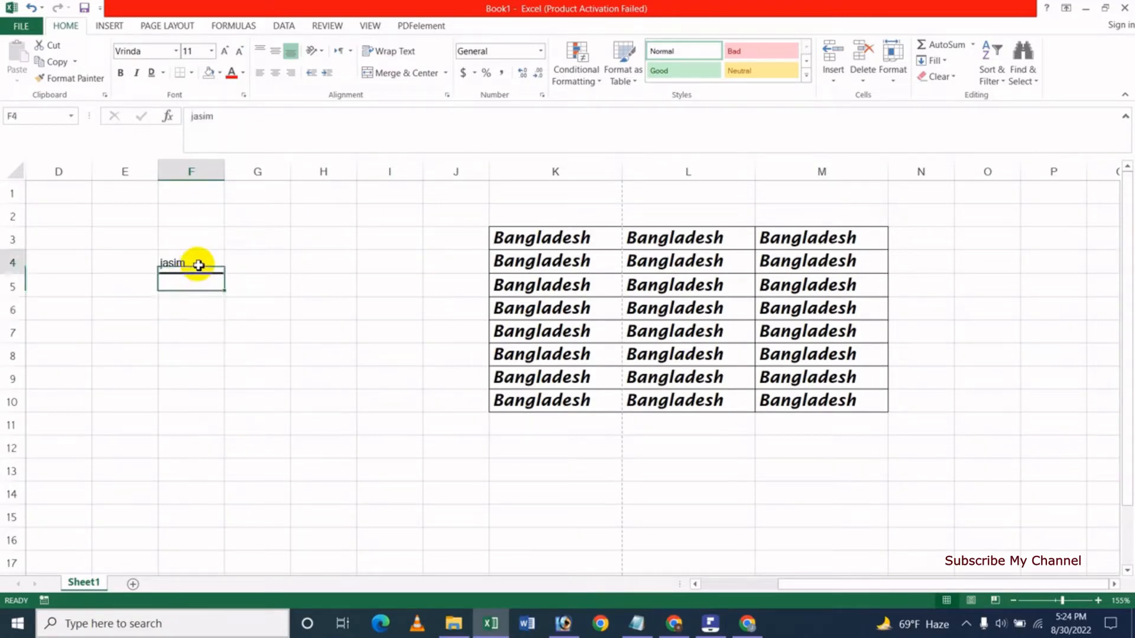
{"action": "left_click", "coordinate": [191, 72]}
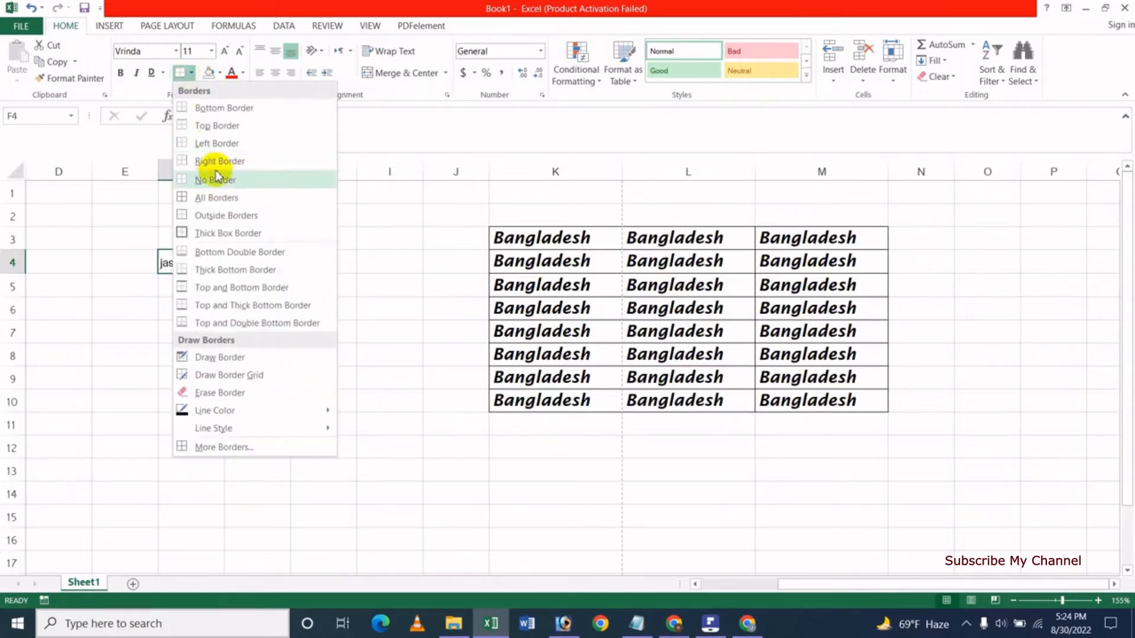
{"action": "left_click", "coordinate": [225, 127]}
{"action": "left_click", "coordinate": [177, 328]}
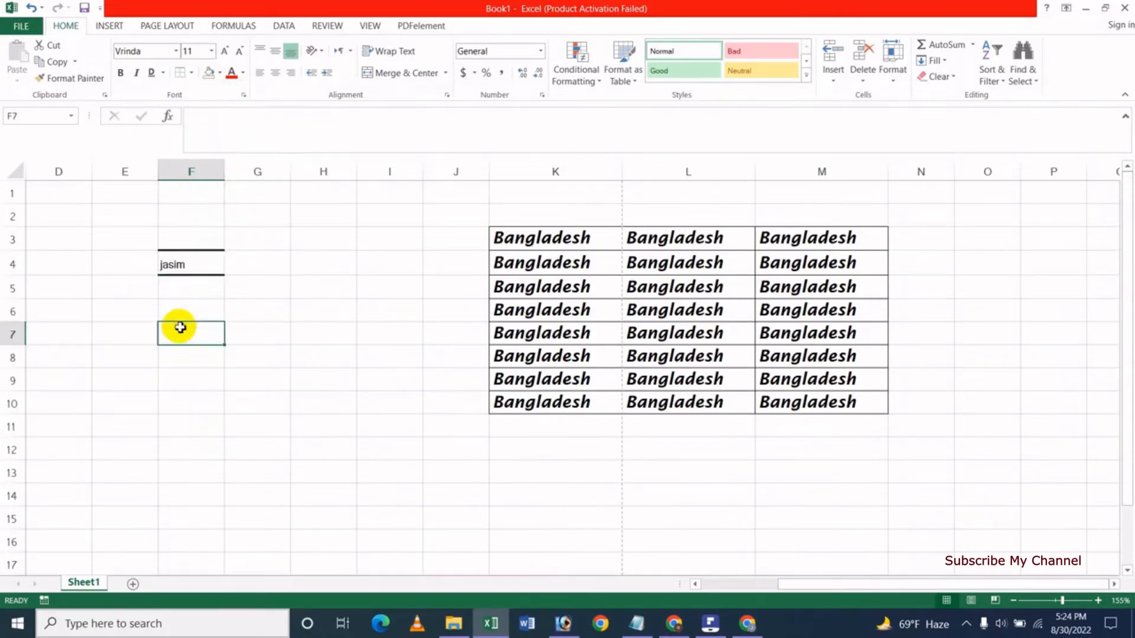
Remove all borders from F4, then select the Bangladesh table K3:M10.
{"action": "left_click", "coordinate": [189, 265]}
{"action": "left_click", "coordinate": [191, 72]}
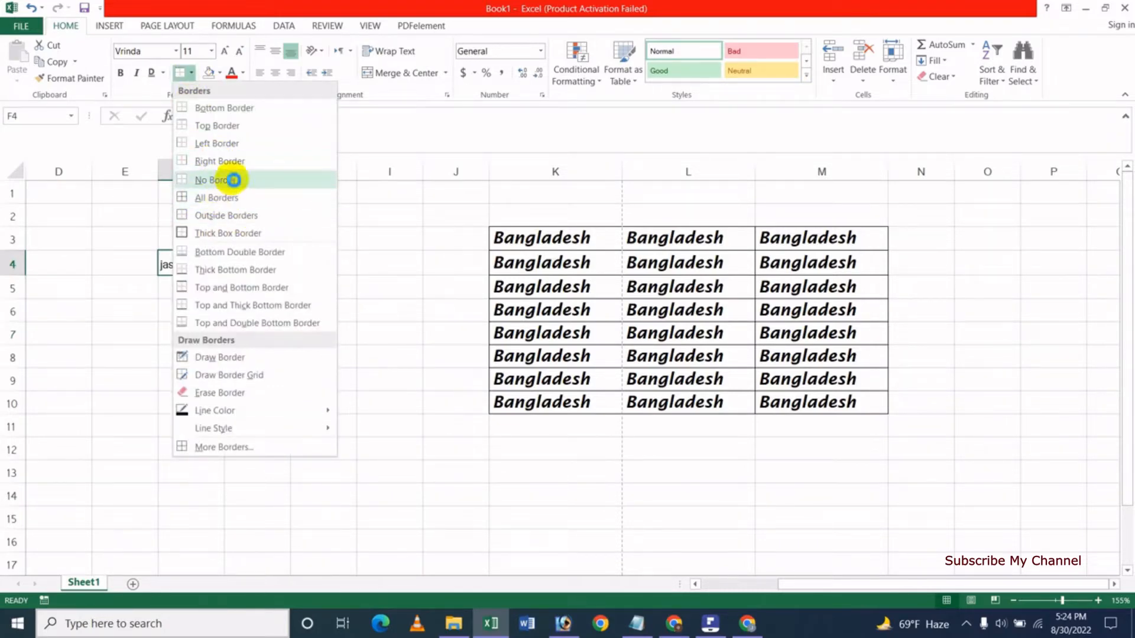
{"action": "left_click", "coordinate": [234, 180]}
{"action": "left_click", "coordinate": [208, 330]}
{"action": "left_click", "coordinate": [197, 268]}
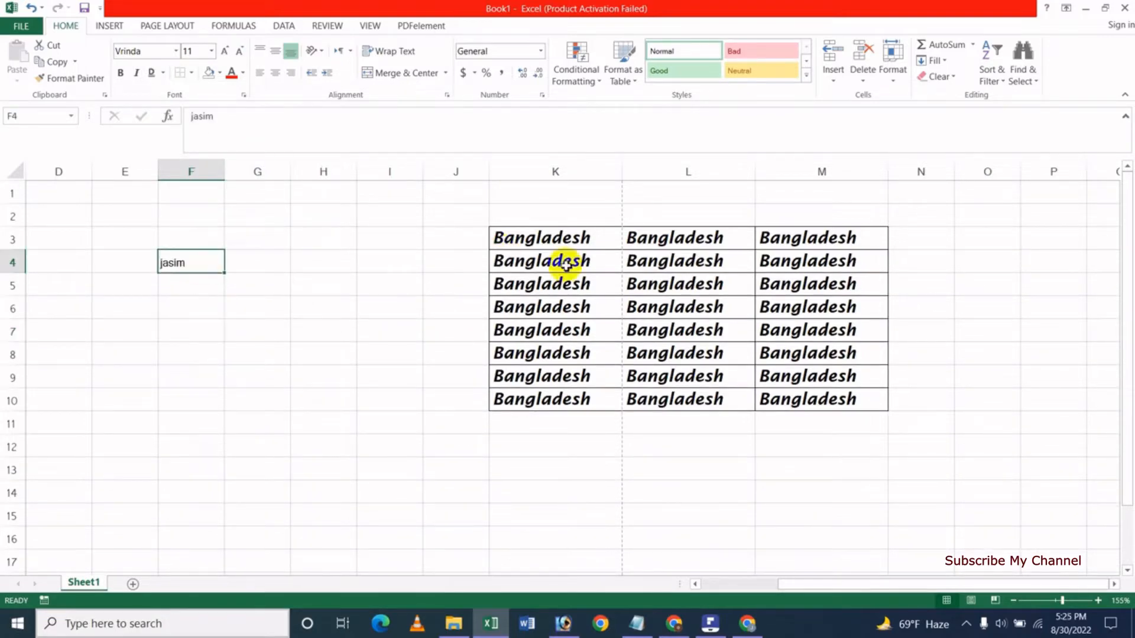
{"action": "left_click_drag", "start_coordinate": [527, 241], "coordinate": [795, 400]}
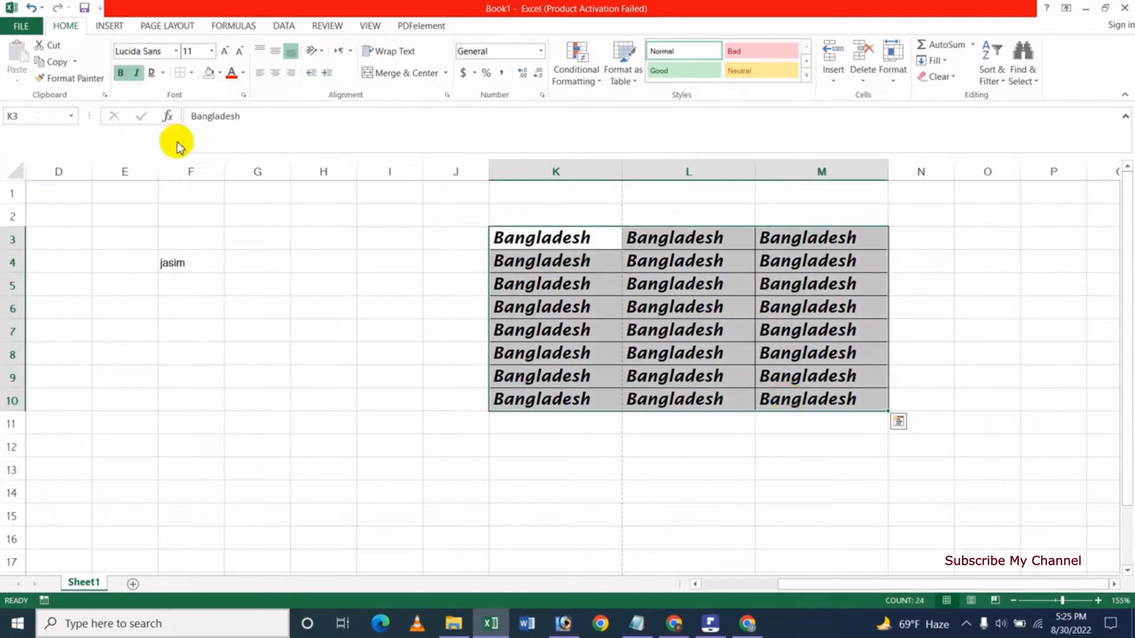
Remove all borders from the Bangladesh table K3:M10.
{"action": "left_click", "coordinate": [193, 76]}
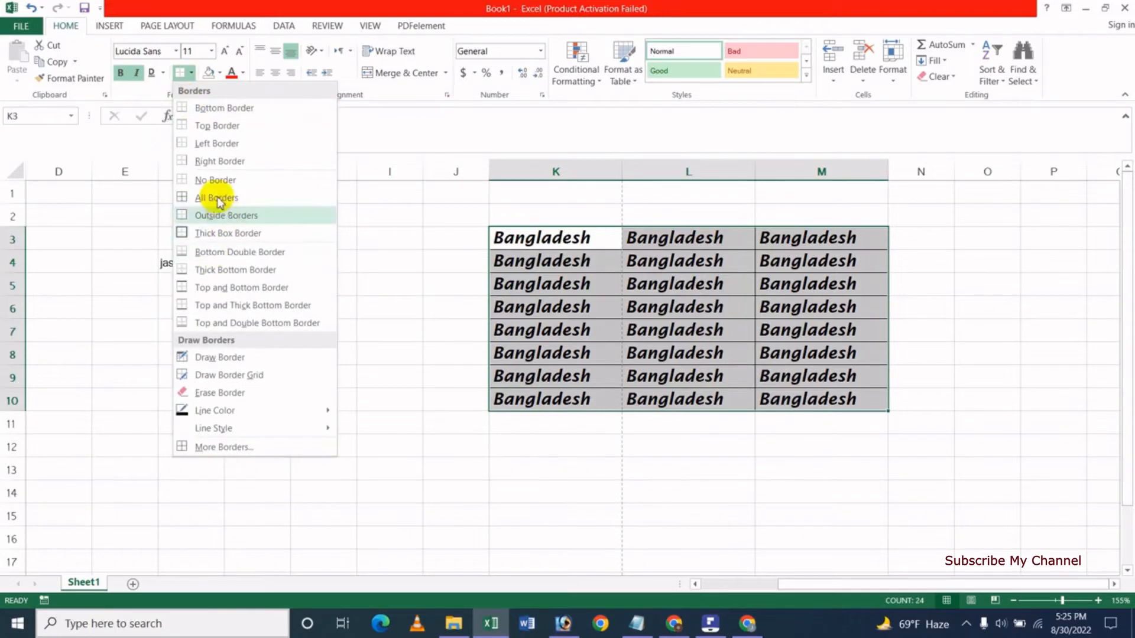
{"action": "left_click", "coordinate": [215, 179]}
{"action": "left_click", "coordinate": [591, 324]}
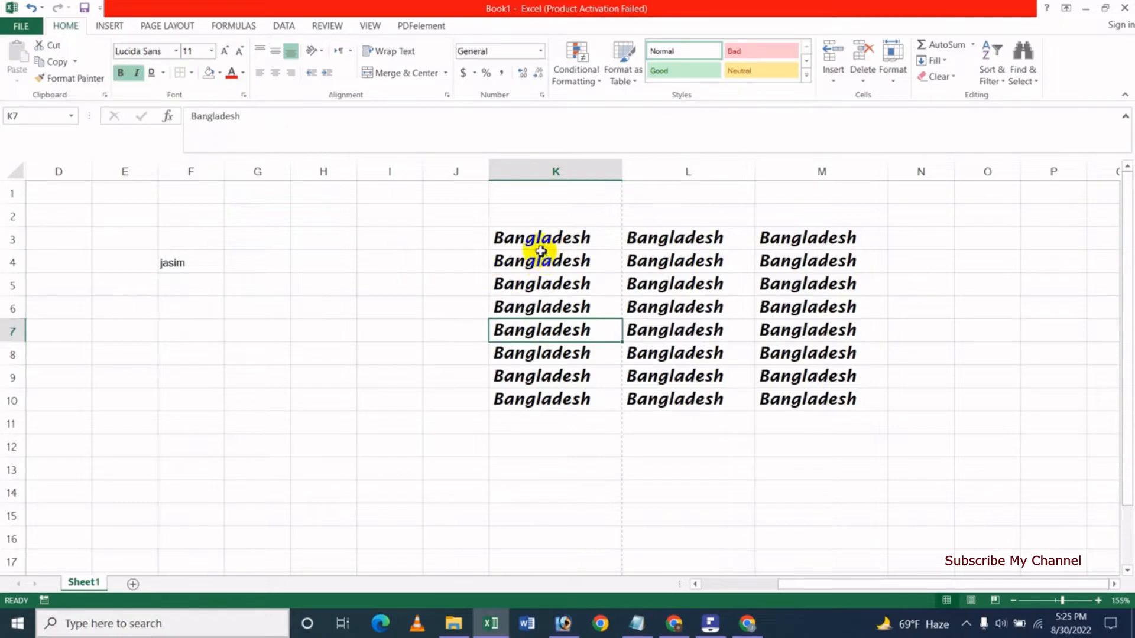
{"action": "left_click_drag", "start_coordinate": [535, 240], "coordinate": [811, 405]}
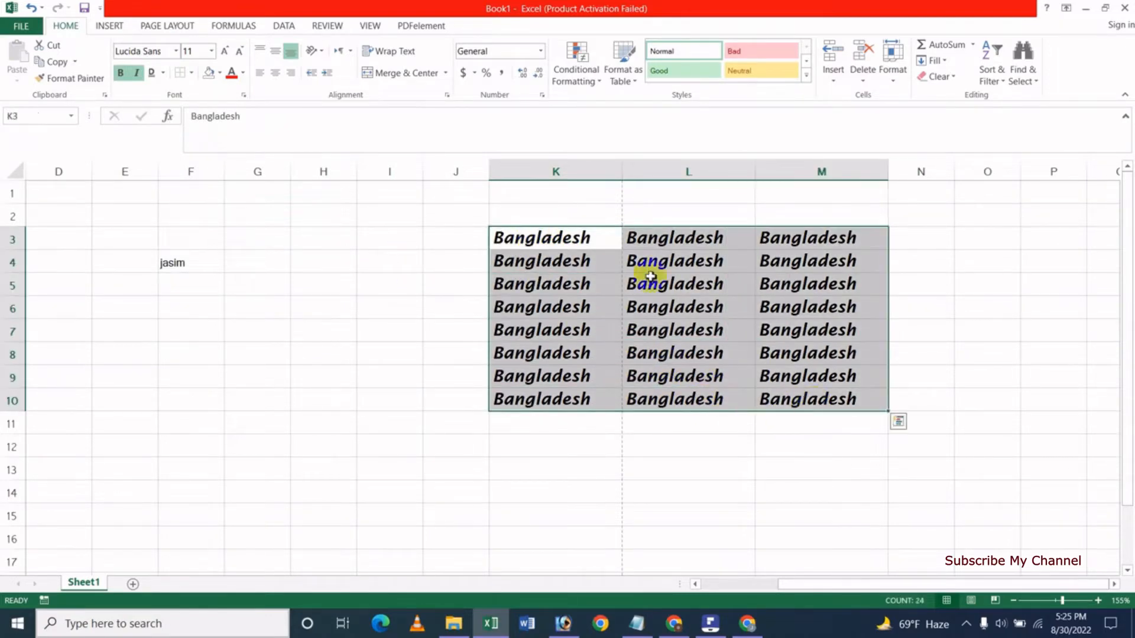
{"action": "left_click", "coordinate": [192, 75]}
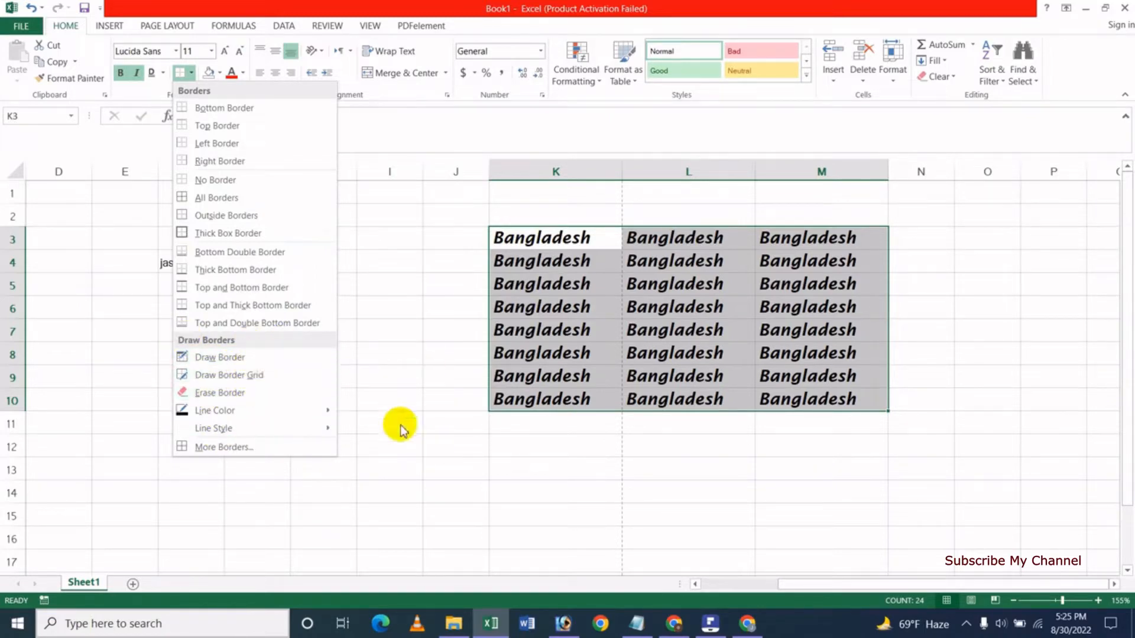
{"action": "key", "text": "Escape"}
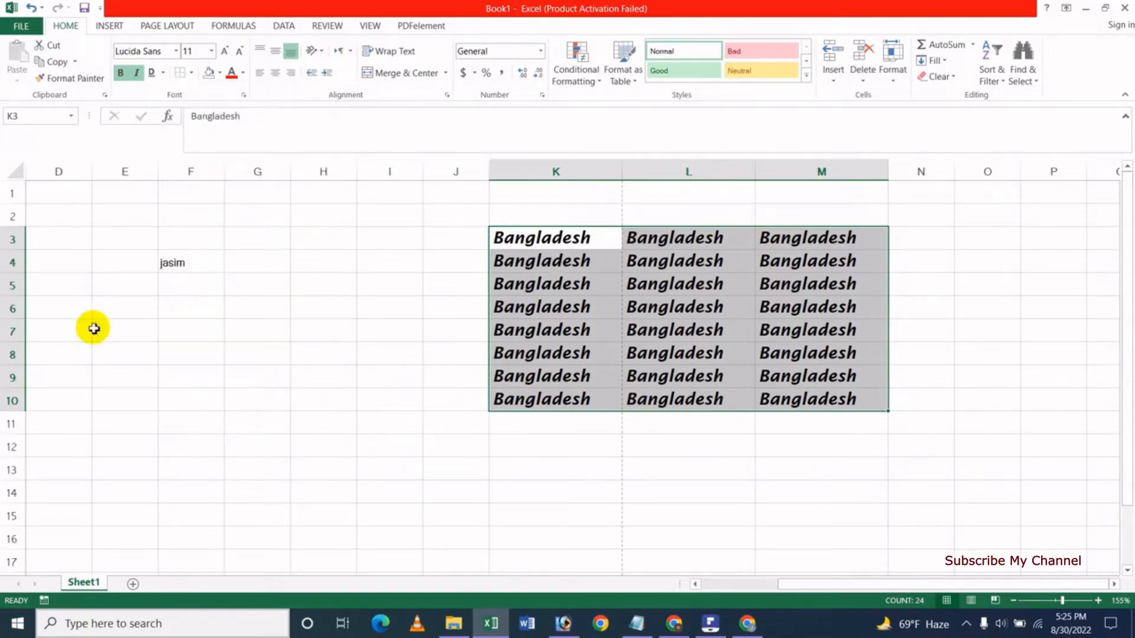
With Draw Border, draw the outer box edges around D9:H13.
{"action": "left_click", "coordinate": [192, 75]}
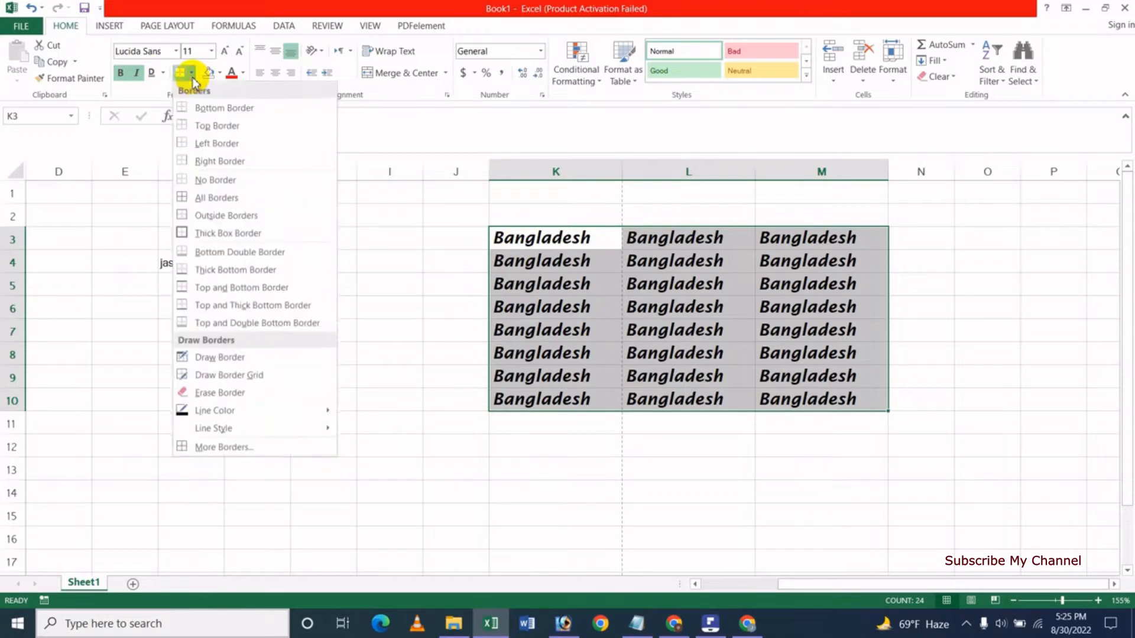
{"action": "left_click", "coordinate": [223, 357]}
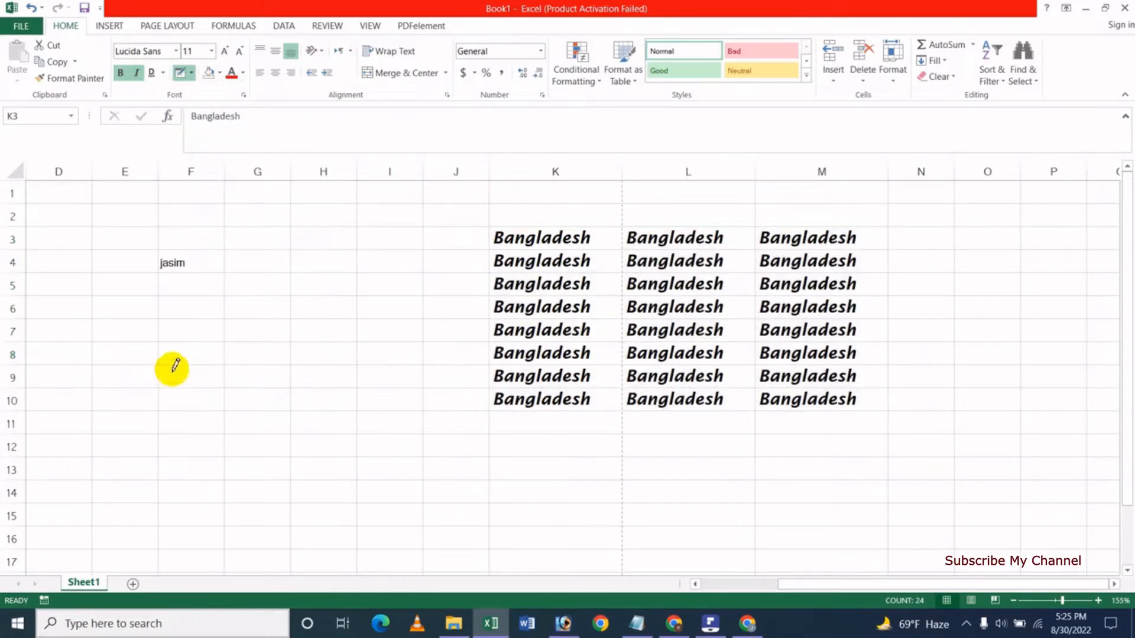
{"action": "mouse_move", "coordinate": [152, 362]}
{"action": "left_mouse_down"}
{"action": "mouse_move", "coordinate": [355, 364]}
{"action": "mouse_move", "coordinate": [361, 481]}
{"action": "left_mouse_up"}
{"action": "left_click_drag", "start_coordinate": [84, 479], "coordinate": [356, 481]}
{"action": "mouse_move", "coordinate": [92, 365]}
{"action": "left_mouse_down"}
{"action": "mouse_move", "coordinate": [46, 420]}
{"action": "mouse_move", "coordinate": [39, 455]}
{"action": "left_mouse_up"}
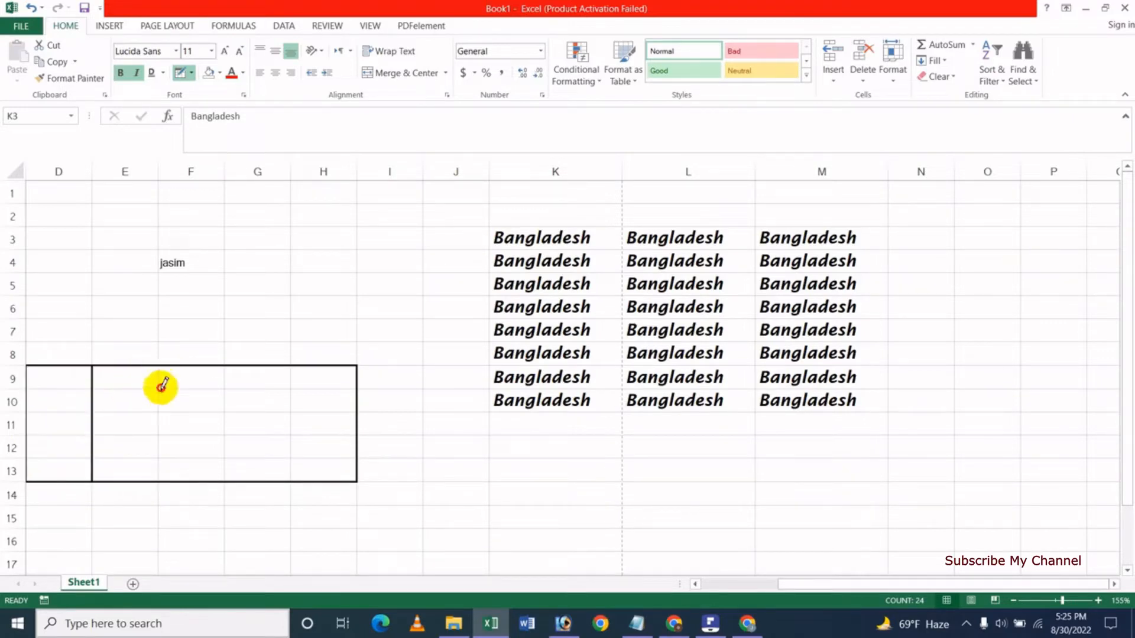
Draw the inner vertical and horizontal grid lines across D9:H13.
{"action": "left_click_drag", "start_coordinate": [162, 385], "coordinate": [164, 472]}
{"action": "left_click_drag", "start_coordinate": [221, 389], "coordinate": [222, 476]}
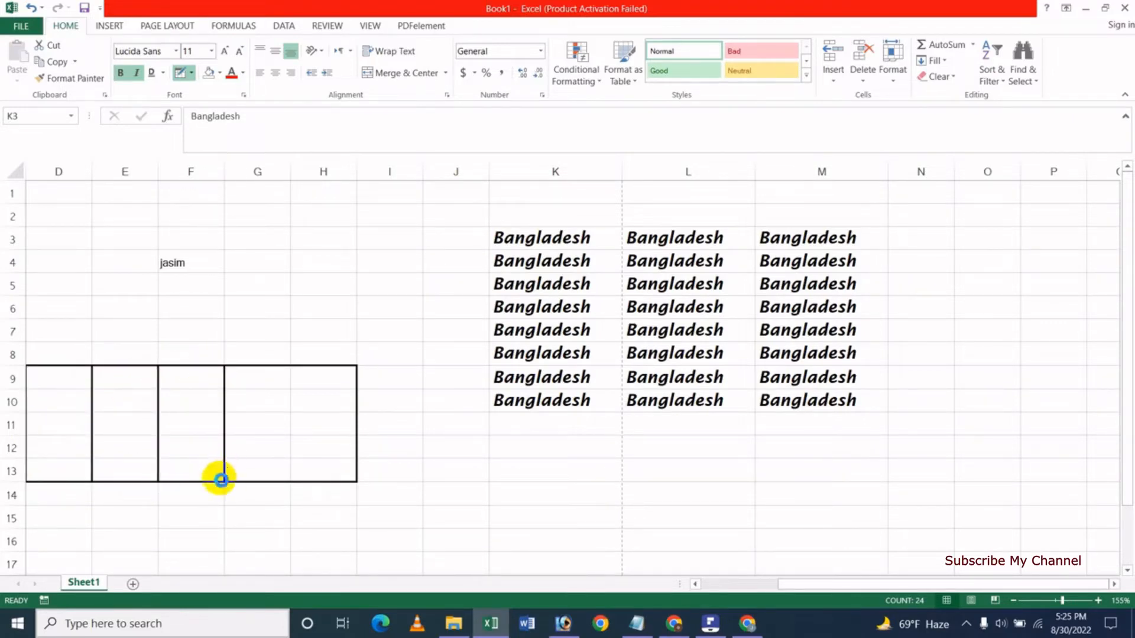
{"action": "left_click_drag", "start_coordinate": [282, 372], "coordinate": [288, 476]}
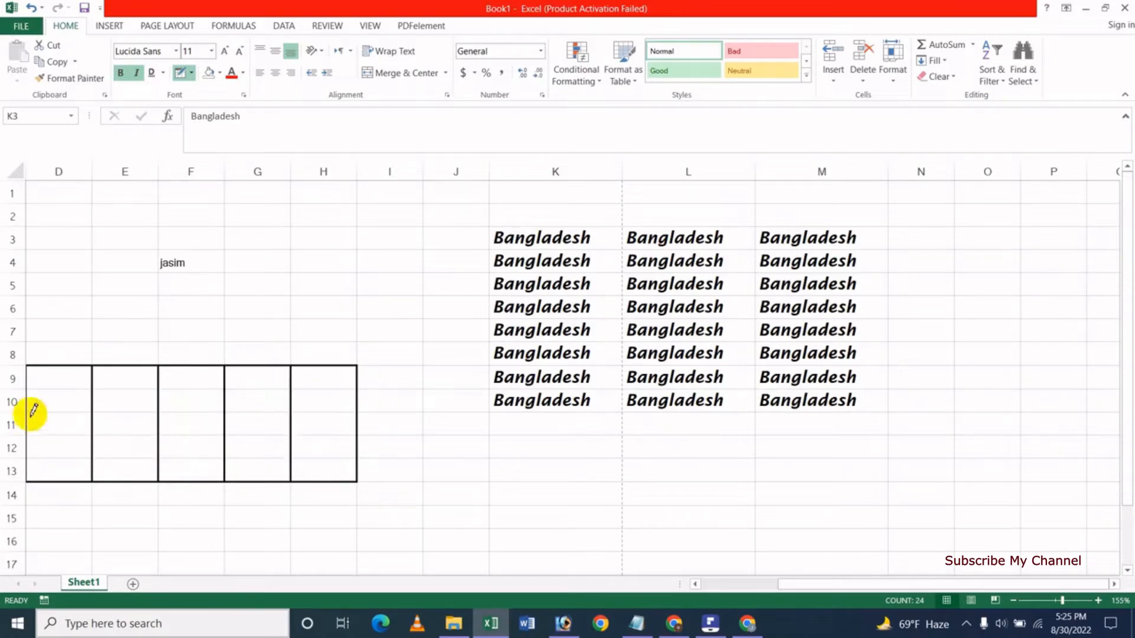
{"action": "left_click_drag", "start_coordinate": [31, 408], "coordinate": [306, 418]}
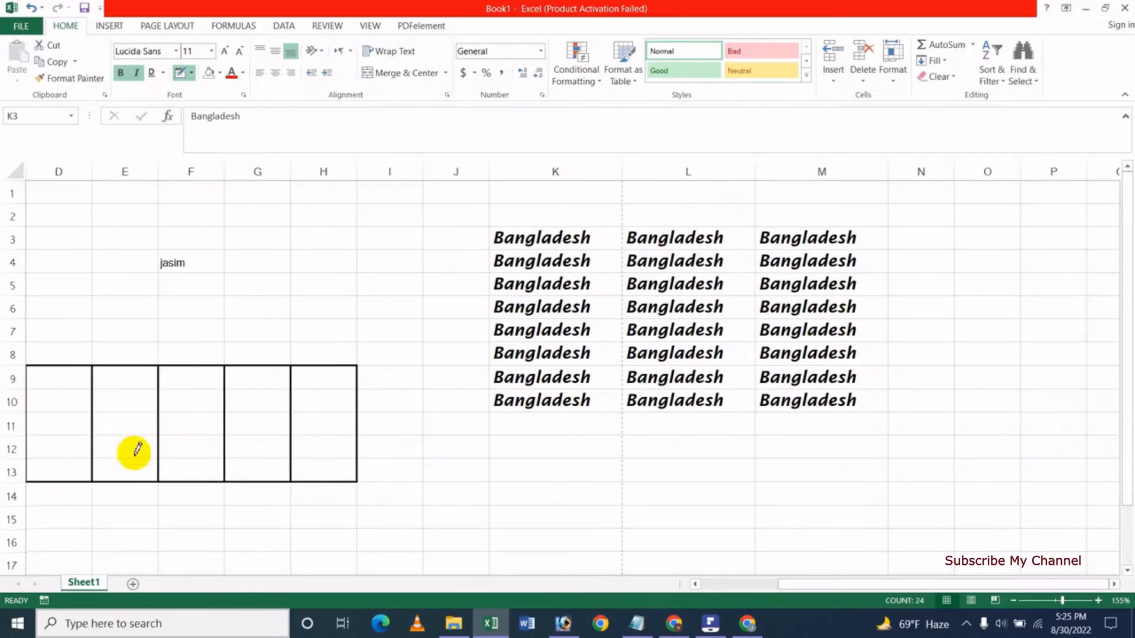
{"action": "left_click_drag", "start_coordinate": [29, 445], "coordinate": [321, 457]}
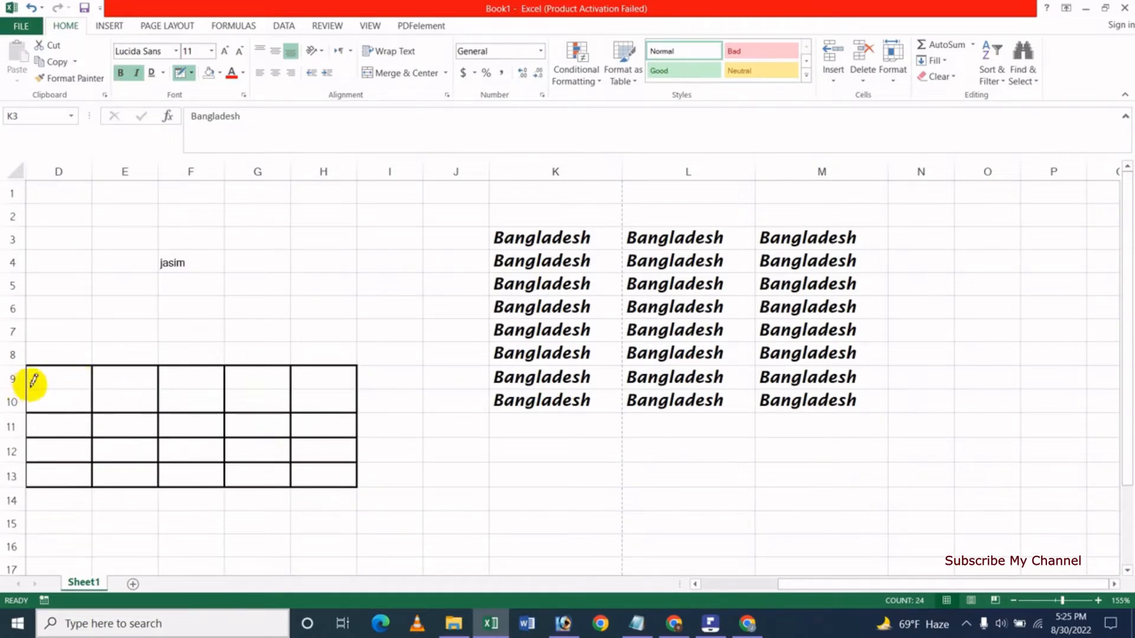
{"action": "left_click_drag", "start_coordinate": [31, 380], "coordinate": [296, 377]}
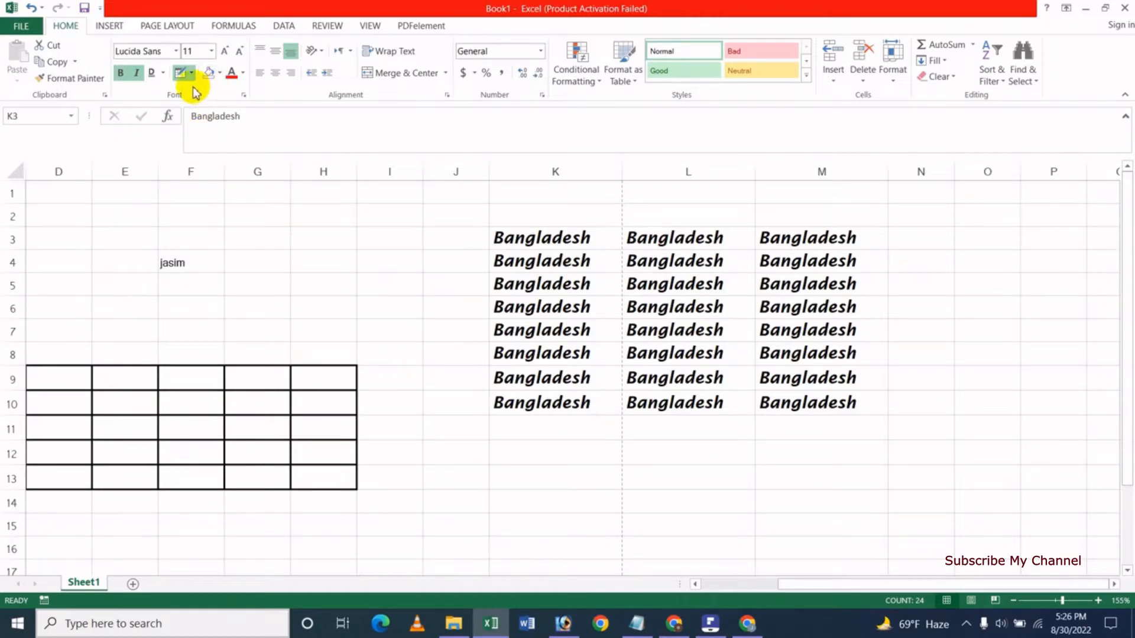
Use Erase Border to remove the lines between F9/F10, G9/G10 and F10/F11.
{"action": "left_click", "coordinate": [220, 74]}
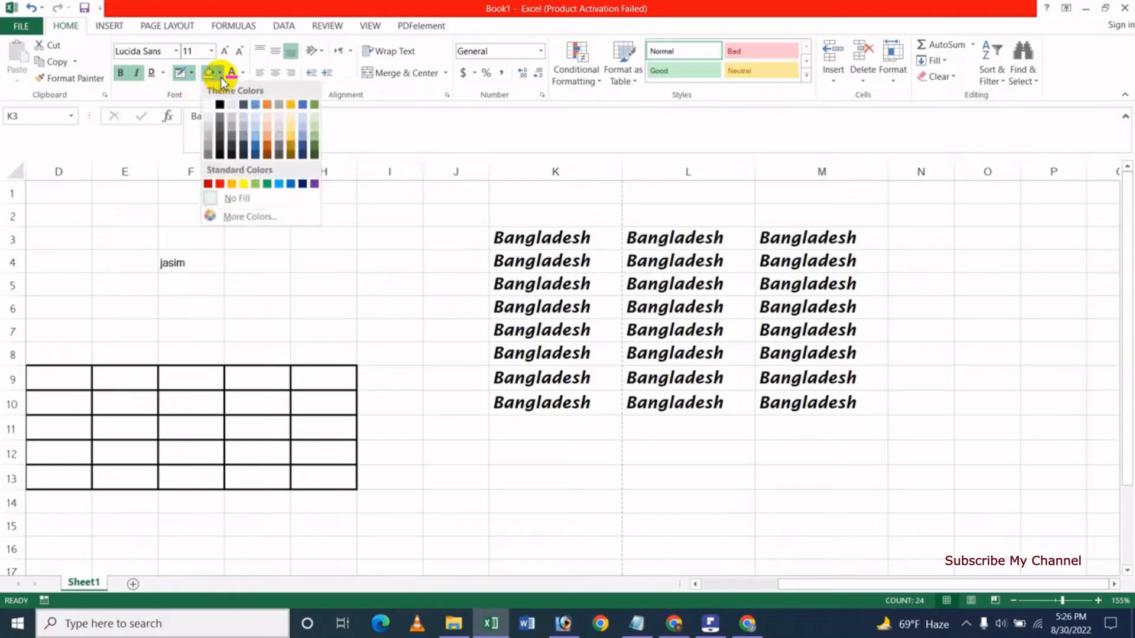
{"action": "left_click", "coordinate": [191, 73]}
{"action": "left_click", "coordinate": [191, 74]}
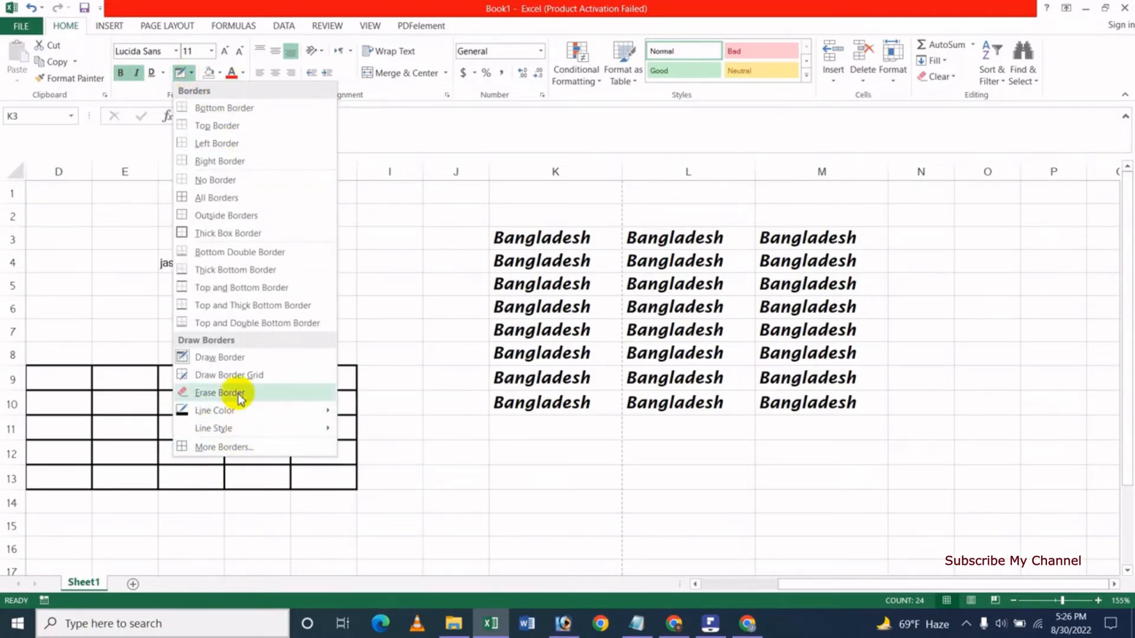
{"action": "left_click", "coordinate": [242, 395]}
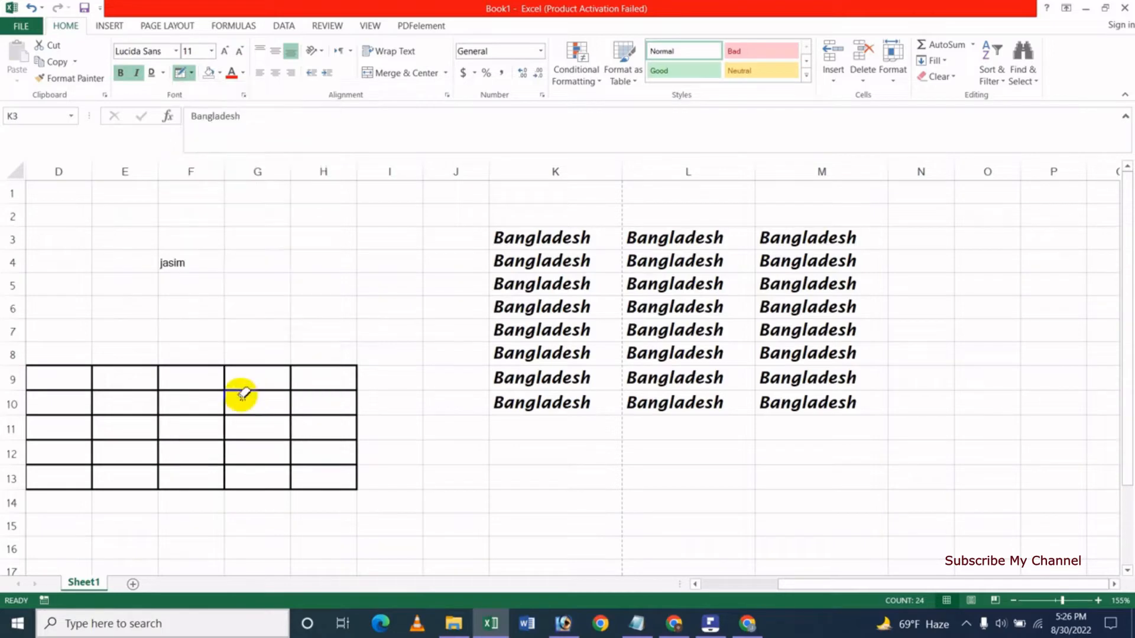
{"action": "left_click", "coordinate": [177, 390]}
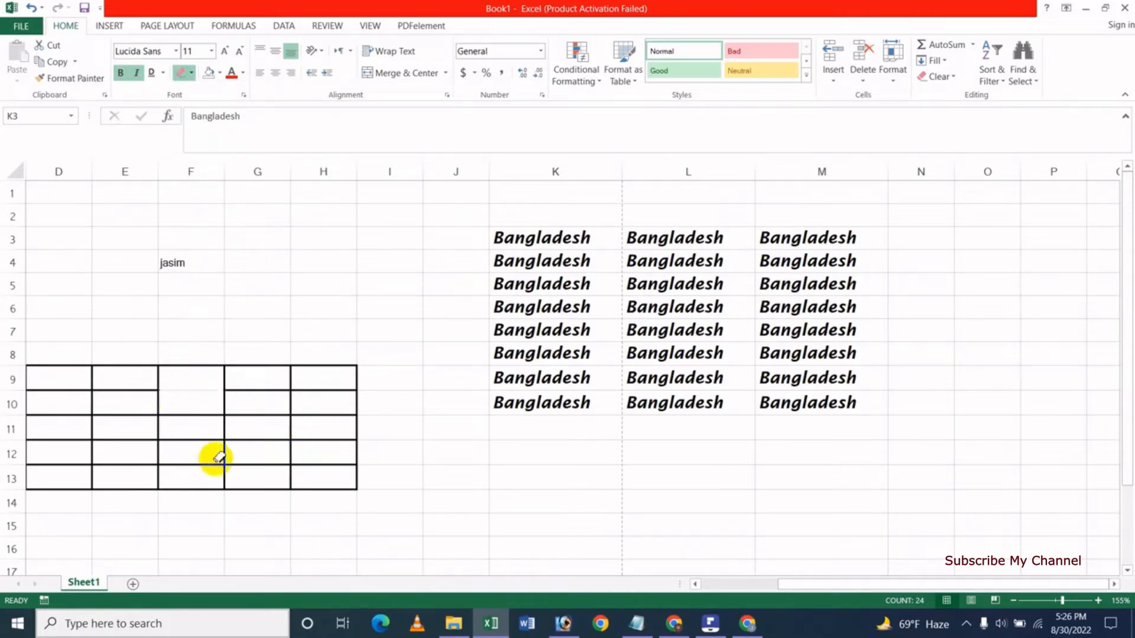
{"action": "left_click", "coordinate": [258, 390]}
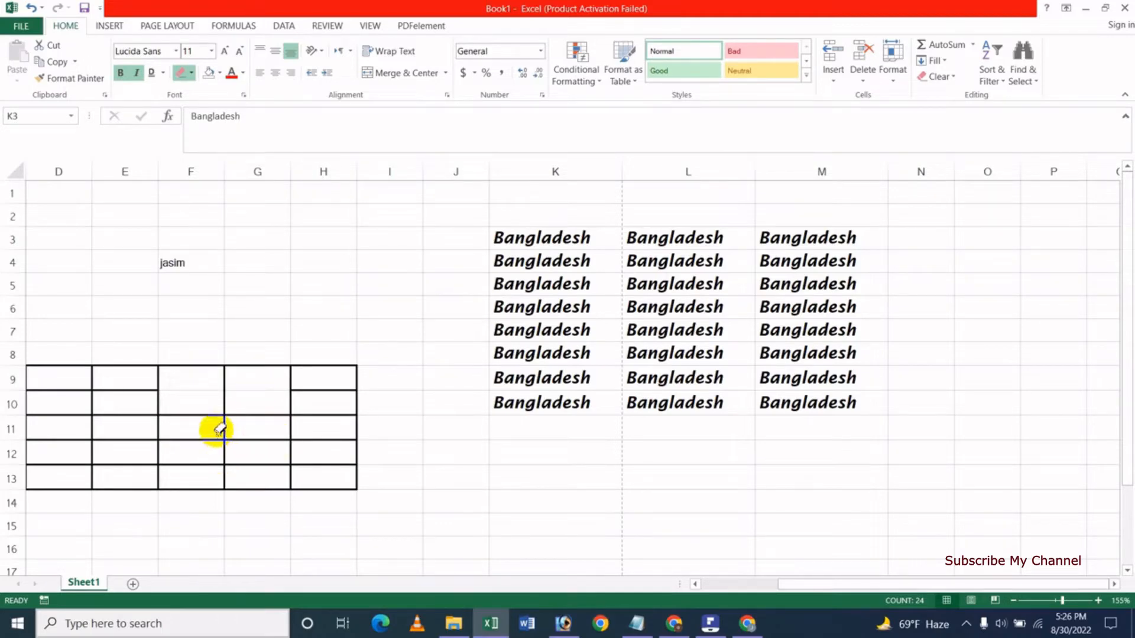
{"action": "left_click", "coordinate": [200, 416]}
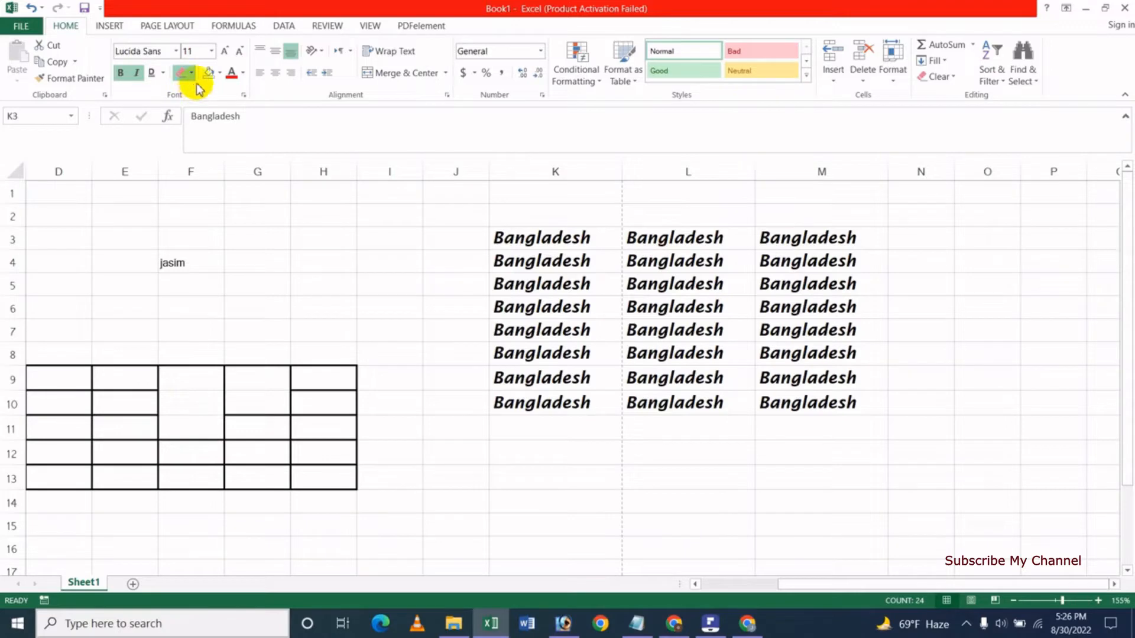
Pick the thickest line style and draw a thick line between F9 and F10.
{"action": "left_click", "coordinate": [191, 73]}
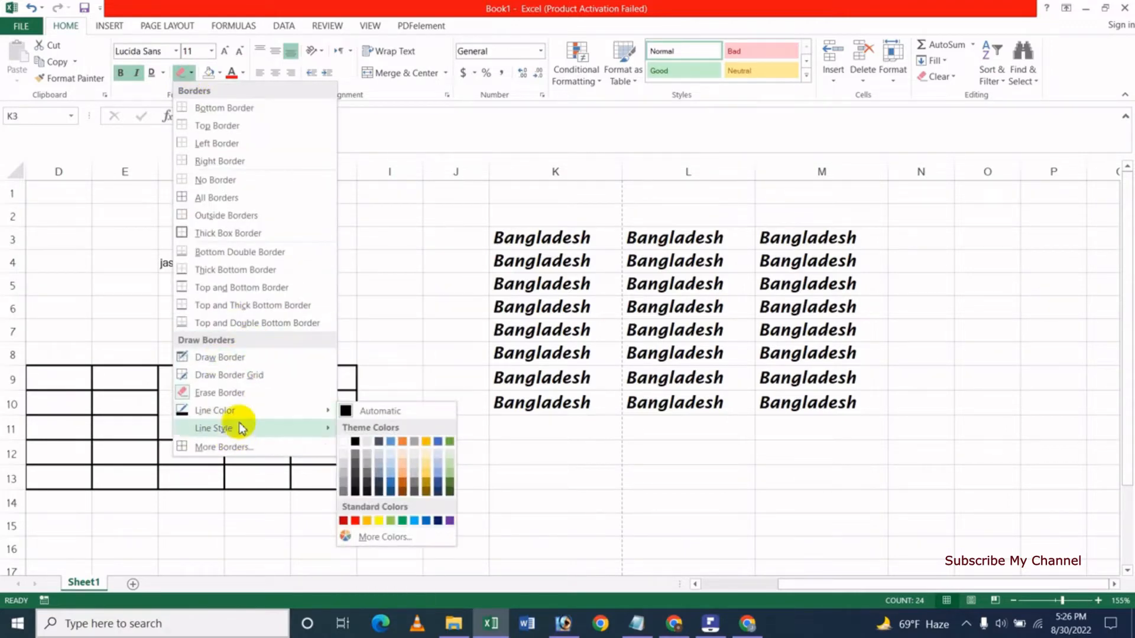
{"action": "mouse_move", "coordinate": [241, 430]}
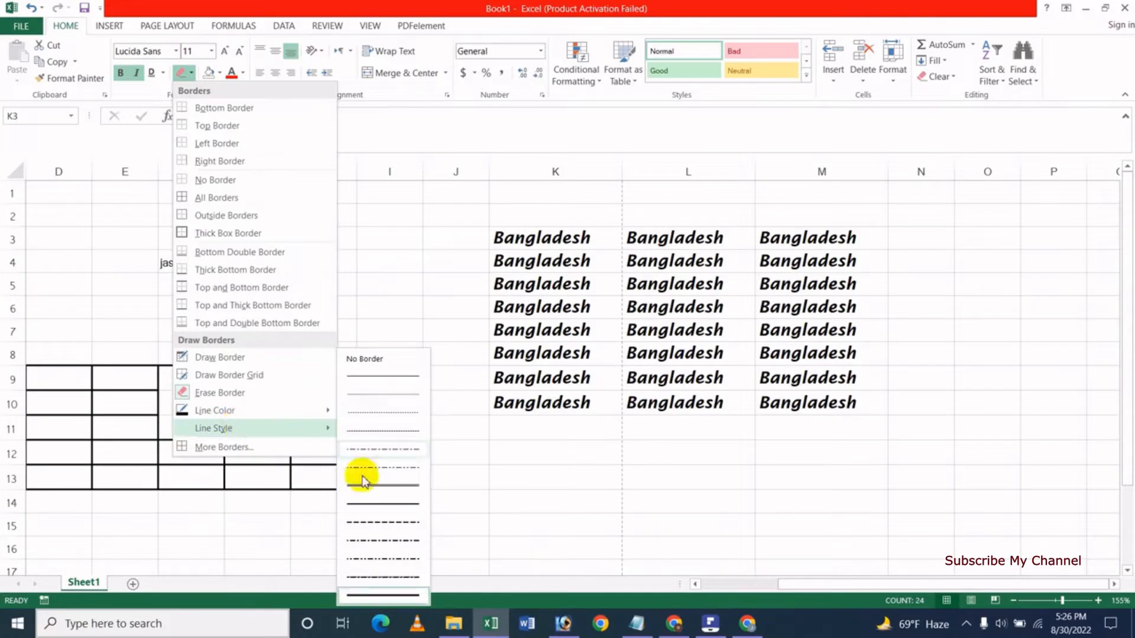
{"action": "left_click", "coordinate": [385, 598]}
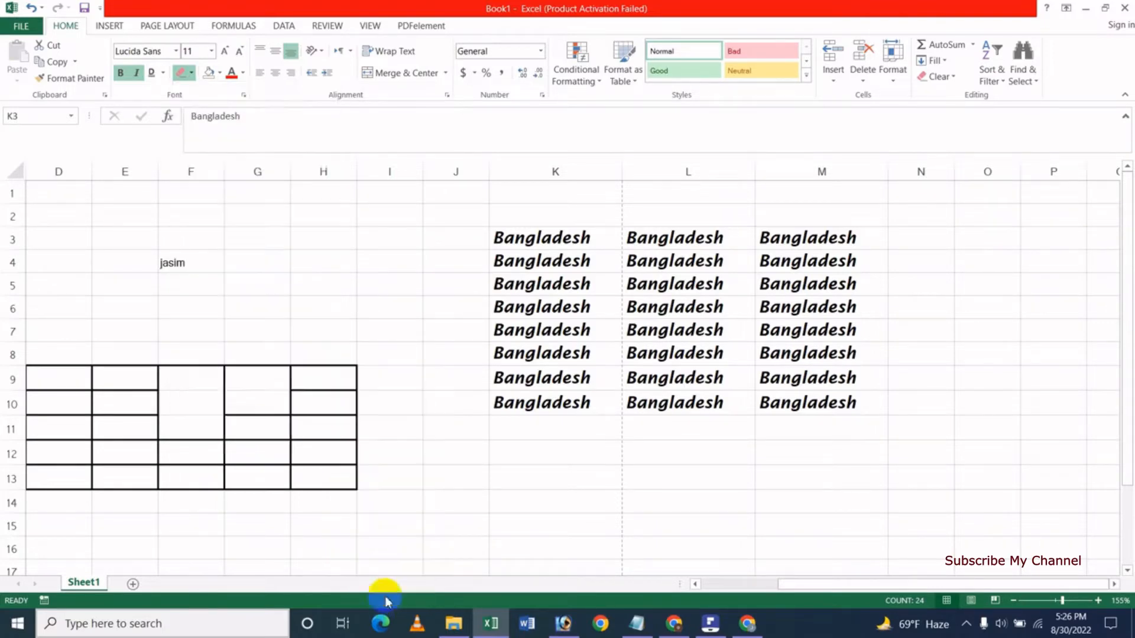
{"action": "left_click", "coordinate": [191, 403]}
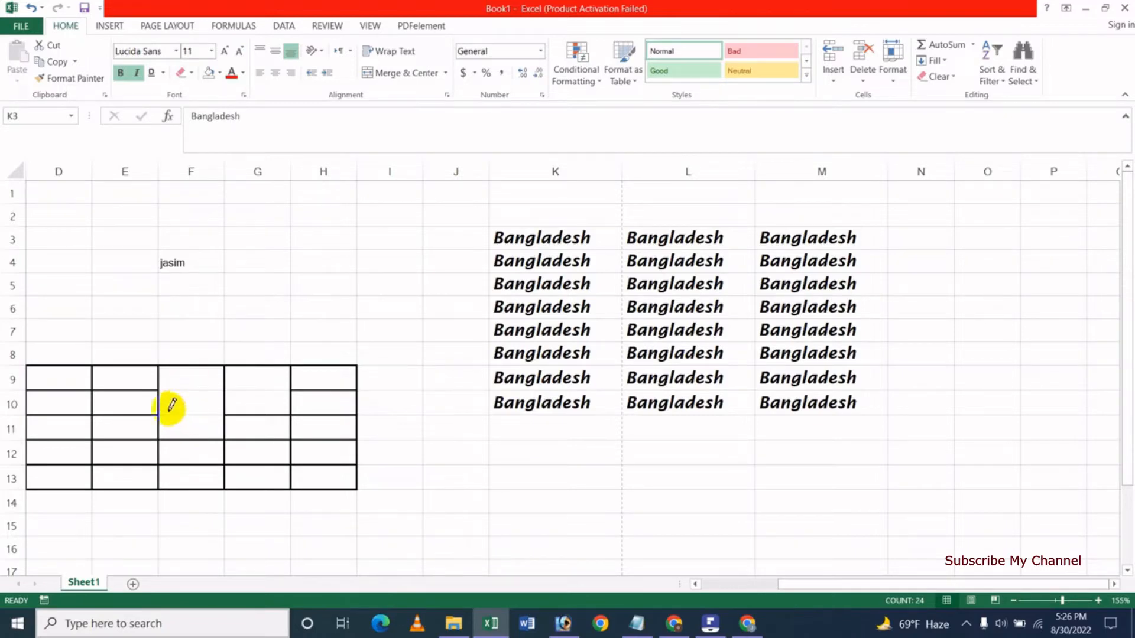
{"action": "key", "text": "ctrl+z"}
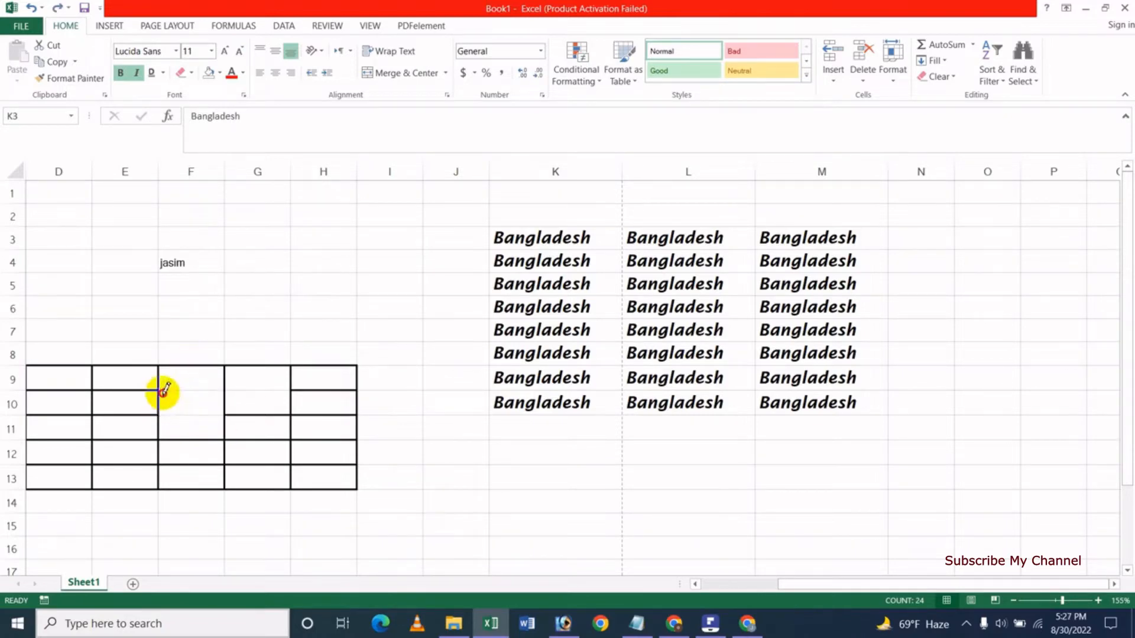
{"action": "left_click_drag", "start_coordinate": [163, 391], "coordinate": [210, 391]}
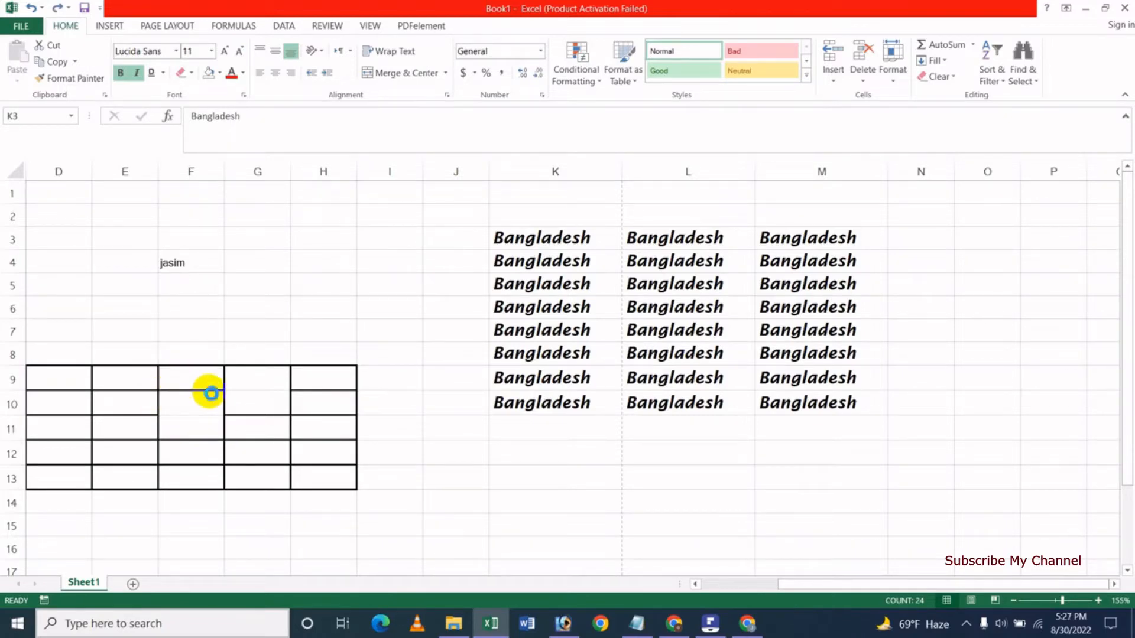
Switch to dash-dot lines and draw under F10, around I9:I13 and across I12.
{"action": "left_click", "coordinate": [191, 73]}
{"action": "mouse_move", "coordinate": [304, 429]}
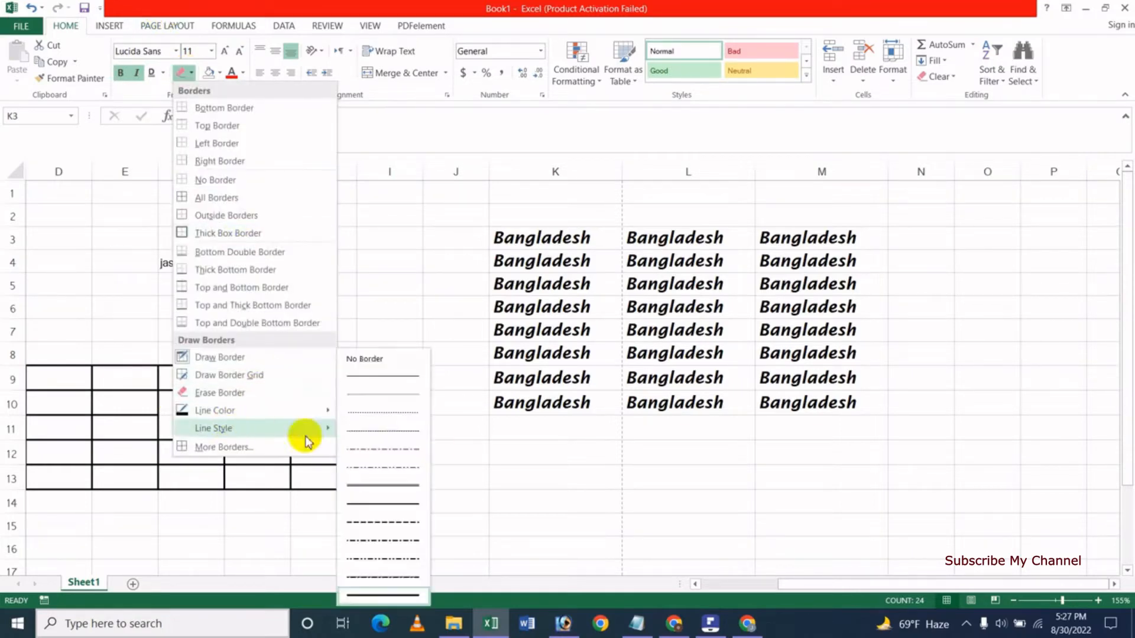
{"action": "left_click", "coordinate": [381, 543]}
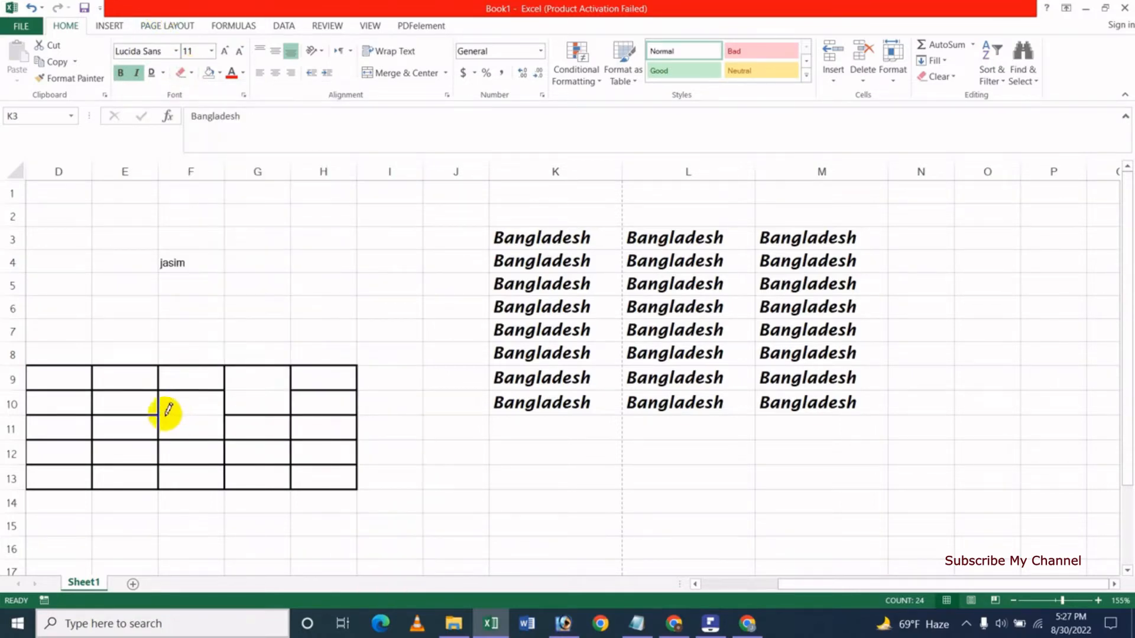
{"action": "left_click_drag", "start_coordinate": [165, 413], "coordinate": [202, 414]}
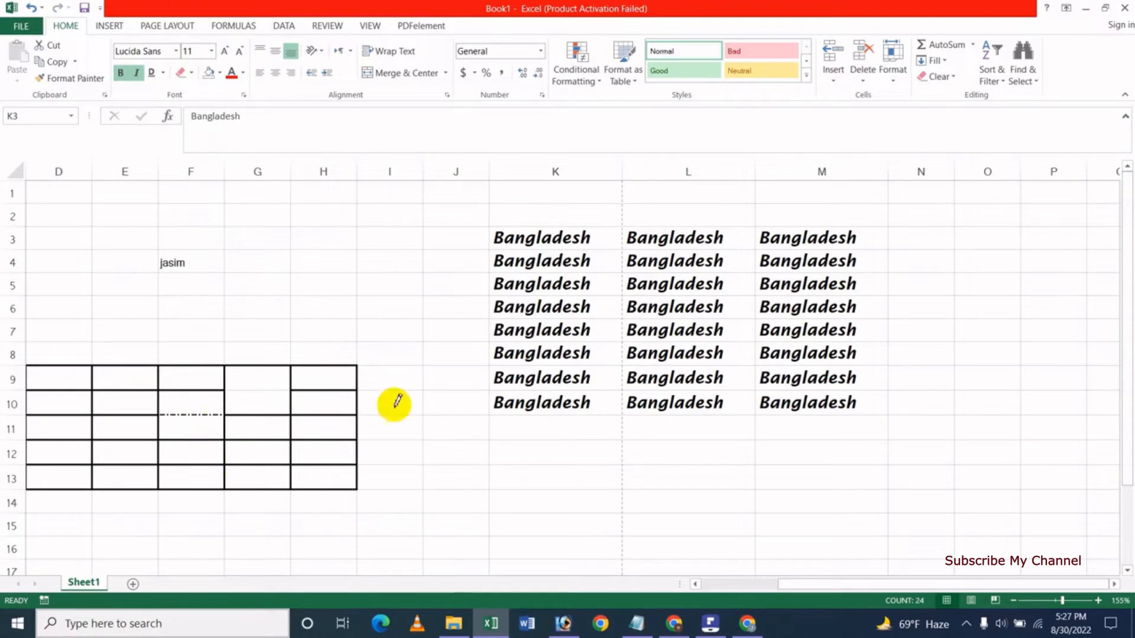
{"action": "mouse_move", "coordinate": [369, 366]}
{"action": "left_mouse_down"}
{"action": "mouse_move", "coordinate": [398, 395]}
{"action": "mouse_move", "coordinate": [402, 472]}
{"action": "left_mouse_up"}
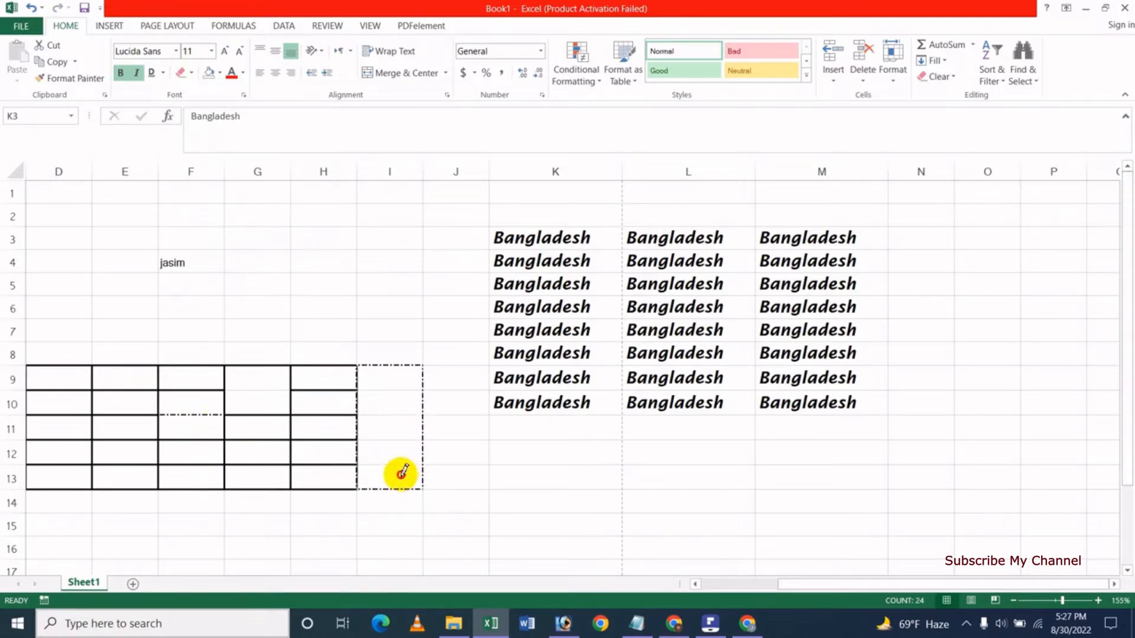
{"action": "left_click", "coordinate": [389, 464]}
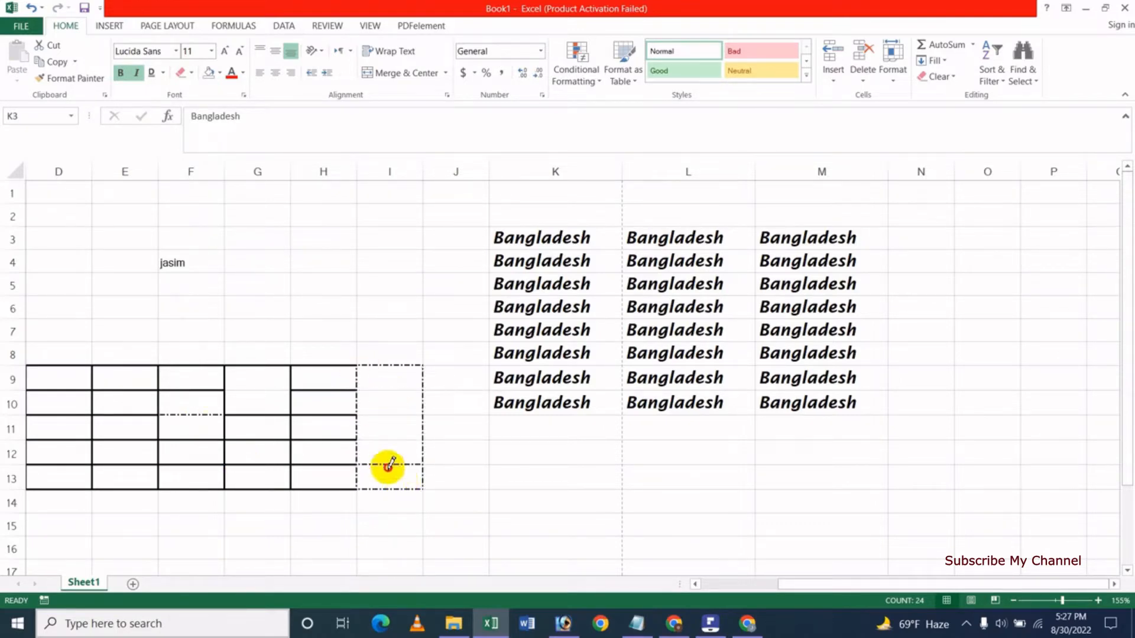
{"action": "left_click_drag", "start_coordinate": [366, 450], "coordinate": [396, 459]}
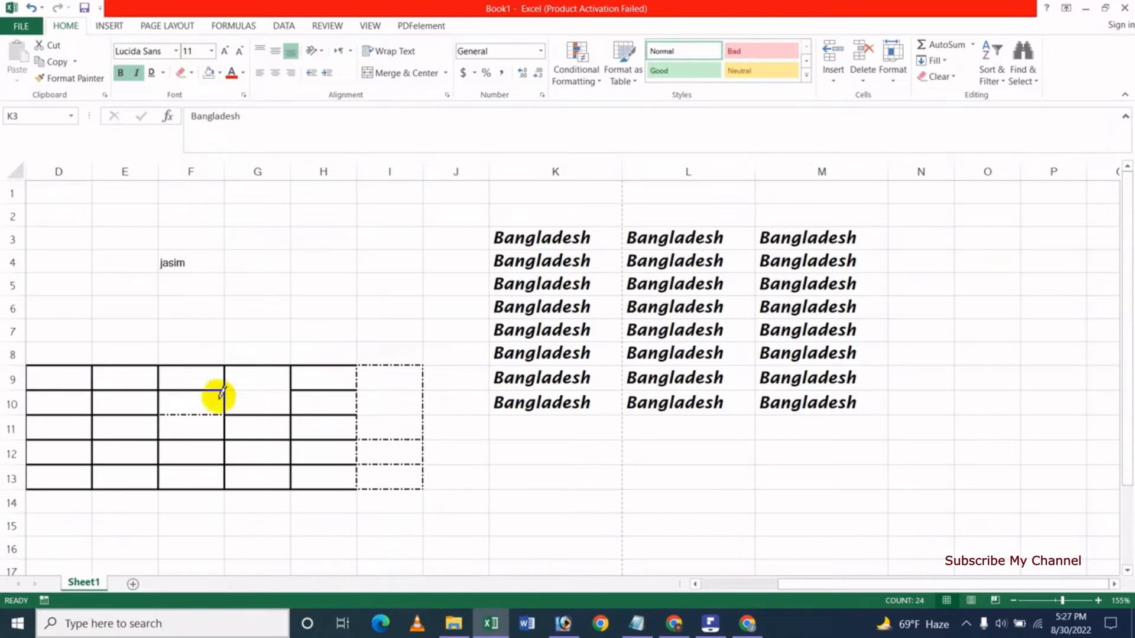
Set the border colour to red and draw dash-dot lines around column G.
{"action": "left_click", "coordinate": [192, 76]}
{"action": "mouse_move", "coordinate": [223, 409]}
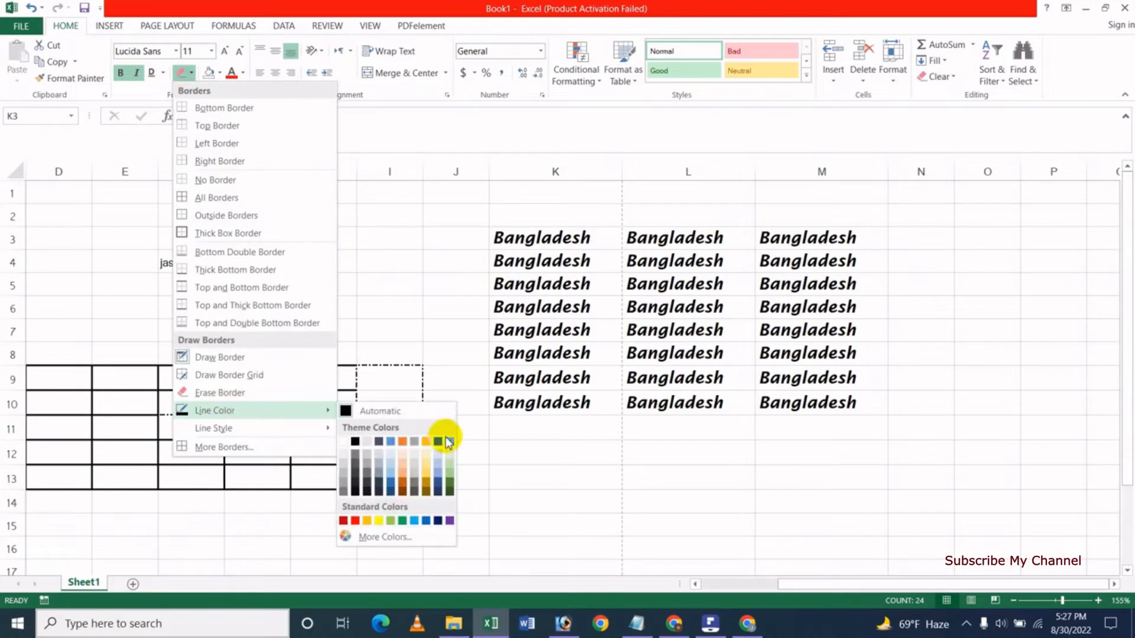
{"action": "left_click", "coordinate": [355, 519]}
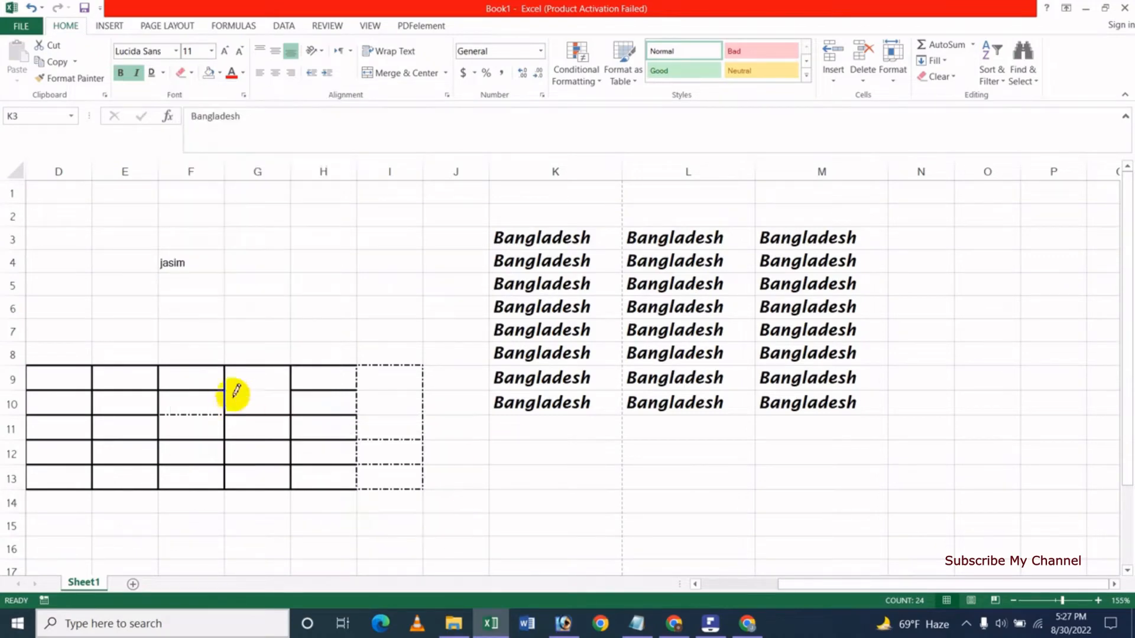
{"action": "mouse_move", "coordinate": [231, 392]}
{"action": "left_mouse_down"}
{"action": "mouse_move", "coordinate": [272, 392]}
{"action": "mouse_move", "coordinate": [295, 482]}
{"action": "left_mouse_up"}
{"action": "left_click_drag", "start_coordinate": [230, 369], "coordinate": [228, 488]}
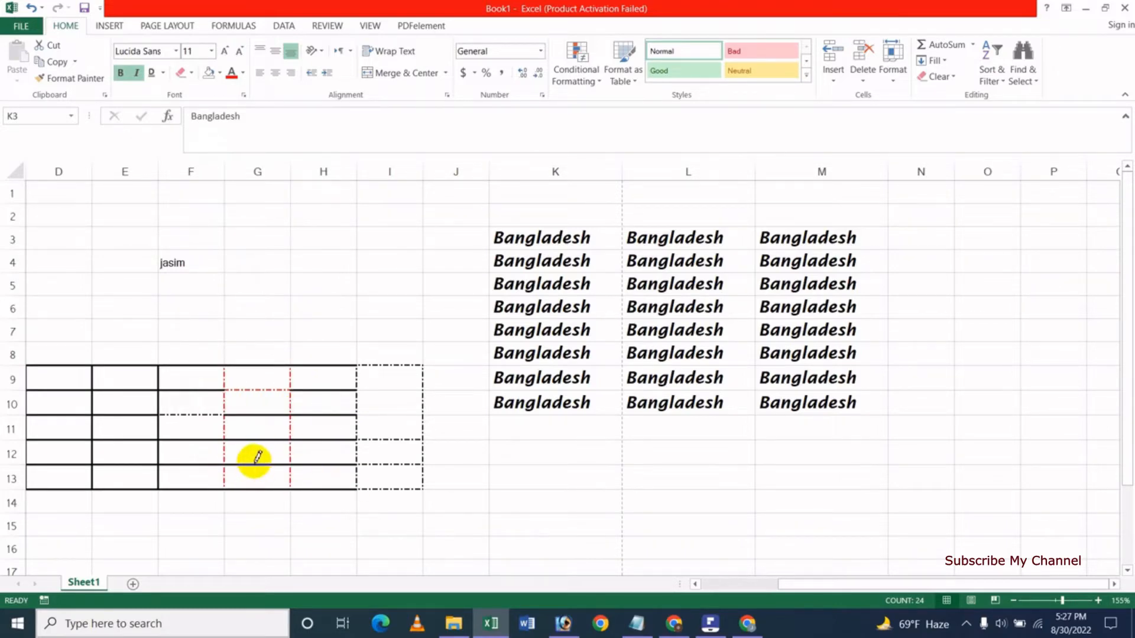
Switch to solid red lines and draw along the E/F edge, under H9 and under G10:H10.
{"action": "left_click", "coordinate": [164, 74]}
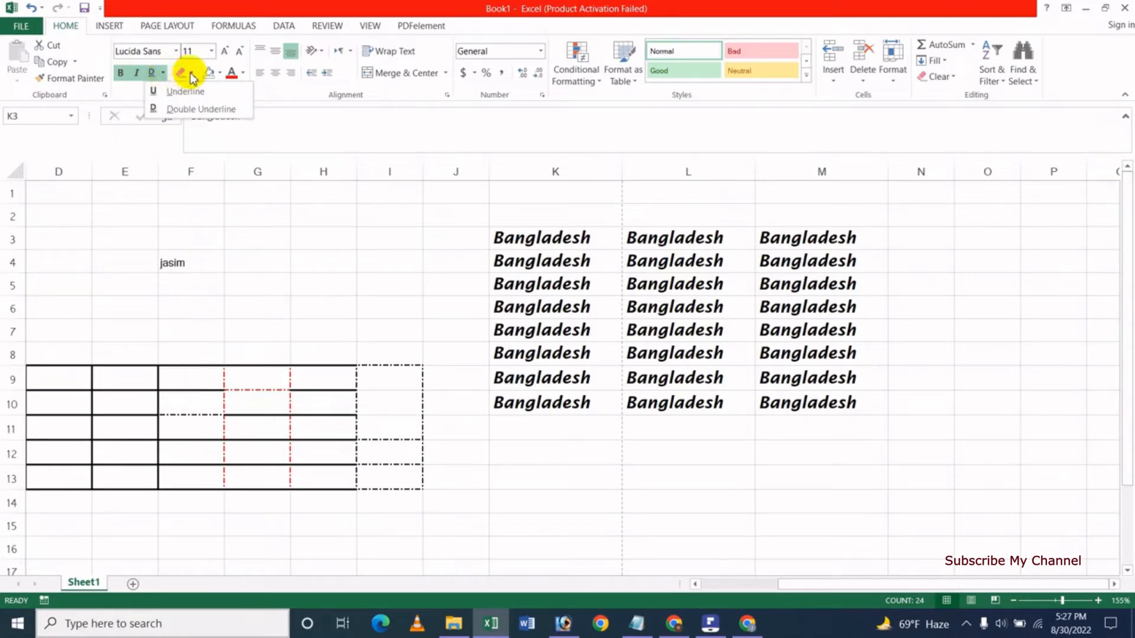
{"action": "left_click", "coordinate": [192, 73]}
{"action": "mouse_move", "coordinate": [239, 440]}
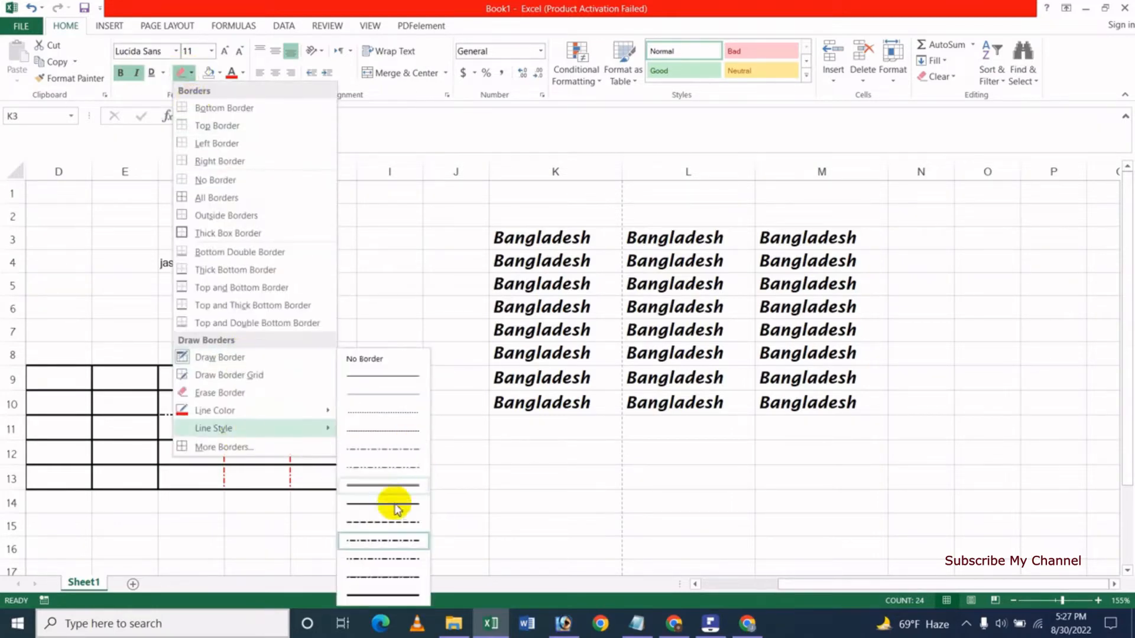
{"action": "left_click", "coordinate": [381, 592]}
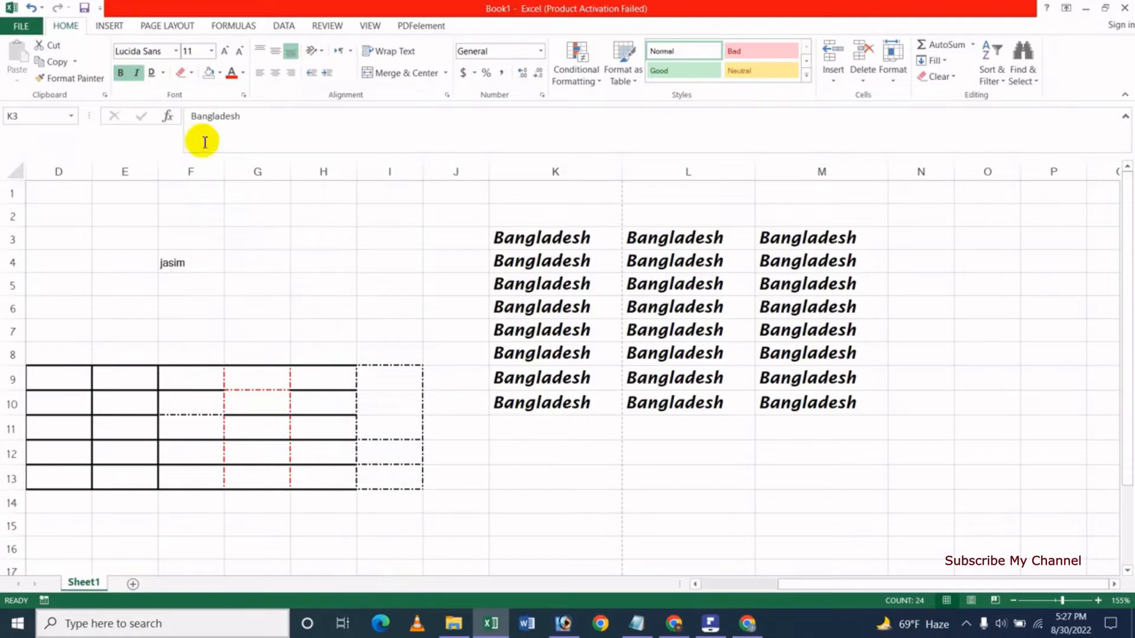
{"action": "left_click", "coordinate": [191, 74]}
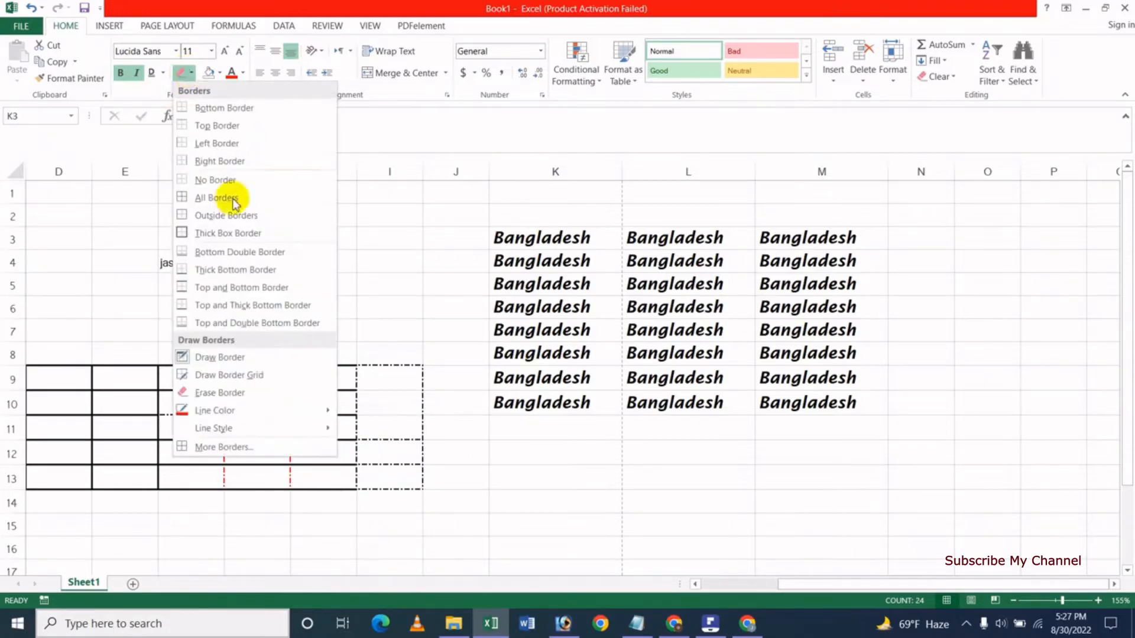
{"action": "mouse_move", "coordinate": [257, 413]}
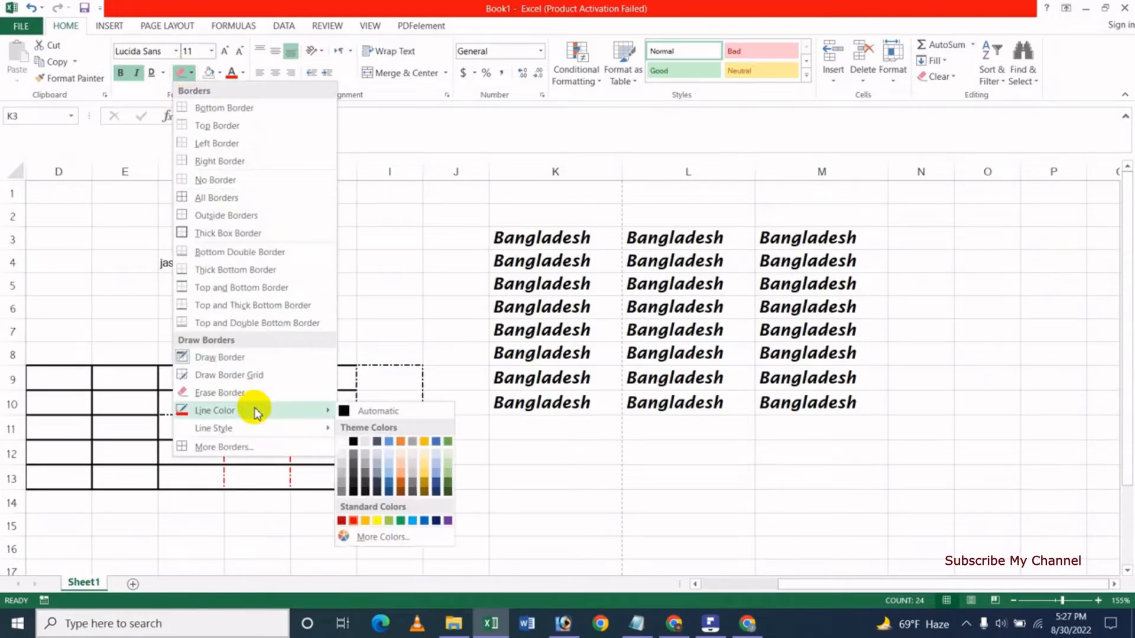
{"action": "left_click", "coordinate": [354, 521]}
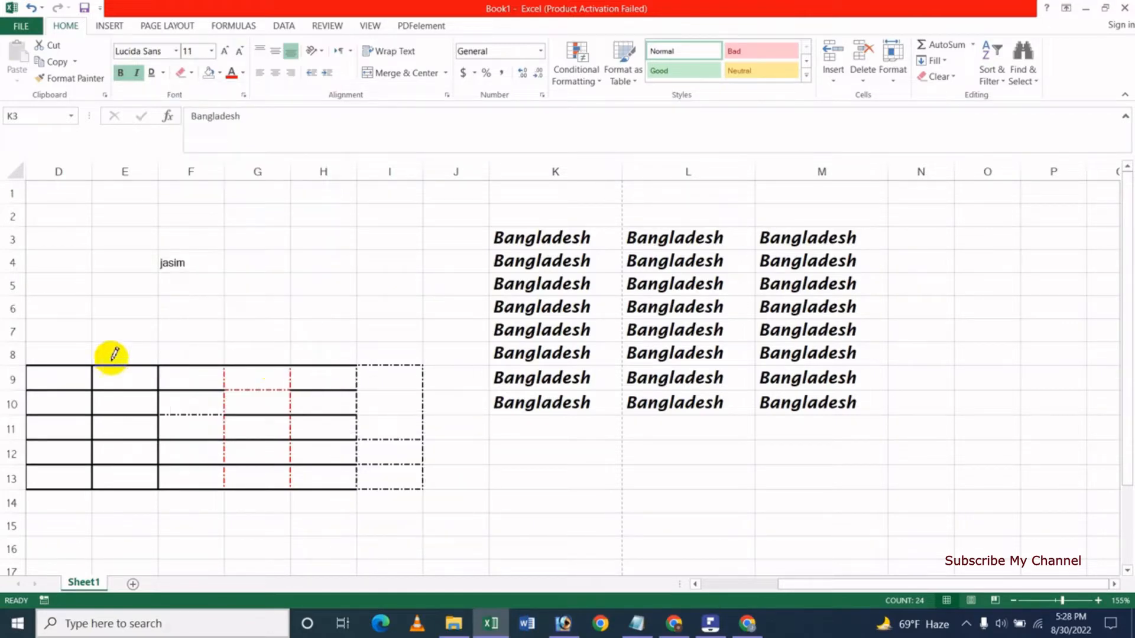
{"action": "left_click_drag", "start_coordinate": [161, 369], "coordinate": [162, 474]}
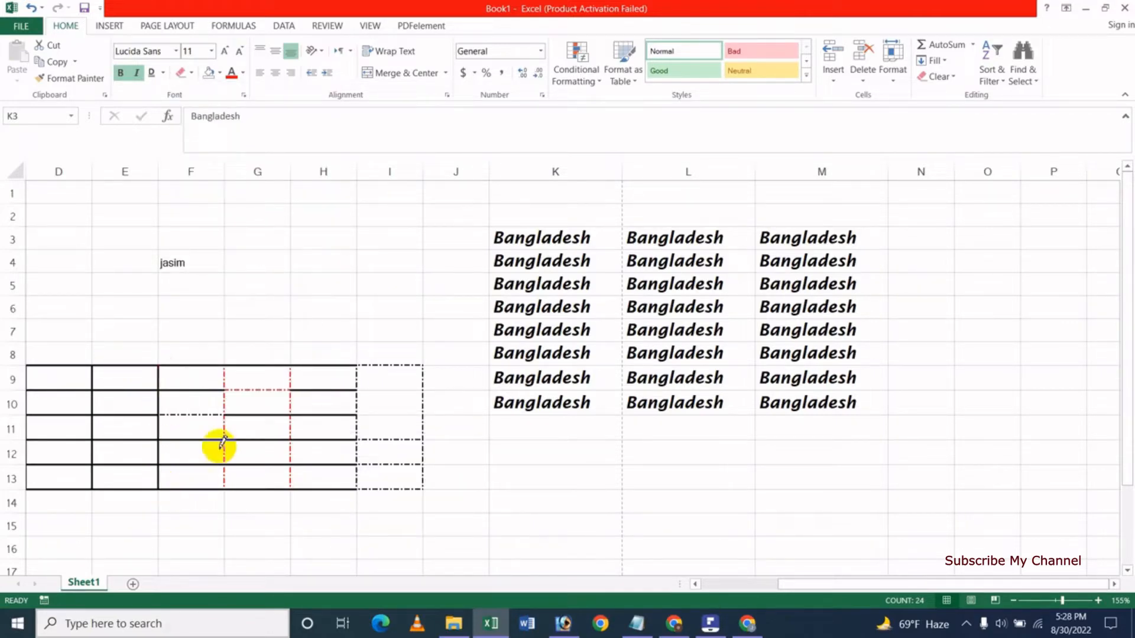
{"action": "left_click_drag", "start_coordinate": [301, 390], "coordinate": [348, 391]}
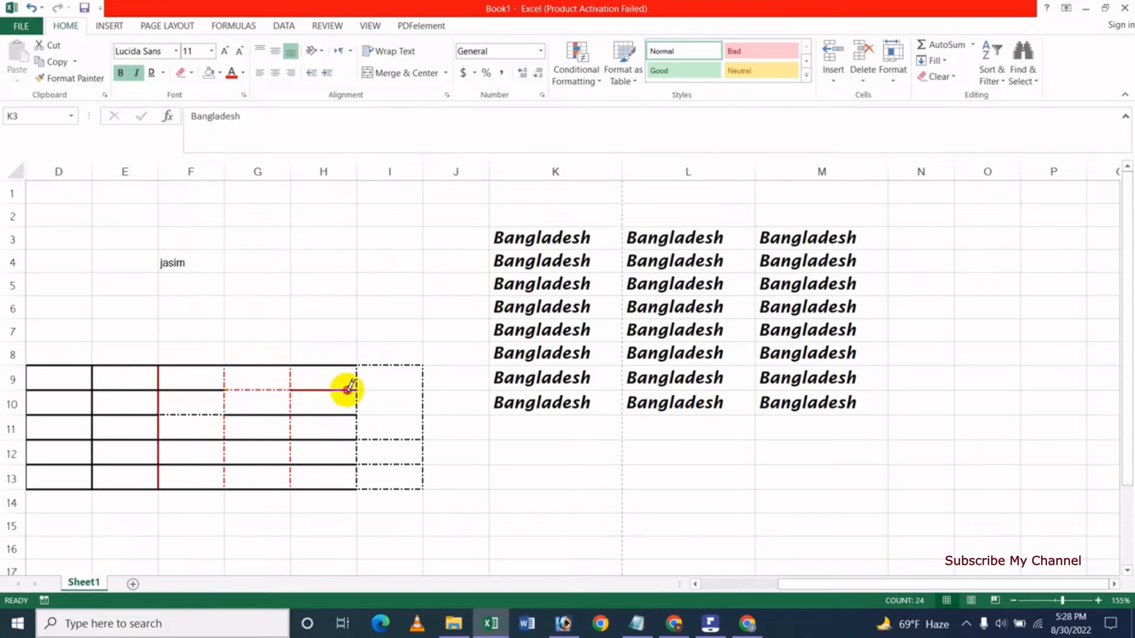
{"action": "left_click_drag", "start_coordinate": [227, 416], "coordinate": [328, 416]}
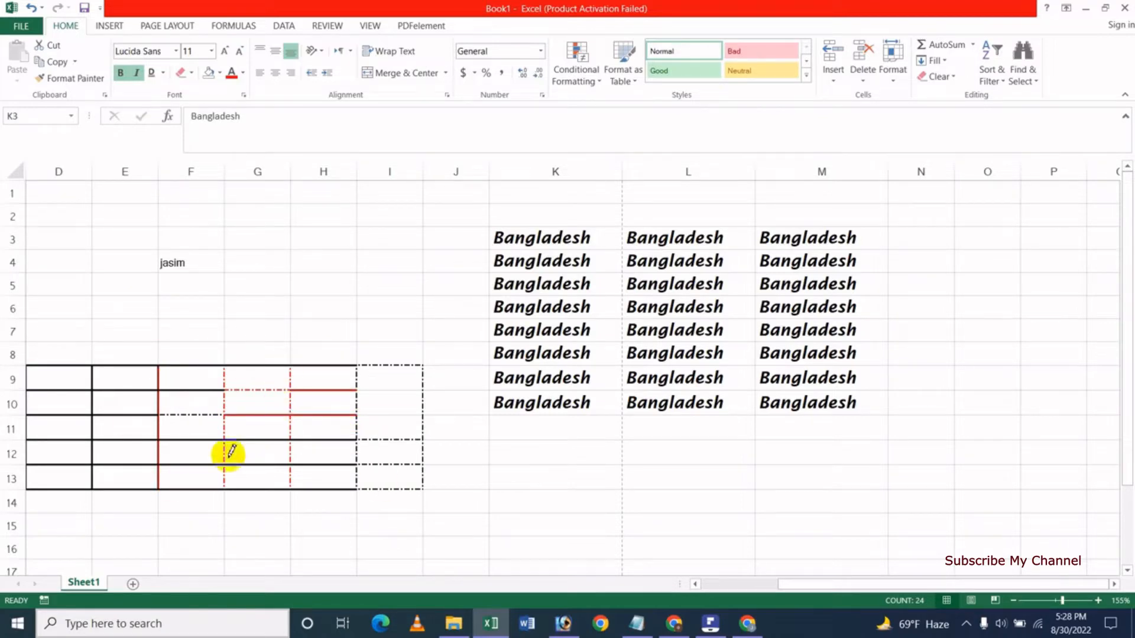
{"action": "left_click", "coordinate": [191, 74]}
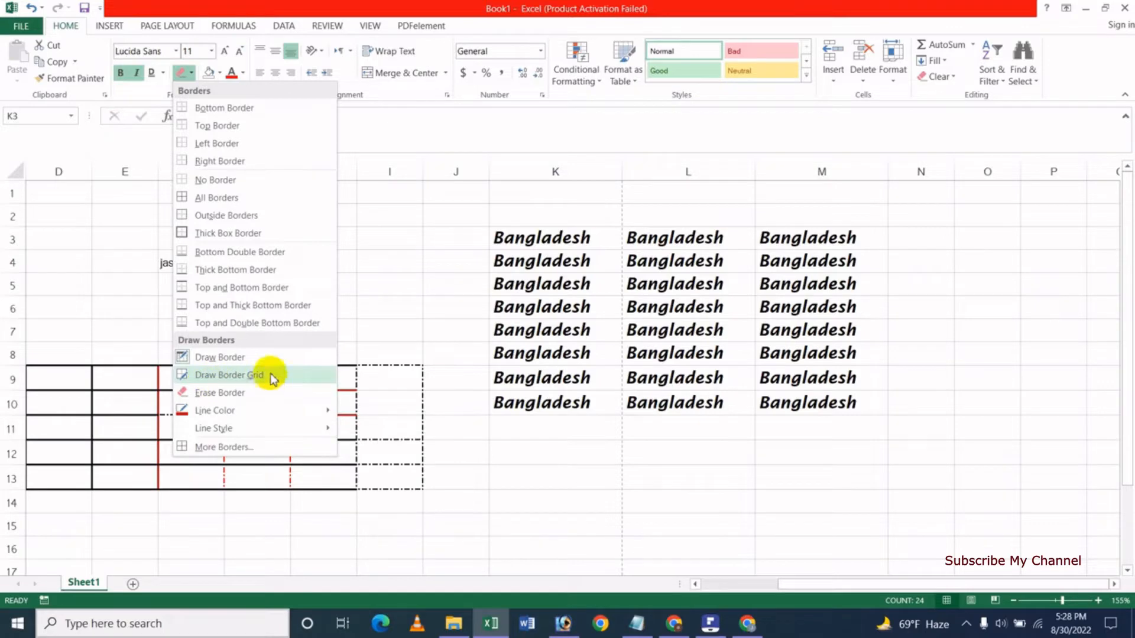
With Draw Border Grid, drag red grids over empty block G2:I6 and the Bangladesh table K3:M10.
{"action": "left_click", "coordinate": [262, 383]}
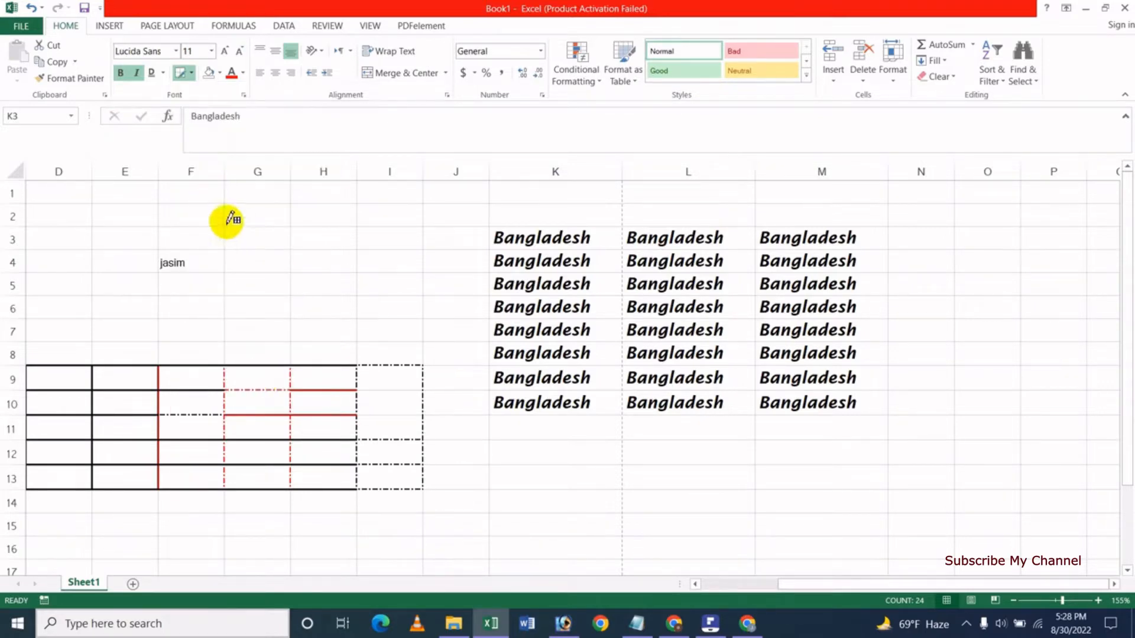
{"action": "left_click_drag", "start_coordinate": [228, 219], "coordinate": [367, 308]}
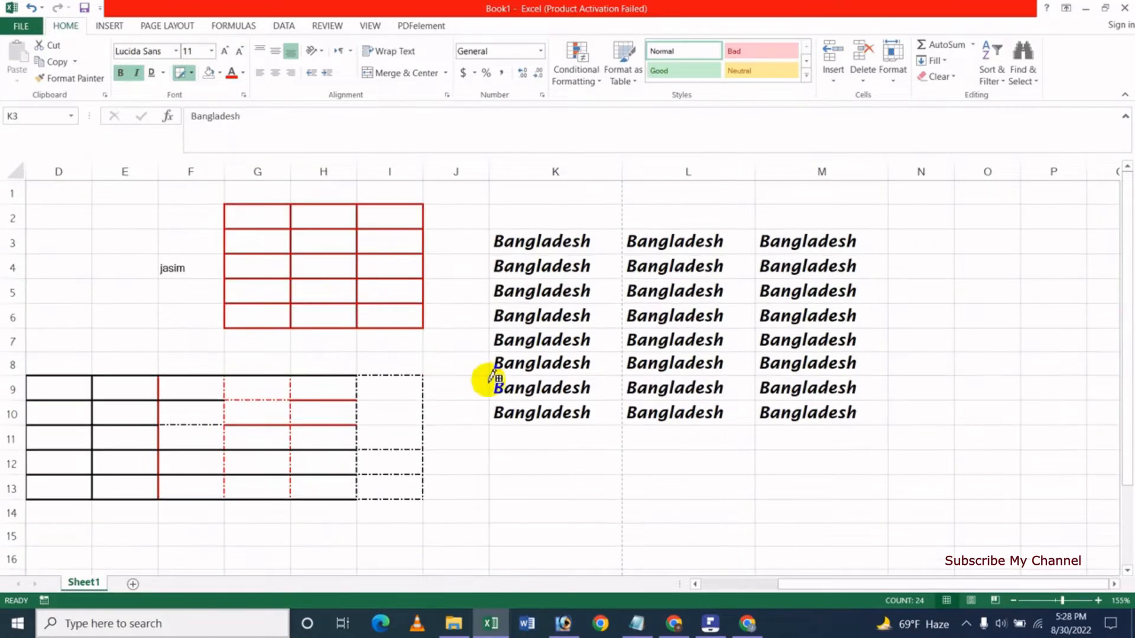
{"action": "mouse_move", "coordinate": [496, 245]}
{"action": "left_mouse_down"}
{"action": "mouse_move", "coordinate": [656, 394]}
{"action": "mouse_move", "coordinate": [773, 413]}
{"action": "left_mouse_up"}
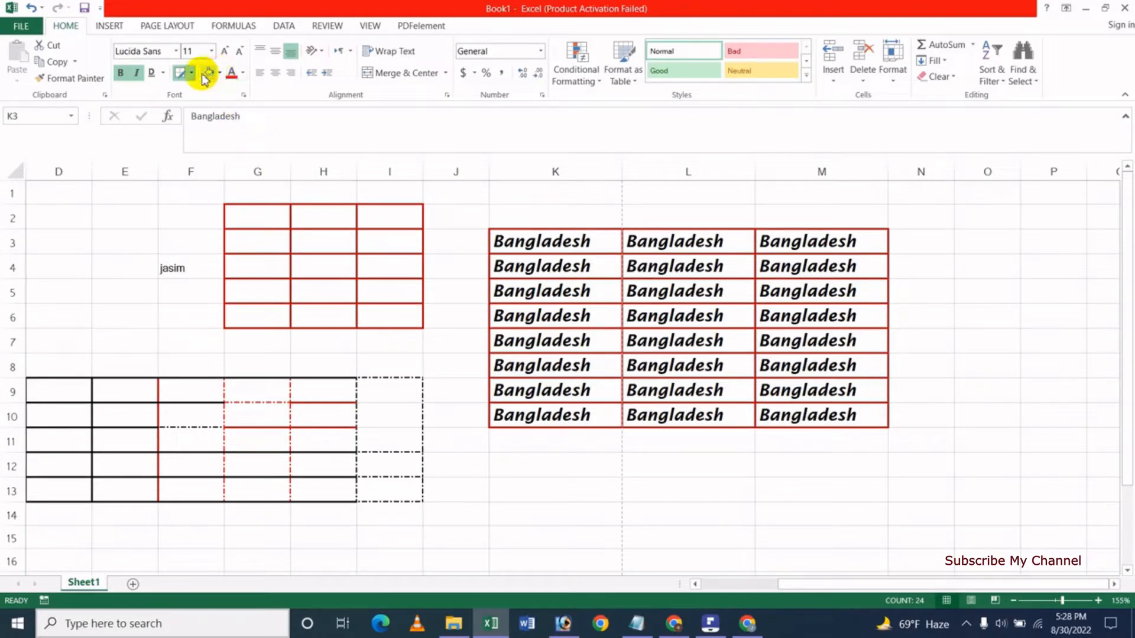
Give the Bangladesh table K3:M10 a gold theme fill, then deselect to view it.
{"action": "left_click", "coordinate": [220, 73]}
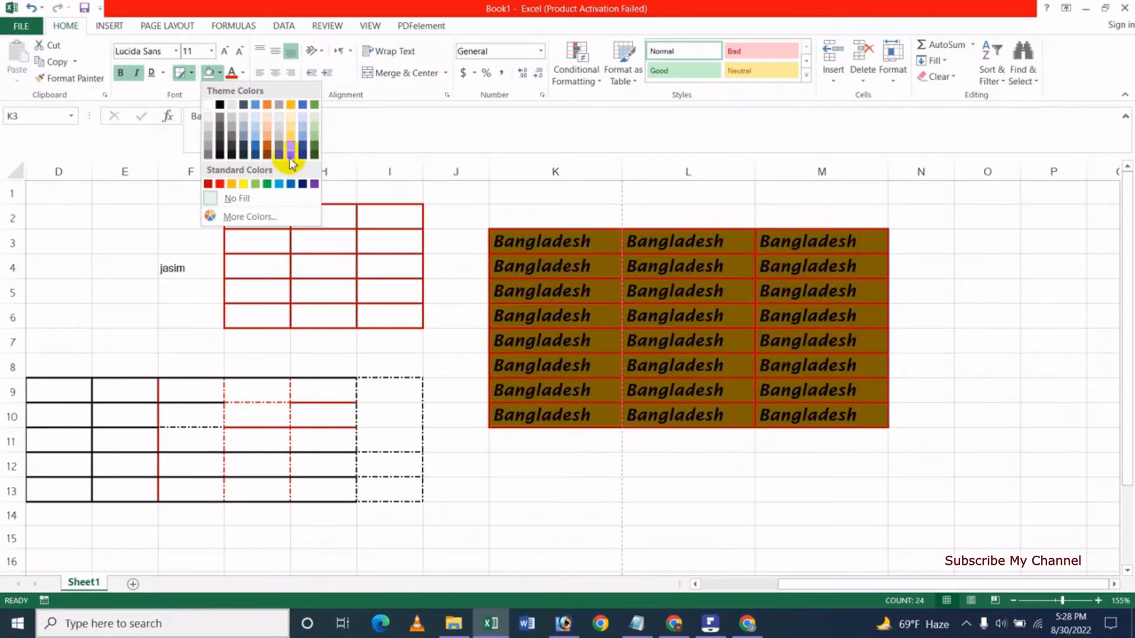
{"action": "left_click", "coordinate": [290, 131]}
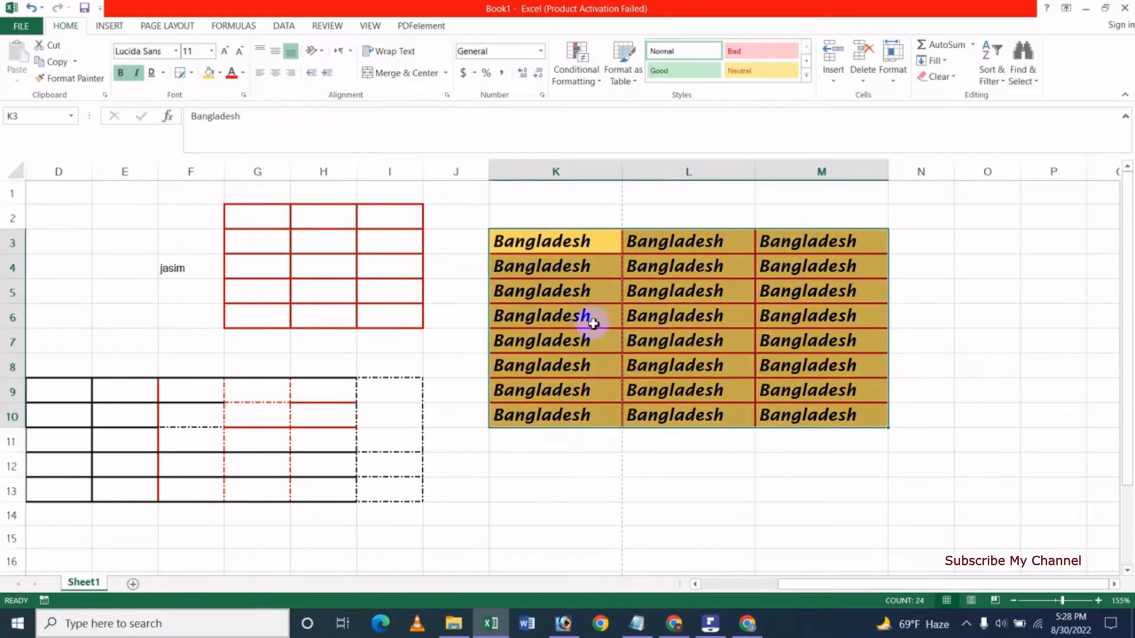
{"action": "left_click", "coordinate": [456, 222]}
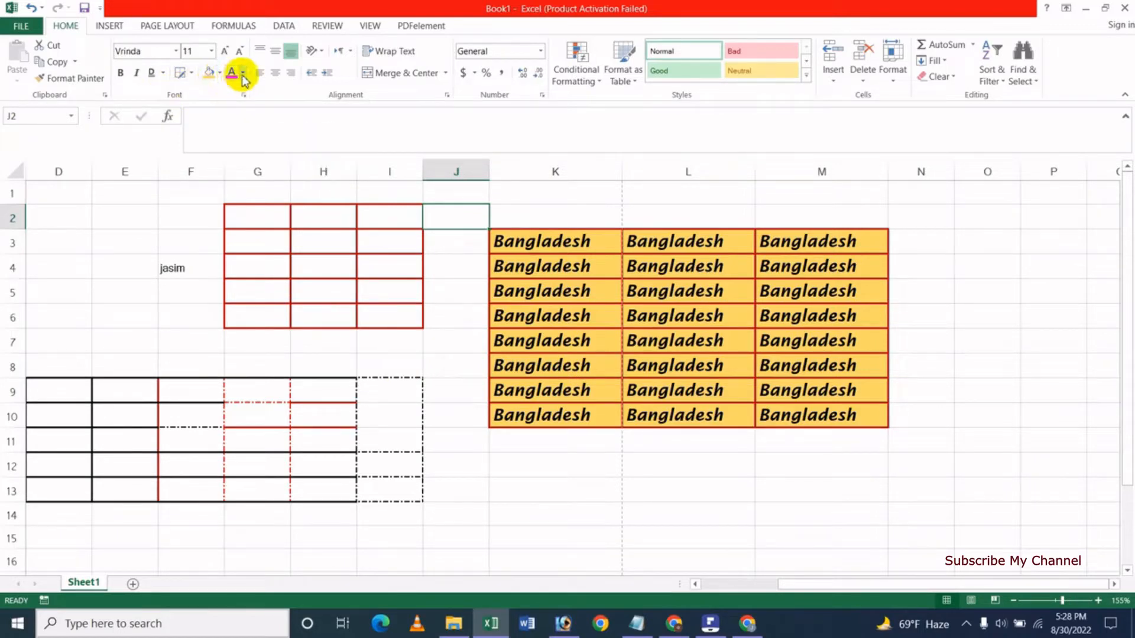
Select the entire worksheet and delete all text, keeping the borders and gold fill.
{"action": "left_click", "coordinate": [573, 457]}
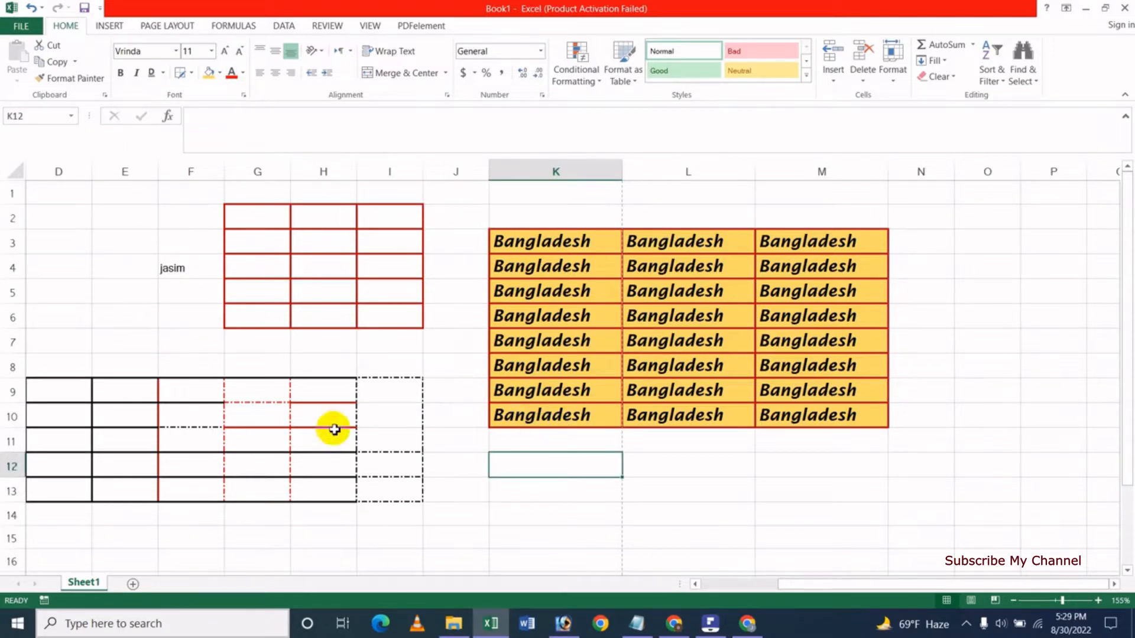
{"action": "key", "text": "ctrl+a"}
{"action": "key", "text": "Delete"}
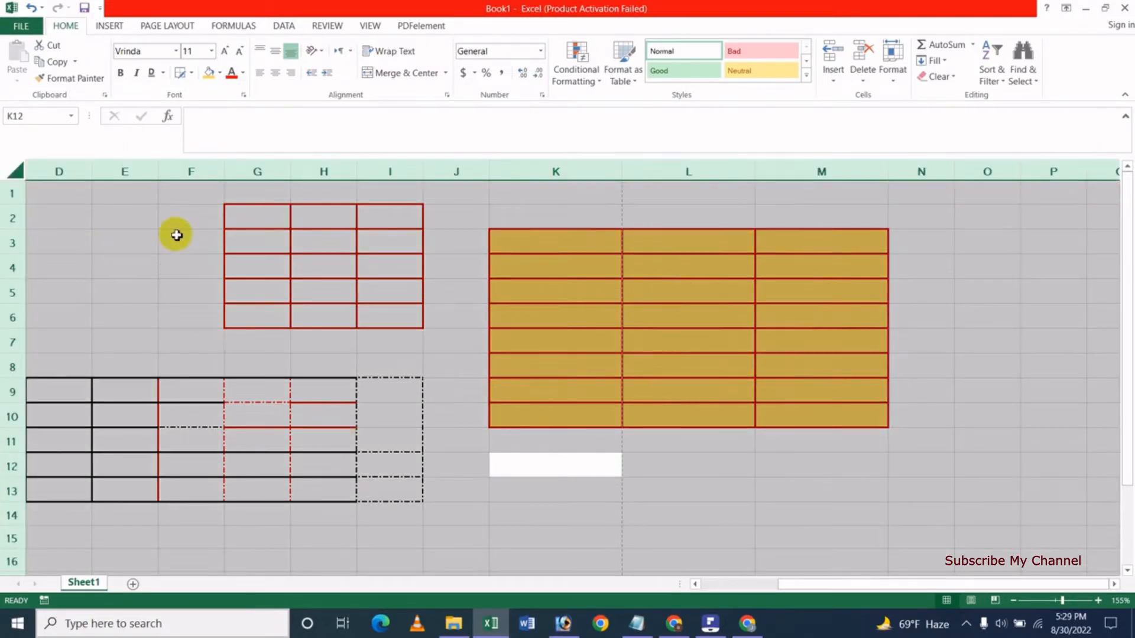
{"action": "left_click", "coordinate": [192, 73]}
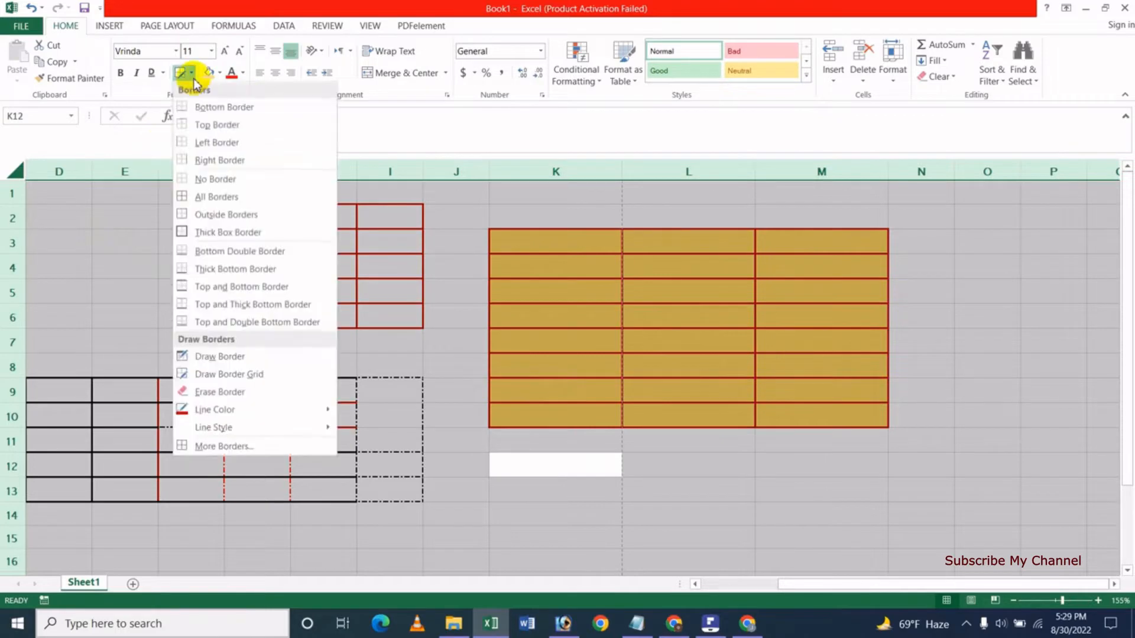
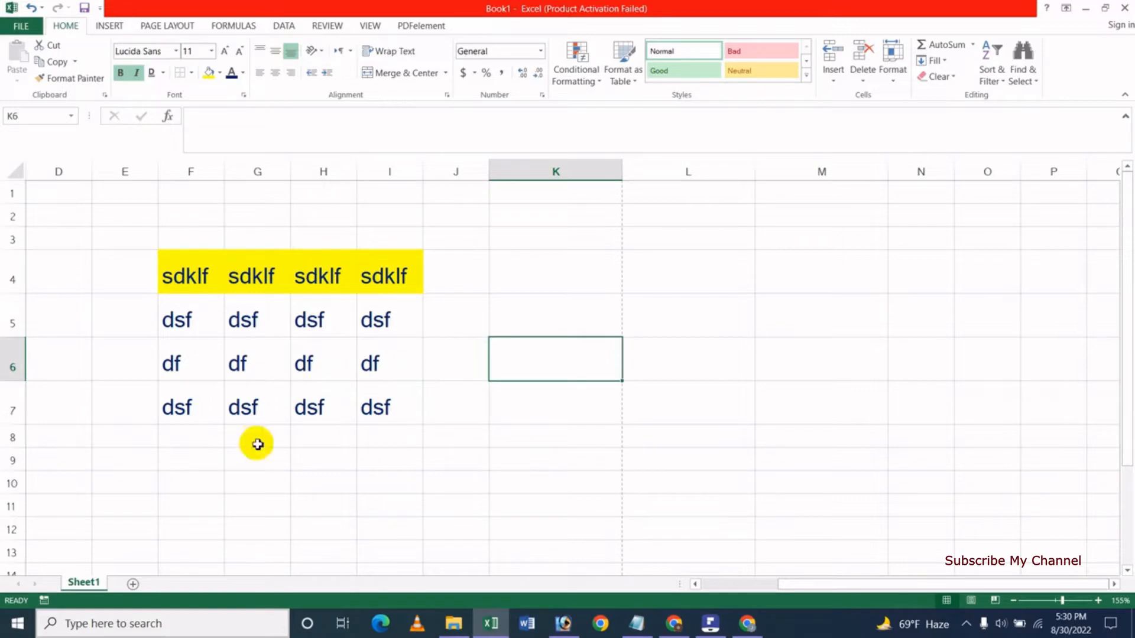
Add a new blank Sheet2 and enter the first name in cell F6.
{"action": "left_click", "coordinate": [133, 584]}
{"action": "left_click", "coordinate": [249, 212]}
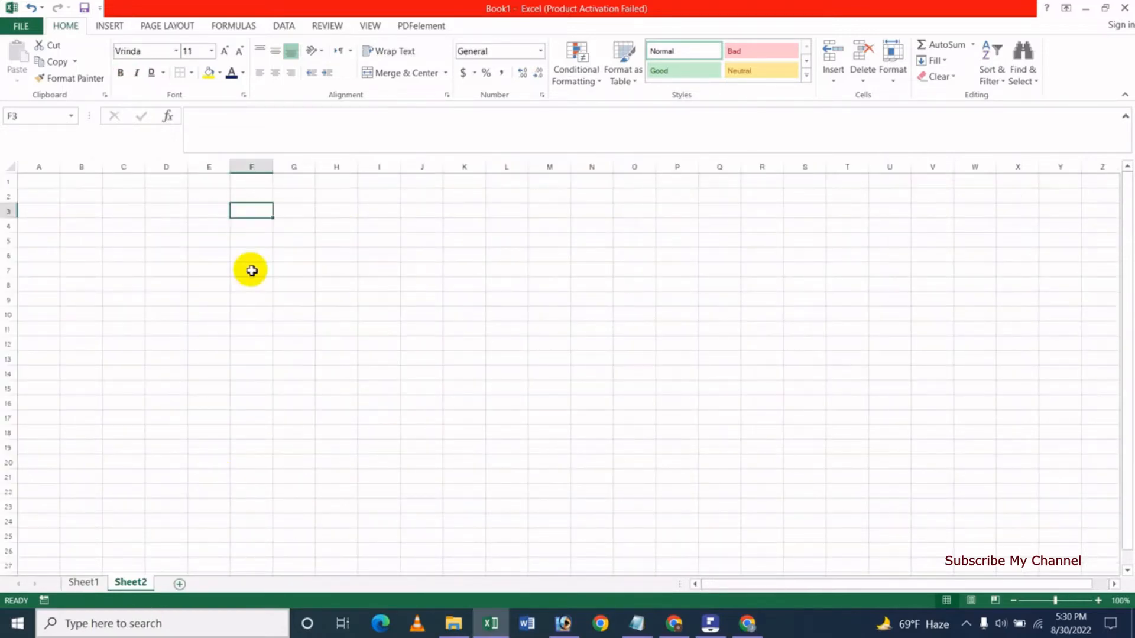
{"action": "left_click", "coordinate": [261, 254]}
{"action": "type", "text": "jas"}
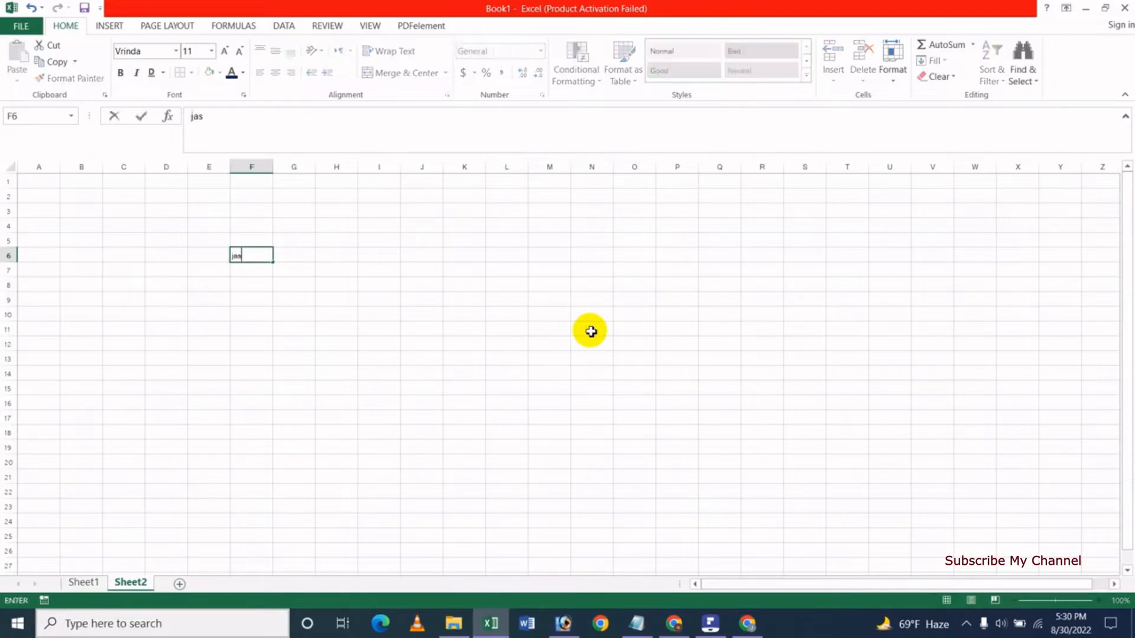
{"action": "type", "text": "im"}
{"action": "key", "text": "Return"}
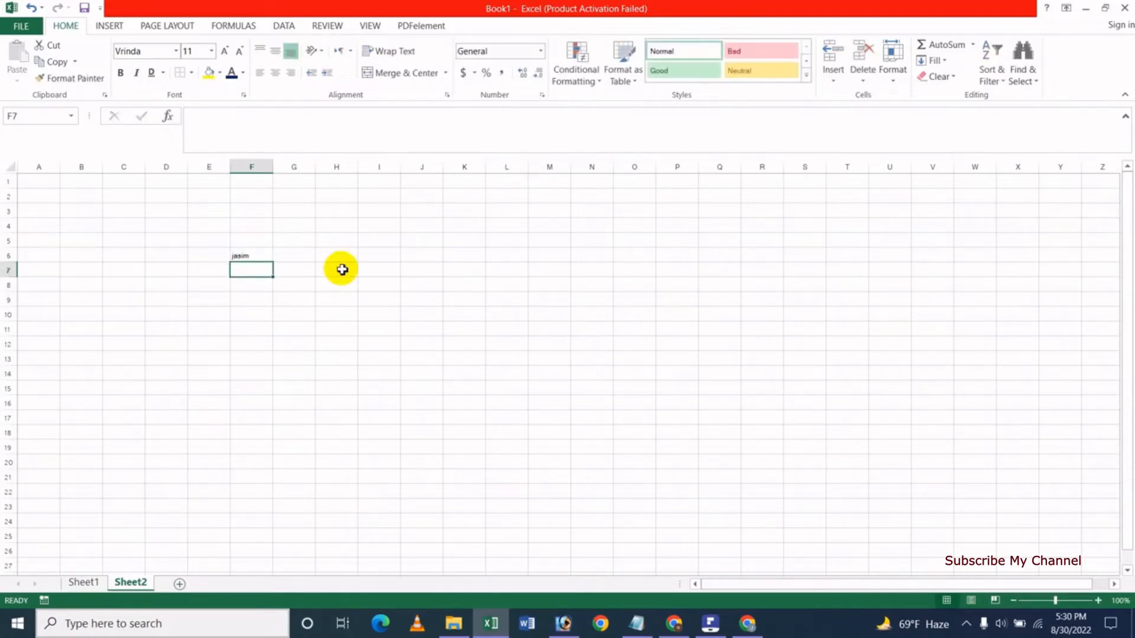
{"action": "left_click", "coordinate": [246, 259]}
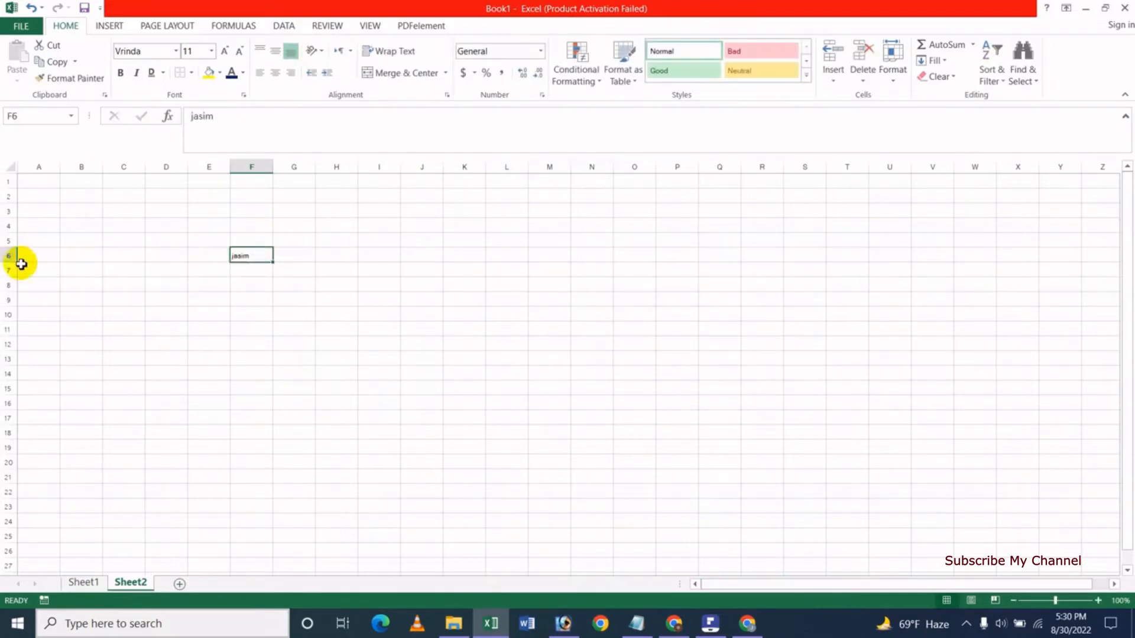
Make row 6 much taller by dragging its lower border down.
{"action": "left_click_drag", "start_coordinate": [13, 262], "coordinate": [13, 298]}
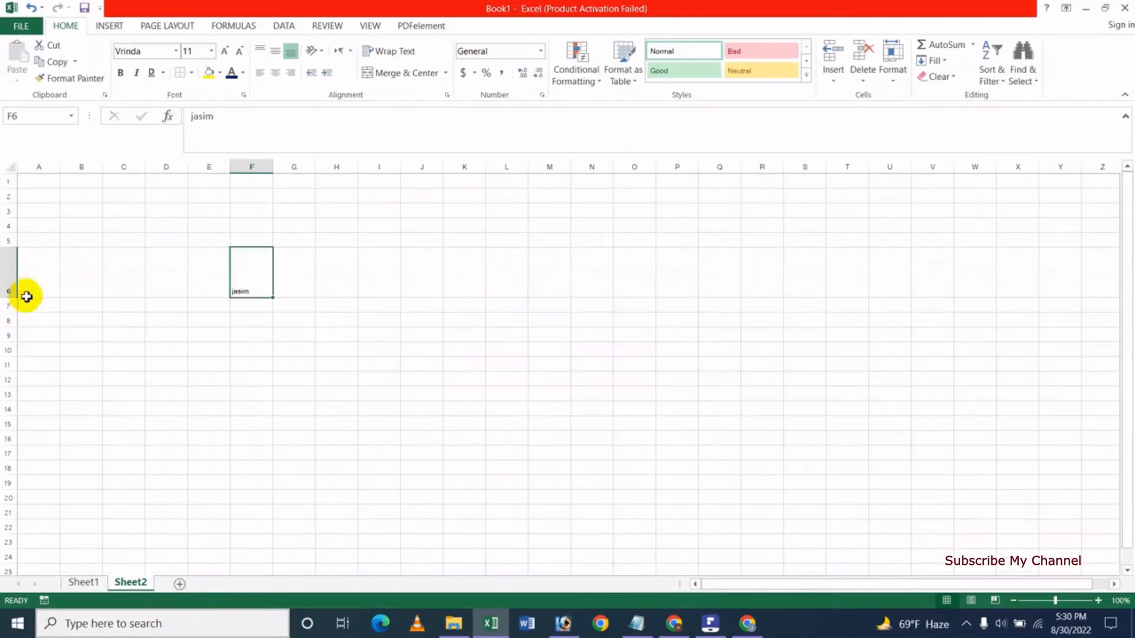
{"action": "left_click", "coordinate": [259, 361]}
{"action": "left_click", "coordinate": [237, 290]}
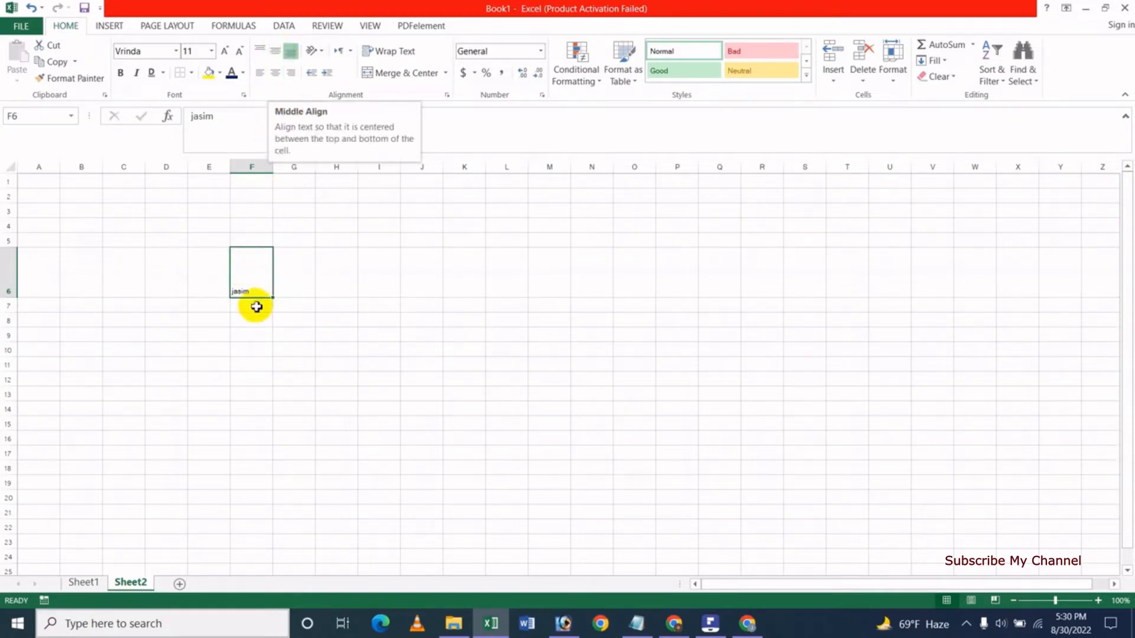
Zoom to 154% and centre the F6 name both vertically and horizontally.
{"action": "left_click_drag", "start_coordinate": [1056, 602], "coordinate": [1062, 601]}
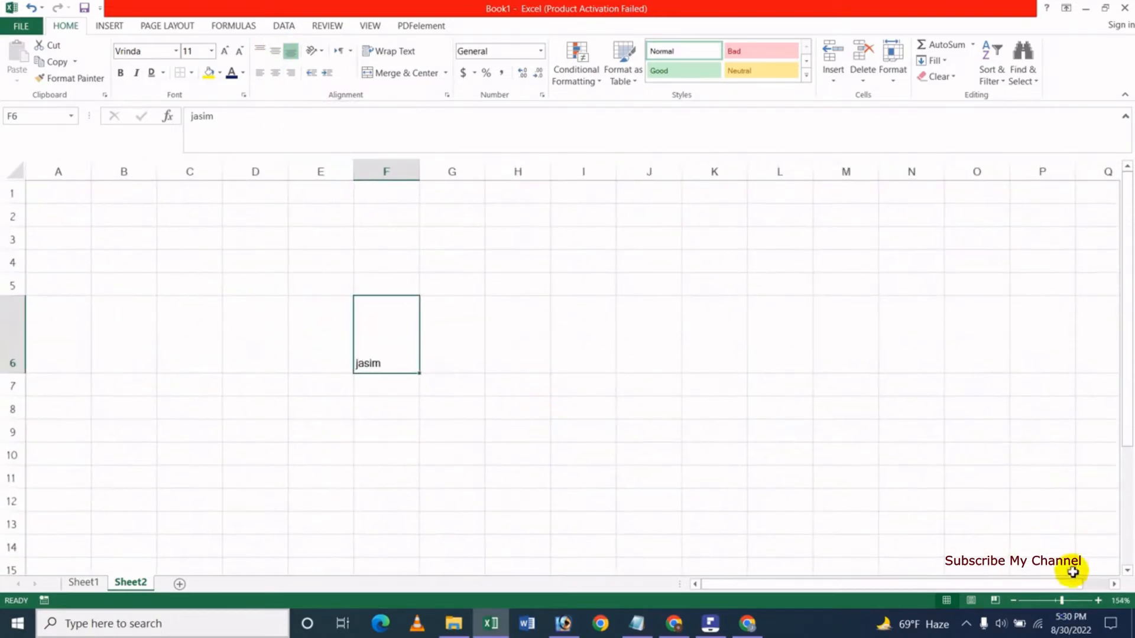
{"action": "left_click", "coordinate": [276, 54]}
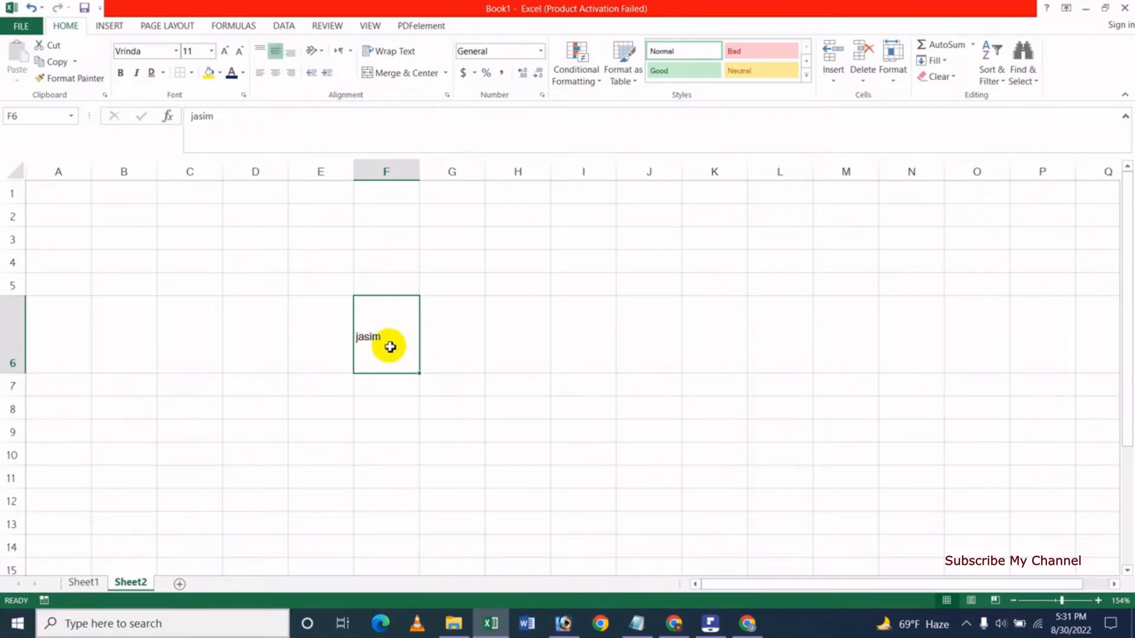
{"action": "left_click", "coordinate": [276, 75]}
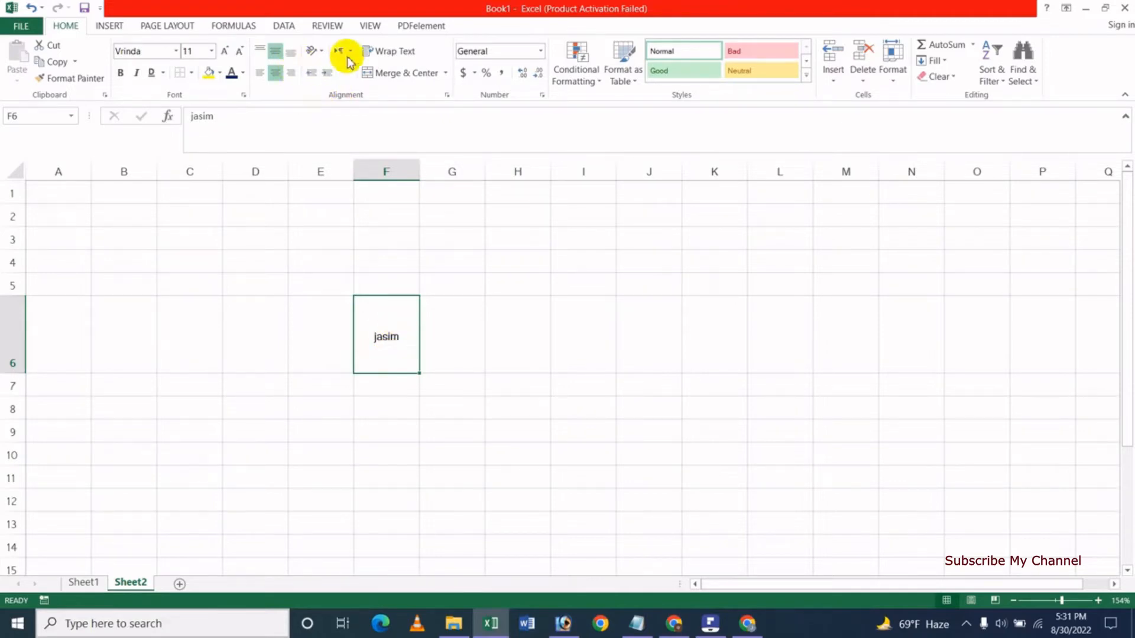
{"action": "left_click", "coordinate": [322, 52]}
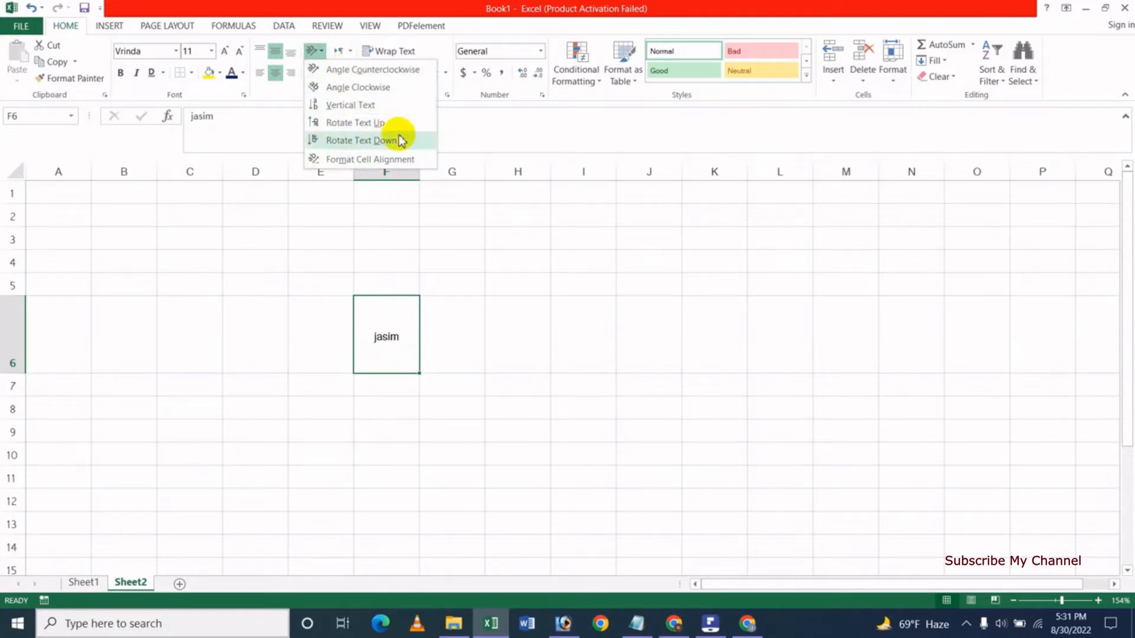
Angle the text clockwise and fill the name across F6:J9.
{"action": "left_click", "coordinate": [359, 88]}
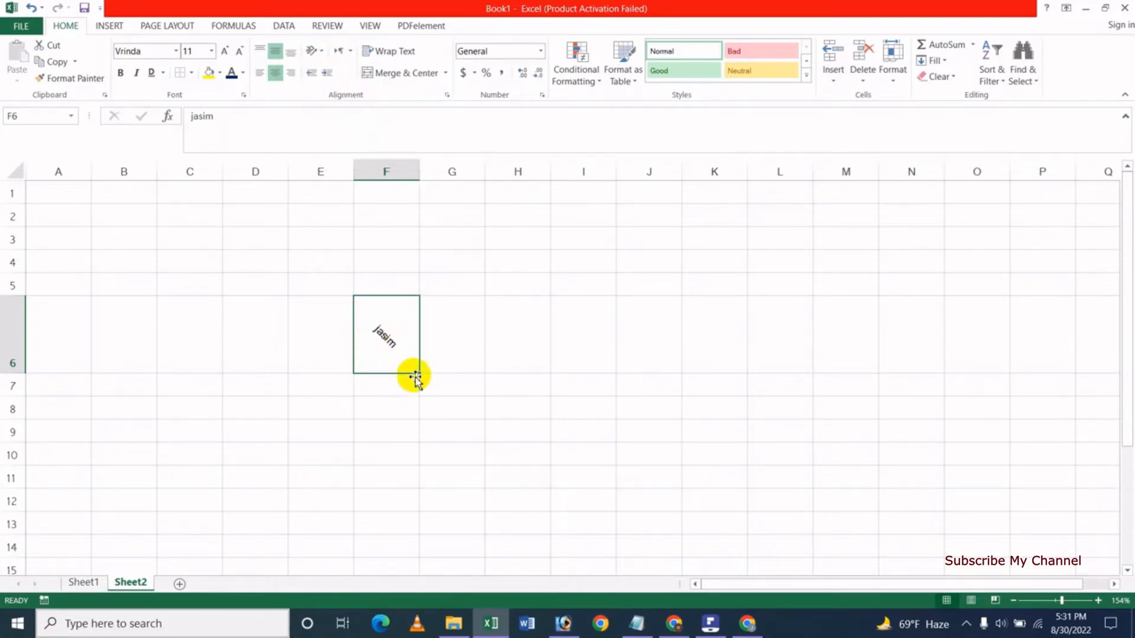
{"action": "left_click_drag", "start_coordinate": [422, 375], "coordinate": [666, 378]}
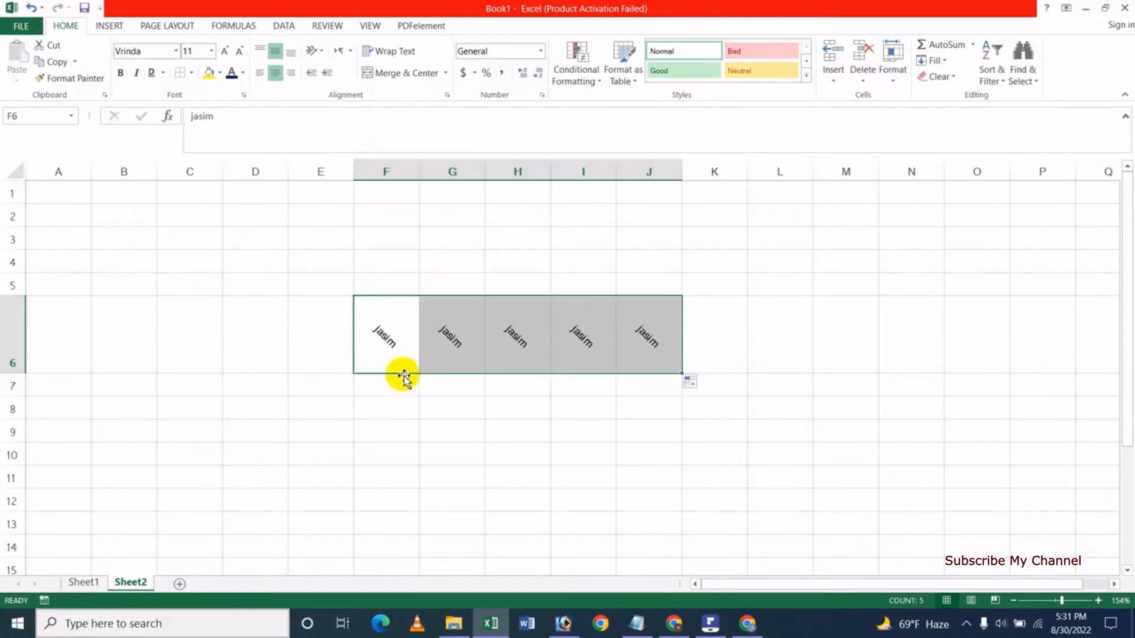
{"action": "left_click_drag", "start_coordinate": [684, 375], "coordinate": [682, 451]}
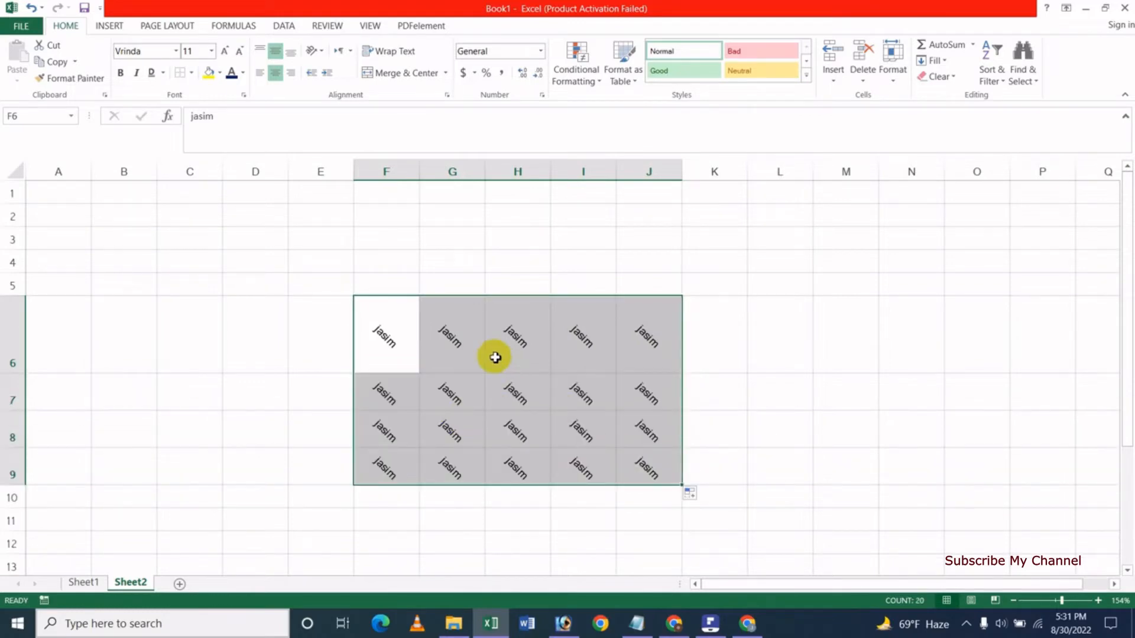
Try Vertical Text and Rotate Text Up, settling on Rotate Text Down orientation.
{"action": "left_click", "coordinate": [351, 53]}
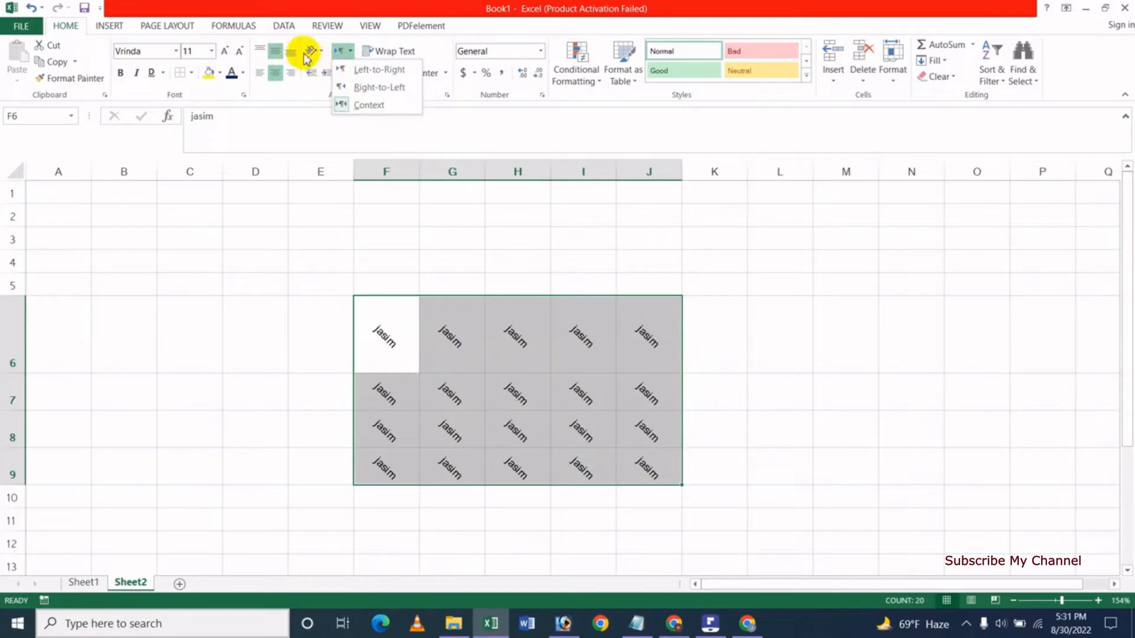
{"action": "left_click", "coordinate": [318, 52]}
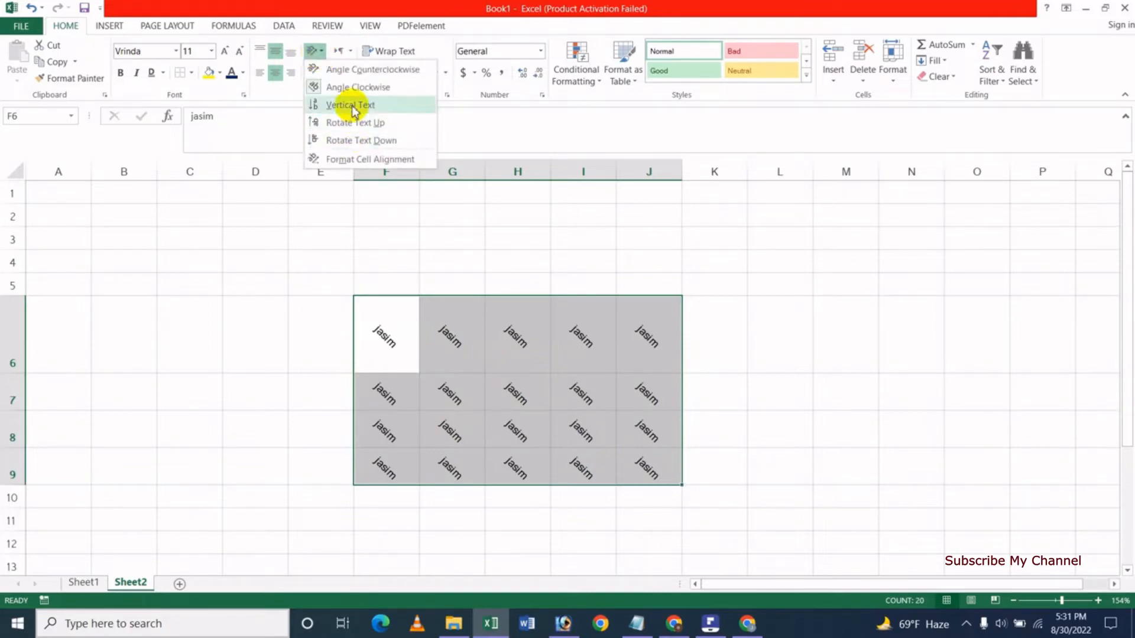
{"action": "left_click", "coordinate": [351, 107]}
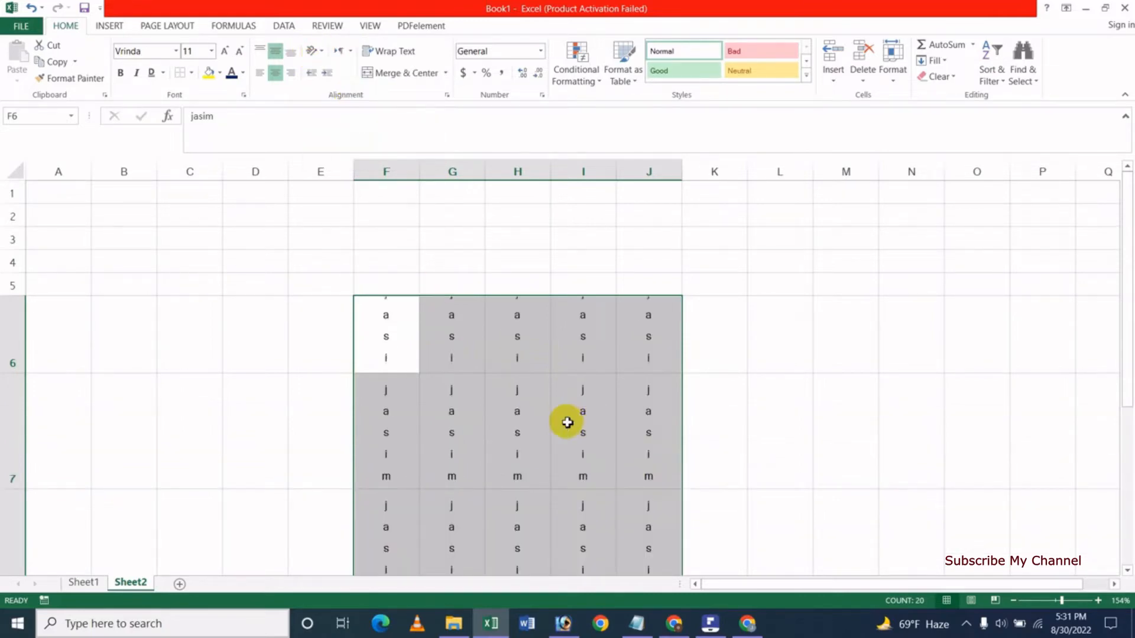
{"action": "left_click", "coordinate": [316, 50]}
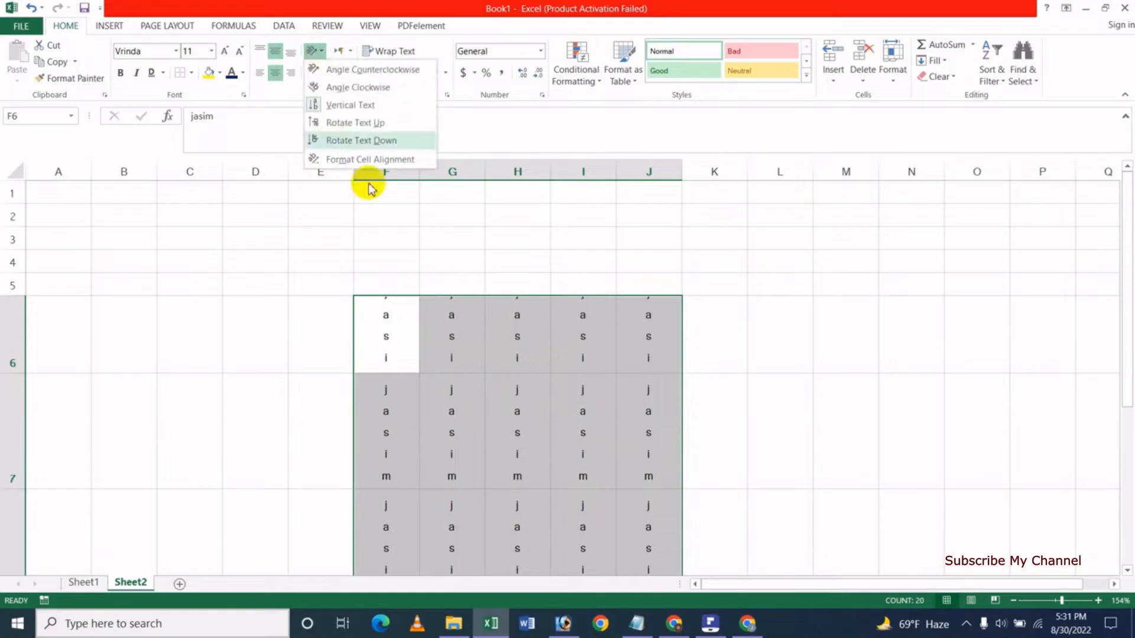
{"action": "left_click", "coordinate": [361, 126]}
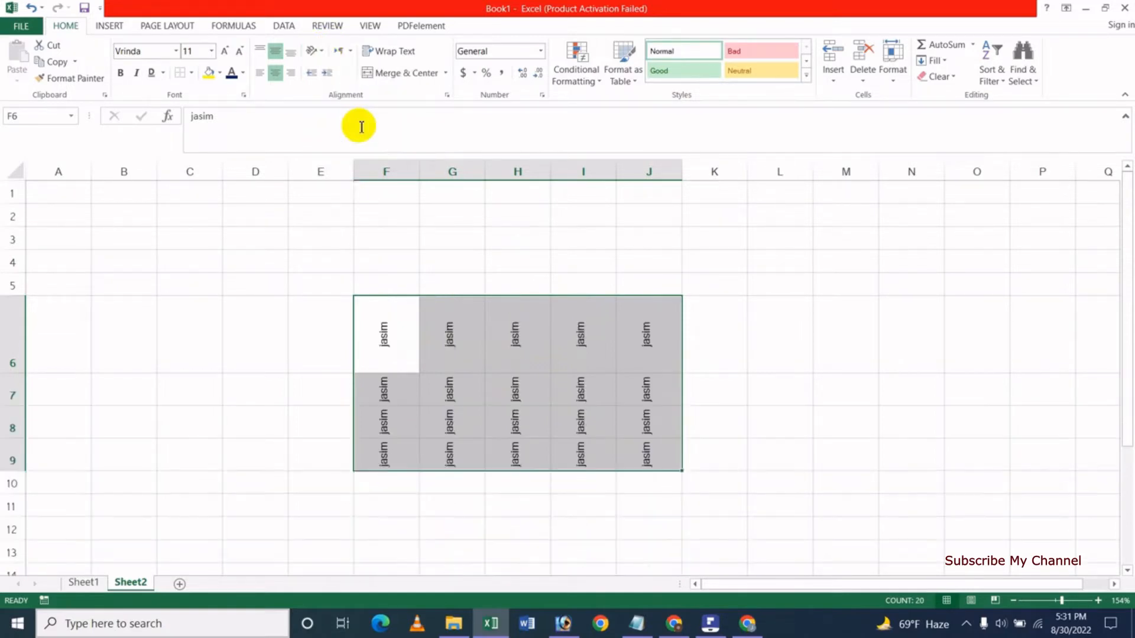
{"action": "left_click", "coordinate": [318, 52]}
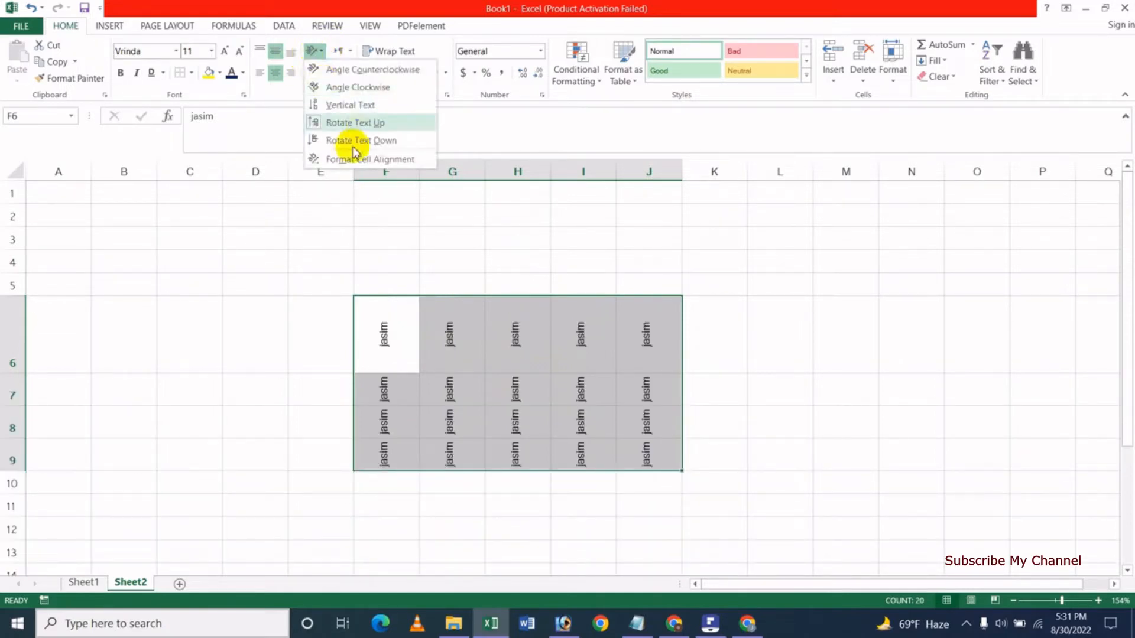
{"action": "left_click", "coordinate": [357, 142]}
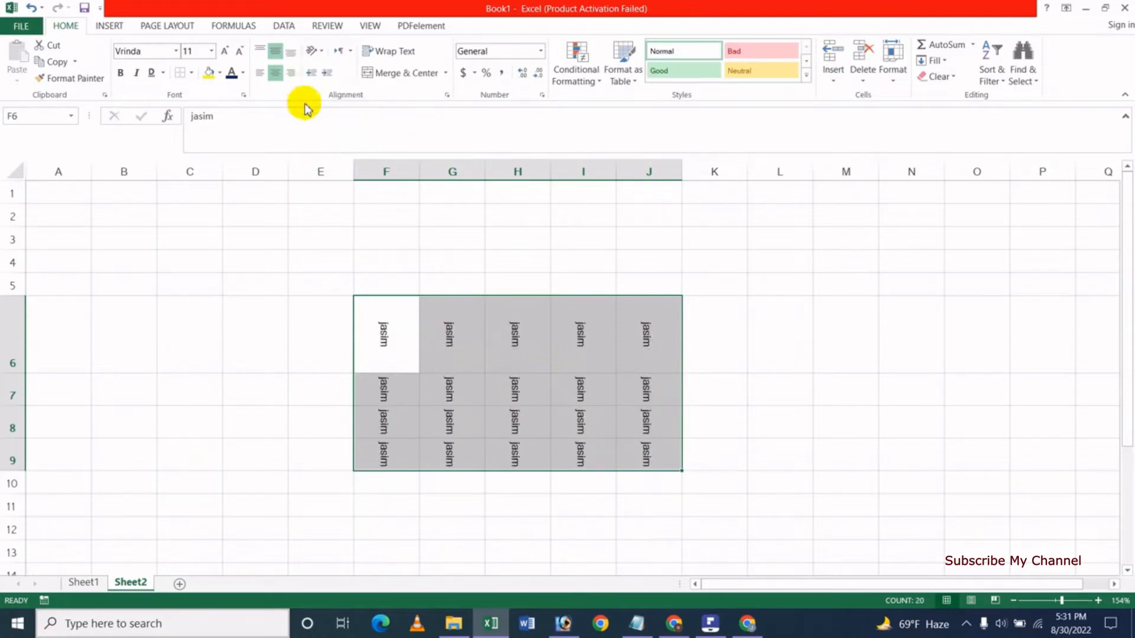
{"action": "left_click", "coordinate": [319, 53]}
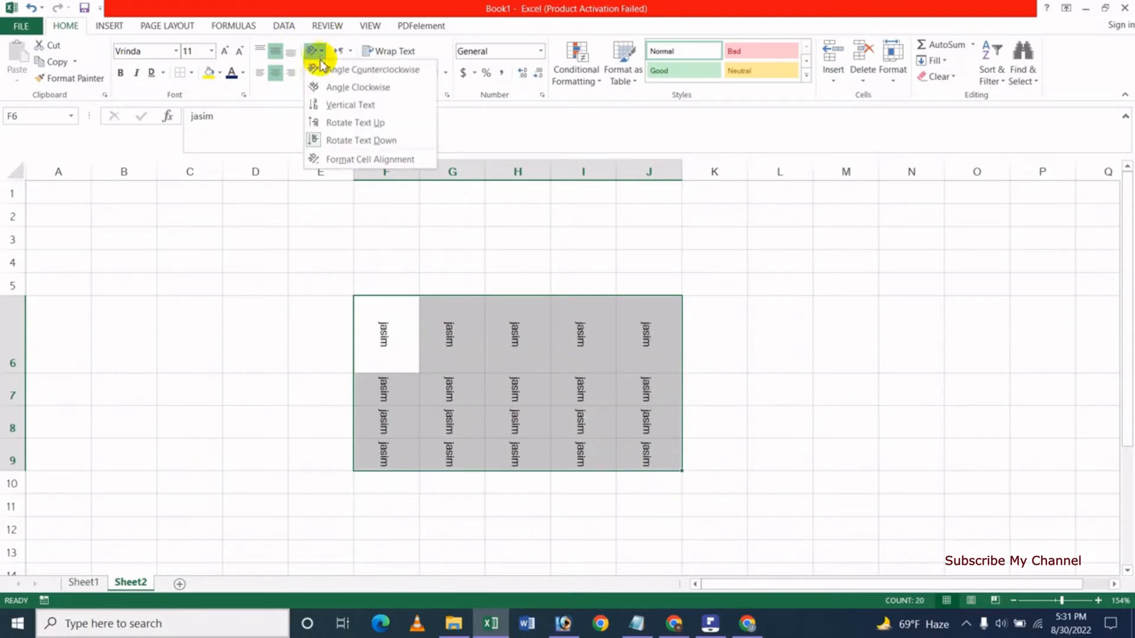
Set the F6:J9 text angle to 19 degrees in Format Cells, then reopen alignment settings.
{"action": "left_click", "coordinate": [388, 165]}
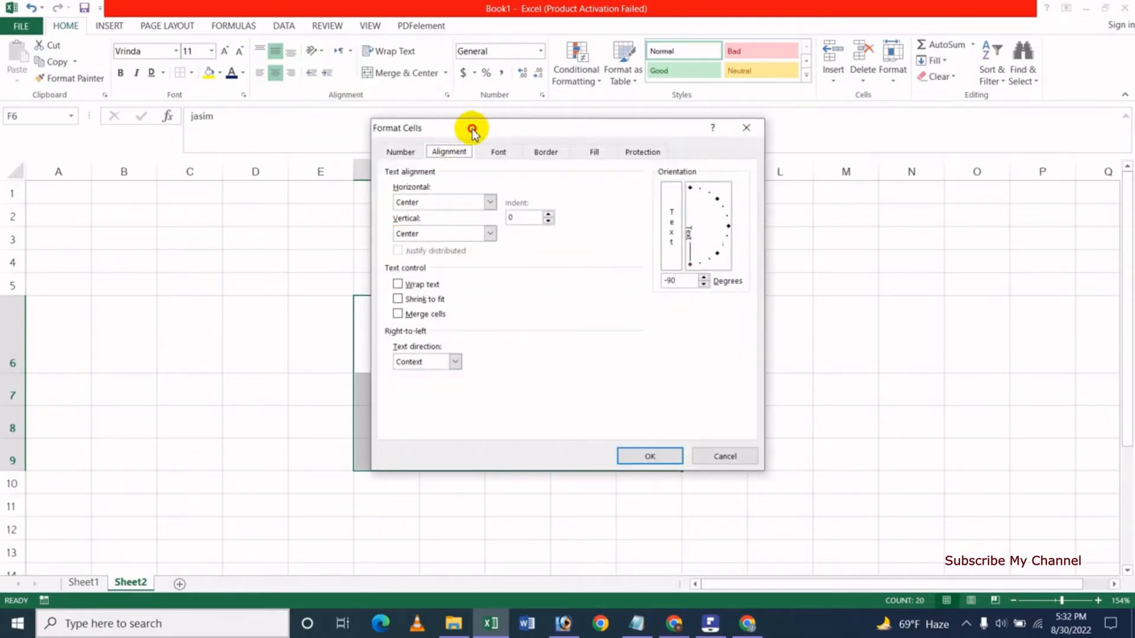
{"action": "left_click_drag", "start_coordinate": [472, 131], "coordinate": [696, 173]}
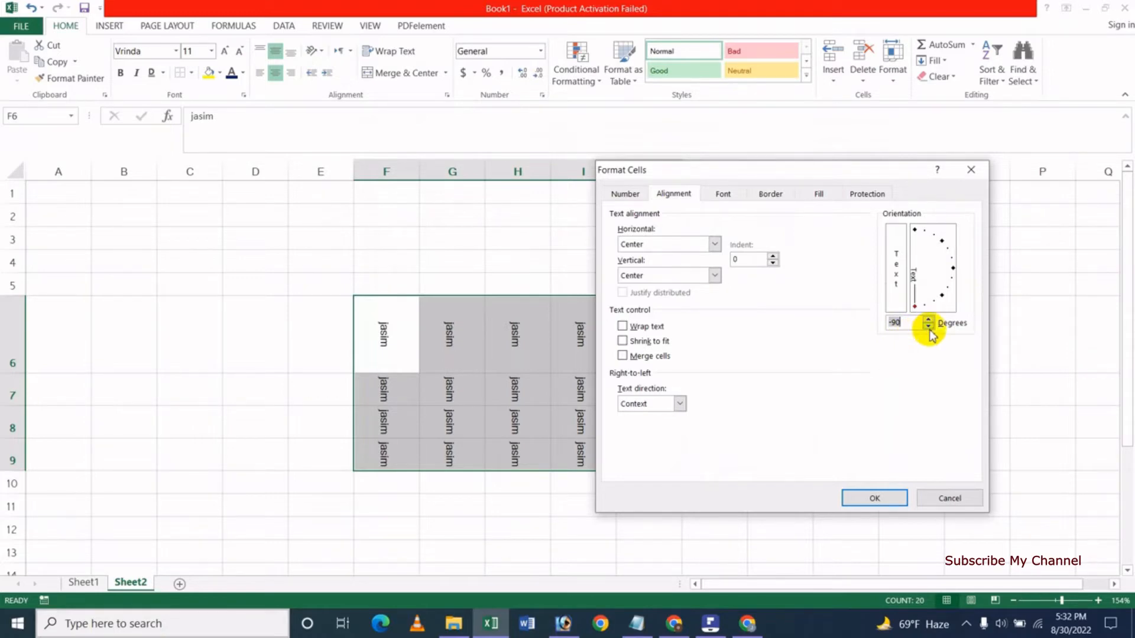
{"action": "left_click_drag", "start_coordinate": [946, 302], "coordinate": [950, 259]}
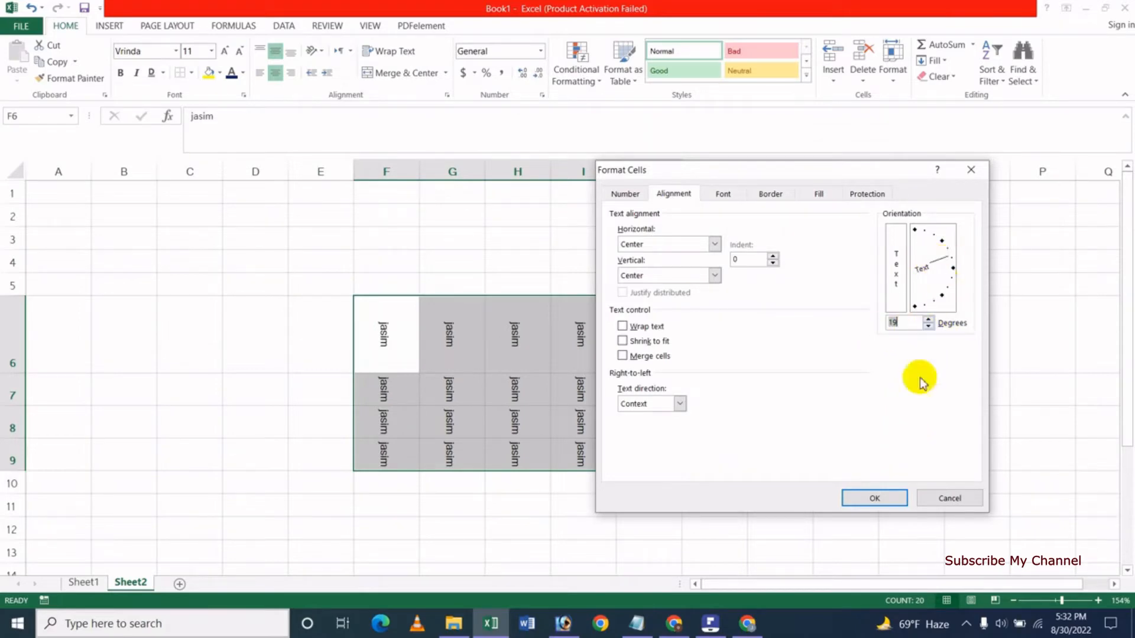
{"action": "left_click", "coordinate": [871, 498]}
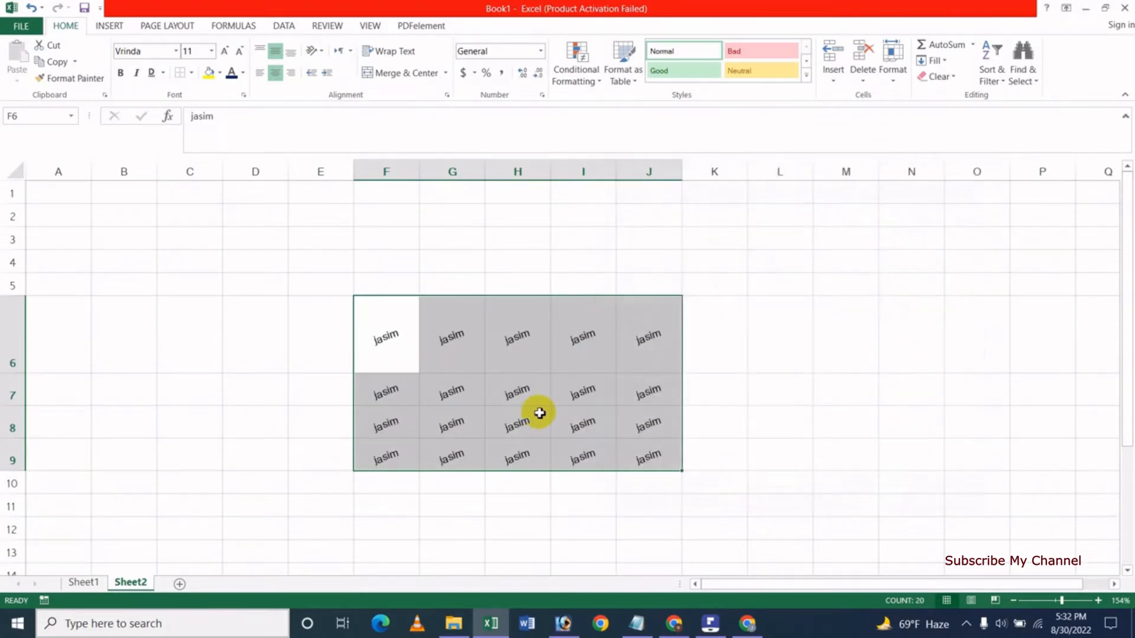
{"action": "left_click", "coordinate": [324, 57]}
{"action": "left_click", "coordinate": [367, 159]}
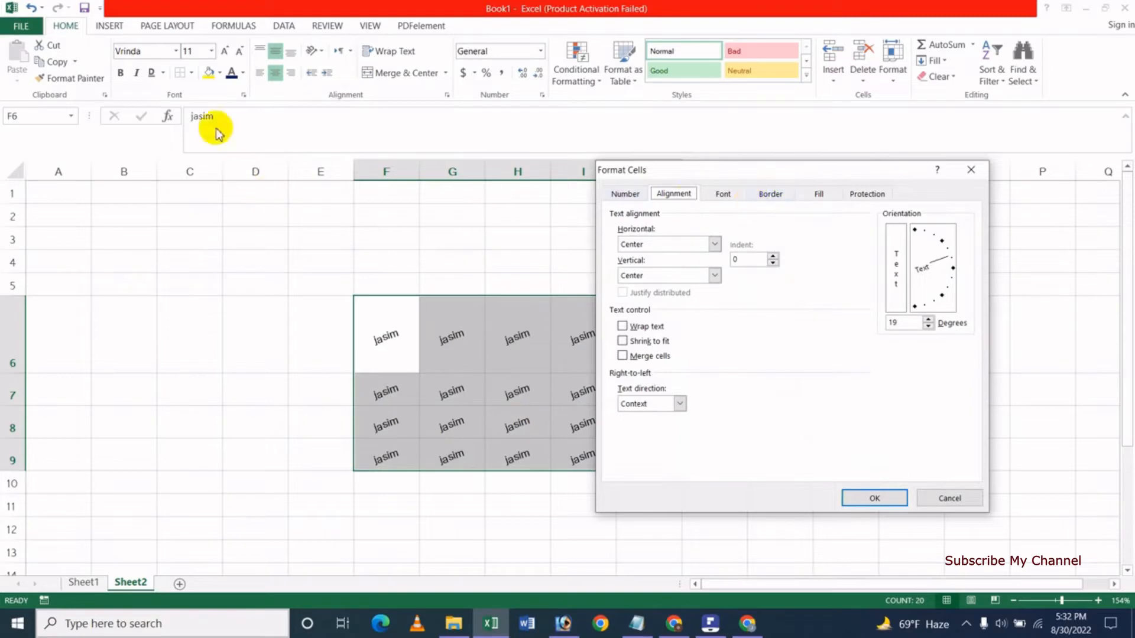
Choose a thick blue border line style in the Format Cells border settings.
{"action": "left_click", "coordinate": [726, 194]}
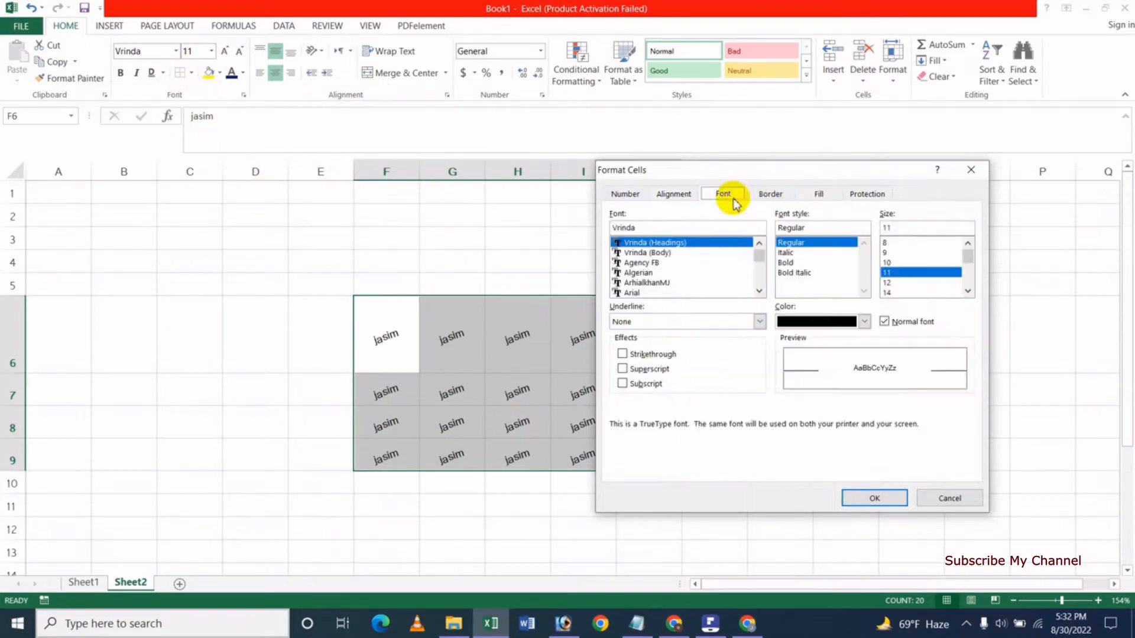
{"action": "left_click", "coordinate": [768, 194]}
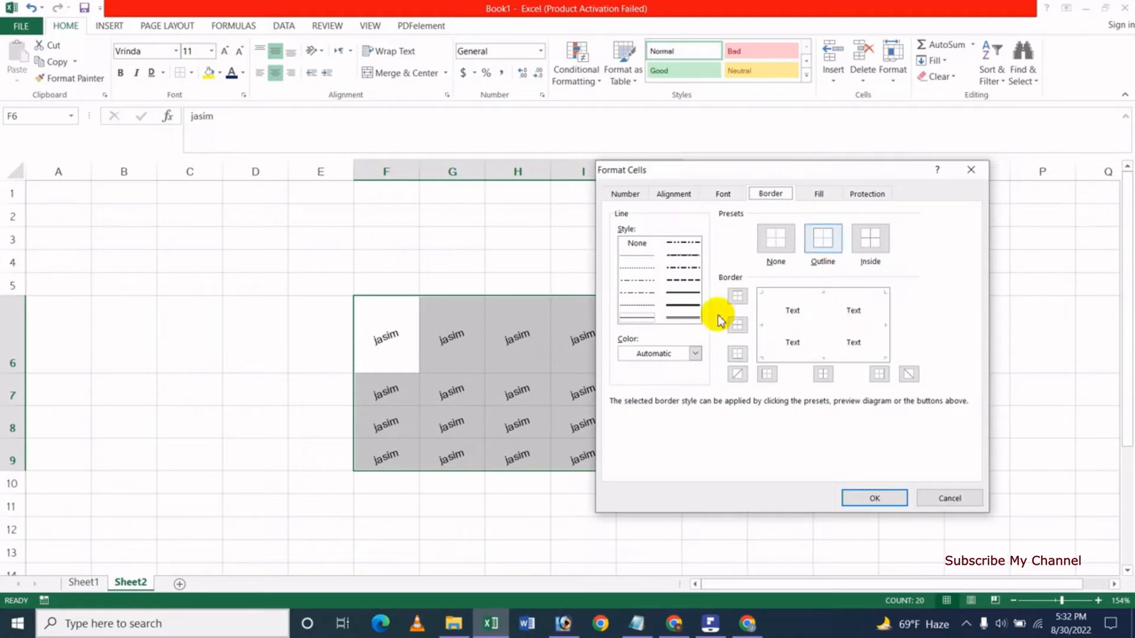
{"action": "left_click", "coordinate": [683, 305]}
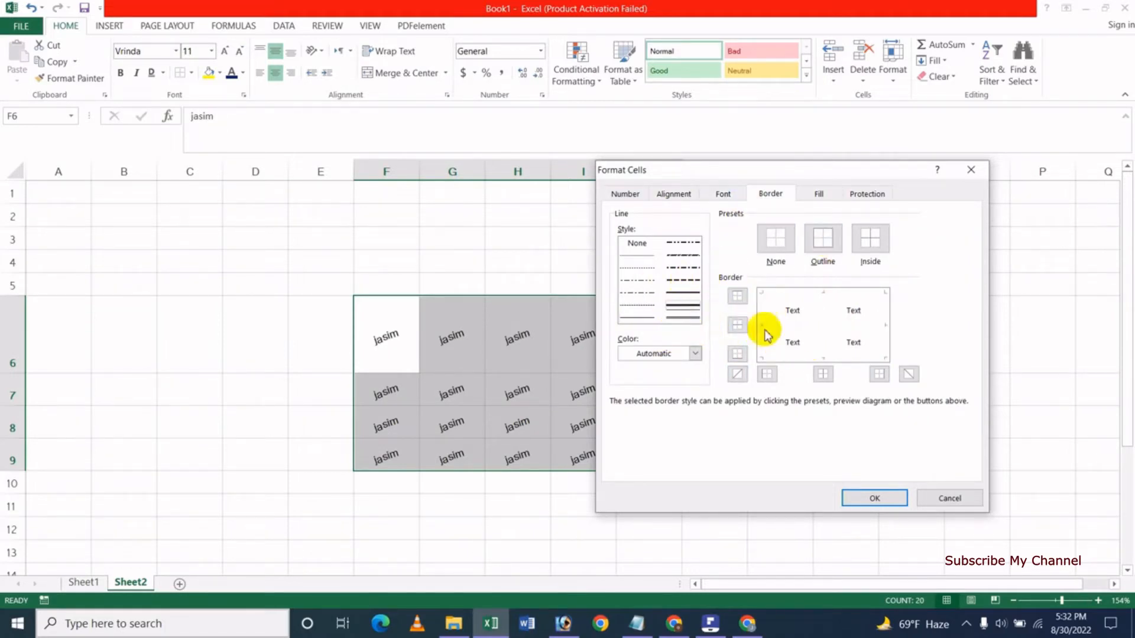
{"action": "left_click", "coordinate": [676, 362]}
{"action": "left_click", "coordinate": [678, 444]}
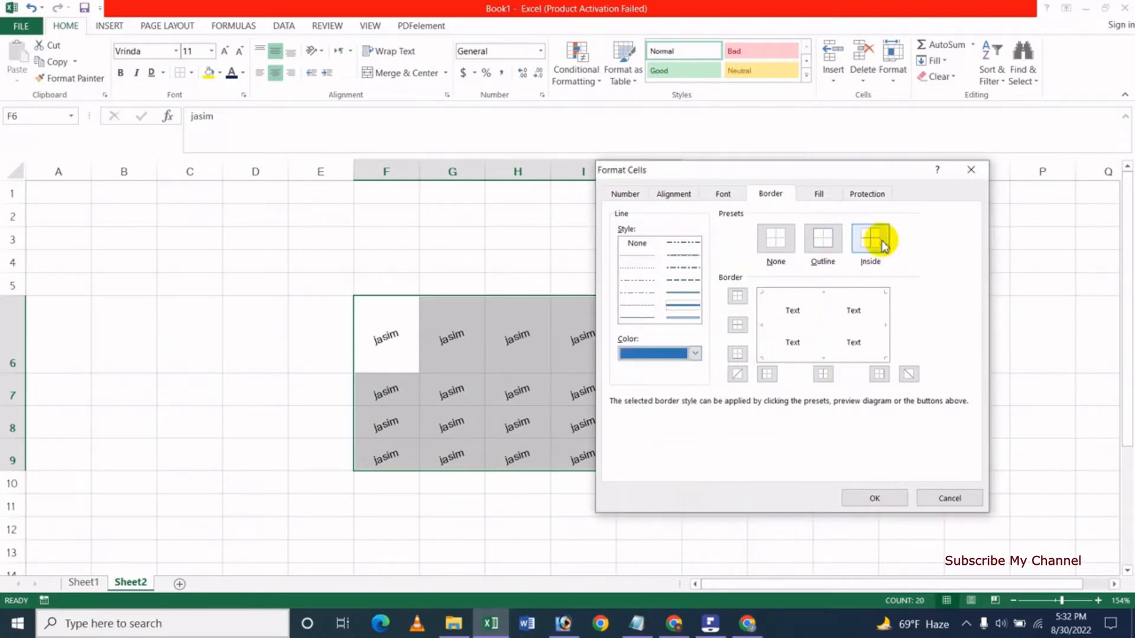
Set the cells to ArhialkhanMJ font, Bold, size 14, with no underline.
{"action": "left_click", "coordinate": [724, 194]}
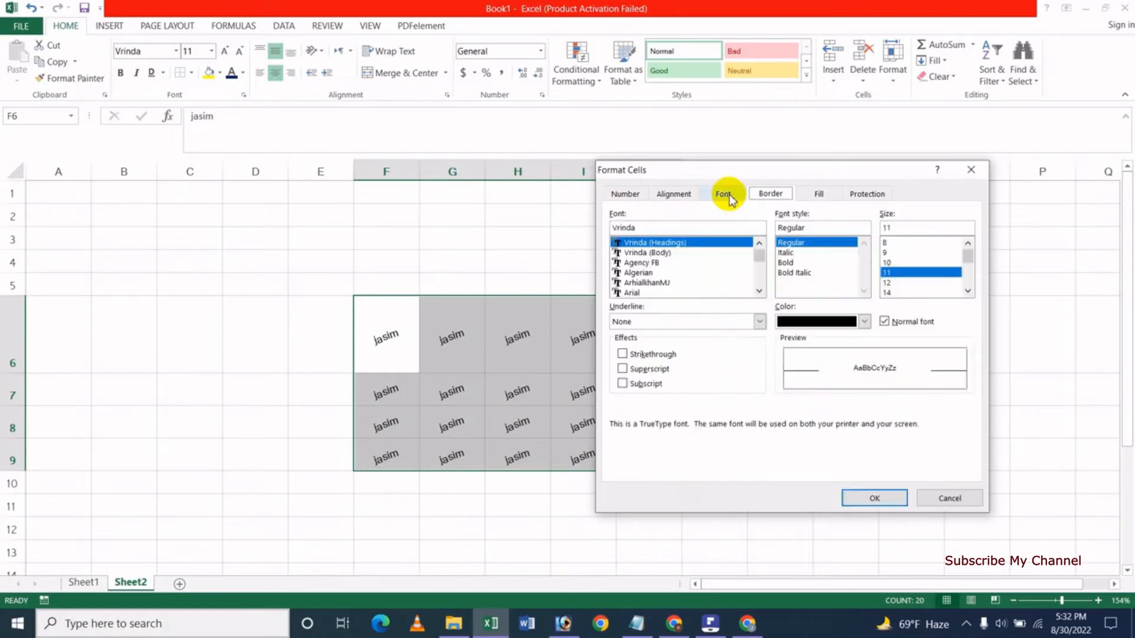
{"action": "left_click", "coordinate": [736, 283]}
{"action": "left_click", "coordinate": [786, 263]}
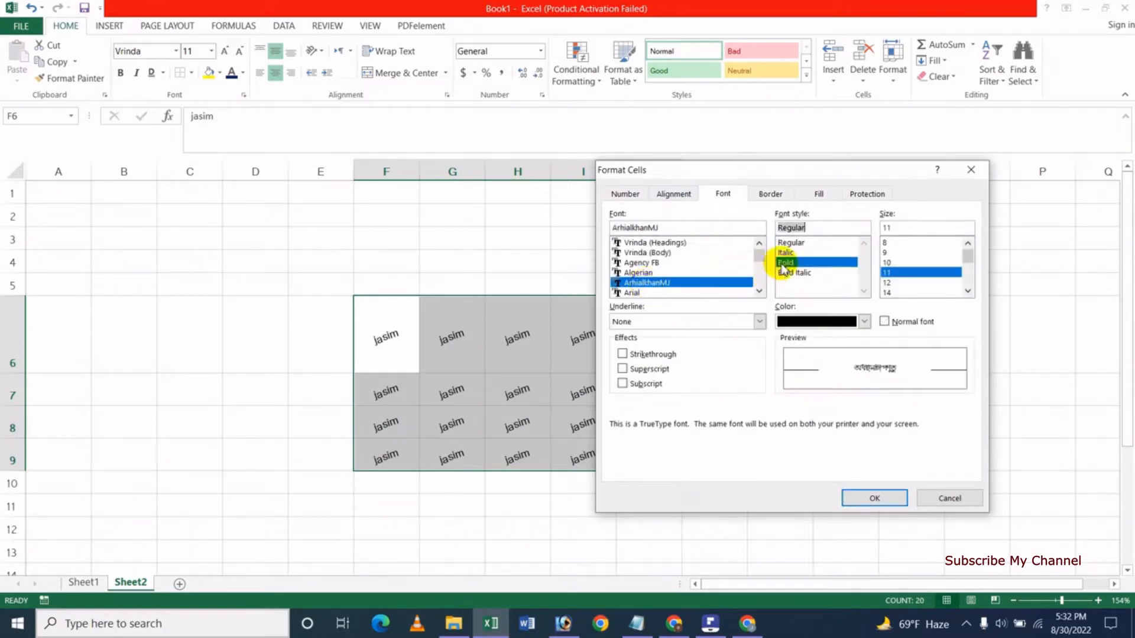
{"action": "left_click", "coordinate": [893, 292]}
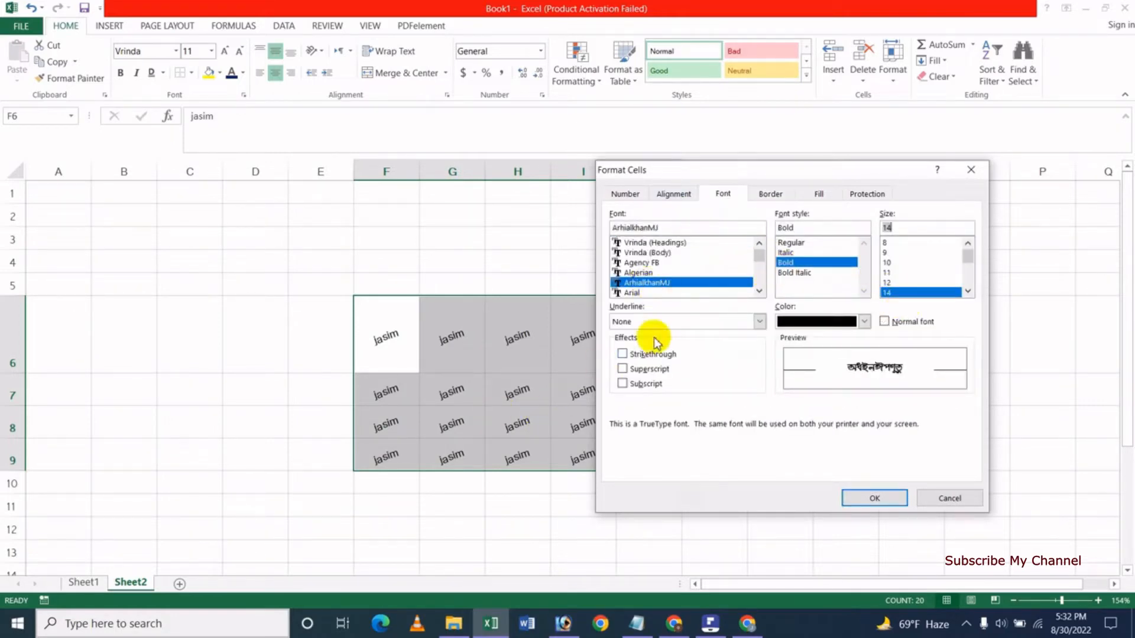
{"action": "left_click", "coordinate": [689, 323]}
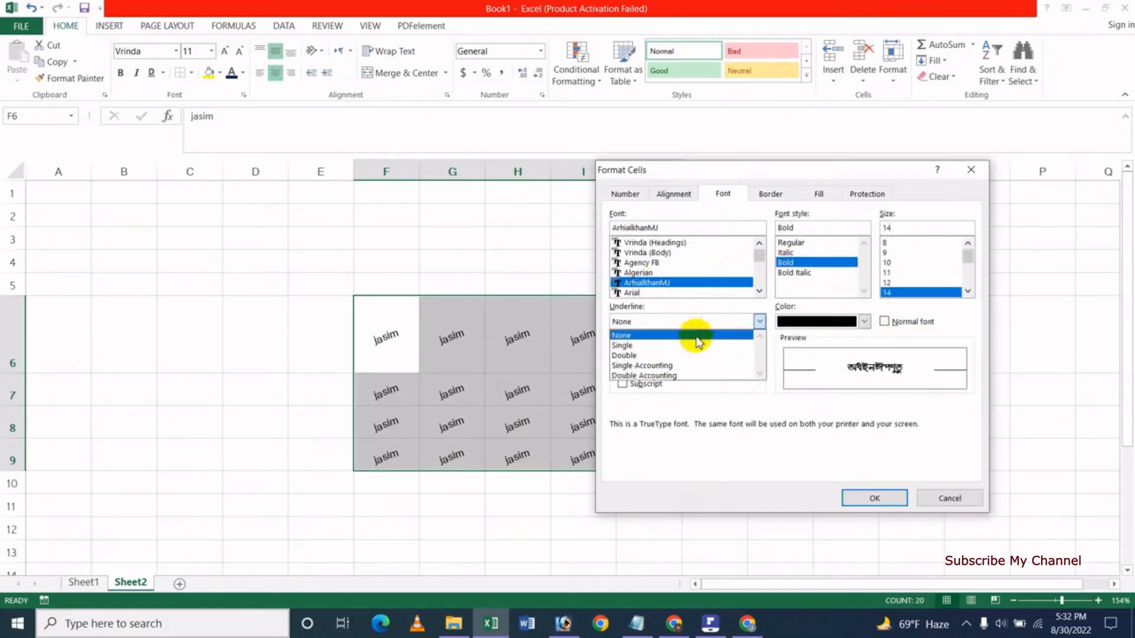
{"action": "left_click", "coordinate": [729, 471]}
{"action": "left_click", "coordinate": [874, 498]}
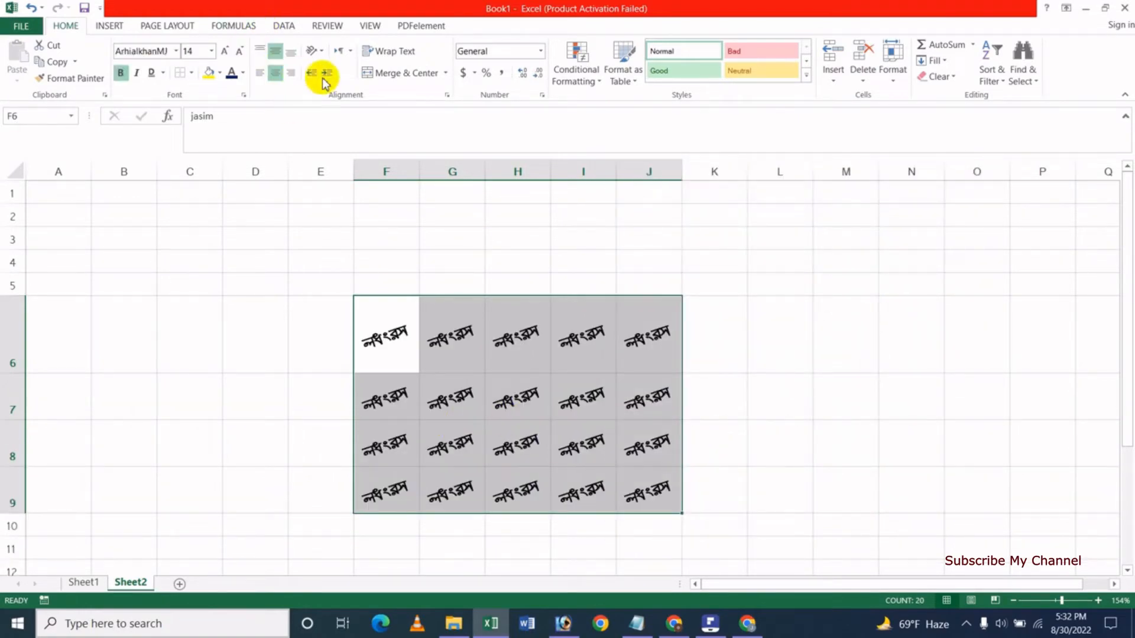
{"action": "left_click", "coordinate": [321, 55]}
{"action": "left_click", "coordinate": [362, 159]}
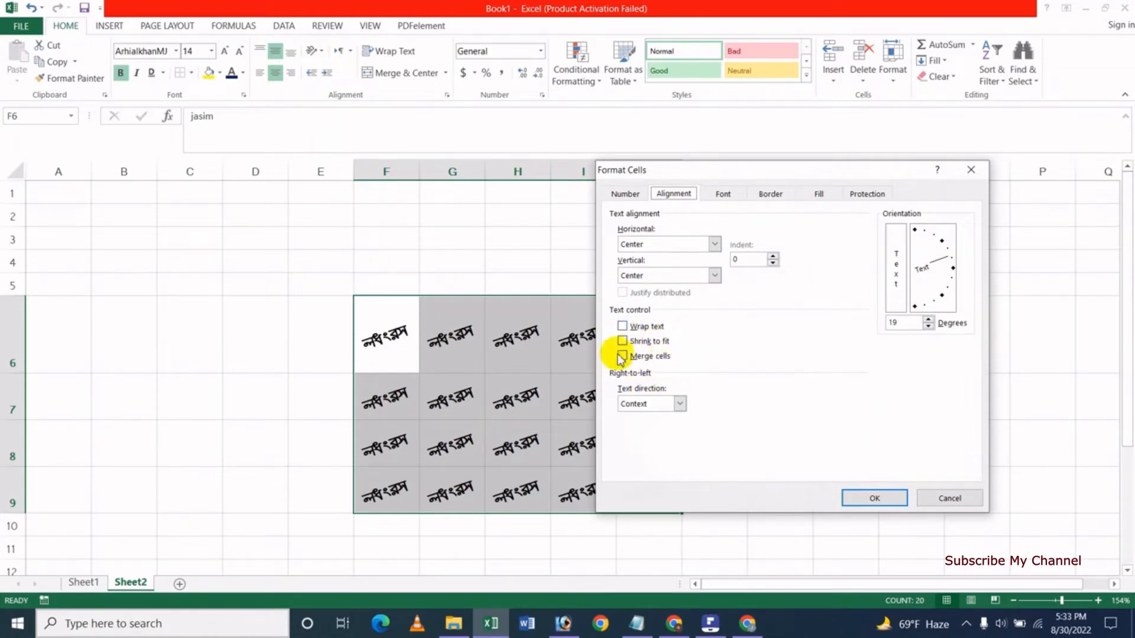
{"action": "left_click", "coordinate": [940, 500]}
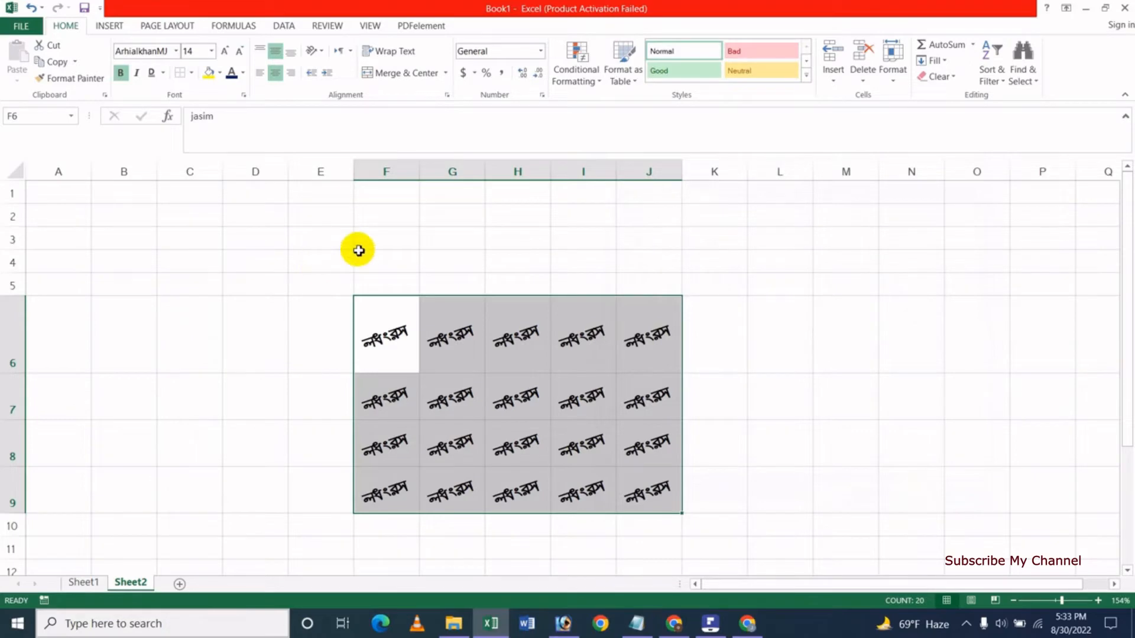
{"action": "left_click", "coordinate": [335, 243]}
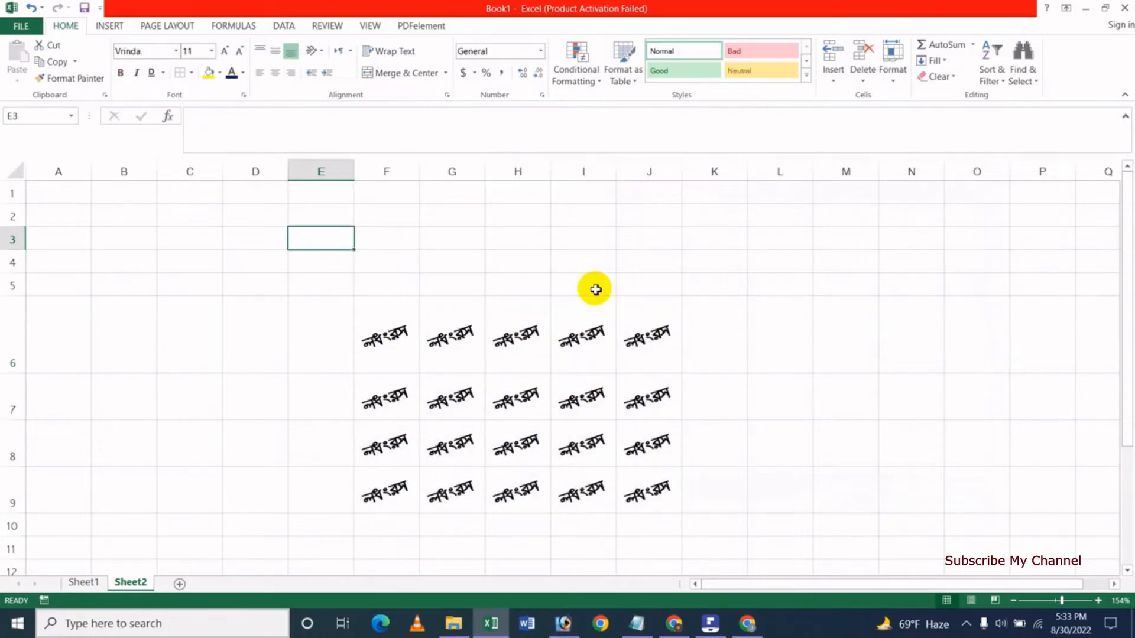
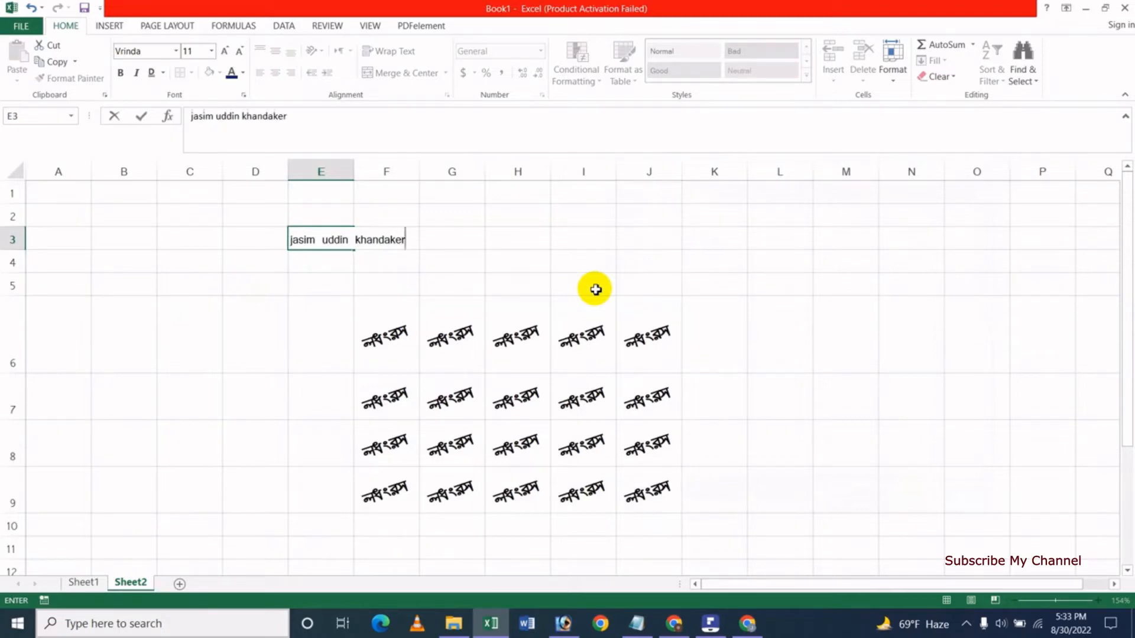
Enter the person's three-word full name in cell E3 and reselect it.
{"action": "key", "text": "Return"}
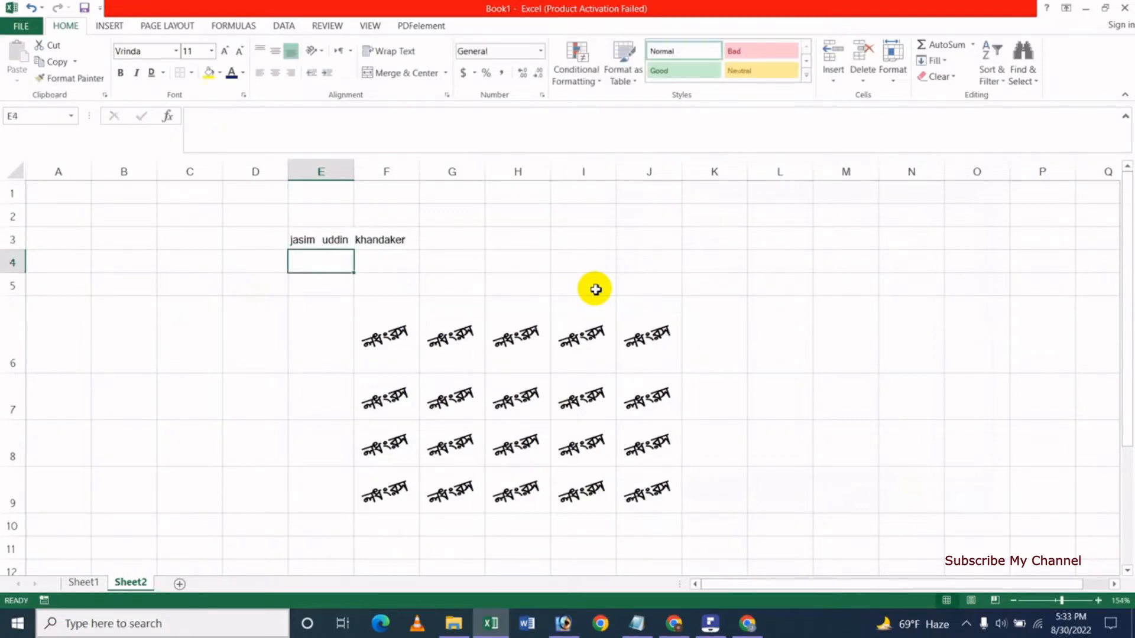
{"action": "left_click", "coordinate": [326, 240]}
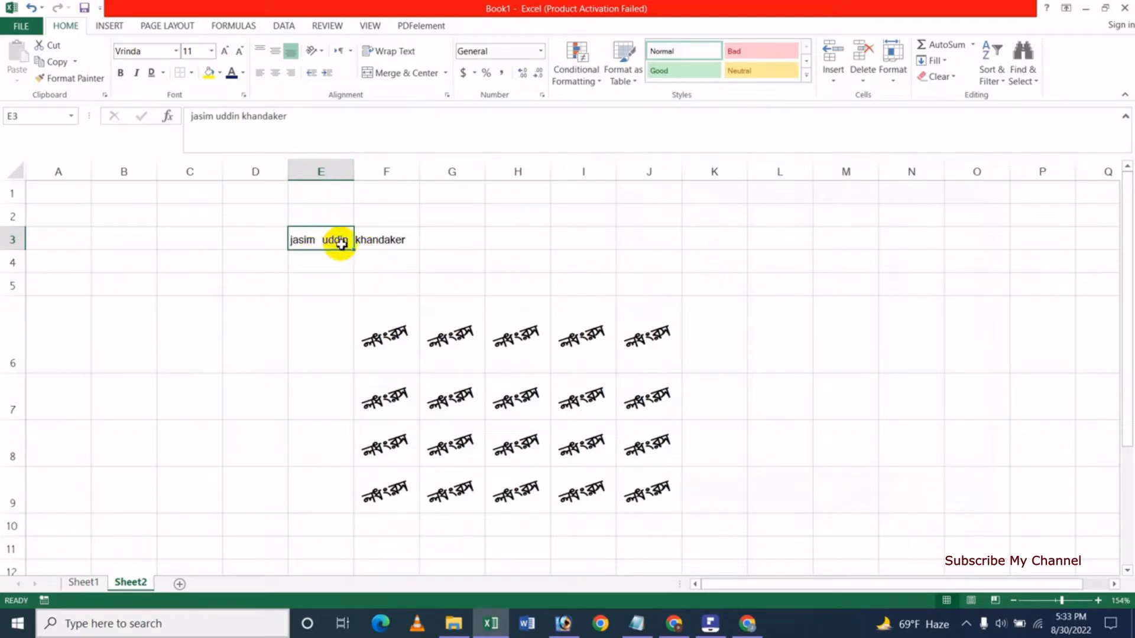
{"action": "left_click", "coordinate": [319, 269]}
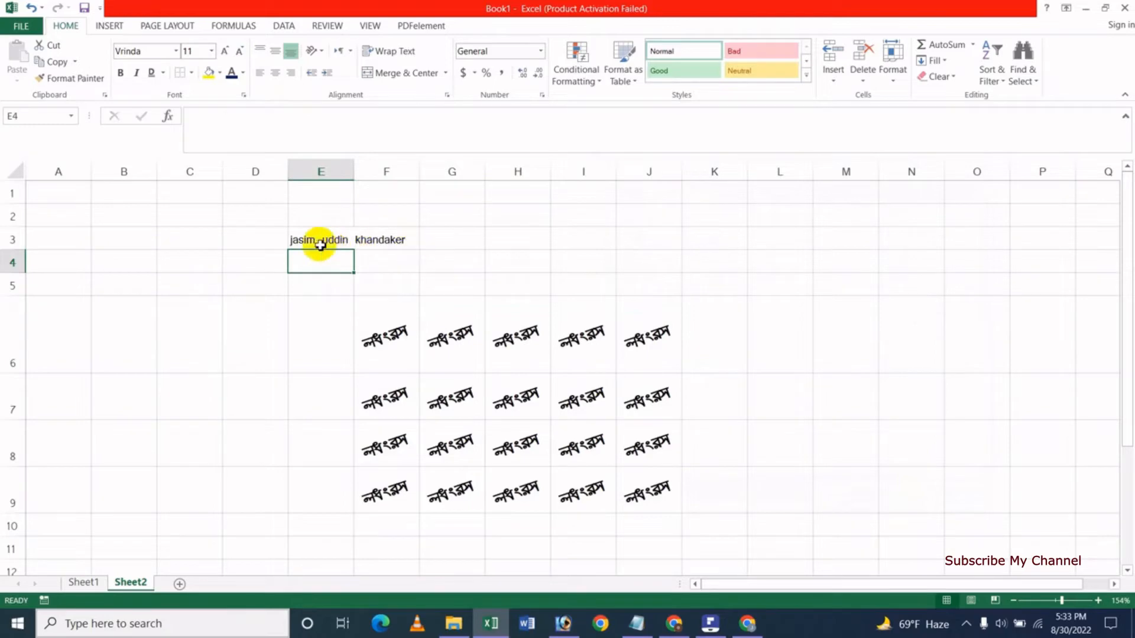
{"action": "left_click", "coordinate": [299, 243]}
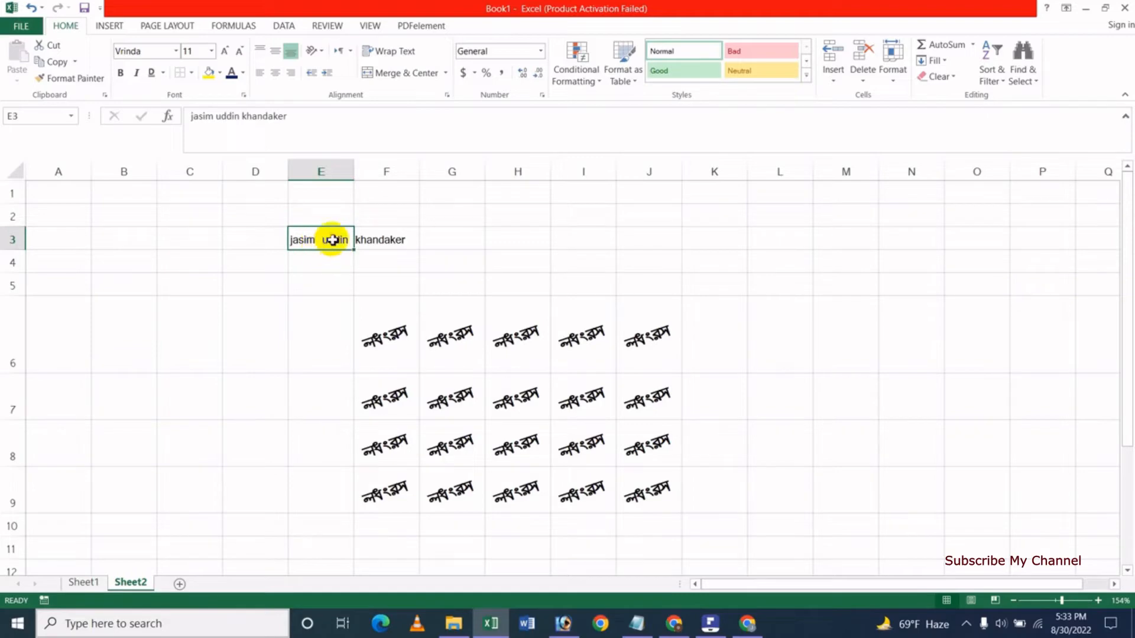
{"action": "left_click", "coordinate": [322, 57]}
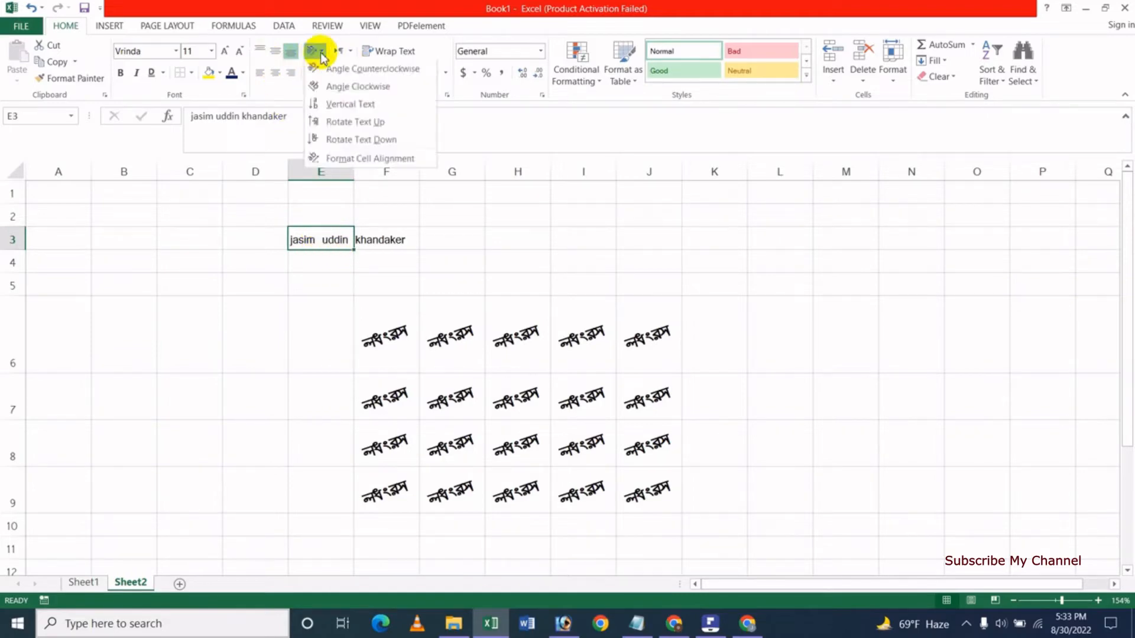
{"action": "left_click", "coordinate": [349, 157]}
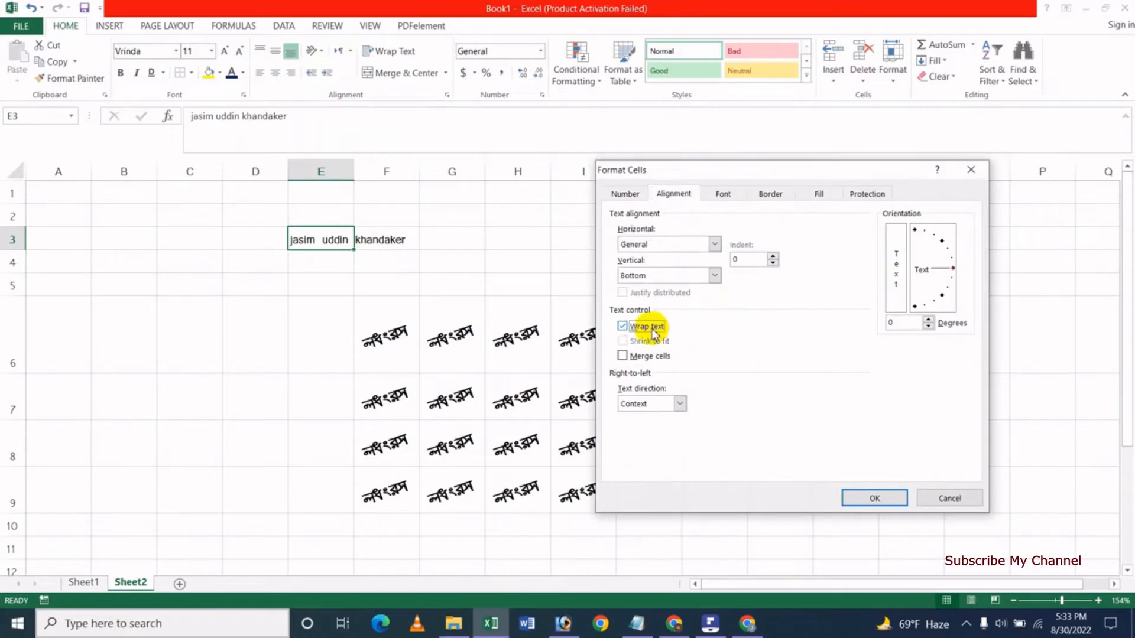
{"action": "left_click", "coordinate": [869, 498]}
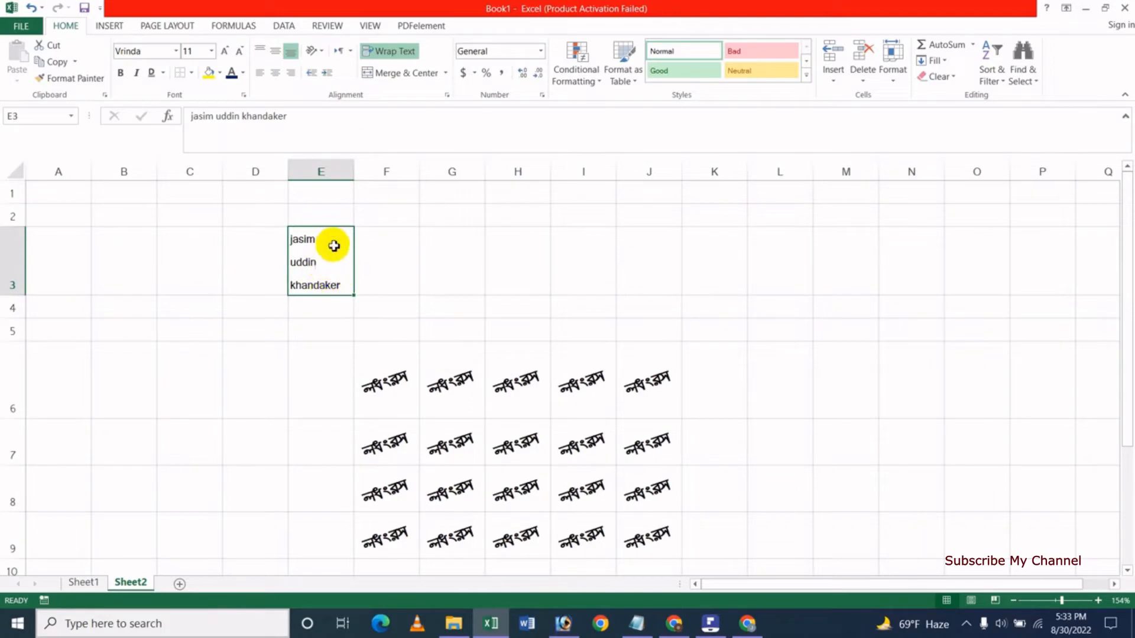
{"action": "left_click", "coordinate": [394, 54]}
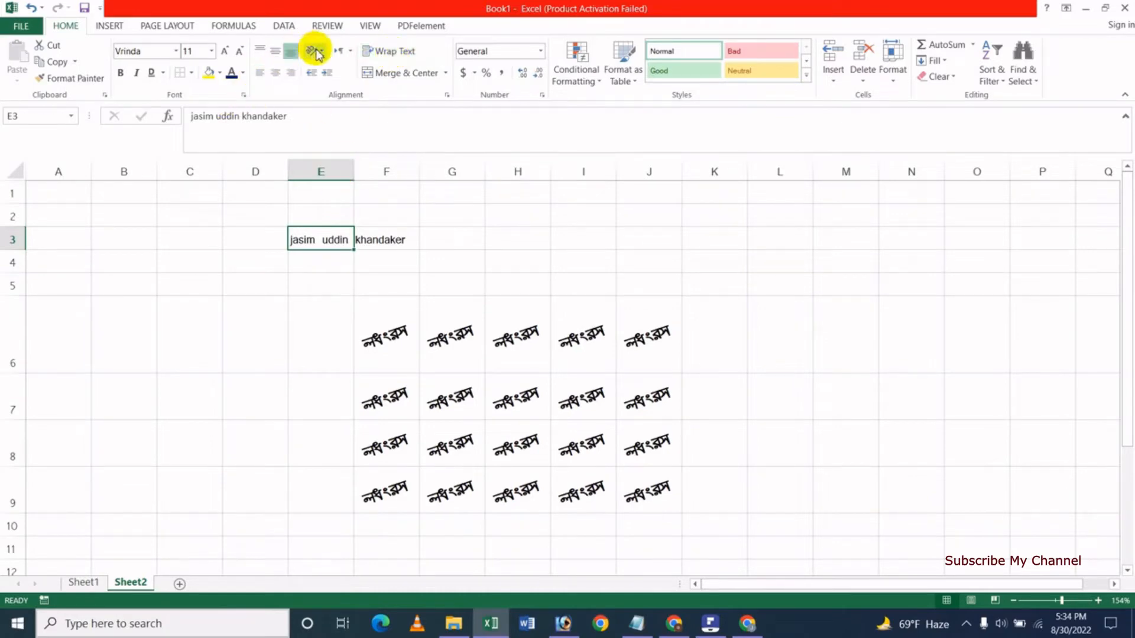
{"action": "left_click", "coordinate": [404, 55]}
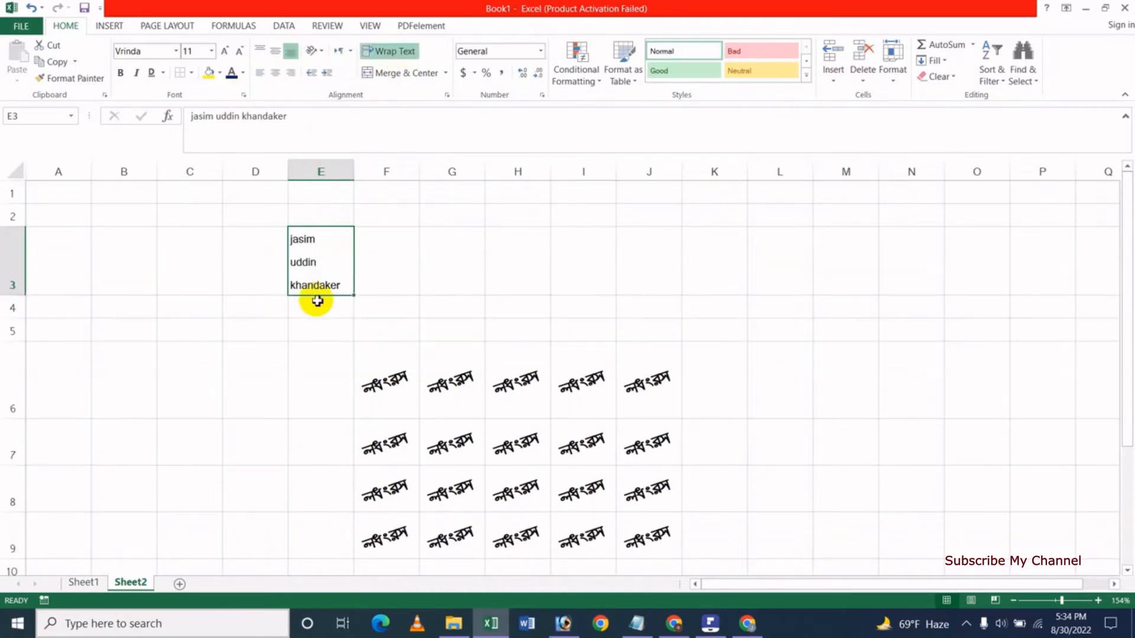
{"action": "left_click", "coordinate": [395, 55]}
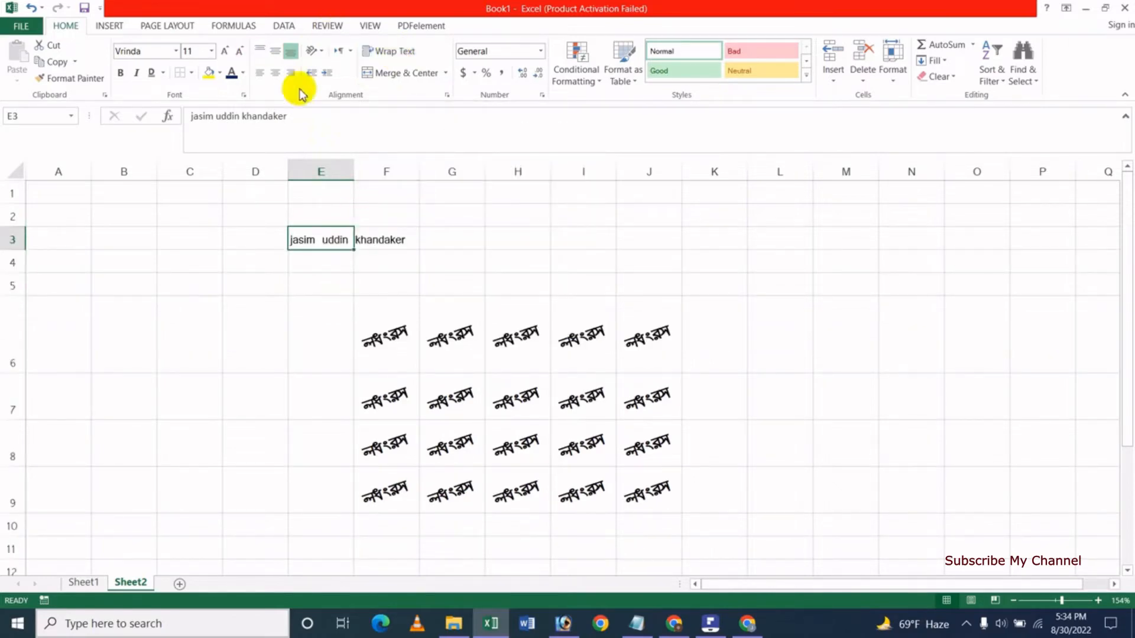
{"action": "left_click", "coordinate": [318, 58]}
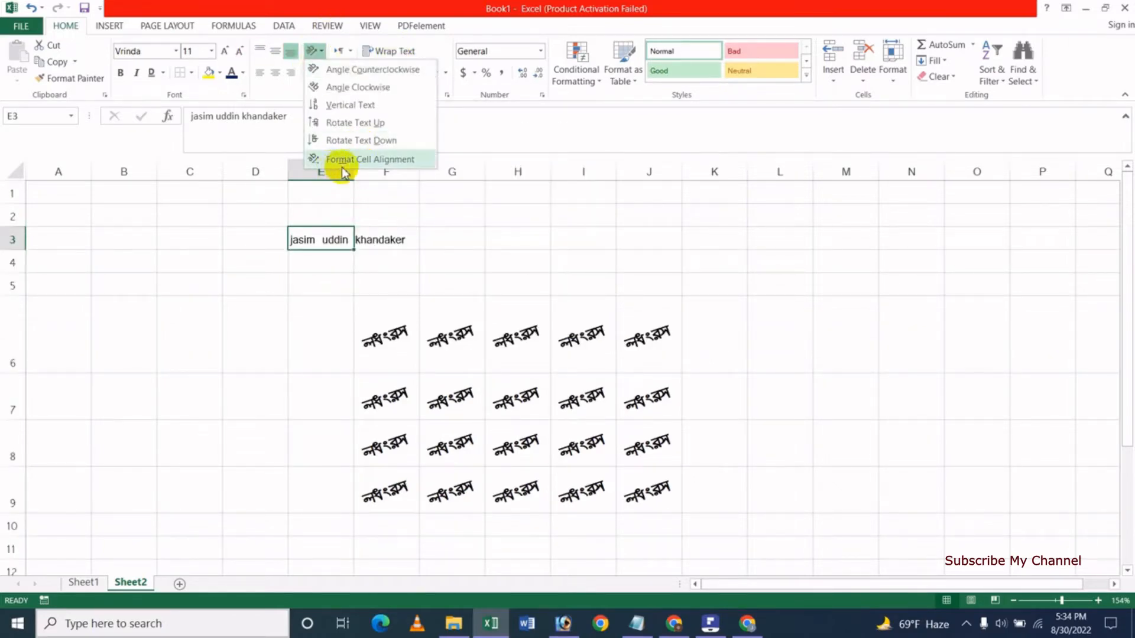
Turn on Shrink to fit for the E3 name in the alignment settings.
{"action": "left_click", "coordinate": [340, 161]}
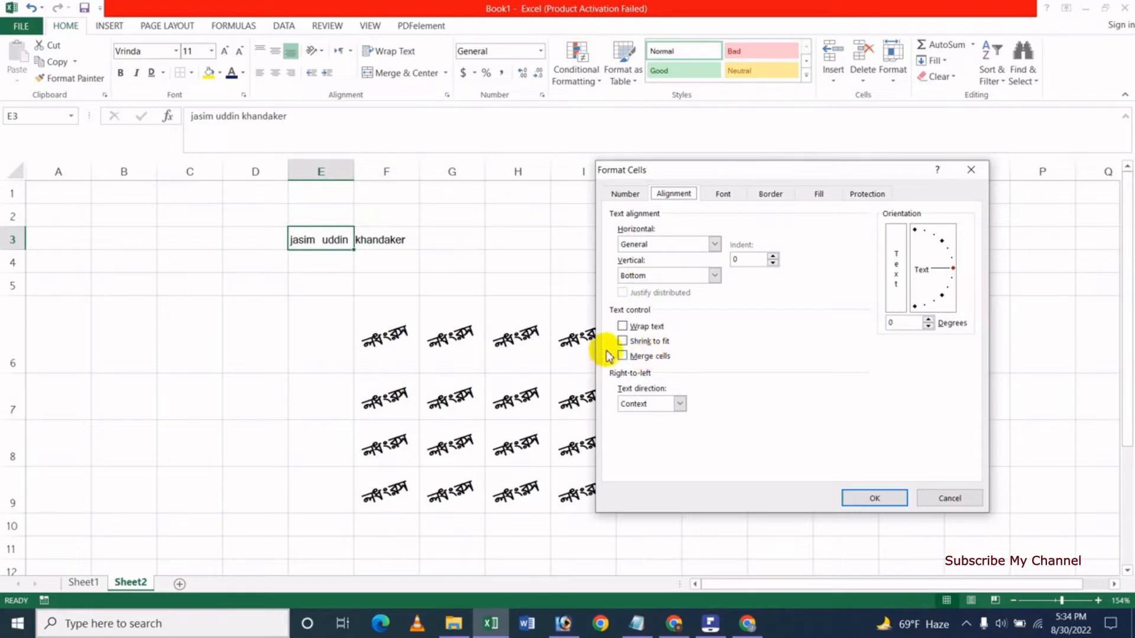
{"action": "left_click", "coordinate": [622, 341]}
{"action": "left_click", "coordinate": [874, 498]}
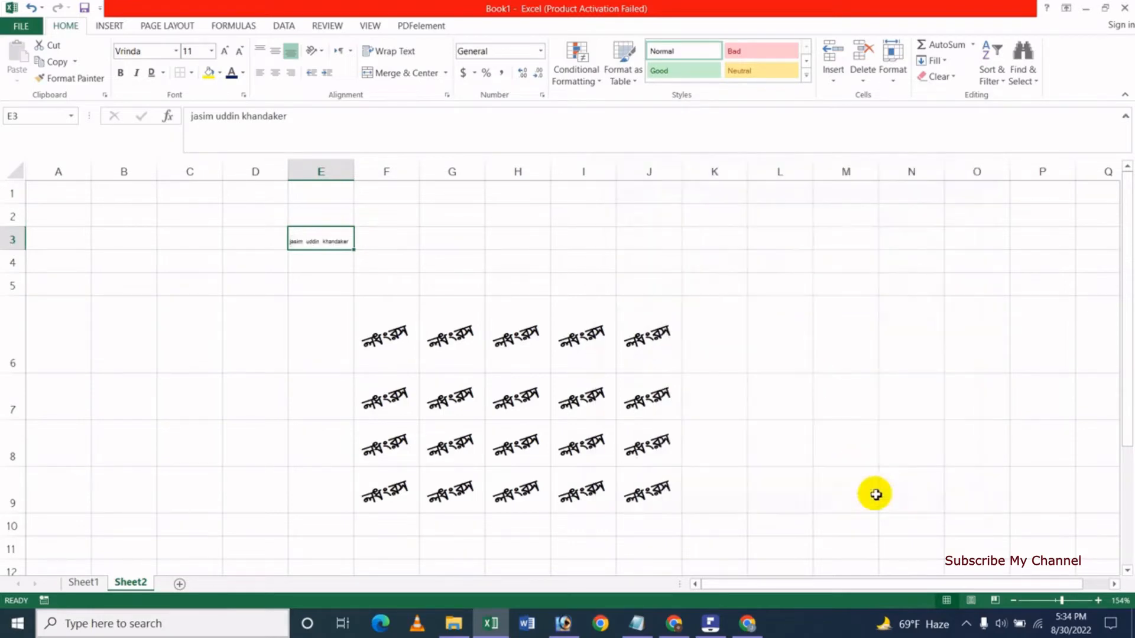
{"action": "left_click", "coordinate": [319, 290]}
{"action": "left_click", "coordinate": [322, 242]}
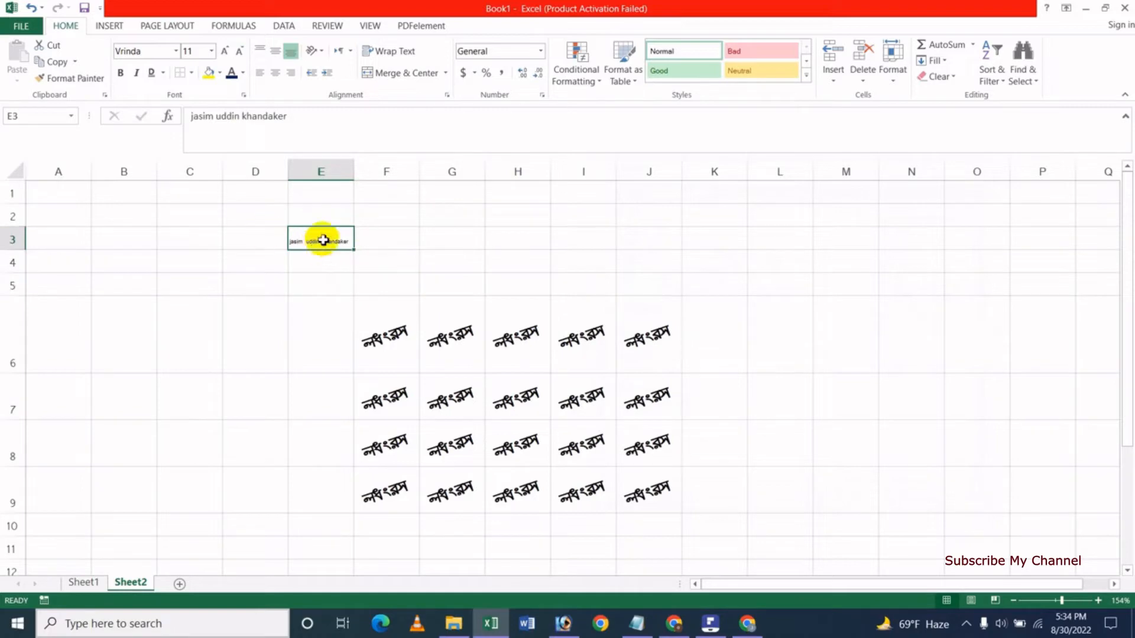
Enlarge the E3 font, undo back to size 11, and cancel the alignment dialog.
{"action": "left_click", "coordinate": [226, 52]}
{"action": "left_click", "coordinate": [225, 52]}
{"action": "left_click", "coordinate": [225, 52]}
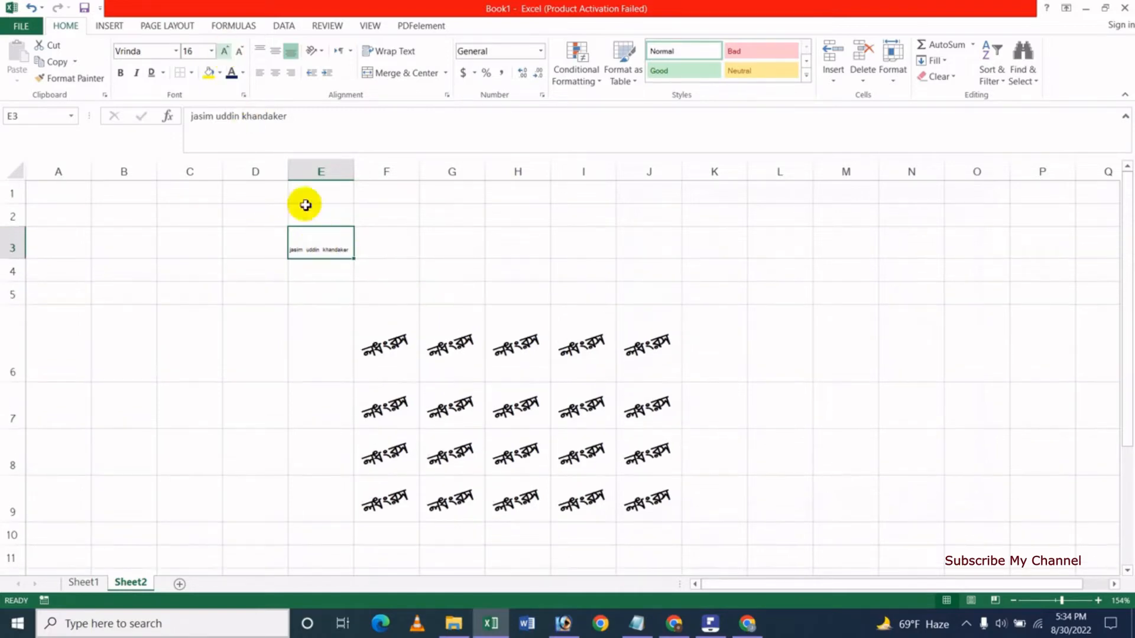
{"action": "key", "text": "ctrl+z"}
{"action": "key", "text": "ctrl+z"}
{"action": "key", "text": "ctrl+z"}
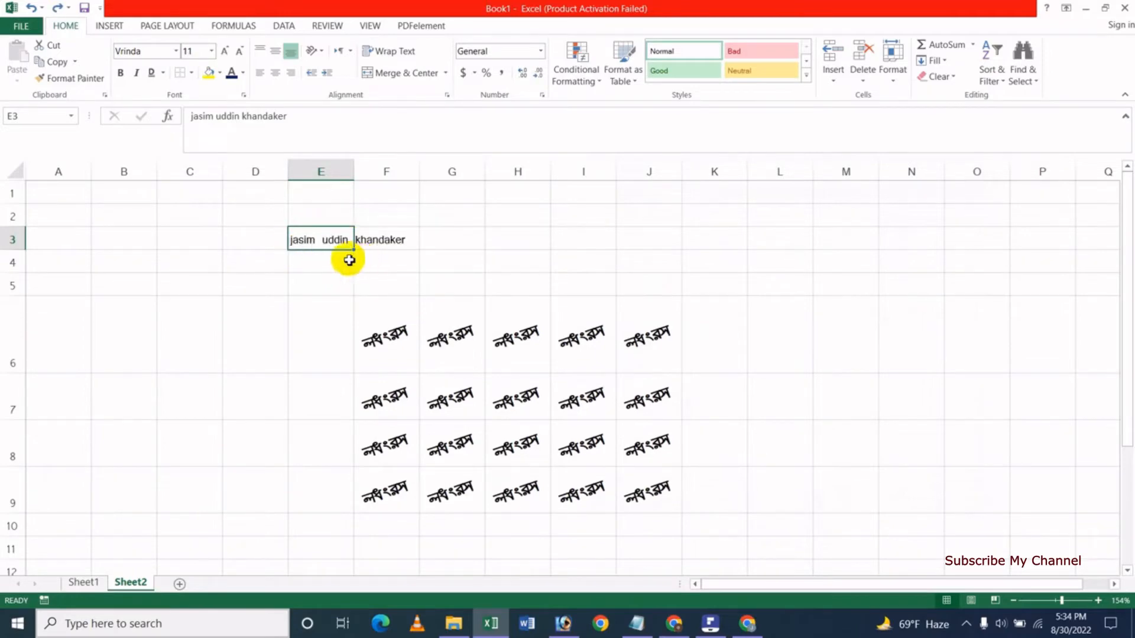
{"action": "left_click", "coordinate": [324, 55]}
{"action": "left_click", "coordinate": [371, 159]}
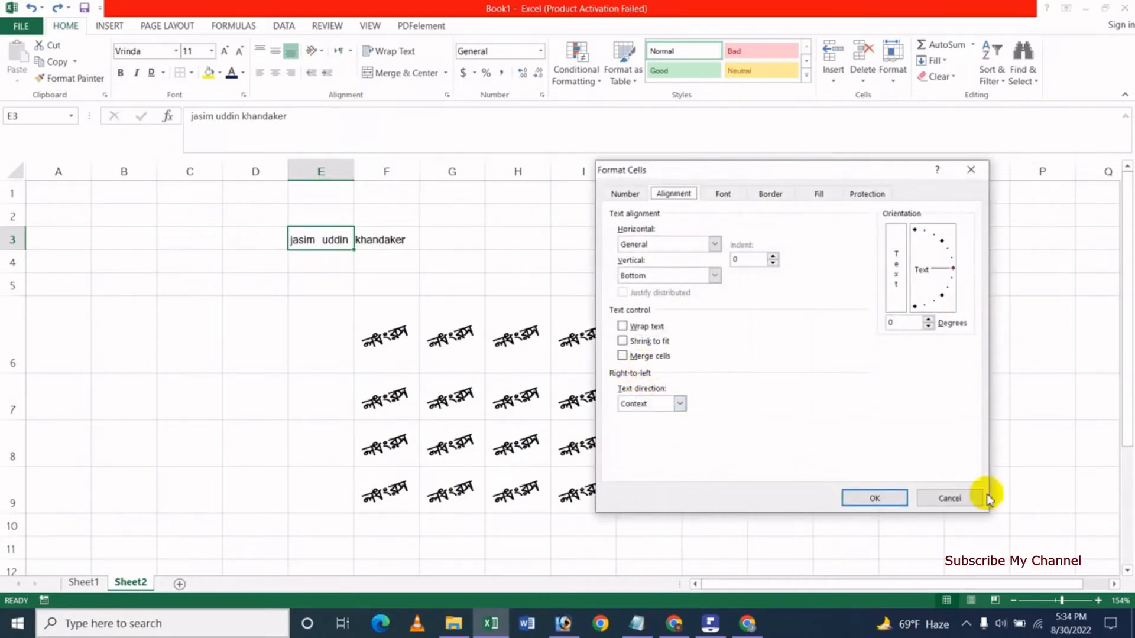
{"action": "left_click", "coordinate": [970, 502]}
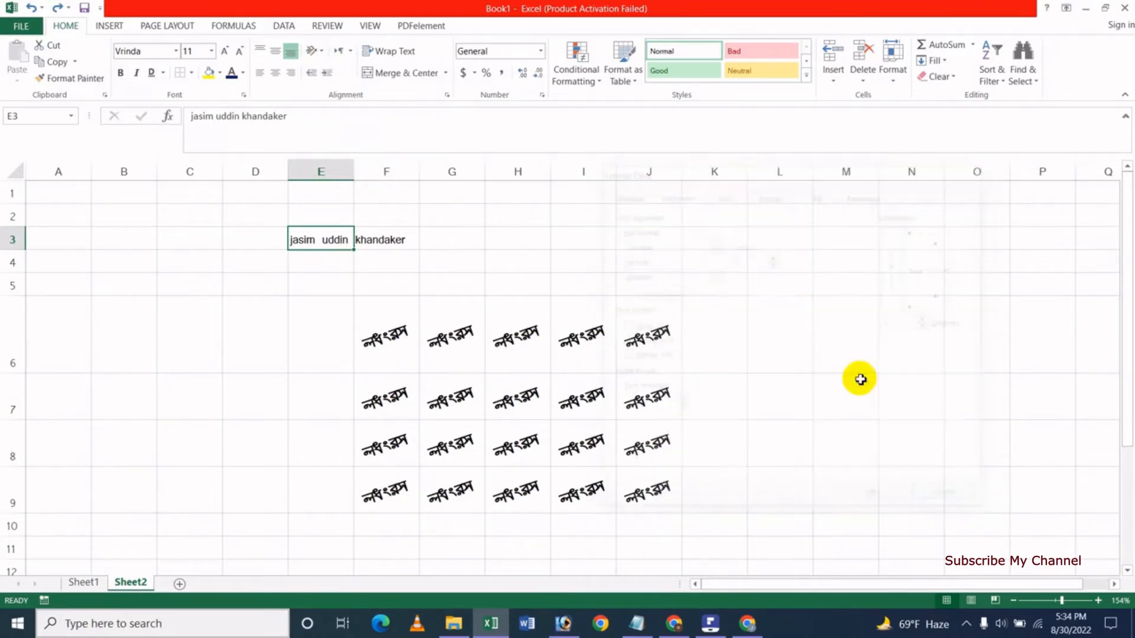
{"action": "left_click", "coordinate": [332, 314]}
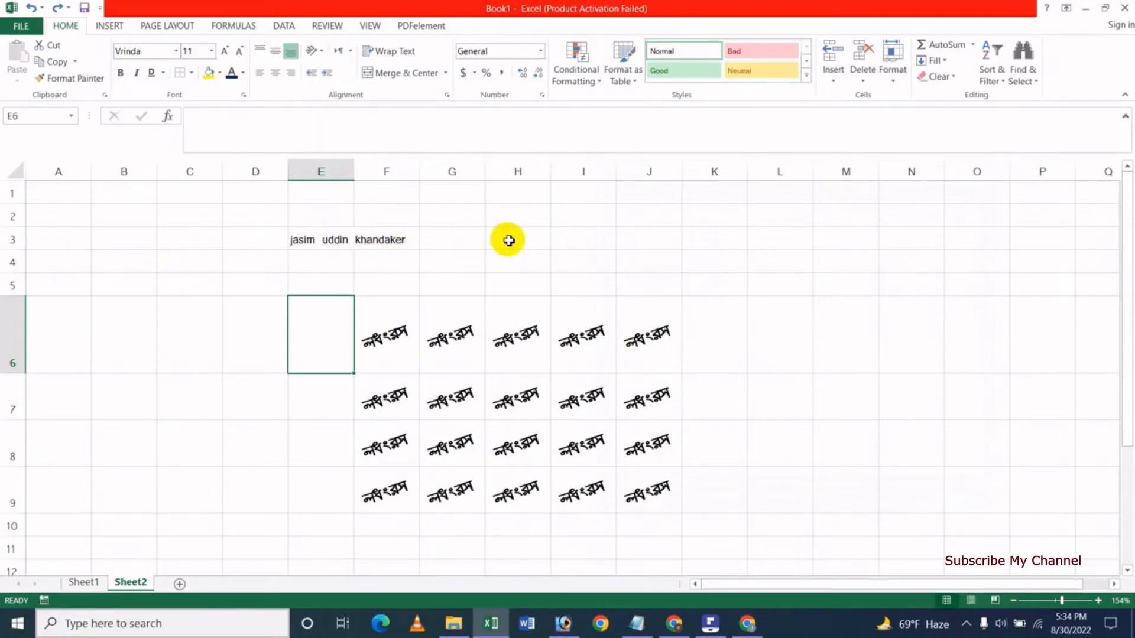
Merge and centre E3:I3 through Format Cells, then undo back to separate cells.
{"action": "left_click_drag", "start_coordinate": [322, 240], "coordinate": [561, 240]}
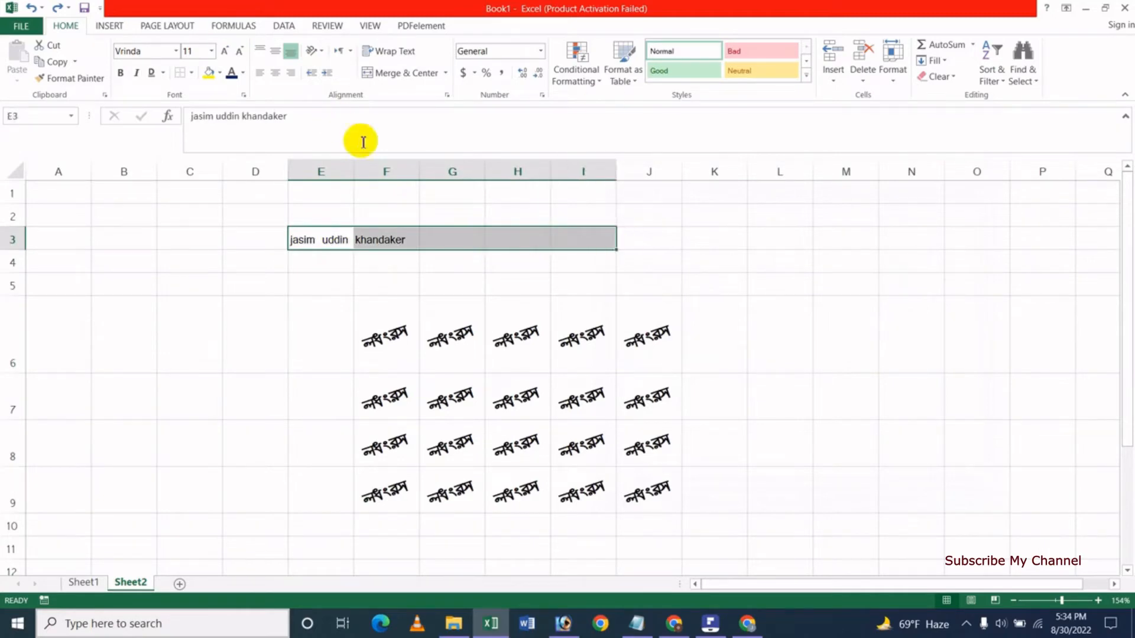
{"action": "left_click", "coordinate": [322, 52]}
{"action": "left_click", "coordinate": [356, 157]}
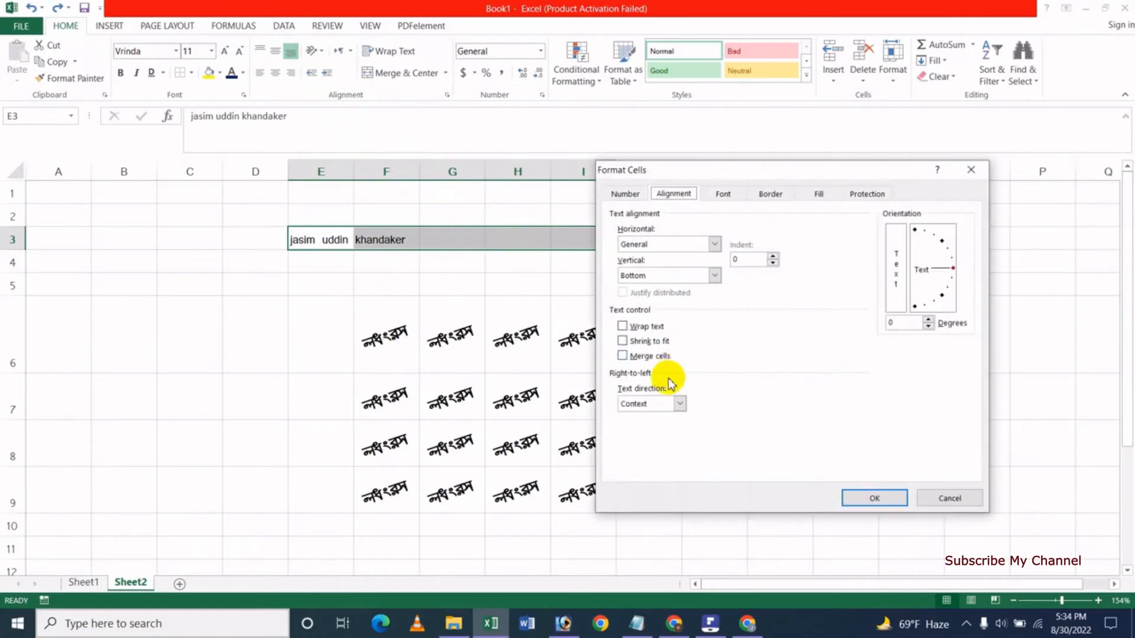
{"action": "left_click", "coordinate": [632, 355]}
{"action": "left_click", "coordinate": [855, 500]}
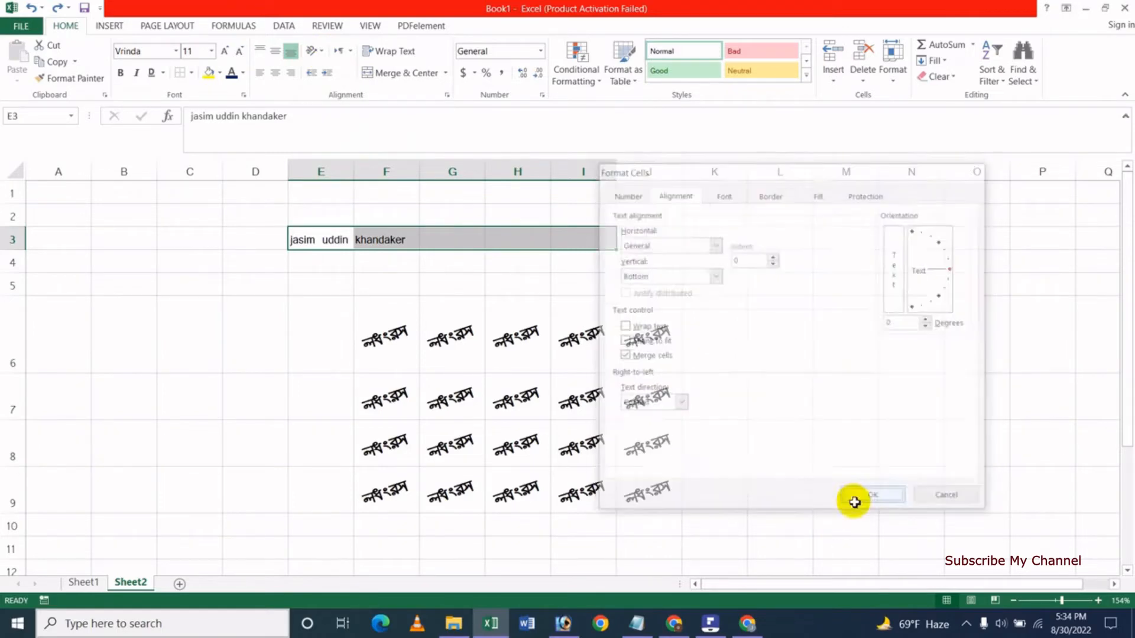
{"action": "left_click", "coordinate": [421, 288]}
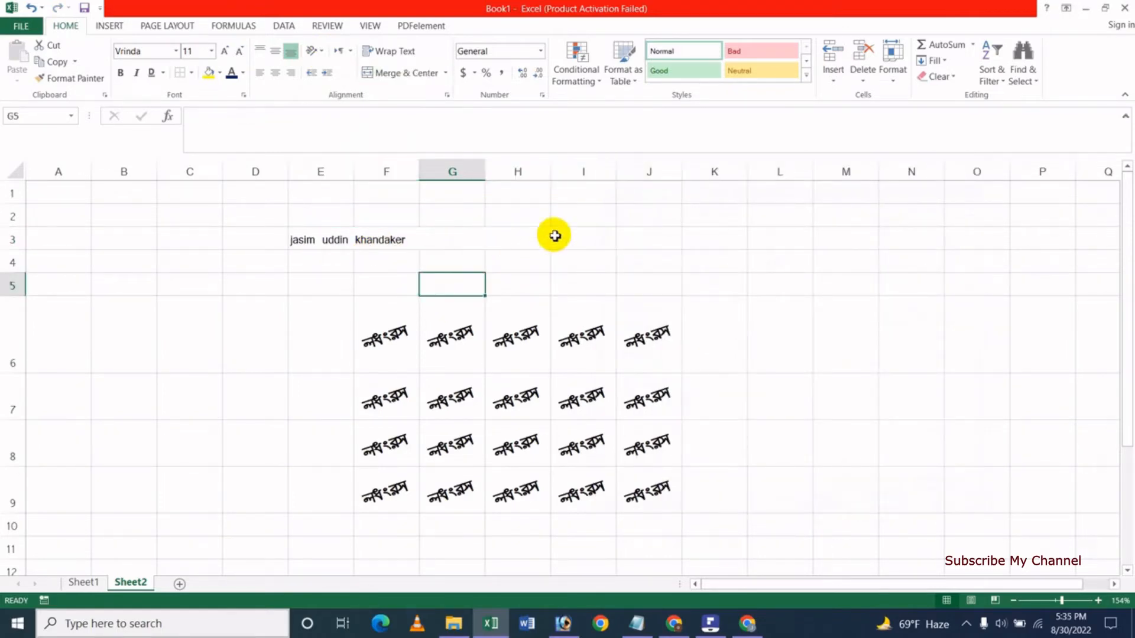
{"action": "left_click", "coordinate": [397, 239]}
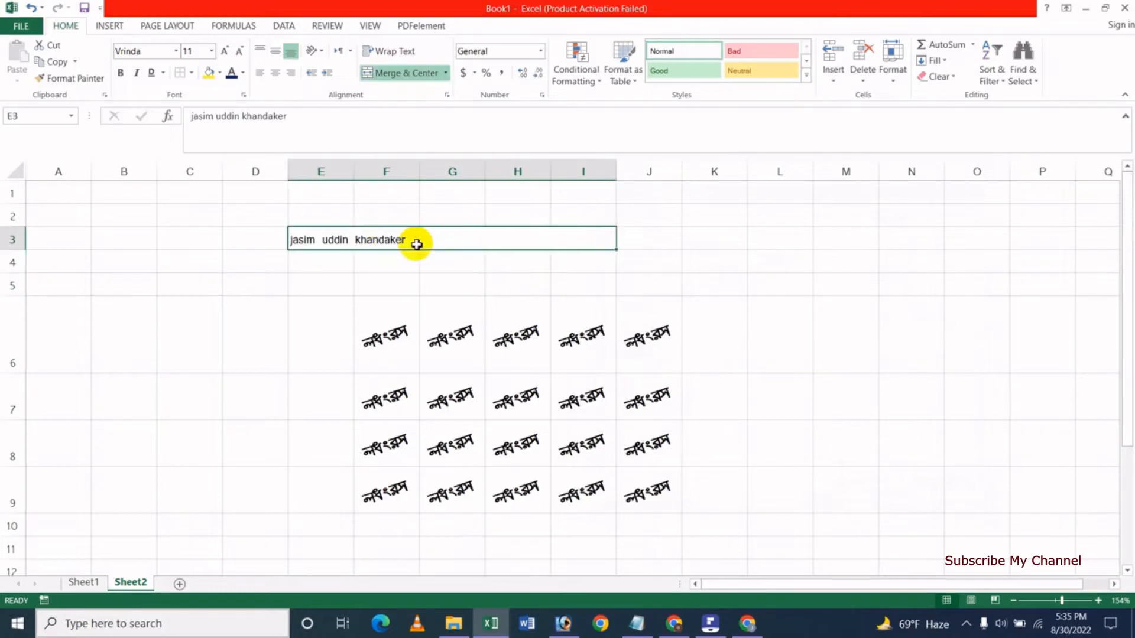
{"action": "left_click", "coordinate": [275, 72]}
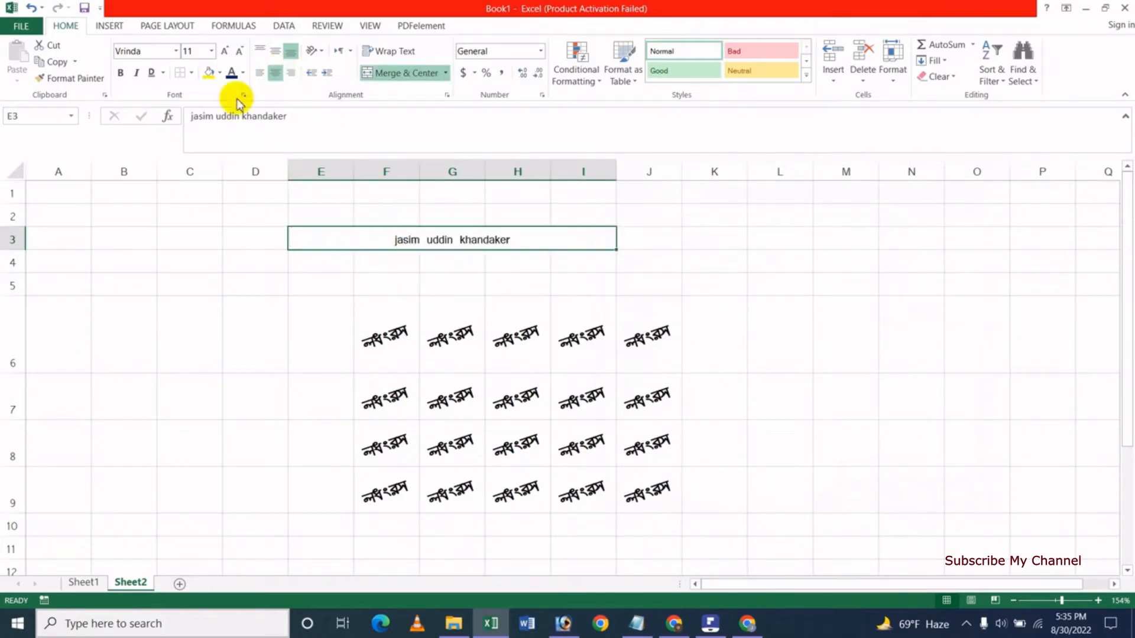
{"action": "left_click", "coordinate": [32, 8]}
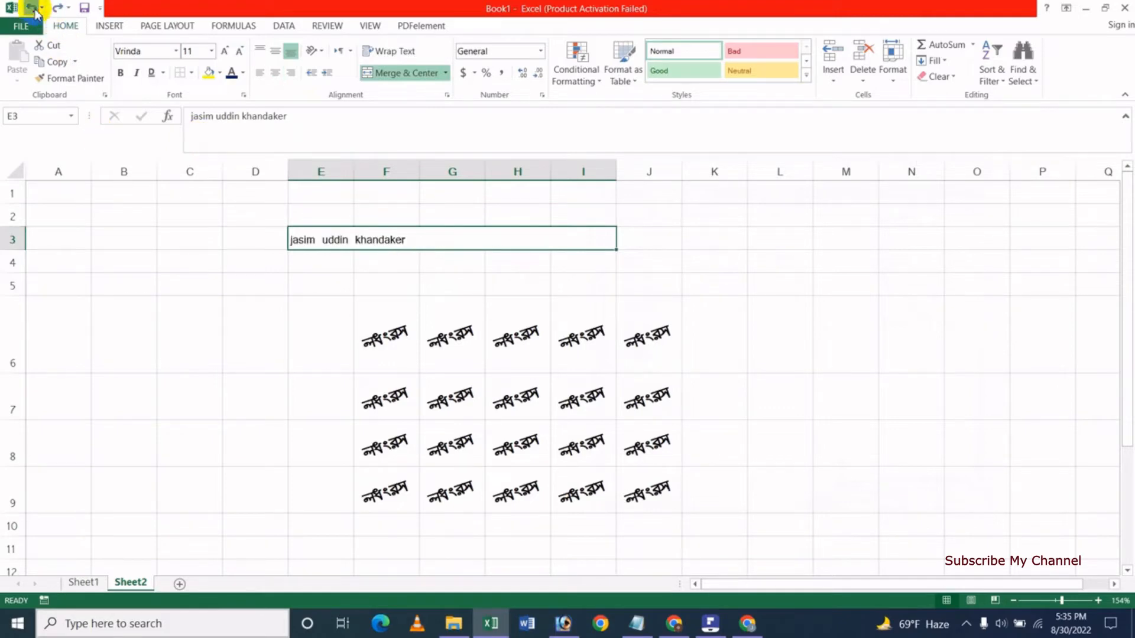
{"action": "left_click", "coordinate": [32, 8]}
{"action": "left_click", "coordinate": [263, 287]}
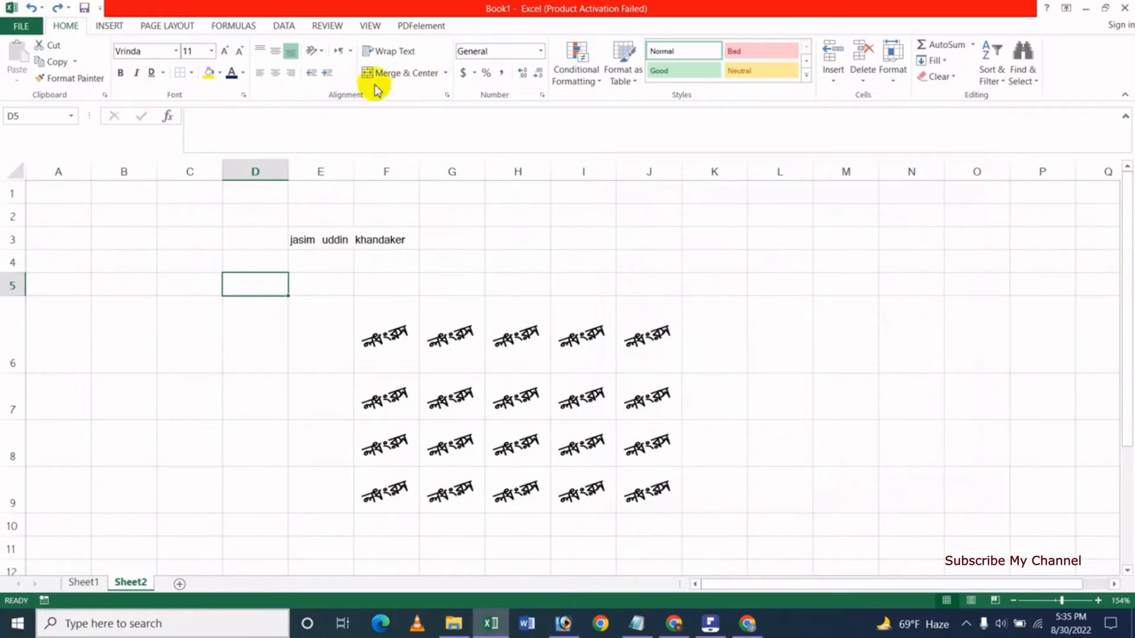
Apply Merge & Center to E3:I3 so the full name is centred across it.
{"action": "left_click_drag", "start_coordinate": [341, 242], "coordinate": [557, 242]}
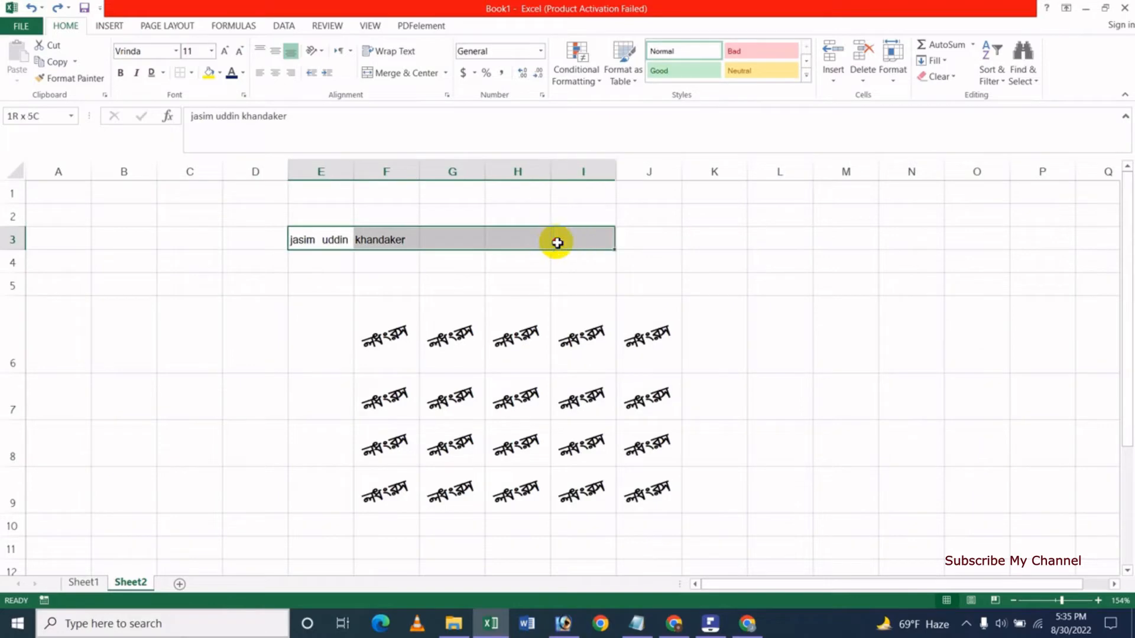
{"action": "left_click", "coordinate": [407, 73]}
{"action": "left_click", "coordinate": [422, 286]}
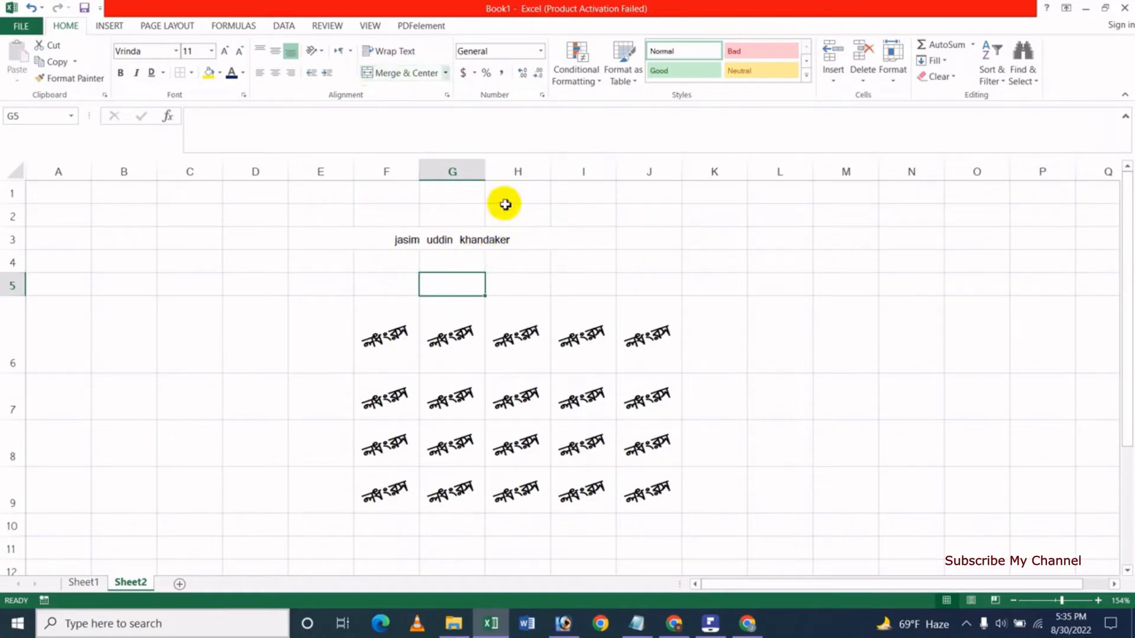
Enter the first name in cell C5 and indent it.
{"action": "left_click", "coordinate": [429, 235]}
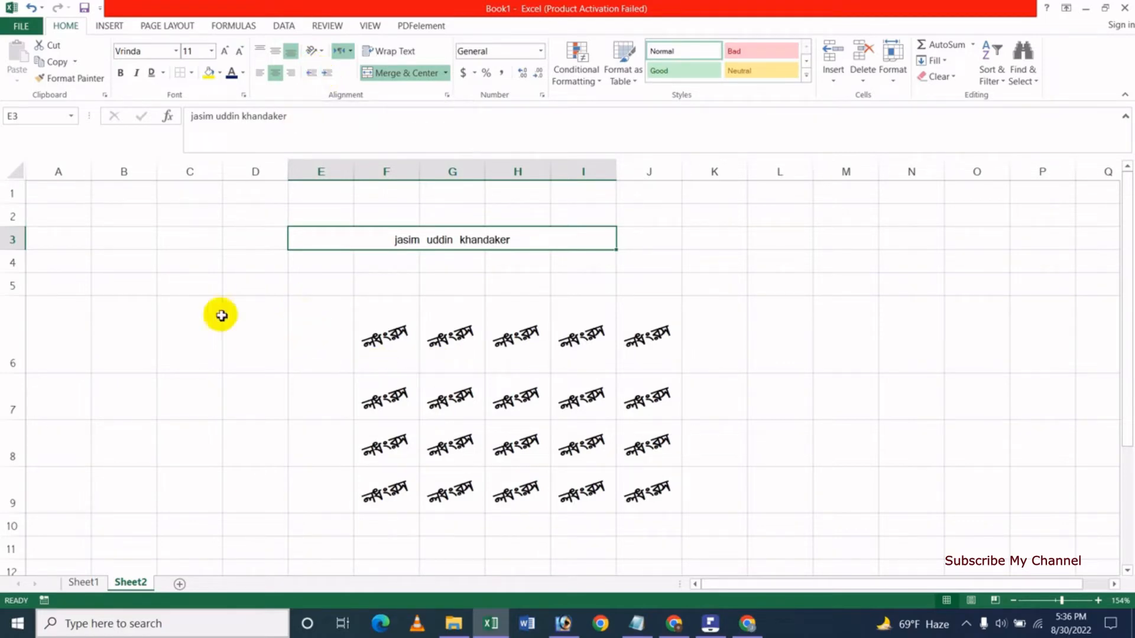
{"action": "left_click", "coordinate": [195, 287]}
{"action": "type", "text": "jasi"}
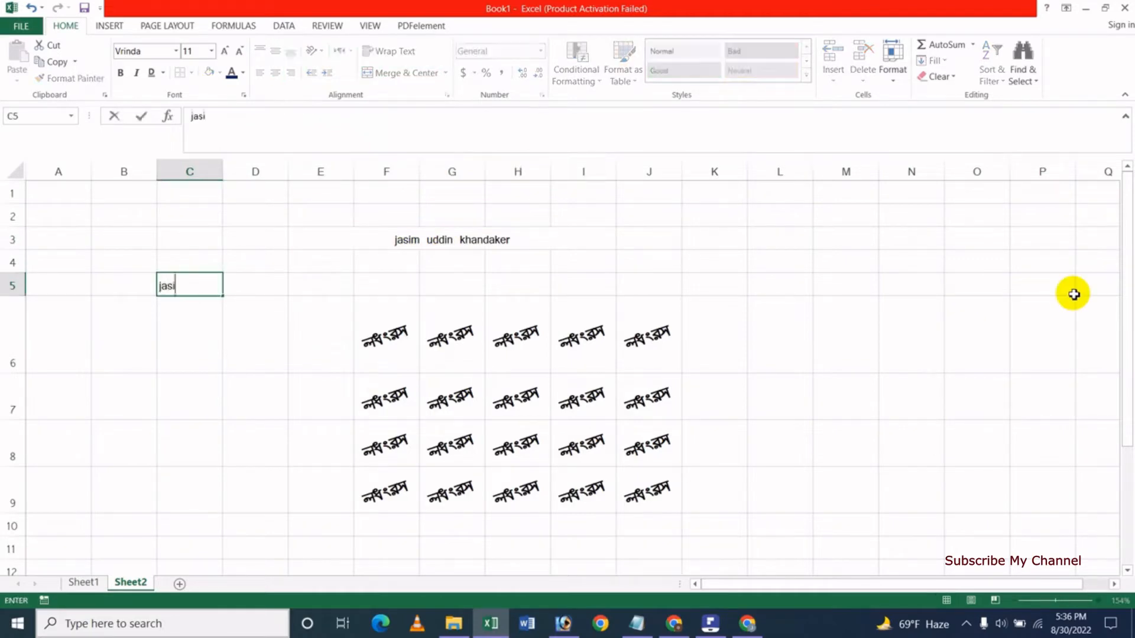
{"action": "key", "text": "Return"}
{"action": "key", "text": "Up"}
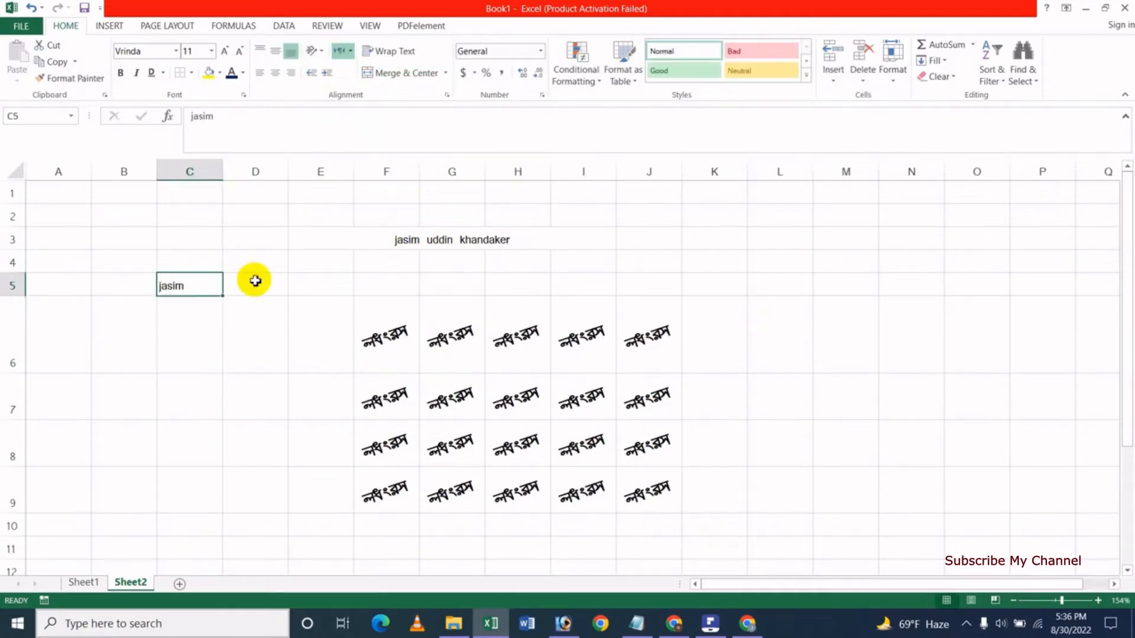
{"action": "left_click", "coordinate": [327, 75]}
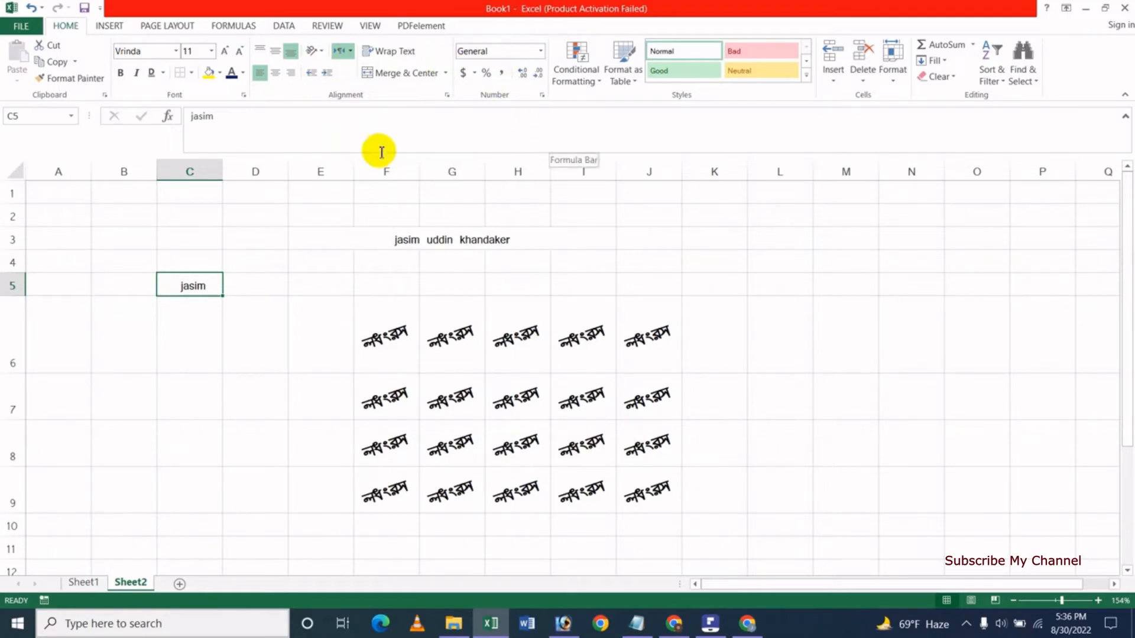
Delete the slanted text block from F6:J9.
{"action": "left_click", "coordinate": [463, 326]}
{"action": "key", "text": "ctrl+a"}
{"action": "key", "text": "Delete"}
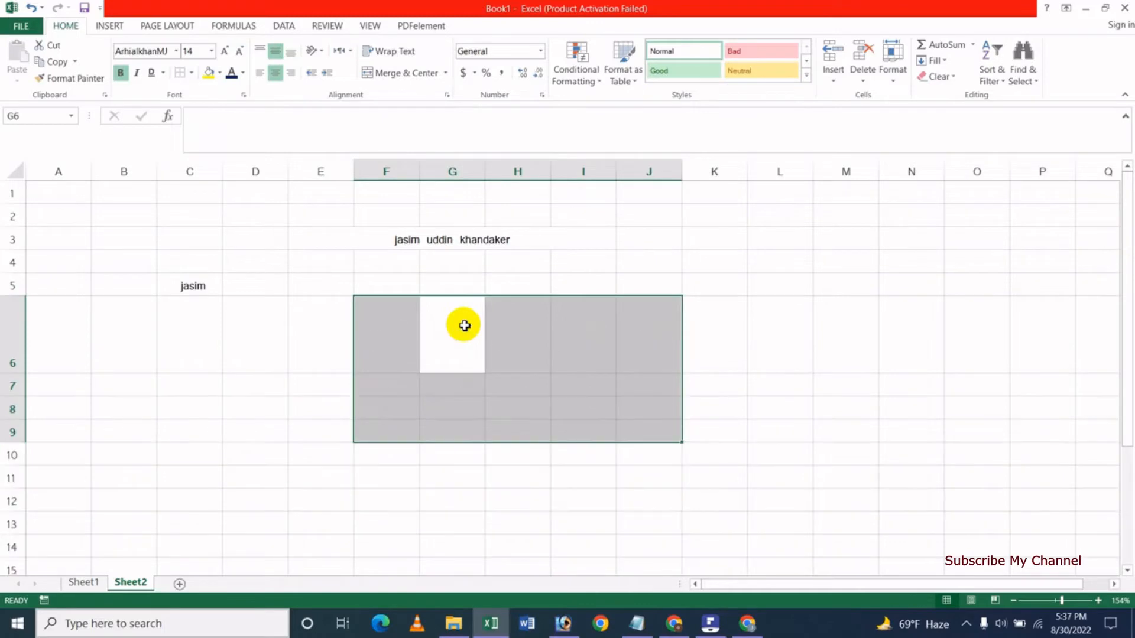
{"action": "left_click", "coordinate": [369, 275]}
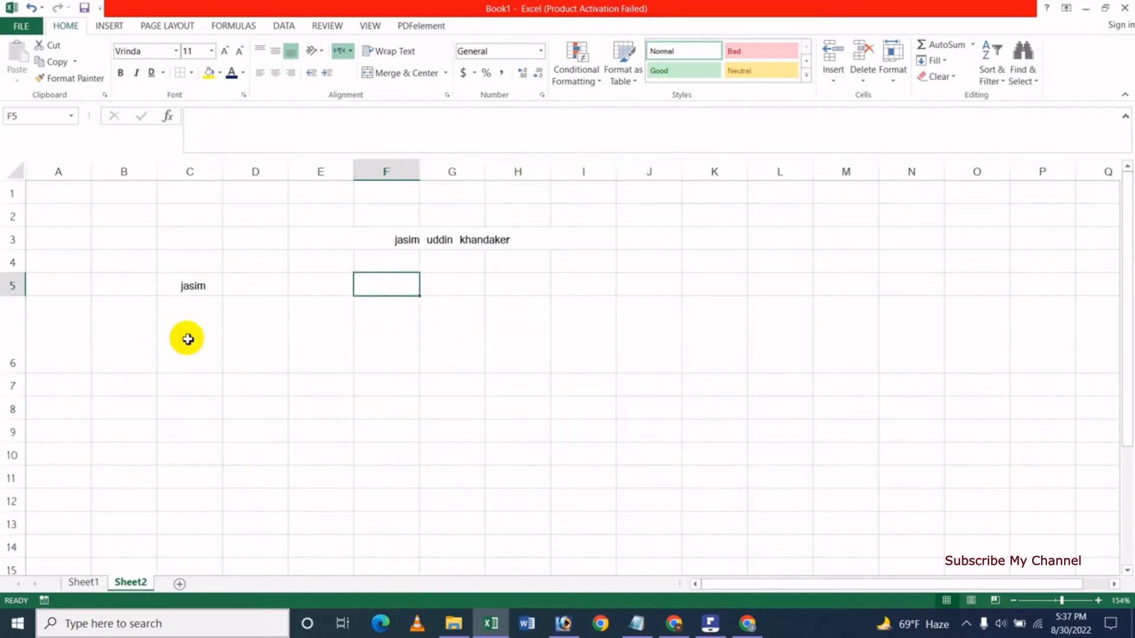
Select the whole sheet and widen every column to 10.50.
{"action": "key", "text": "ctrl+a"}
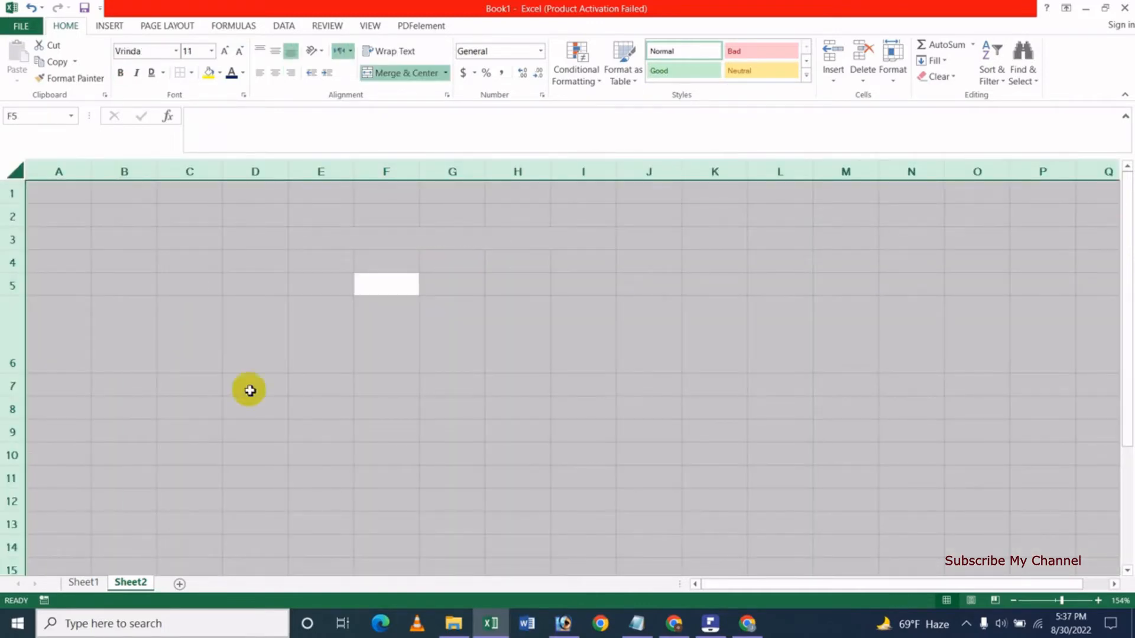
{"action": "left_click", "coordinate": [504, 371]}
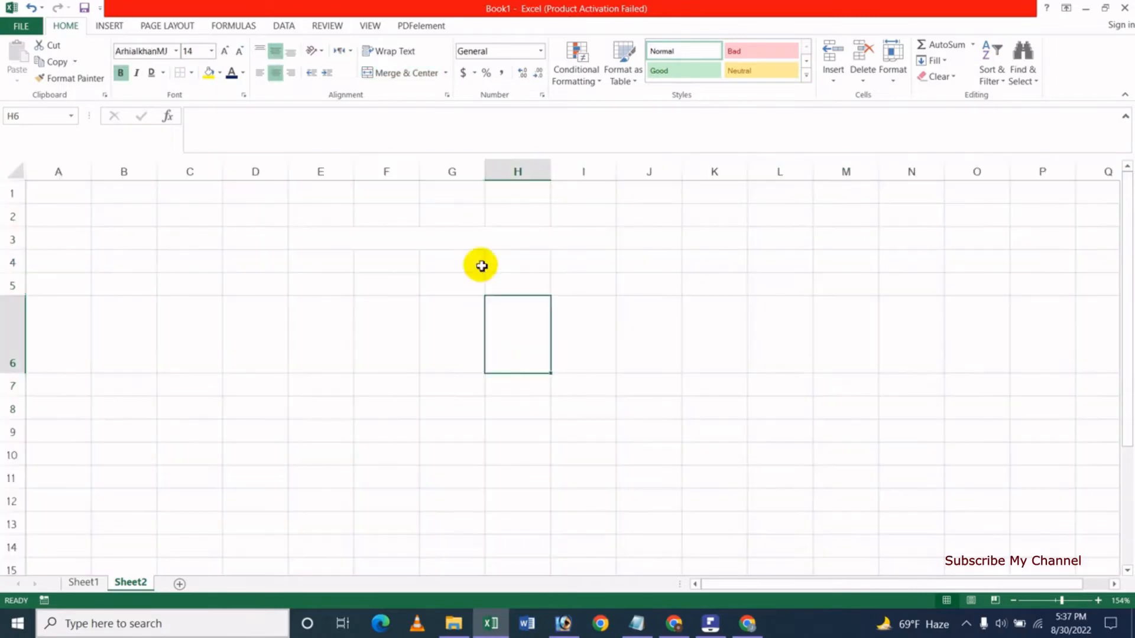
{"action": "left_click", "coordinate": [13, 172]}
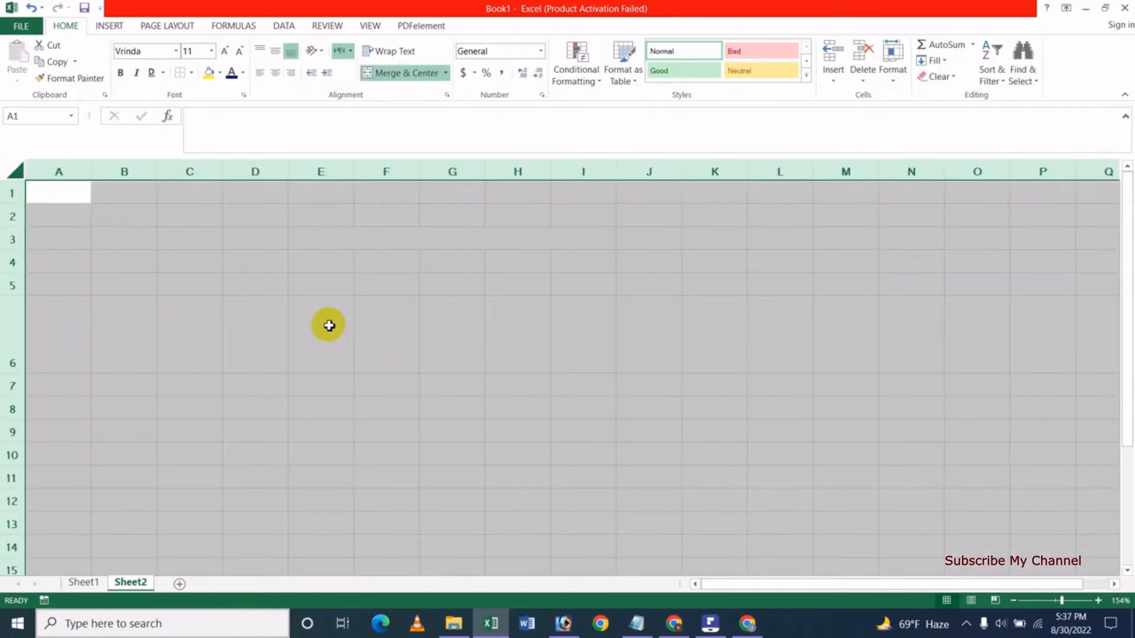
{"action": "left_click_drag", "start_coordinate": [91, 171], "coordinate": [141, 172]}
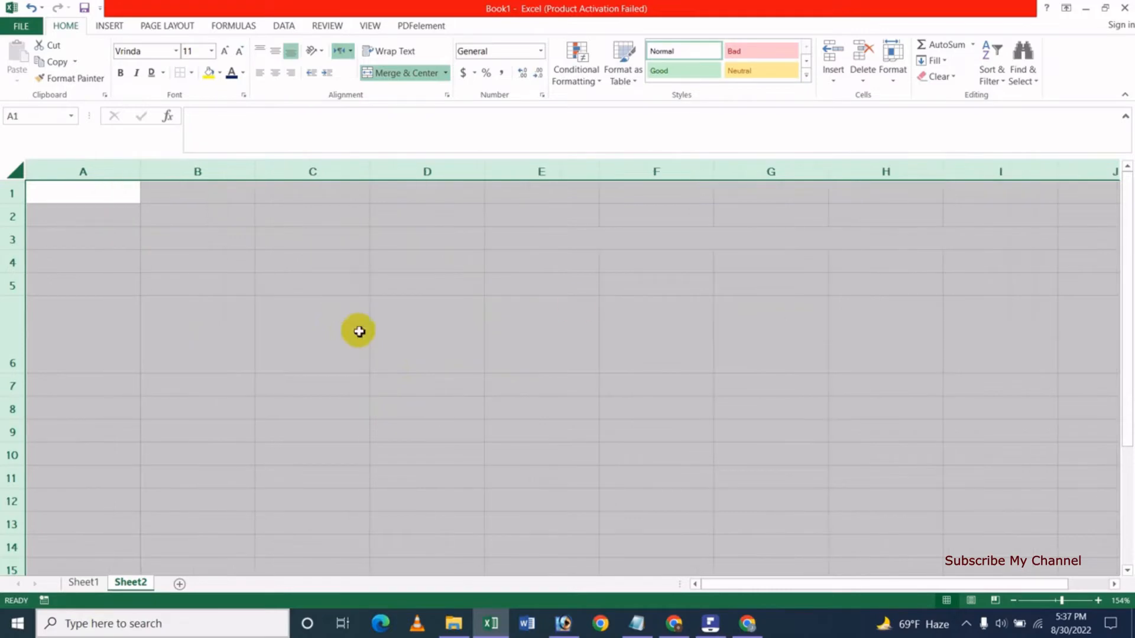
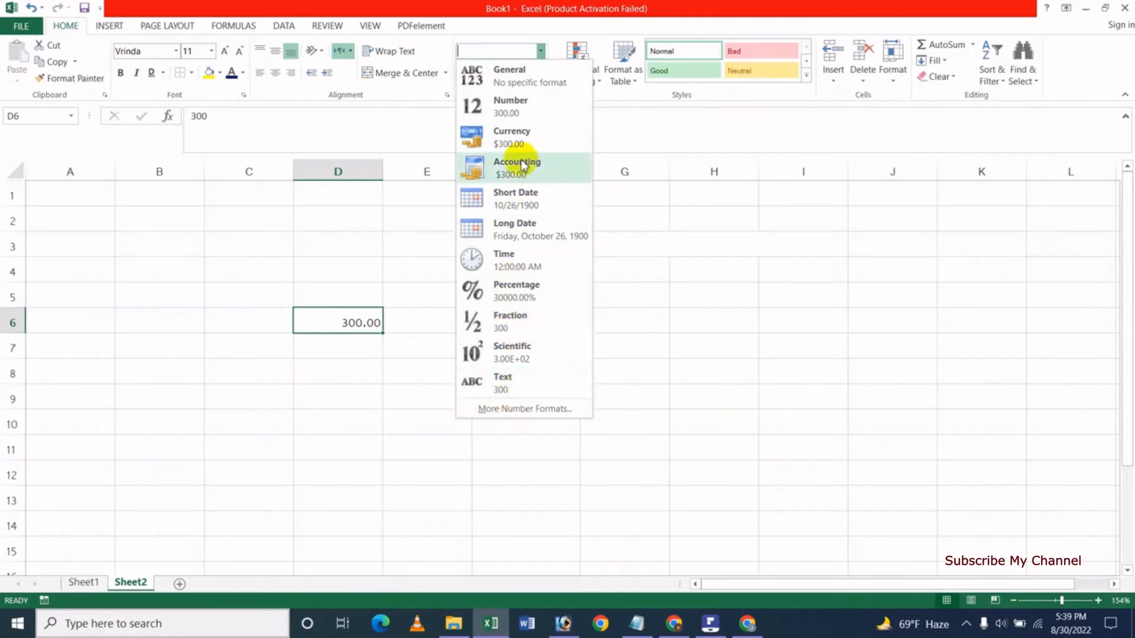
Cycle D6 through the Currency, Accounting, Short Date, Long Date and Time formats.
{"action": "left_click", "coordinate": [551, 141]}
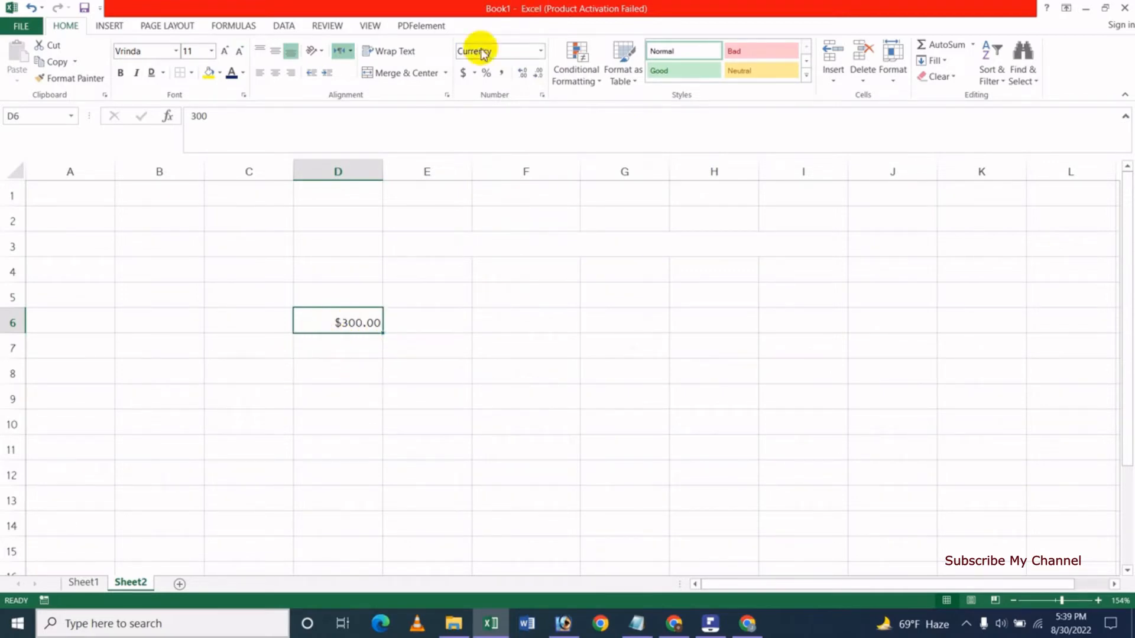
{"action": "left_click", "coordinate": [539, 54]}
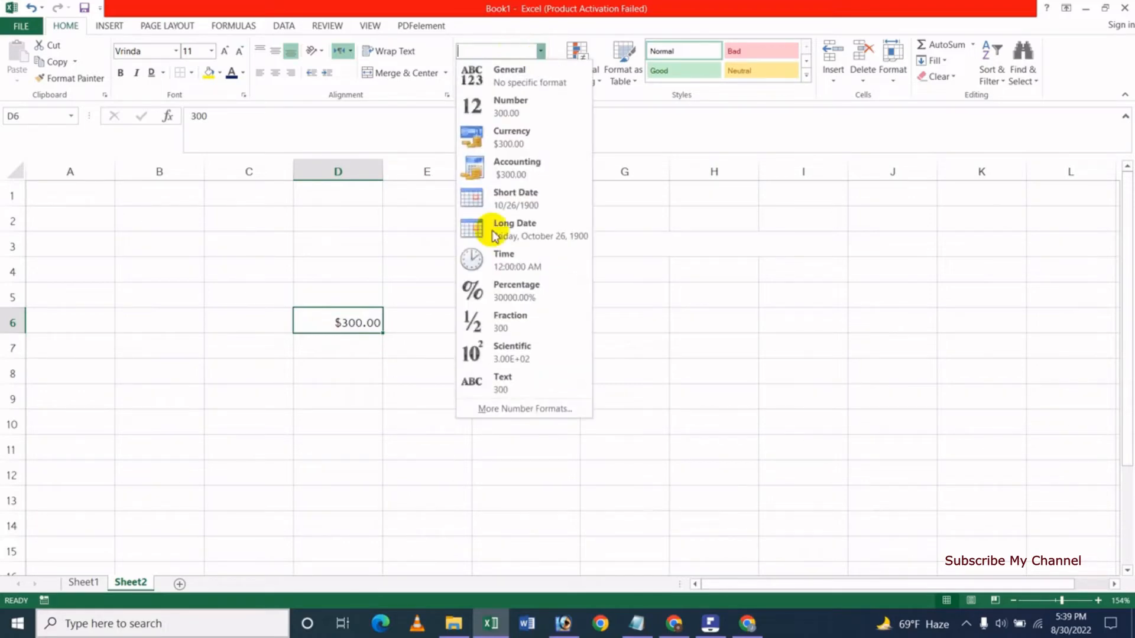
{"action": "left_click", "coordinate": [517, 166]}
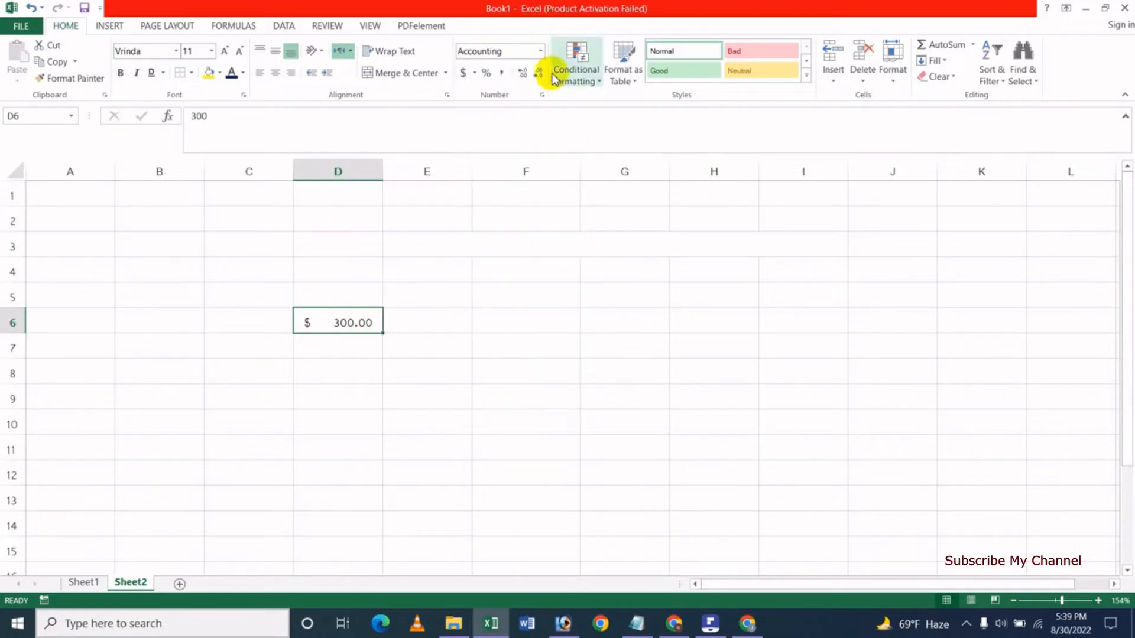
{"action": "left_click", "coordinate": [541, 55]}
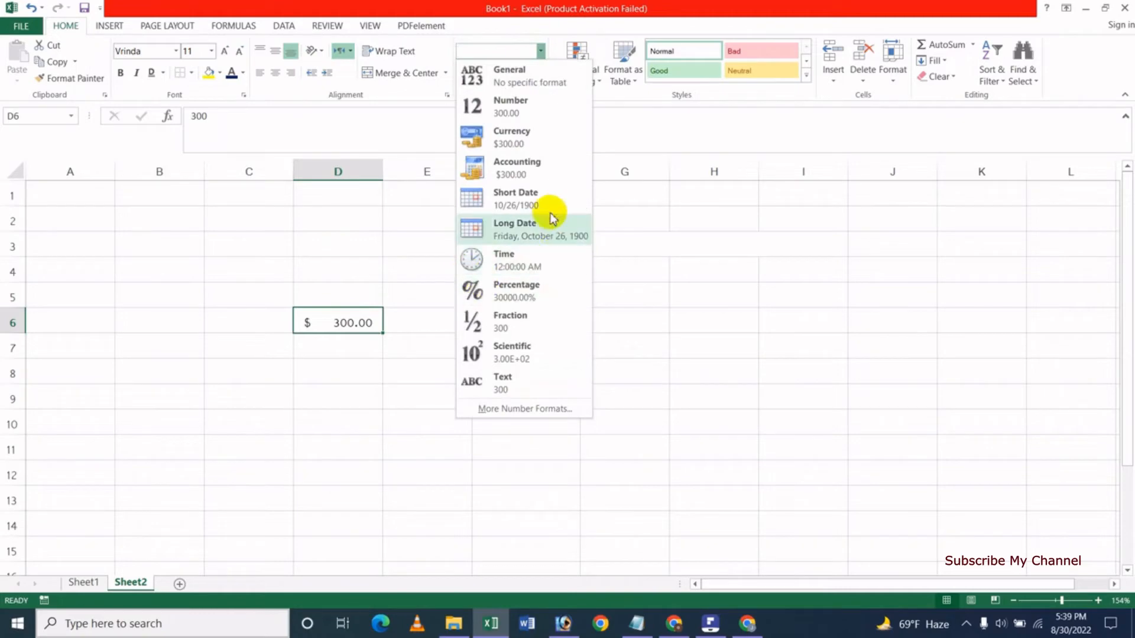
{"action": "left_click", "coordinate": [539, 212]}
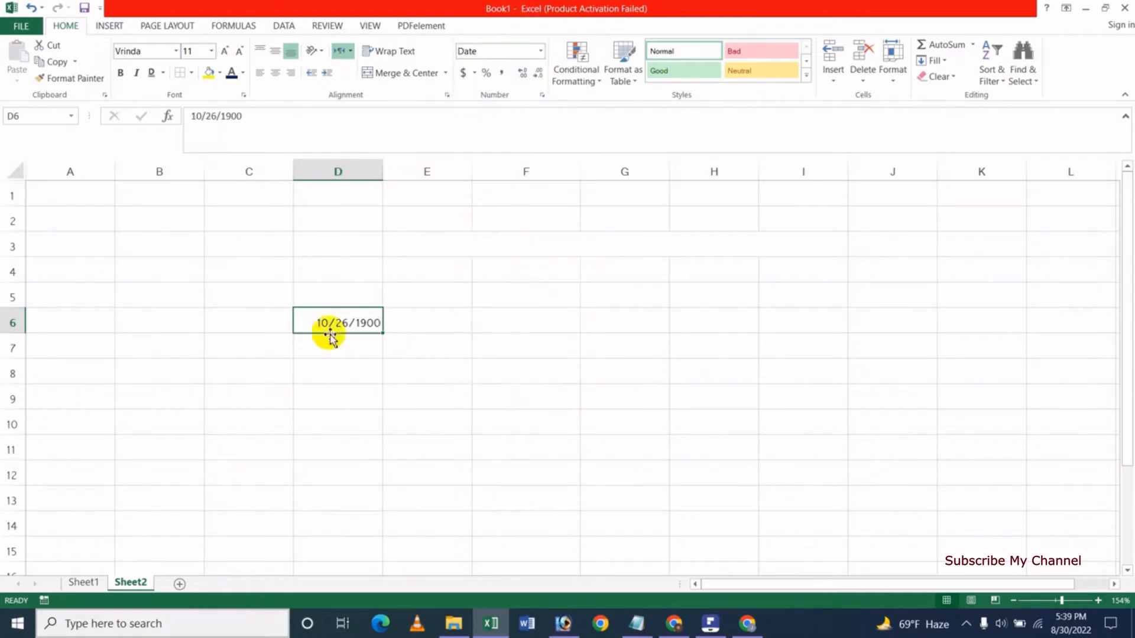
{"action": "left_click", "coordinate": [542, 53]}
{"action": "left_click", "coordinate": [529, 226]}
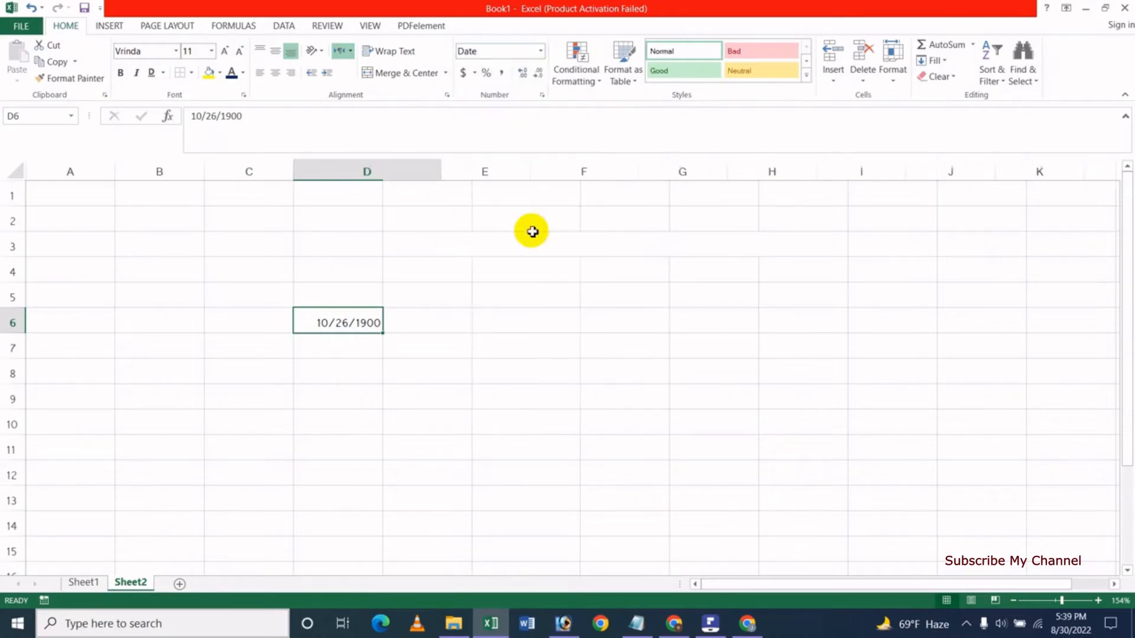
{"action": "left_click", "coordinate": [540, 52]}
{"action": "left_click", "coordinate": [508, 261]}
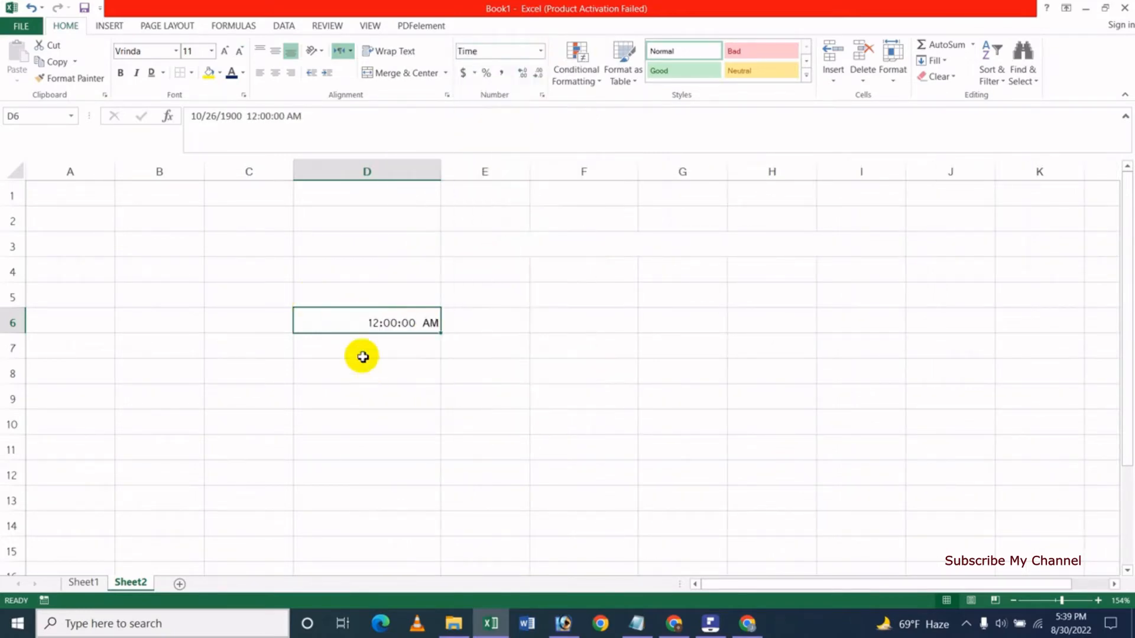
Try Percentage and Fraction on D6, ending with the Text format.
{"action": "left_click", "coordinate": [539, 51]}
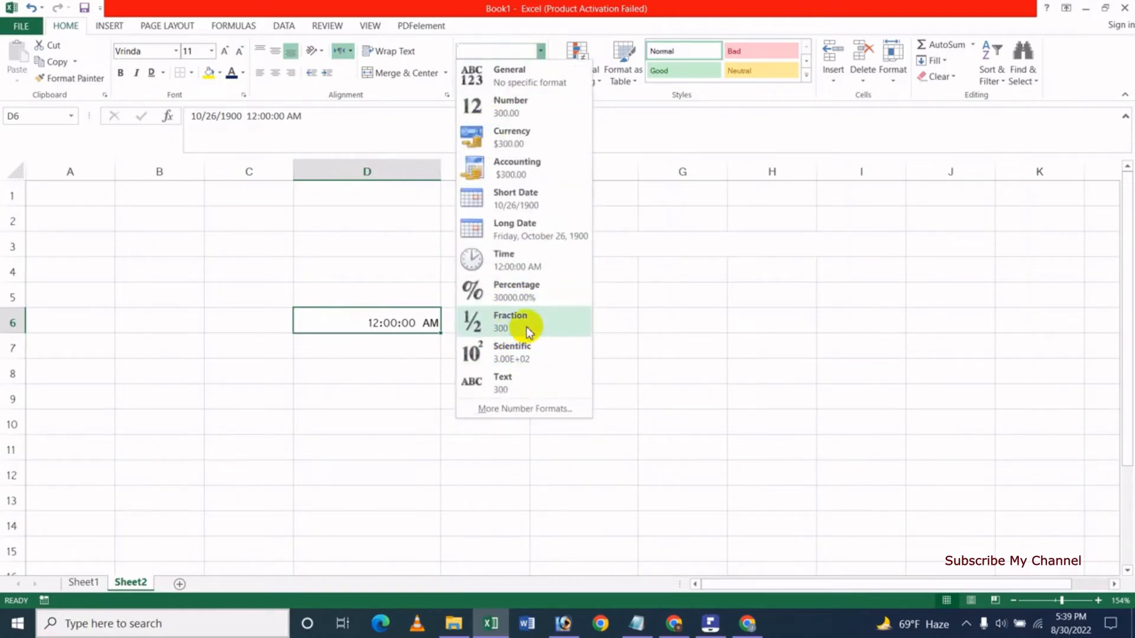
{"action": "key", "text": "Escape"}
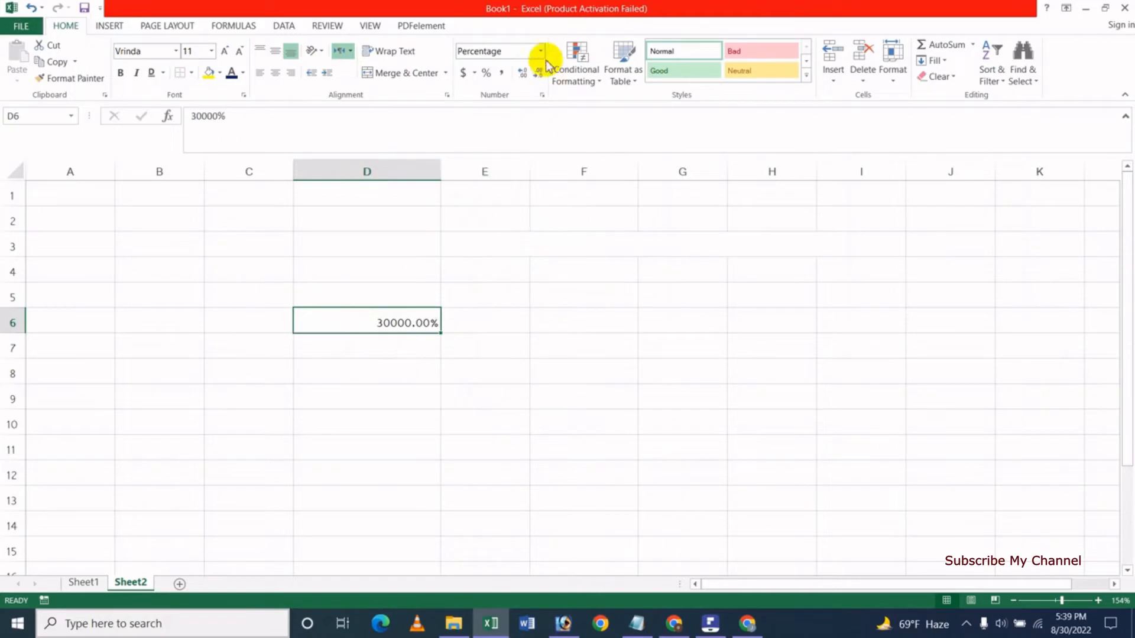
{"action": "left_click", "coordinate": [538, 51]}
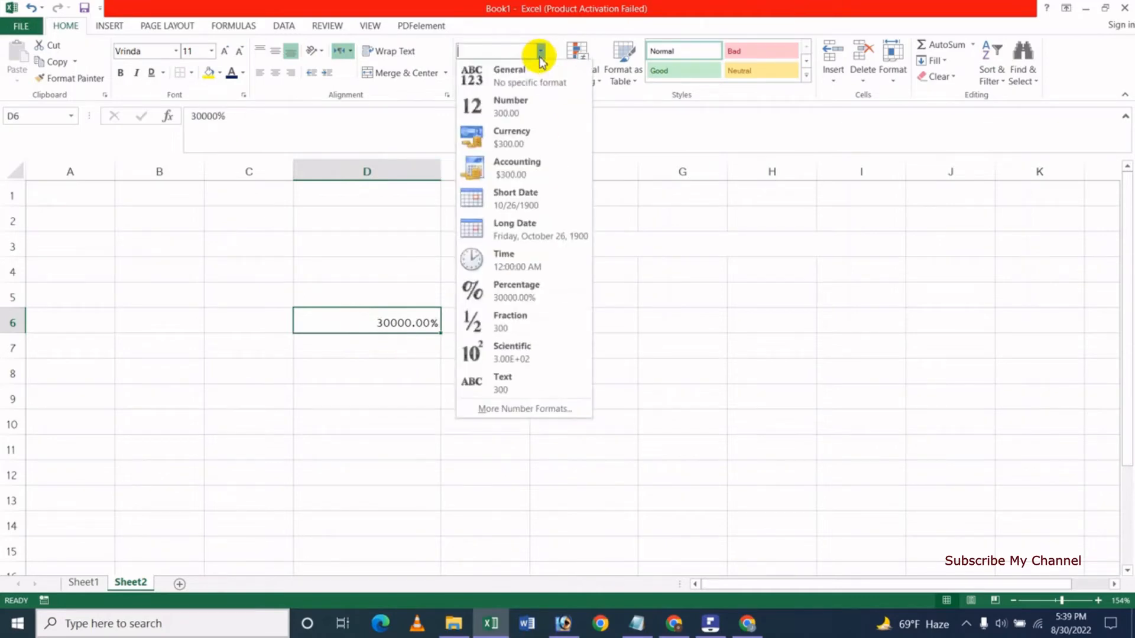
{"action": "left_click", "coordinate": [512, 321]}
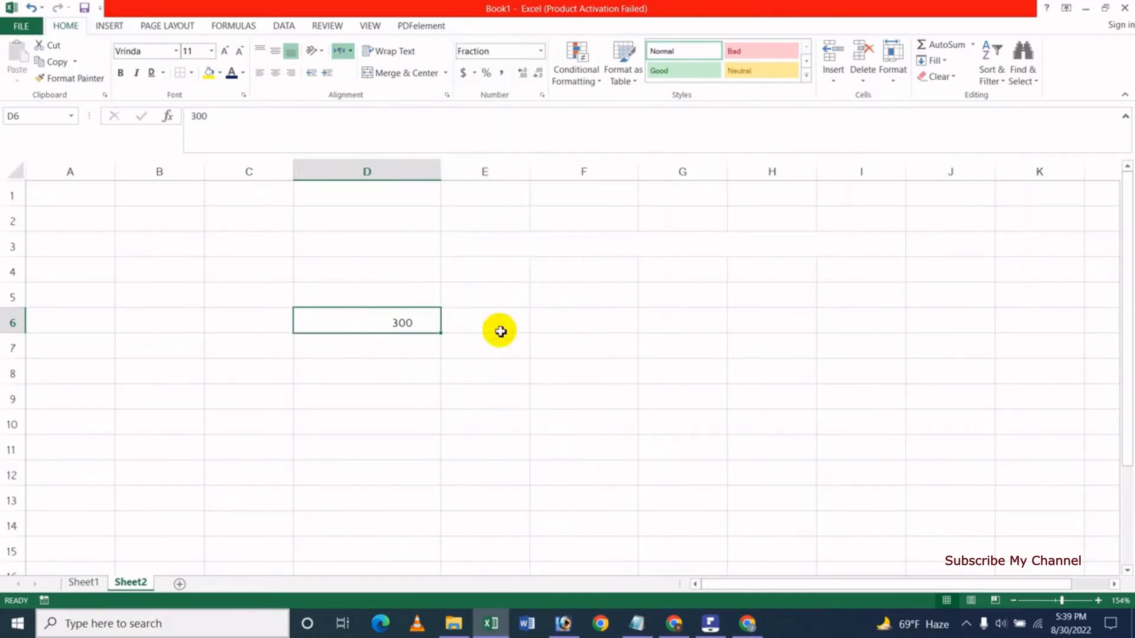
{"action": "left_click", "coordinate": [539, 52]}
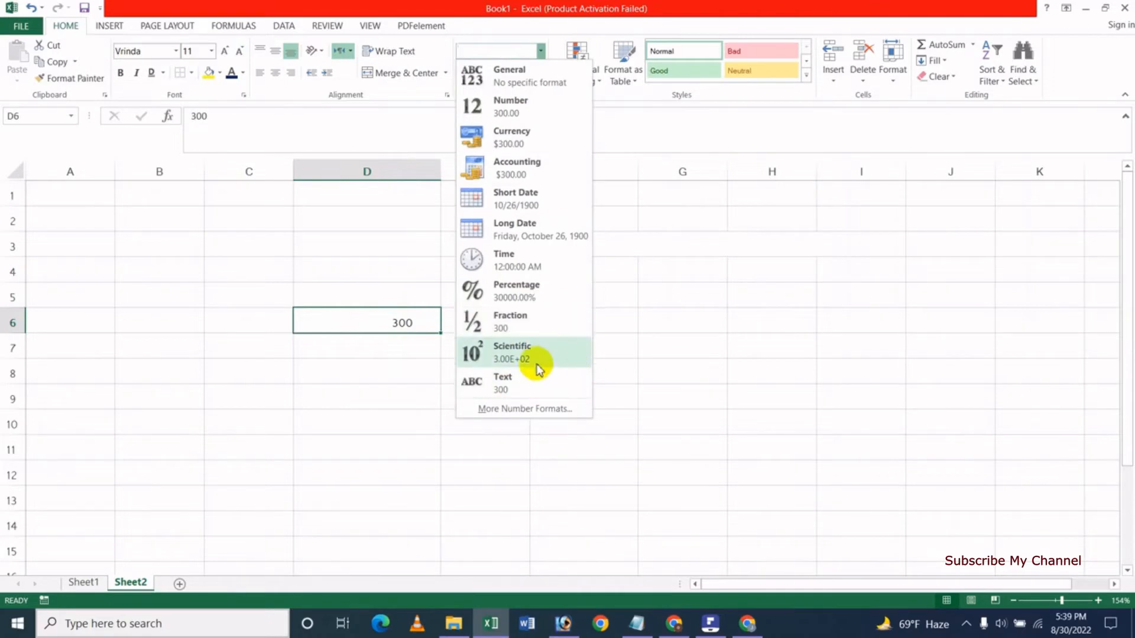
{"action": "left_click", "coordinate": [525, 382]}
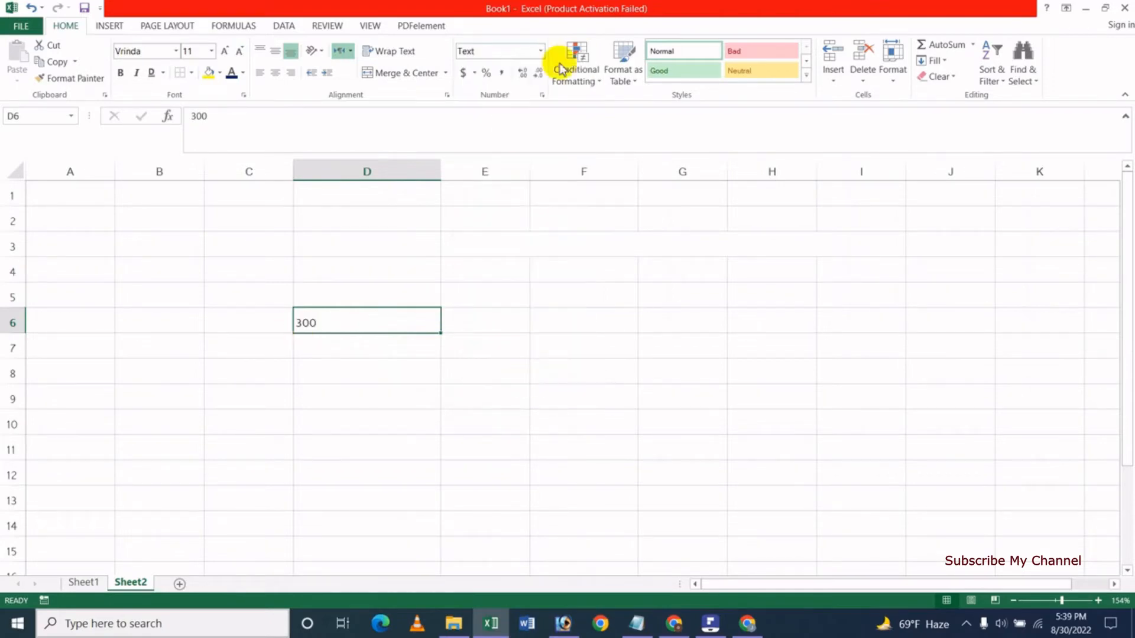
{"action": "left_click", "coordinate": [541, 52]}
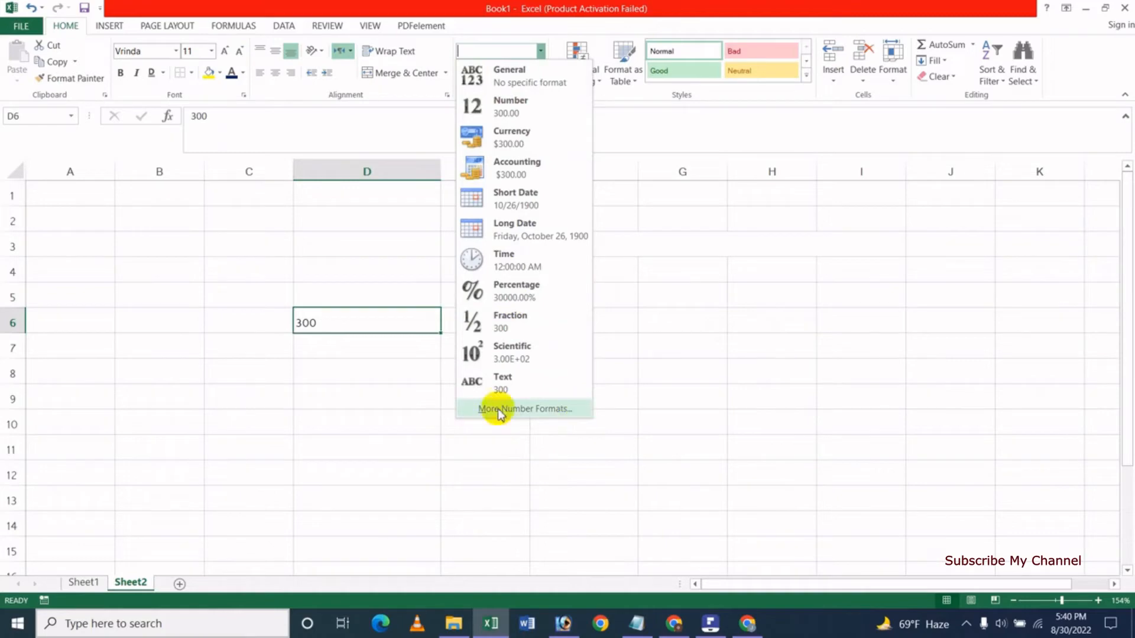
{"action": "left_click", "coordinate": [526, 410]}
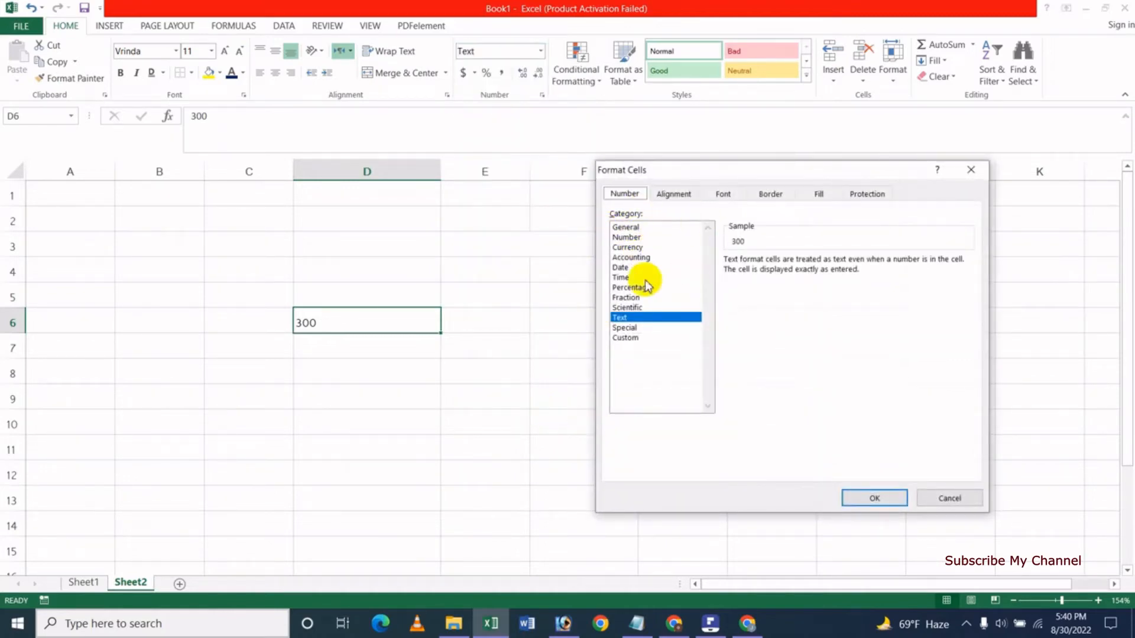
{"action": "left_click", "coordinate": [630, 297]}
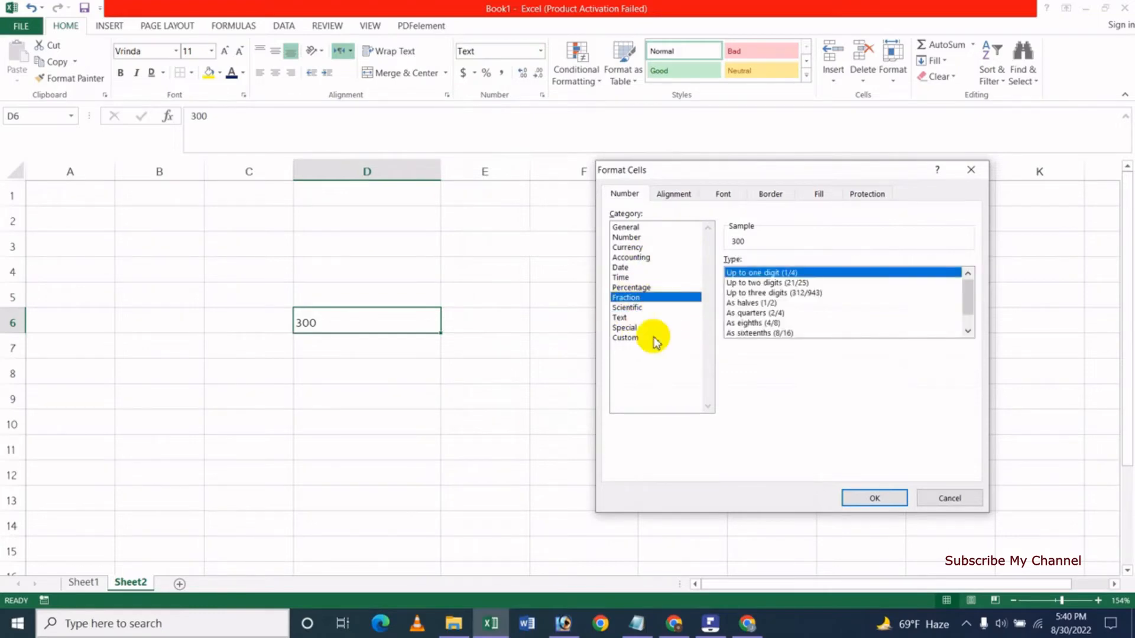
{"action": "left_click", "coordinate": [626, 328]}
{"action": "left_click", "coordinate": [627, 338]}
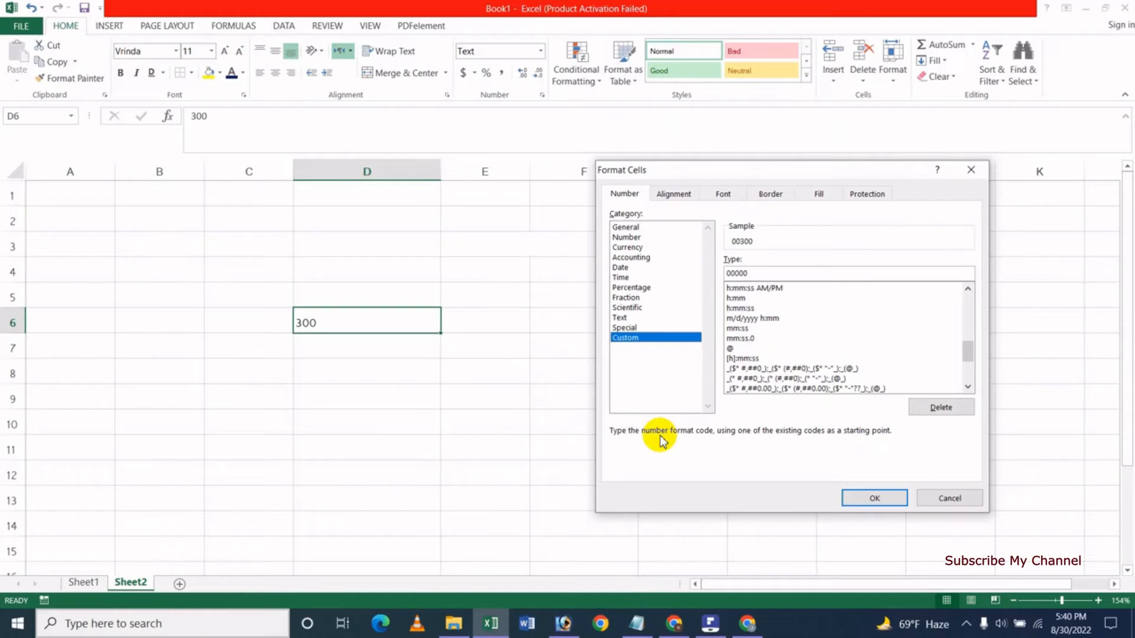
{"action": "left_click", "coordinate": [945, 498]}
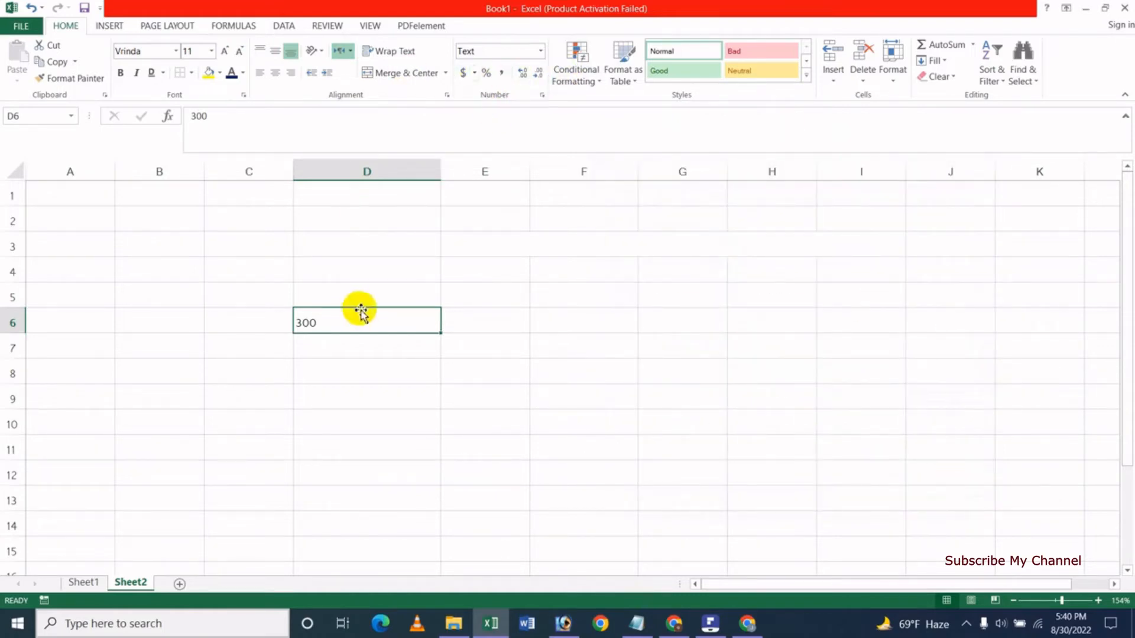
Switch D6 through General, Accounting, Currency and Percentage, then back to General.
{"action": "left_click", "coordinate": [539, 51]}
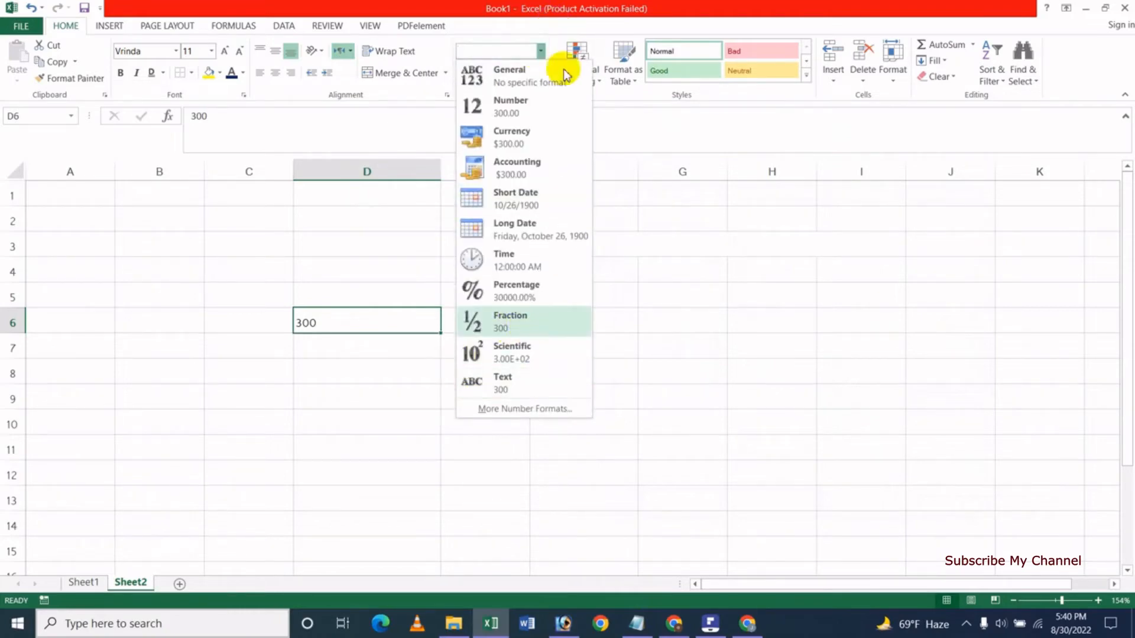
{"action": "left_click", "coordinate": [524, 73]}
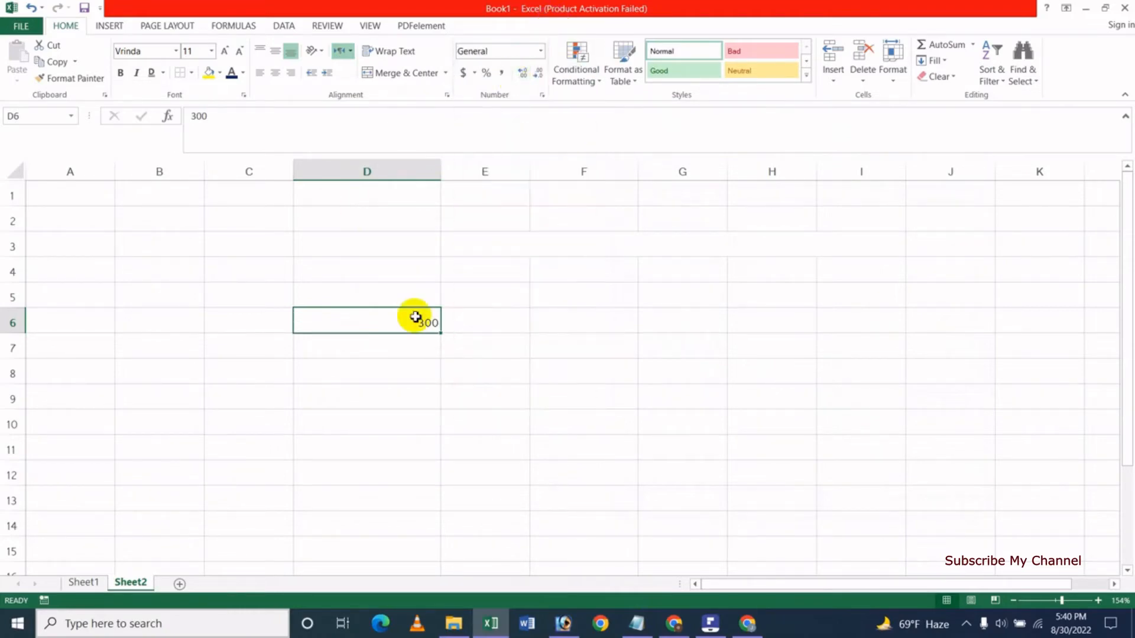
{"action": "left_click", "coordinate": [464, 73]}
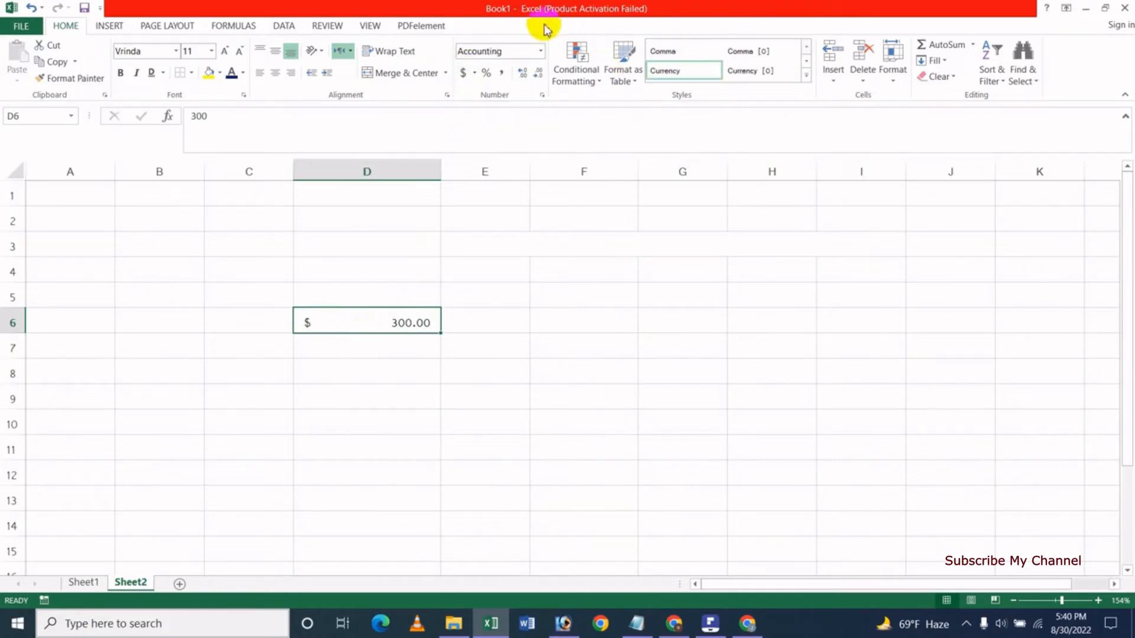
{"action": "left_click", "coordinate": [540, 53]}
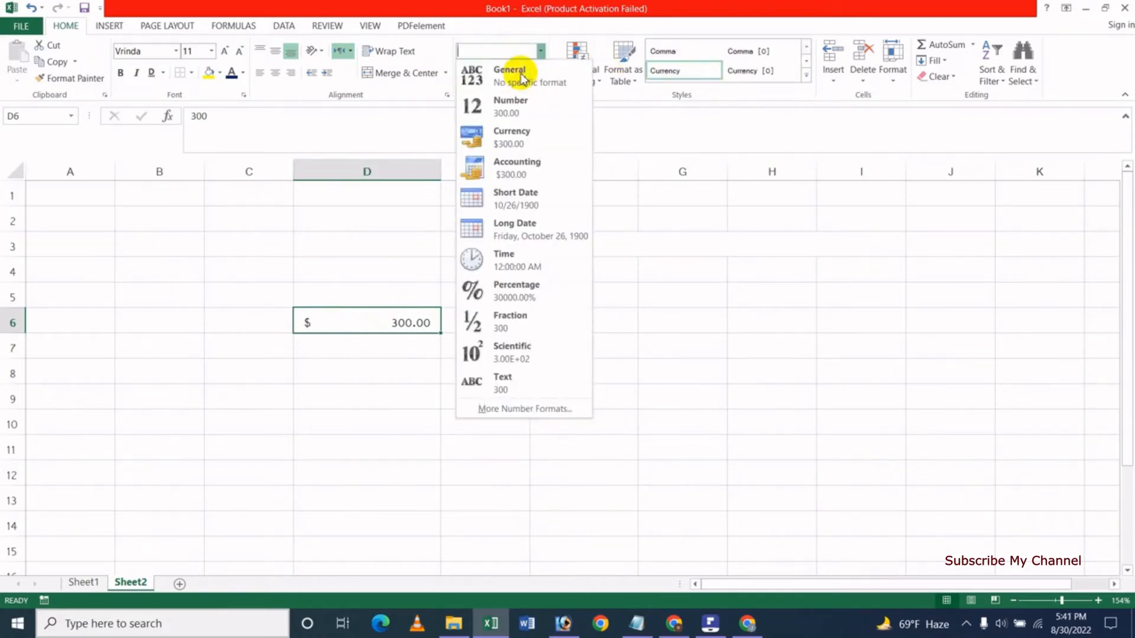
{"action": "left_click", "coordinate": [510, 144]}
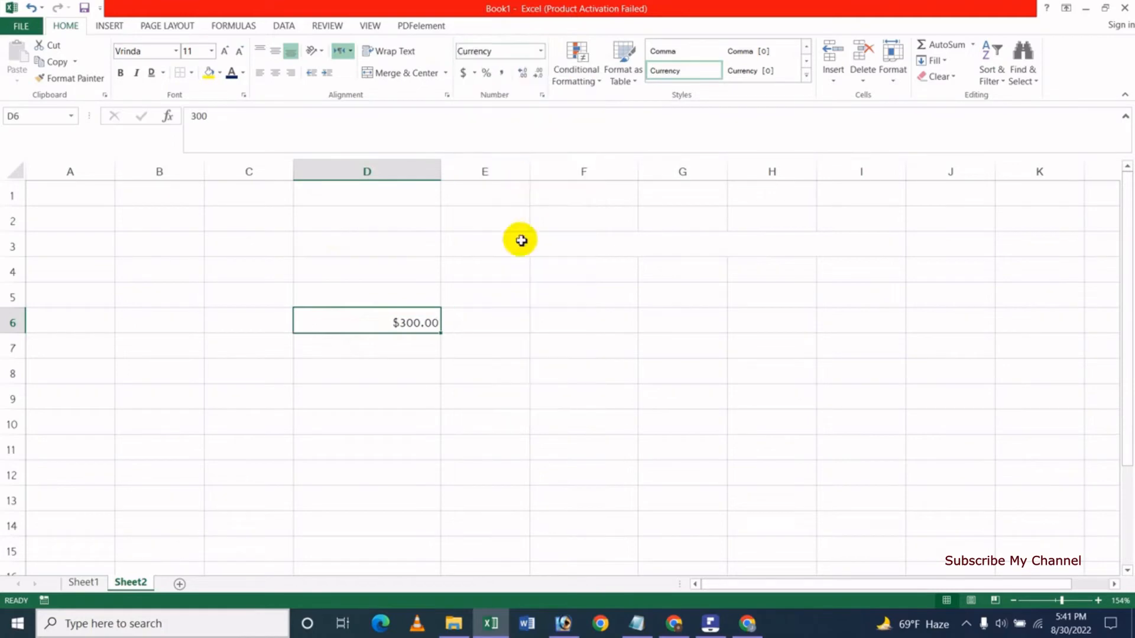
{"action": "left_click", "coordinate": [487, 74]}
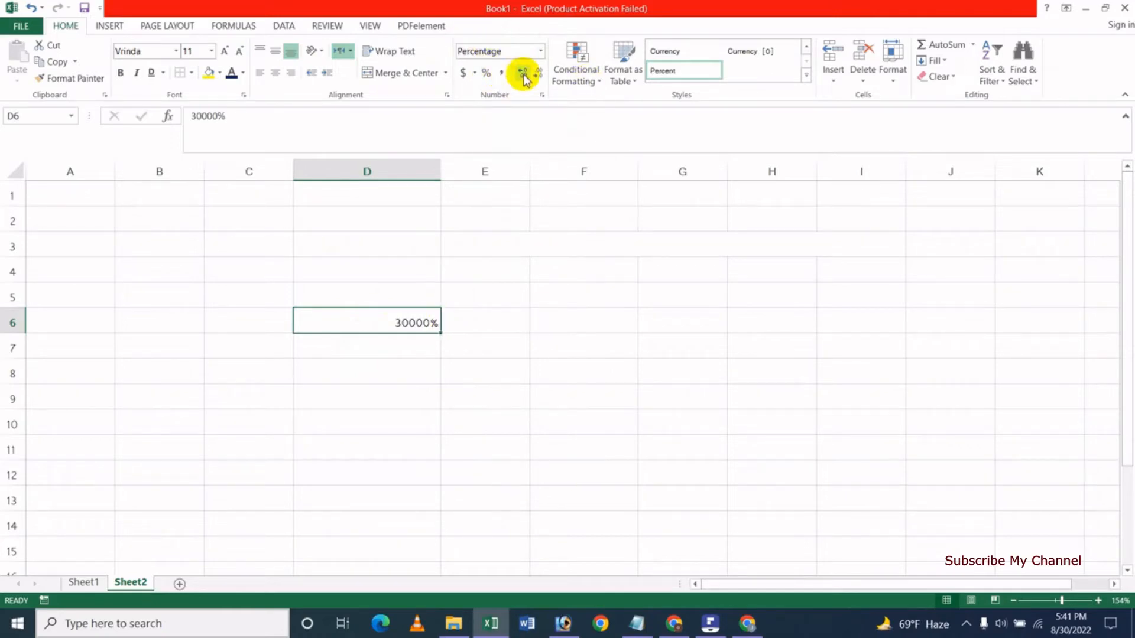
{"action": "left_click", "coordinate": [504, 51]}
{"action": "left_click", "coordinate": [539, 52]}
{"action": "left_click", "coordinate": [507, 70]}
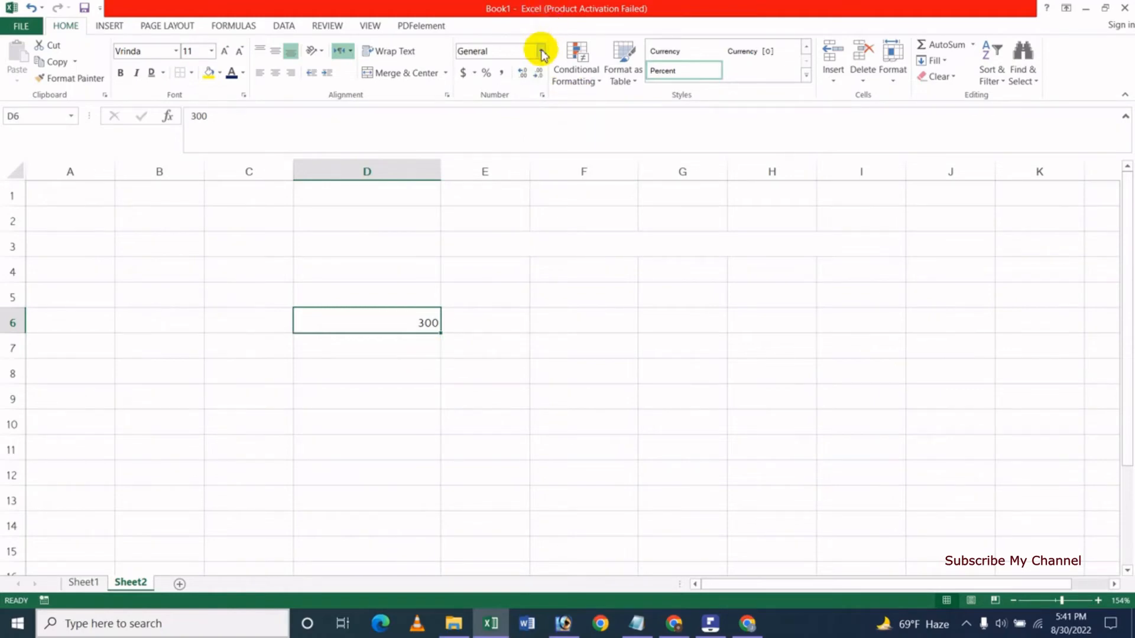
Format D6 as Number and add two extra decimal places.
{"action": "left_click", "coordinate": [541, 52]}
{"action": "left_click", "coordinate": [506, 104]}
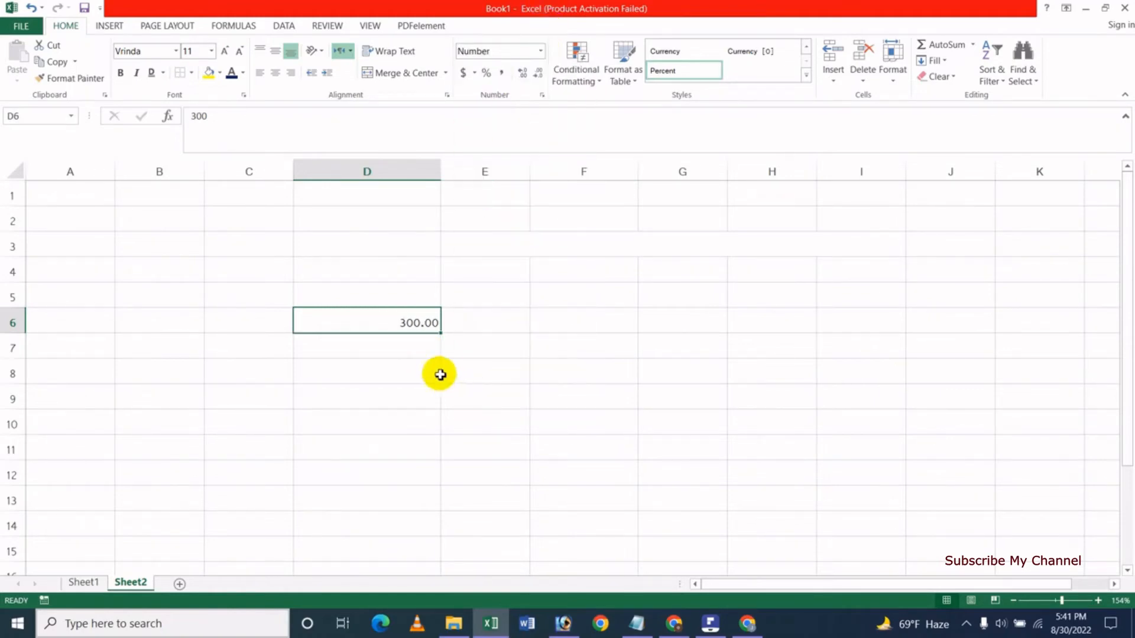
{"action": "left_click", "coordinate": [523, 74]}
{"action": "left_click", "coordinate": [523, 74]}
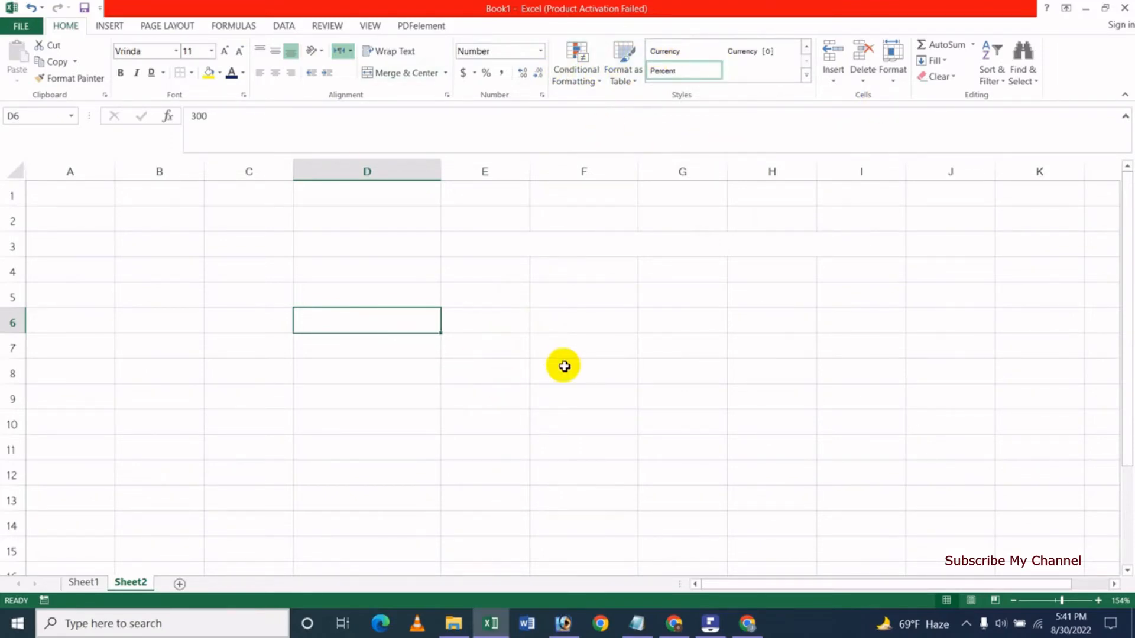
Clear D6 and enter 10 in E5 and 20 in E6.
{"action": "key", "text": "Delete"}
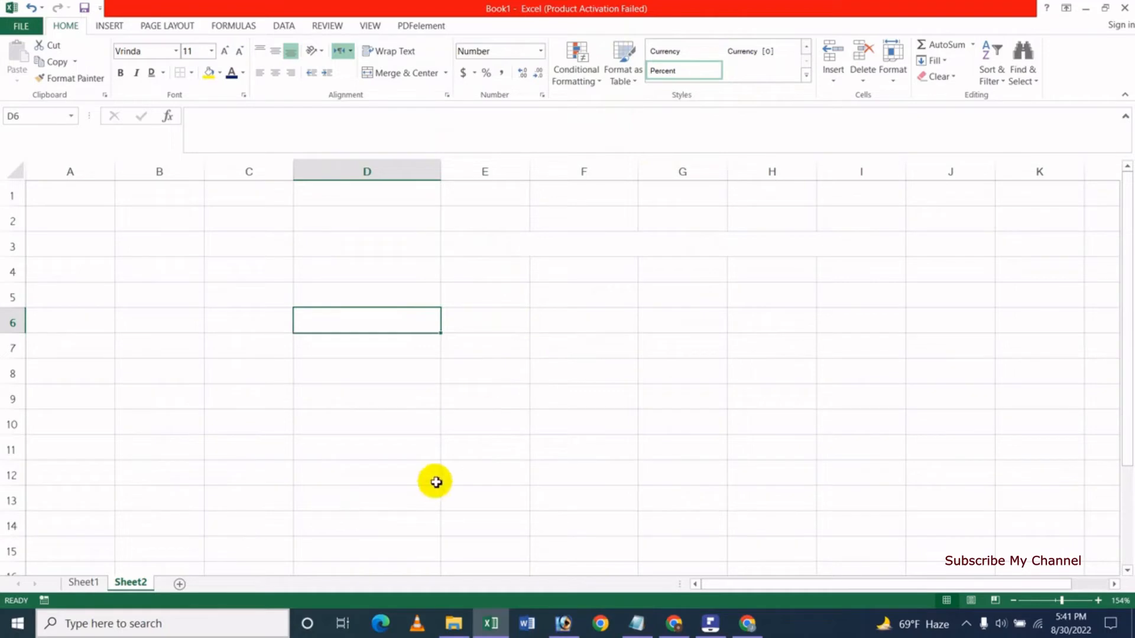
{"action": "left_click", "coordinate": [490, 280]}
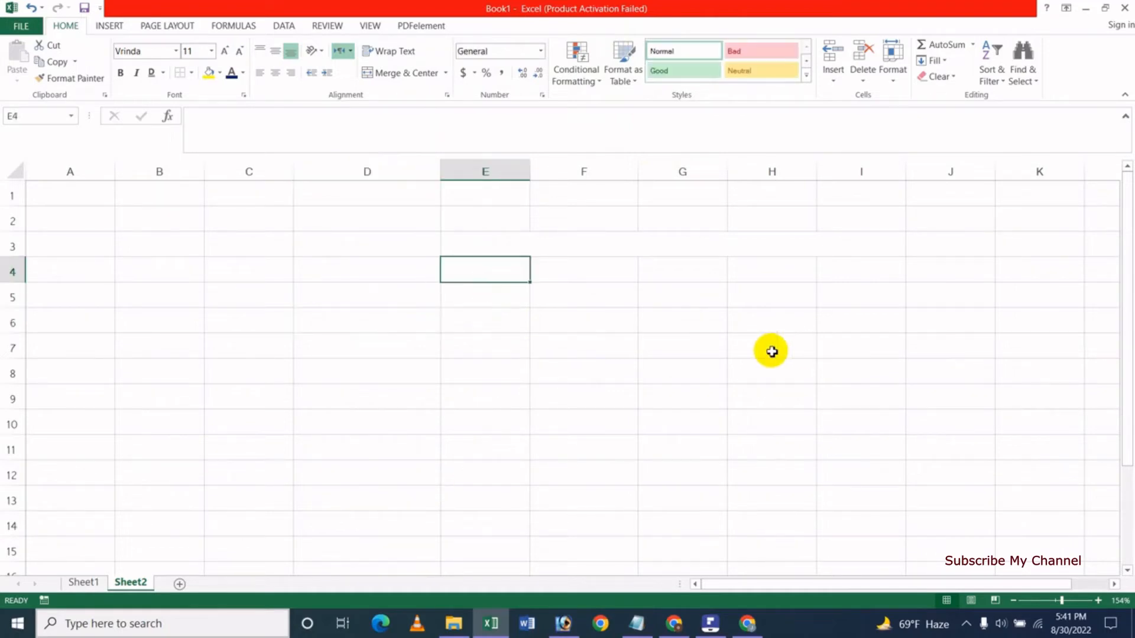
{"action": "left_click", "coordinate": [512, 299]}
{"action": "type", "text": "10"}
{"action": "key", "text": "Return"}
{"action": "type", "text": "20"}
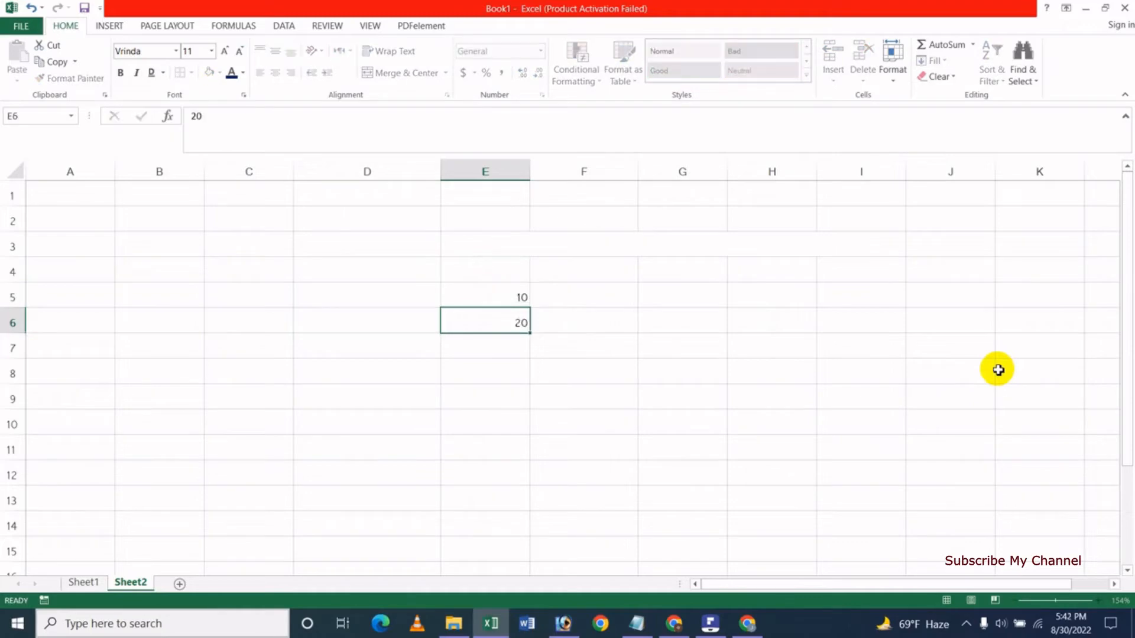
{"action": "key", "text": "Return"}
Extend the 10, 20 series down to E14 so it reaches 100.
{"action": "left_click", "coordinate": [498, 299]}
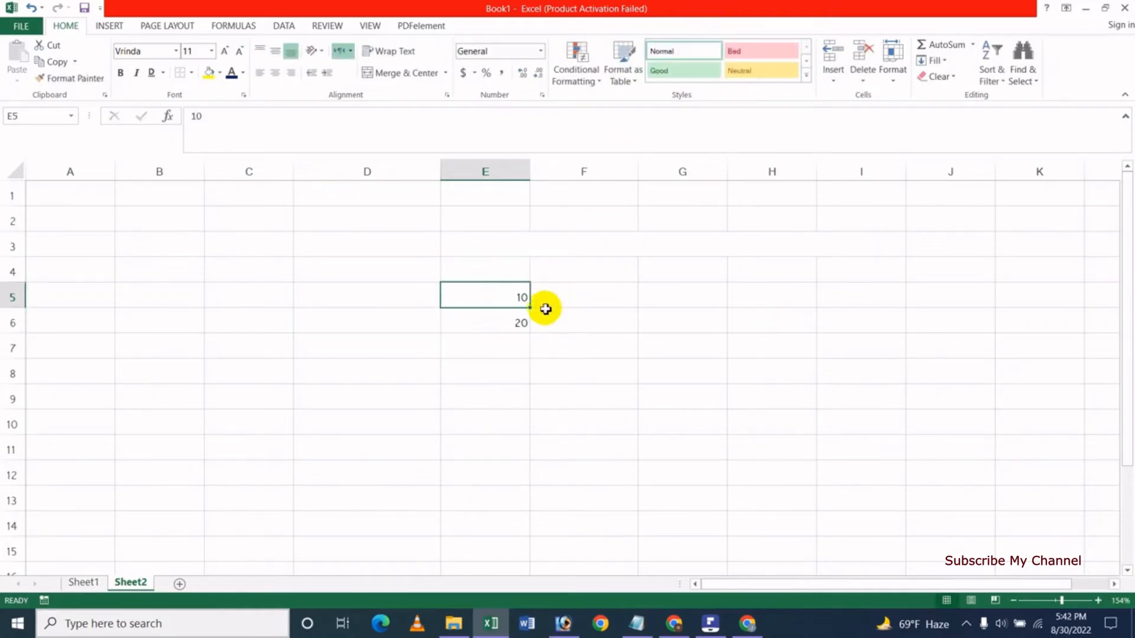
{"action": "left_click_drag", "start_coordinate": [508, 304], "coordinate": [523, 526]}
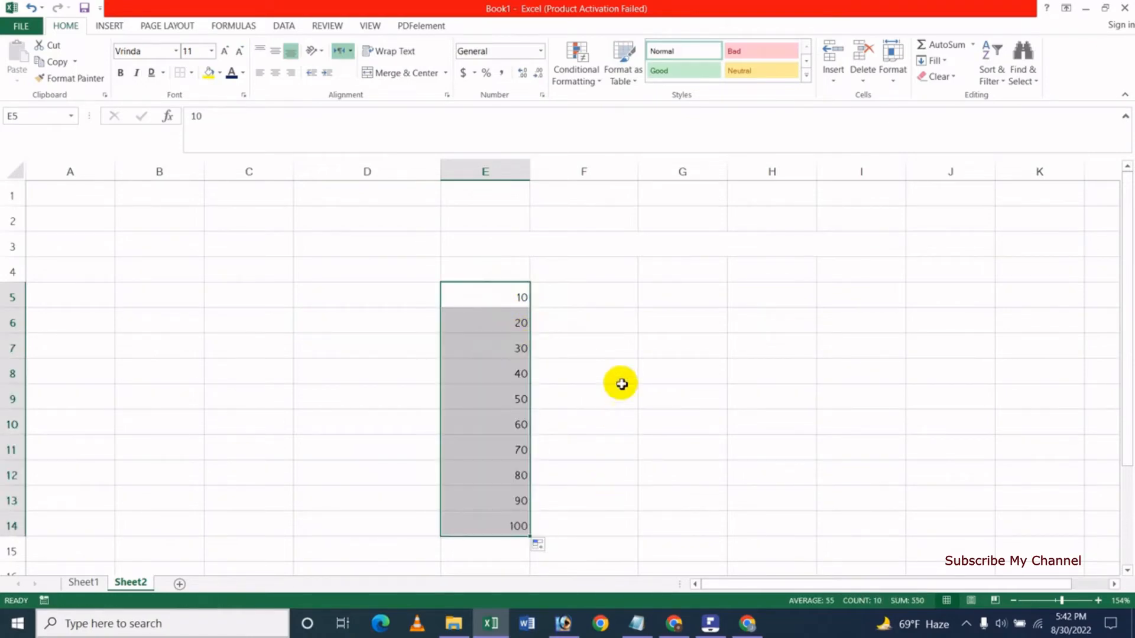
{"action": "left_click", "coordinate": [620, 327]}
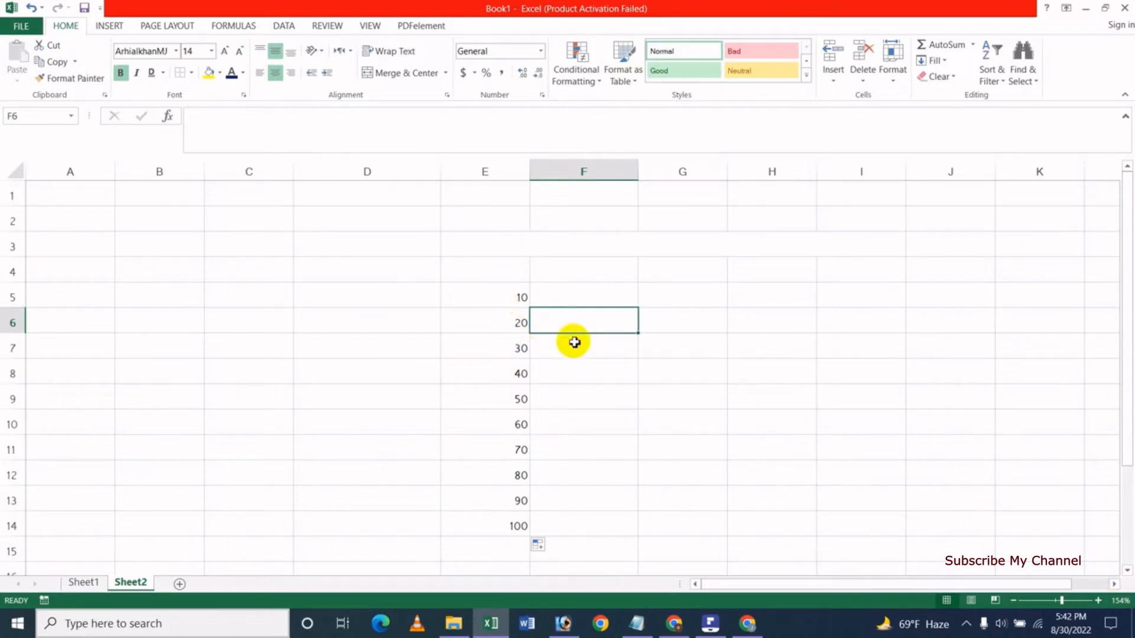
Add a Greater Than highlight rule to E5:E14, changing the threshold from 55 to 80.
{"action": "left_click_drag", "start_coordinate": [502, 303], "coordinate": [503, 521]}
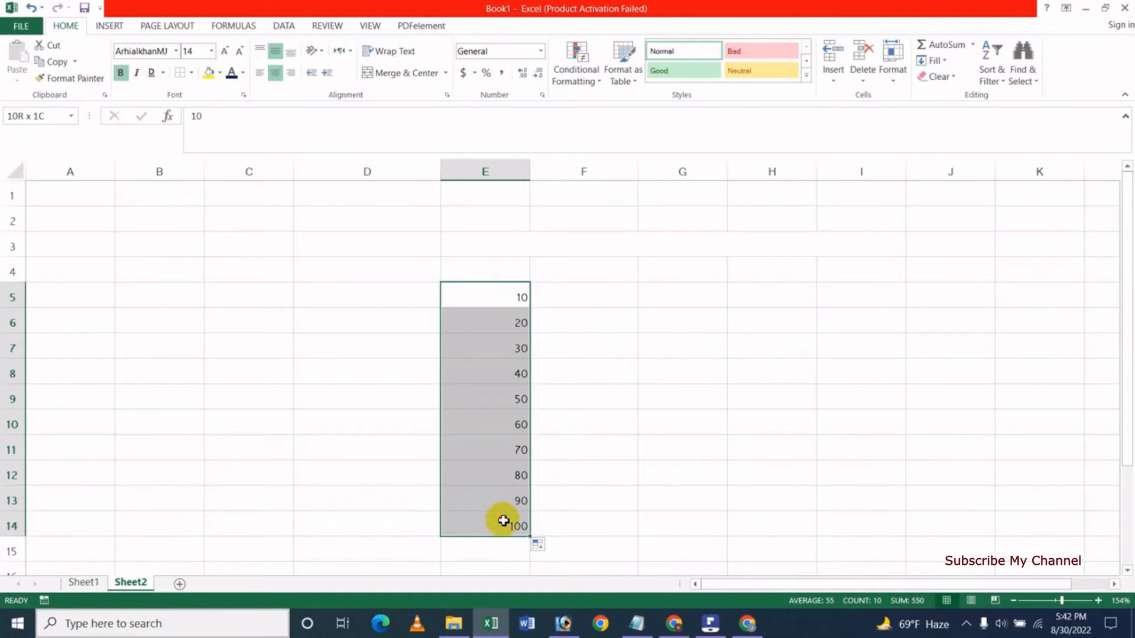
{"action": "left_click", "coordinate": [589, 83]}
{"action": "mouse_move", "coordinate": [601, 121]}
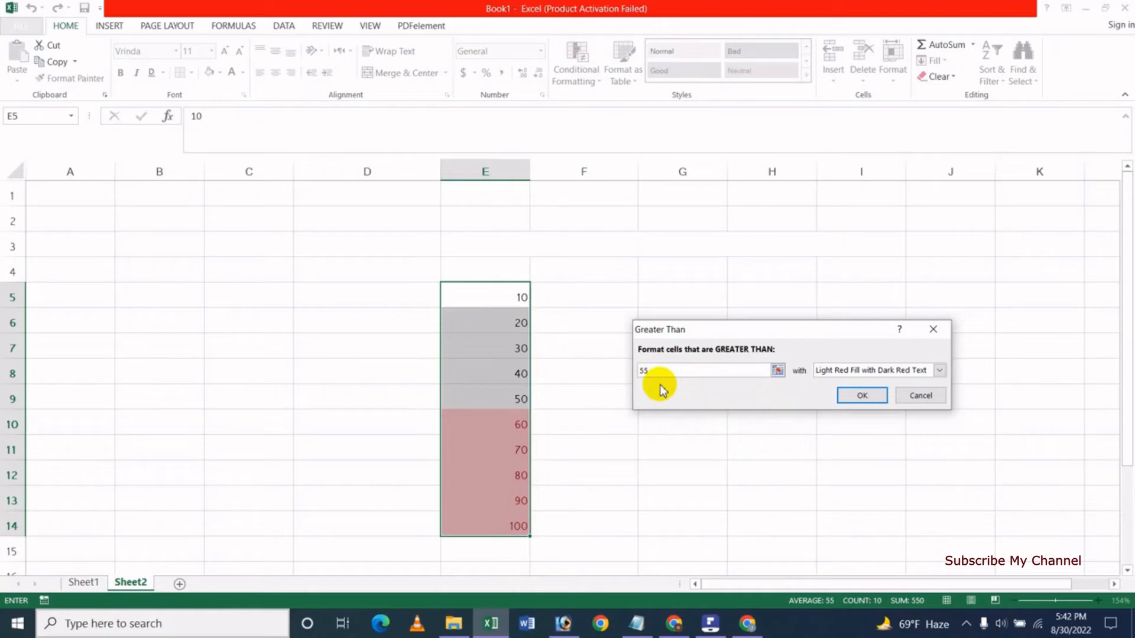
{"action": "key", "text": "BackSpace"}
{"action": "key", "text": "BackSpace"}
{"action": "type", "text": "8"}
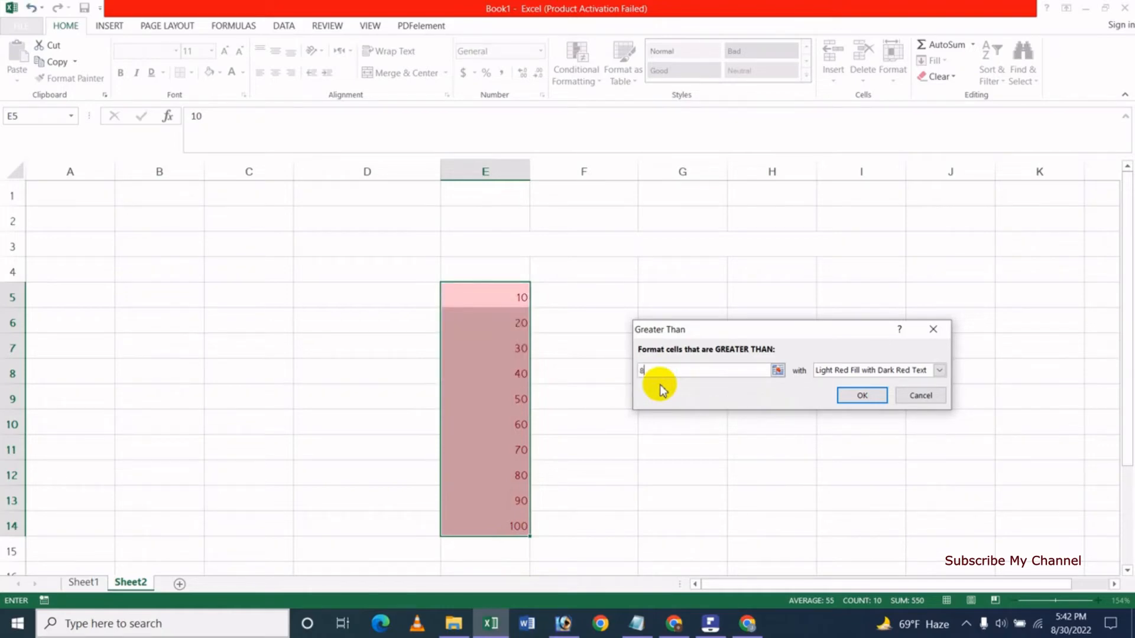
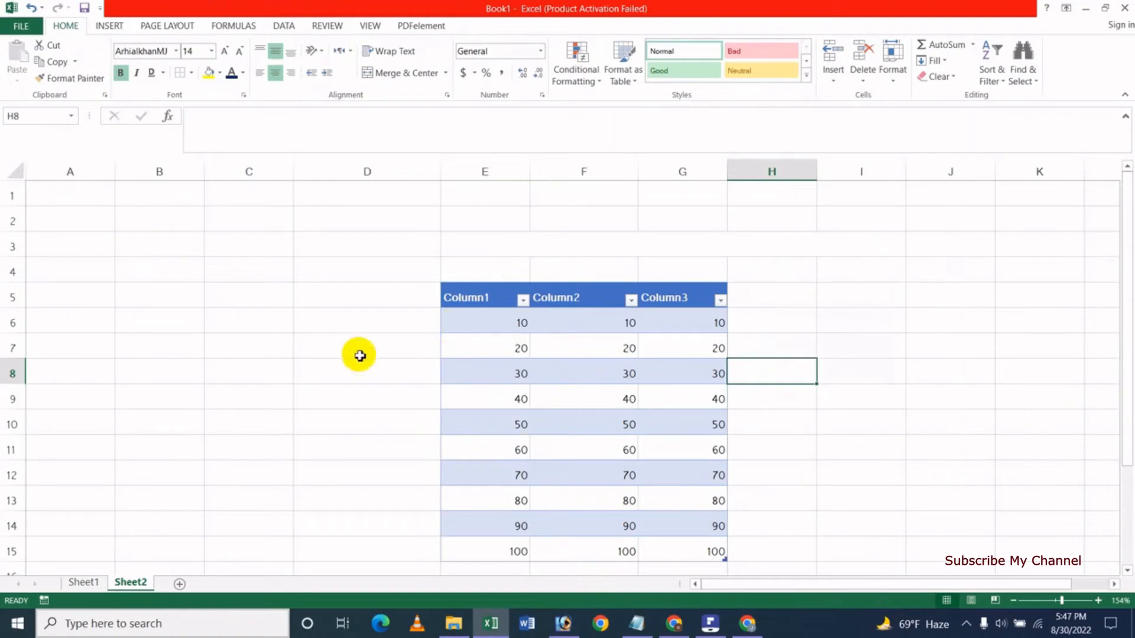
Undo the table formatting and enter the headers abc, nuf and sdfd in E4:G4.
{"action": "key", "text": "ctrl+z"}
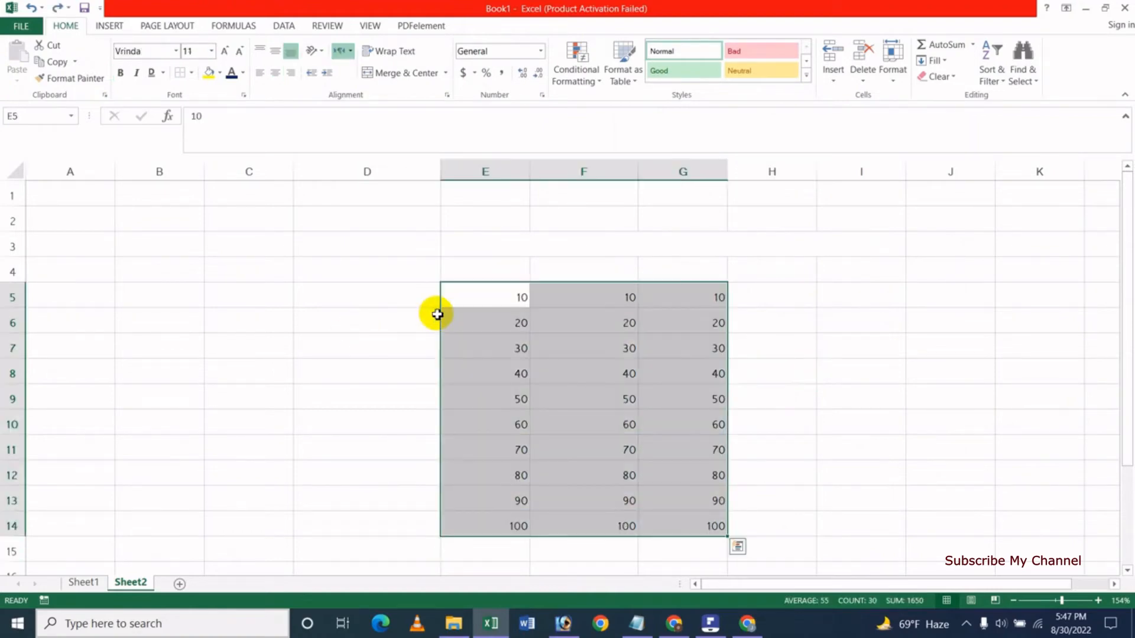
{"action": "left_click", "coordinate": [494, 267]}
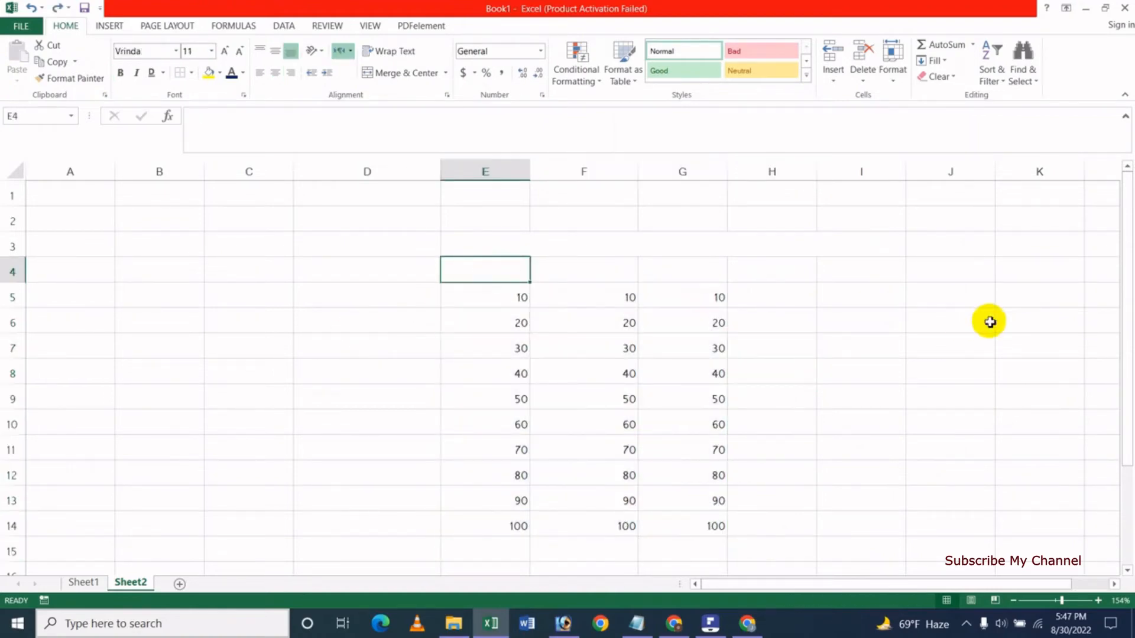
{"action": "type", "text": "abc"}
{"action": "key", "text": "Tab"}
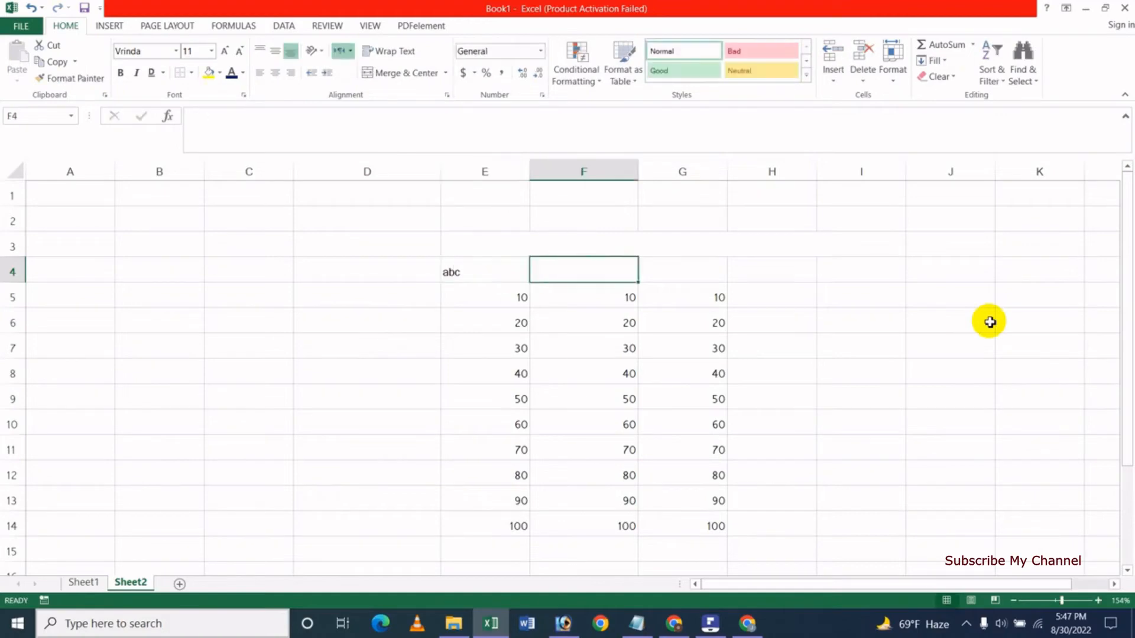
{"action": "key", "text": "BackSpace"}
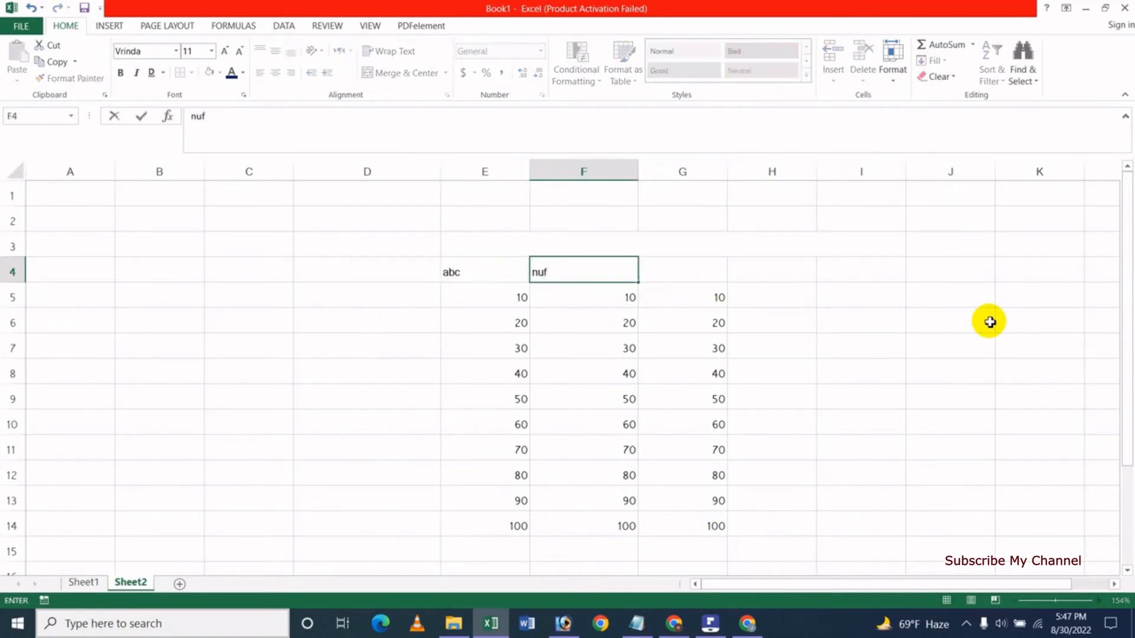
{"action": "key", "text": "Tab"}
{"action": "type", "text": "sdfd"}
{"action": "left_click", "coordinate": [950, 323]}
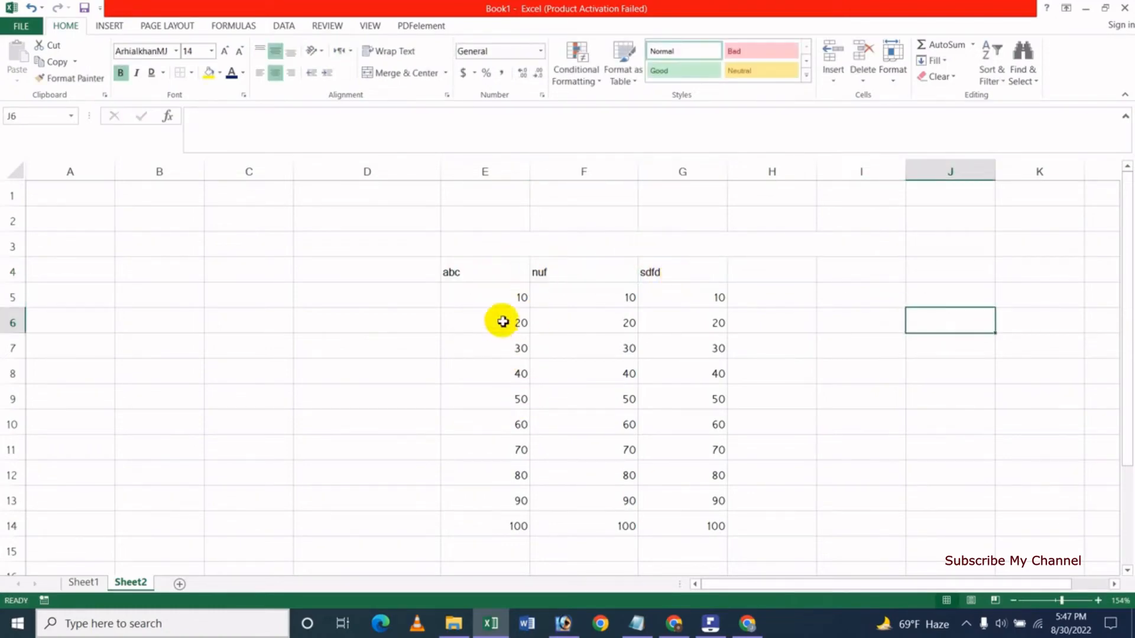
Centre the headers and the values in E5:G14, then select E4:G14.
{"action": "left_click_drag", "start_coordinate": [494, 274], "coordinate": [668, 266]}
{"action": "left_click", "coordinate": [276, 73]}
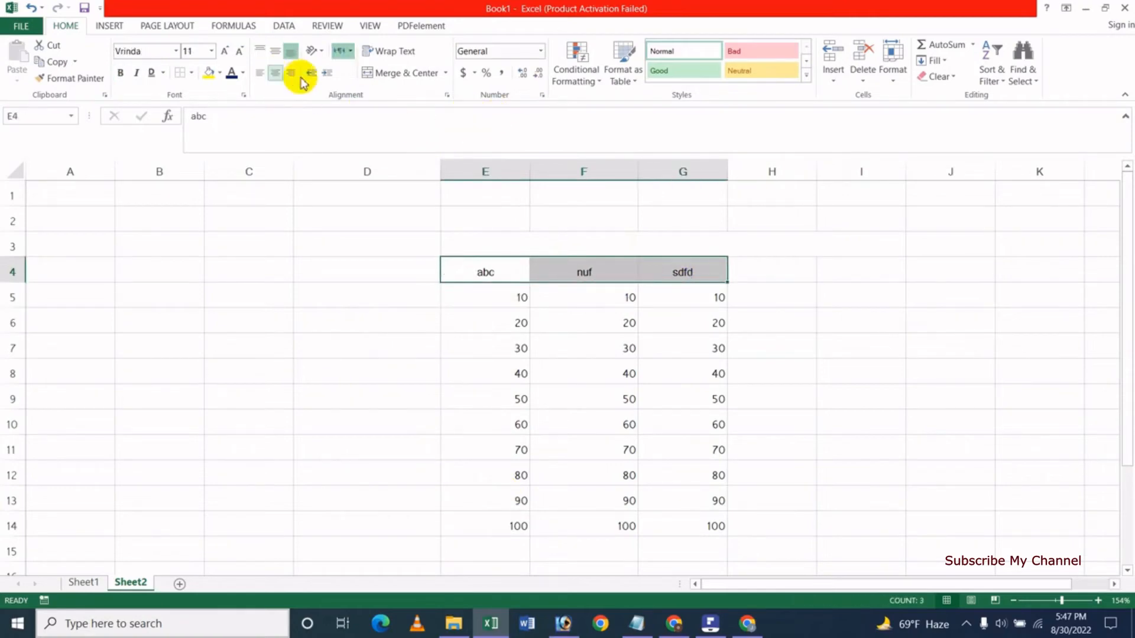
{"action": "left_click_drag", "start_coordinate": [498, 302], "coordinate": [669, 520]}
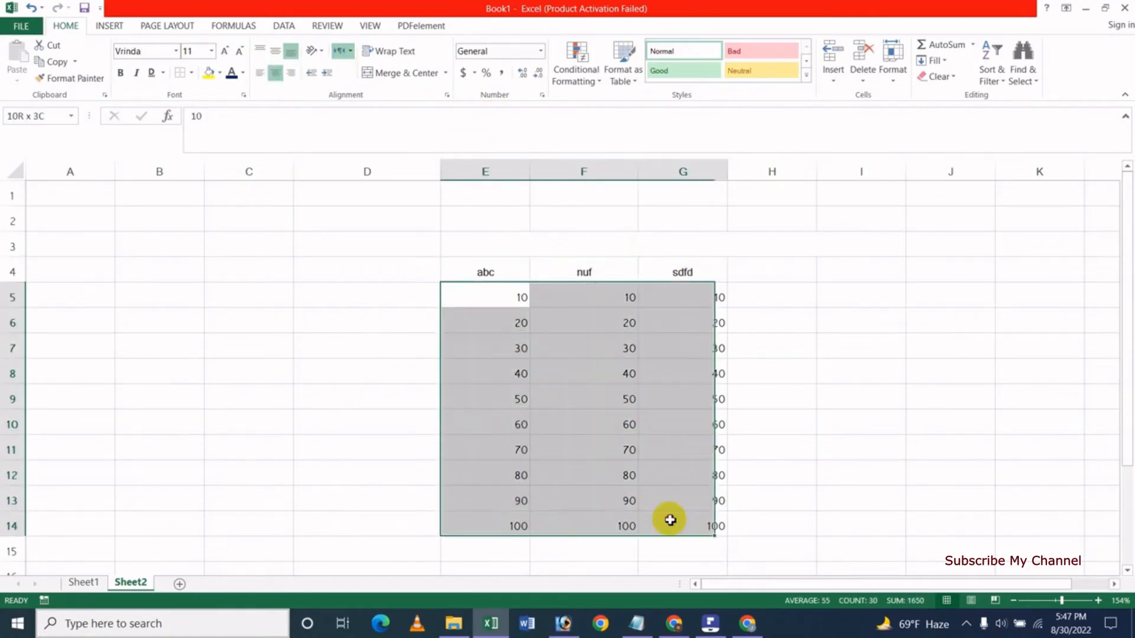
{"action": "left_click", "coordinate": [276, 73]}
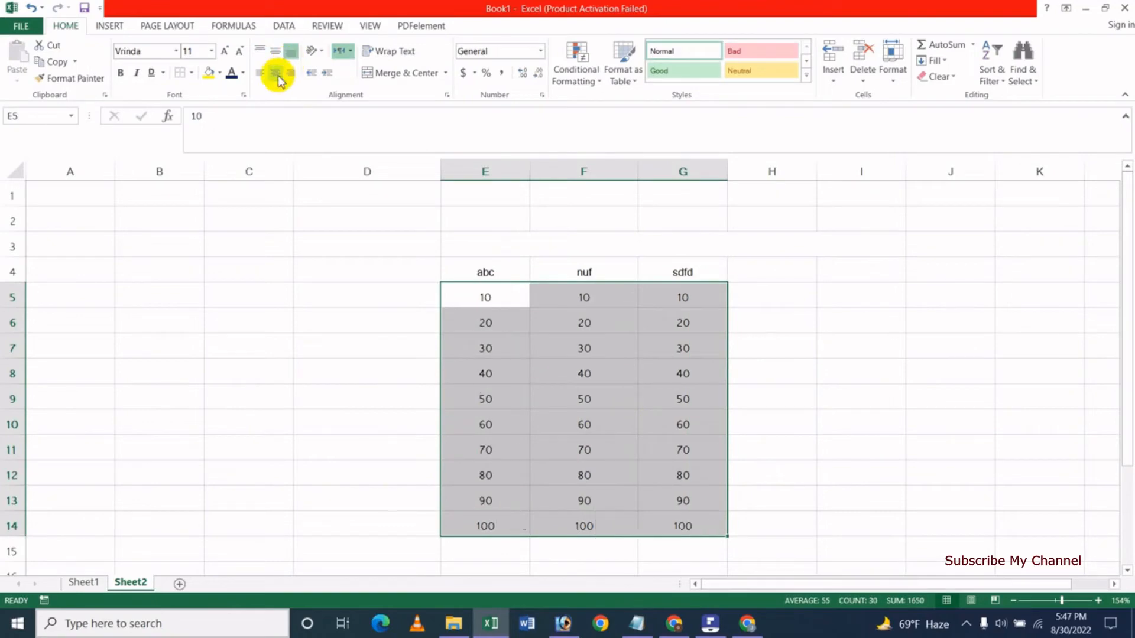
{"action": "left_click", "coordinate": [505, 280]}
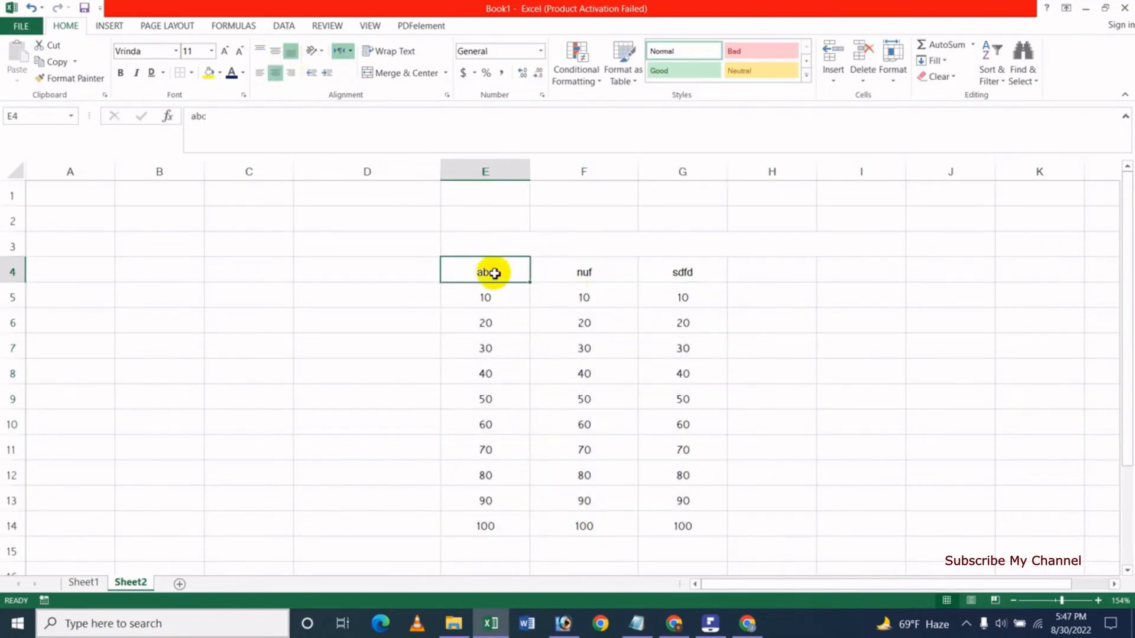
{"action": "left_click_drag", "start_coordinate": [481, 271], "coordinate": [673, 298]}
{"action": "left_click_drag", "start_coordinate": [670, 382], "coordinate": [662, 523]}
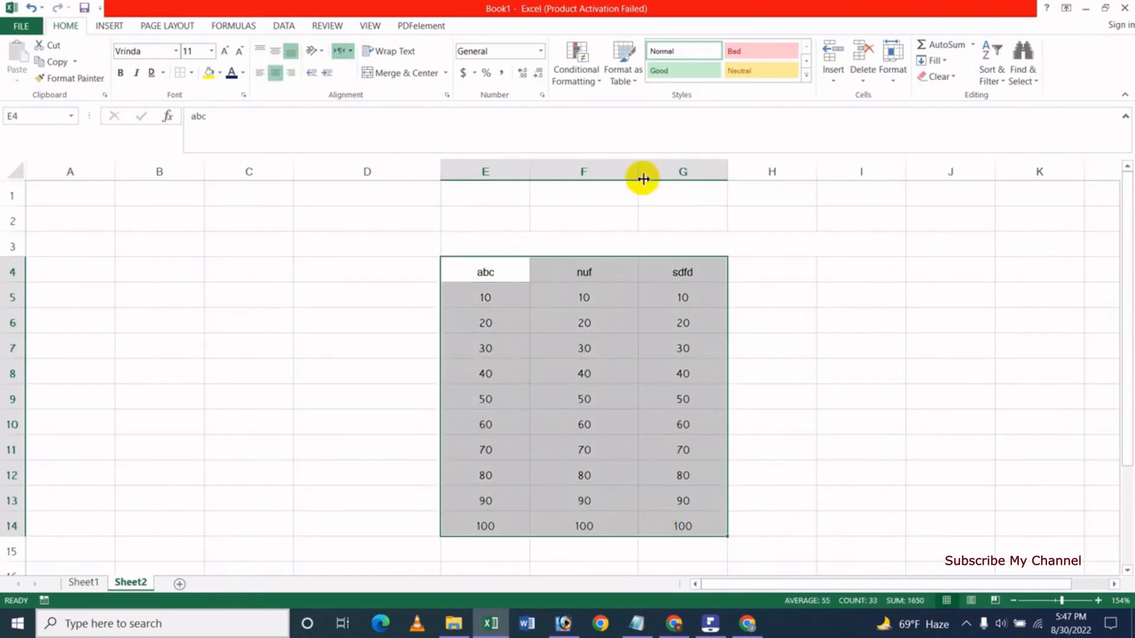
Format E4:G14 as an orange medium-style table with row 4 as headers.
{"action": "left_click", "coordinate": [632, 83]}
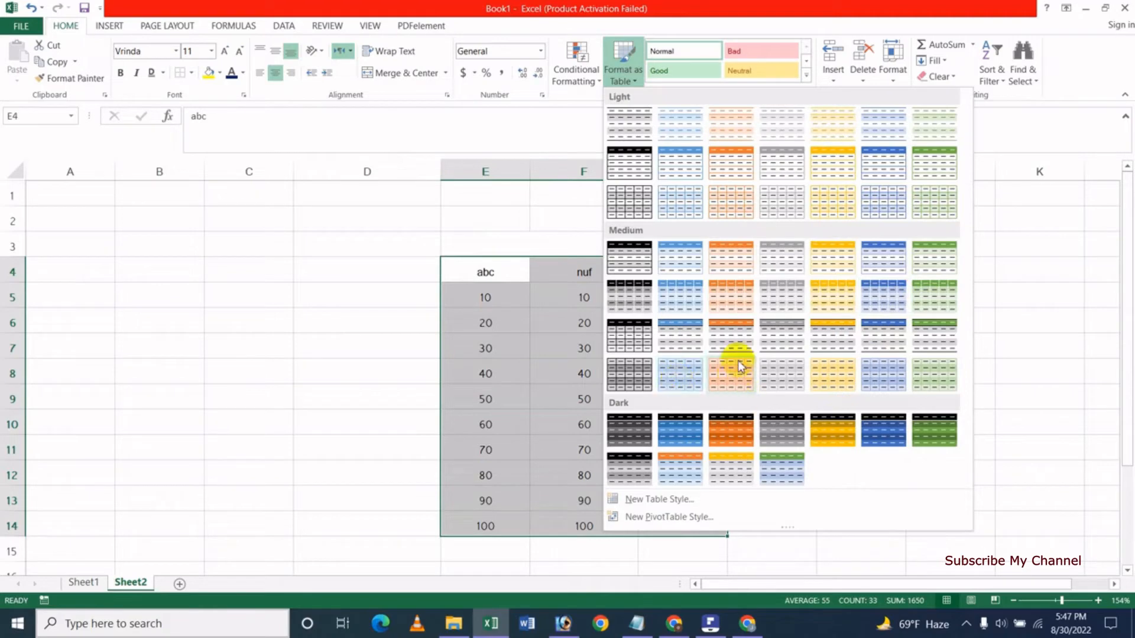
{"action": "left_click", "coordinate": [733, 298]}
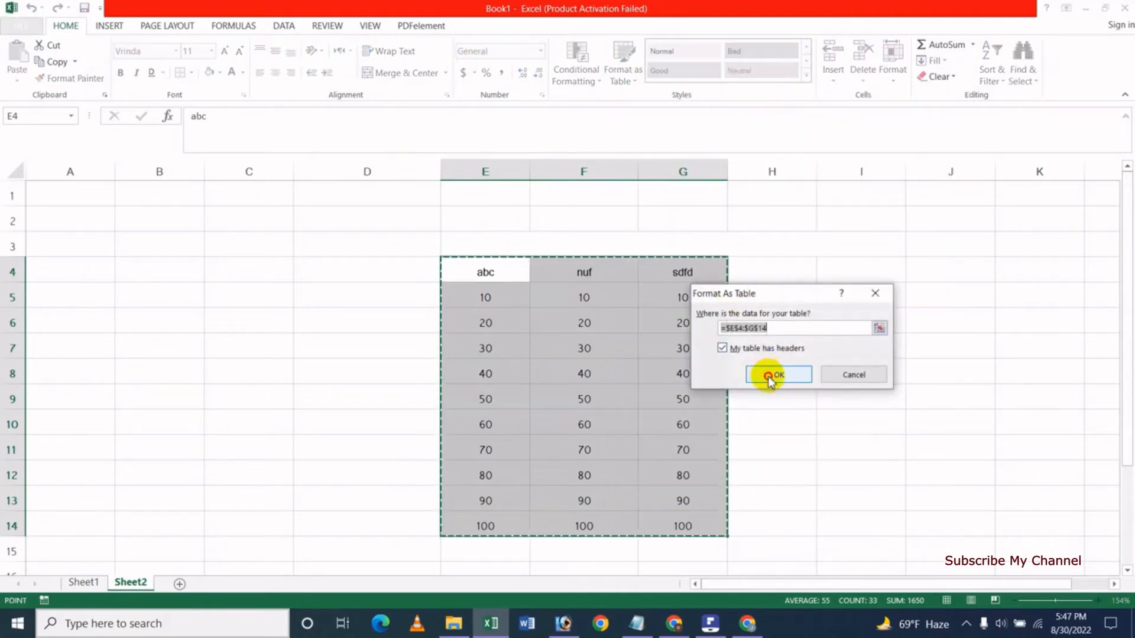
{"action": "left_click", "coordinate": [768, 375]}
{"action": "left_click", "coordinate": [818, 377]}
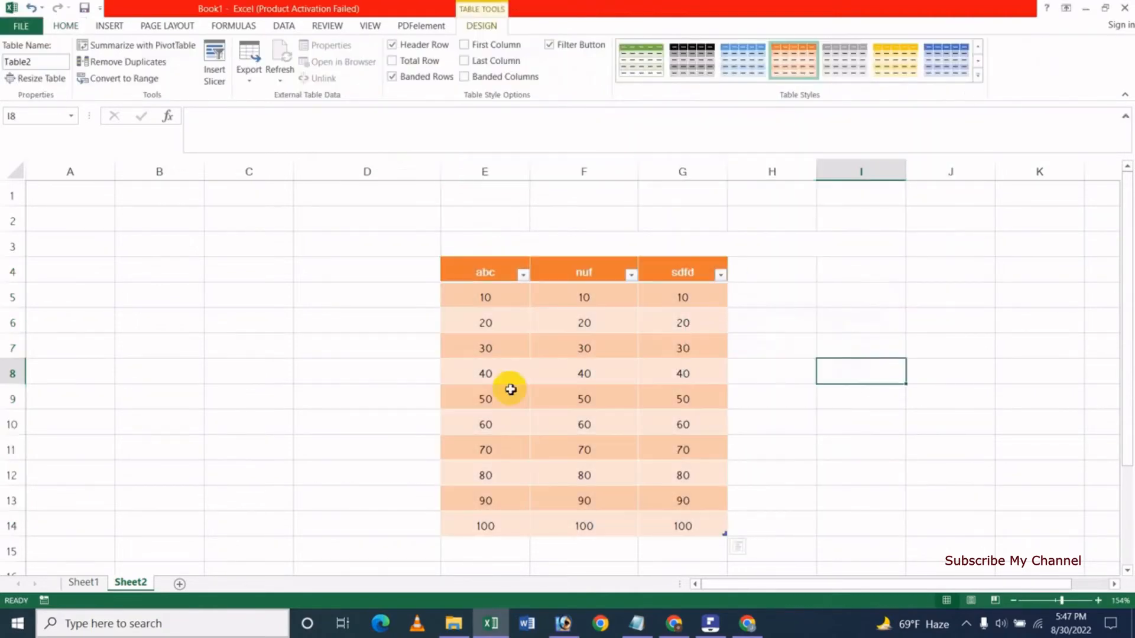
{"action": "left_click", "coordinate": [522, 277]}
{"action": "left_click", "coordinate": [364, 296]}
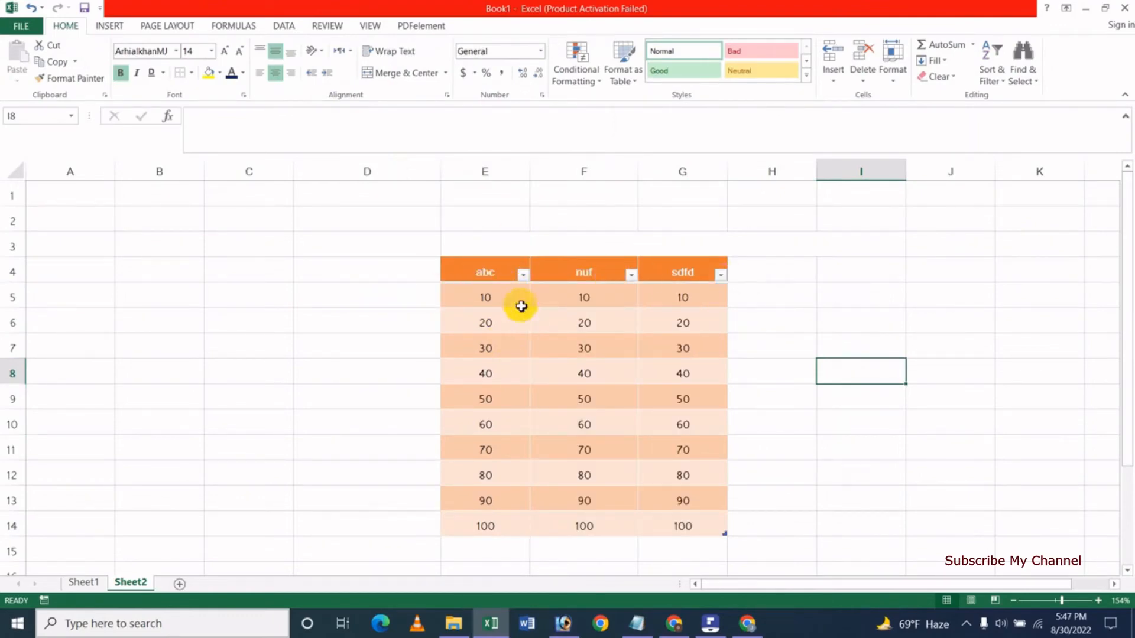
Filter the abc column to exclude 40 and 50.
{"action": "left_click", "coordinate": [523, 274]}
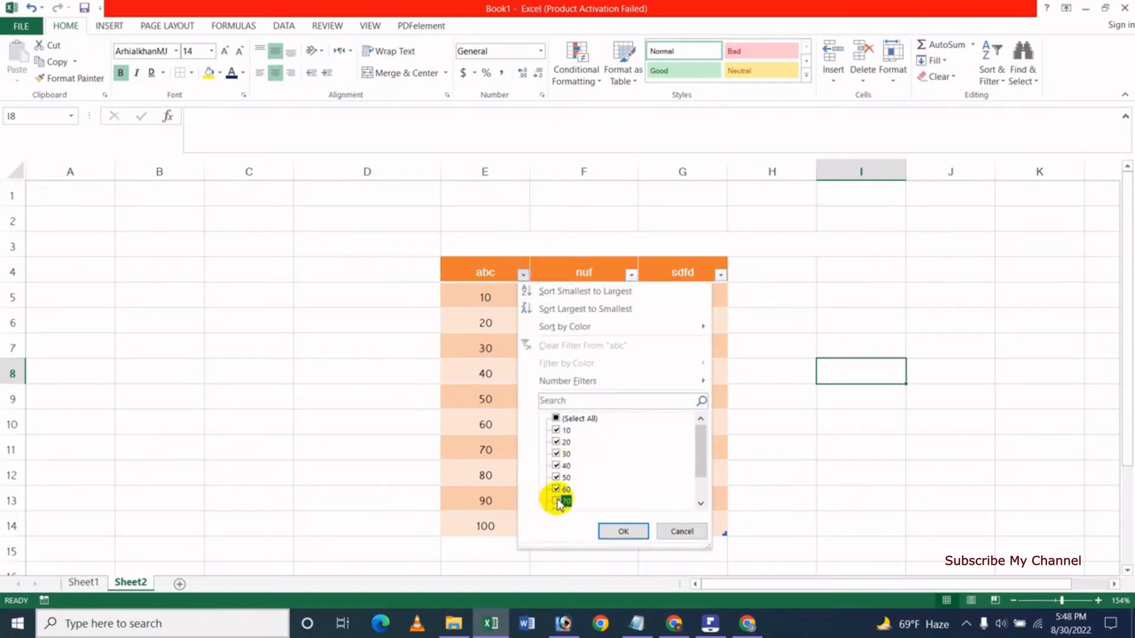
{"action": "left_click", "coordinate": [557, 476]}
{"action": "left_click", "coordinate": [556, 465]}
{"action": "left_click", "coordinate": [624, 531]}
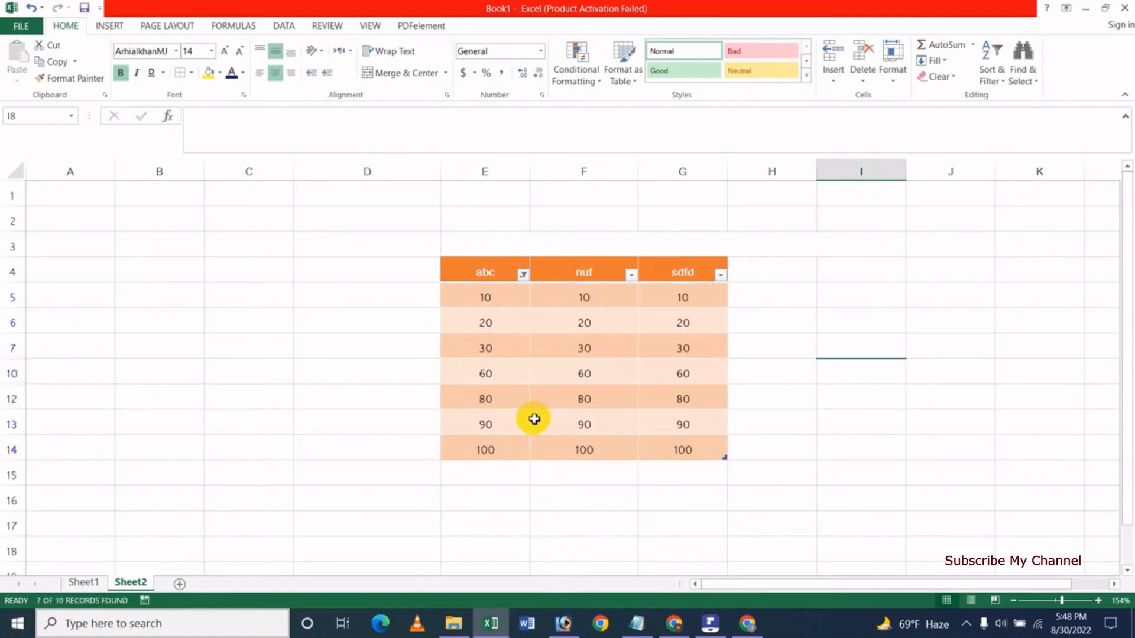
{"action": "left_click", "coordinate": [637, 91]}
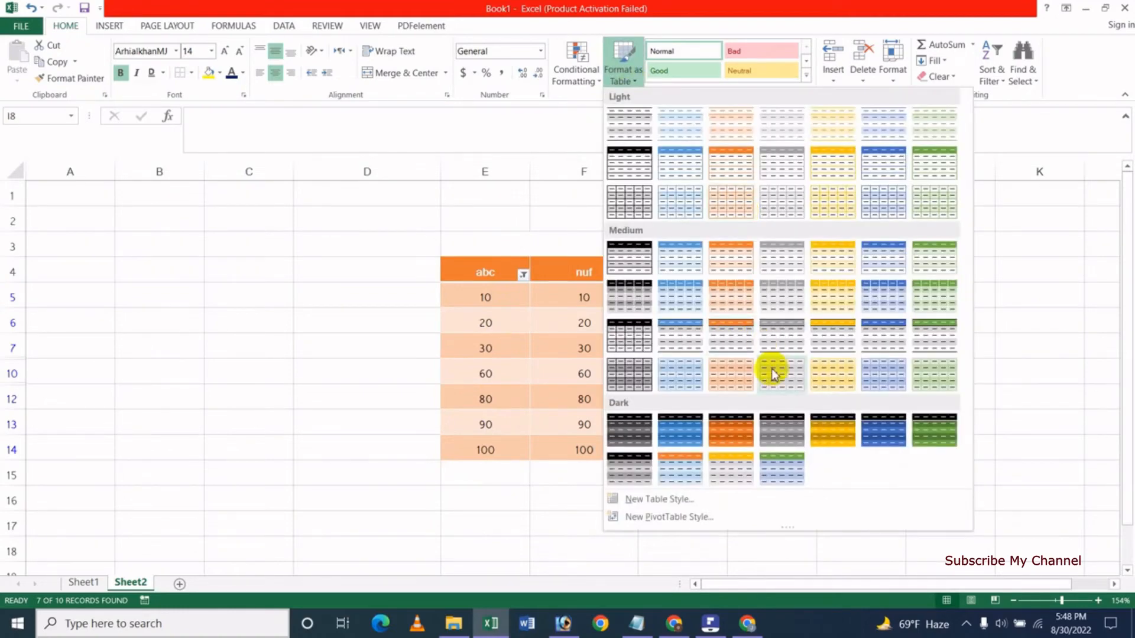
{"action": "left_click", "coordinate": [442, 269]}
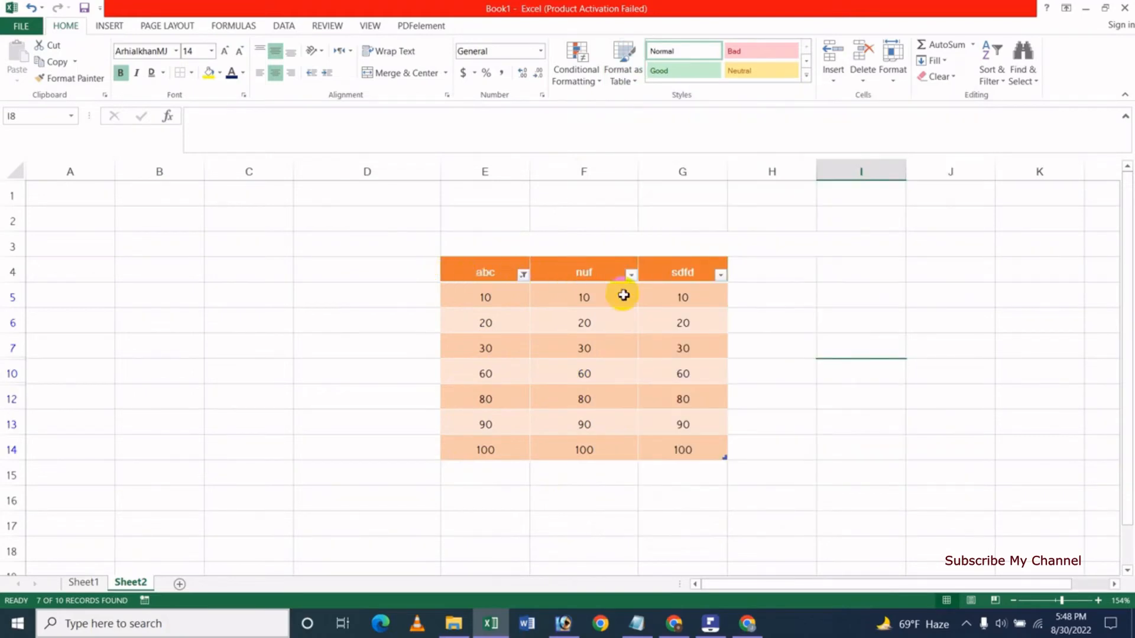
Filter the nuf column to exclude 30, 80 and 100.
{"action": "left_click", "coordinate": [631, 276]}
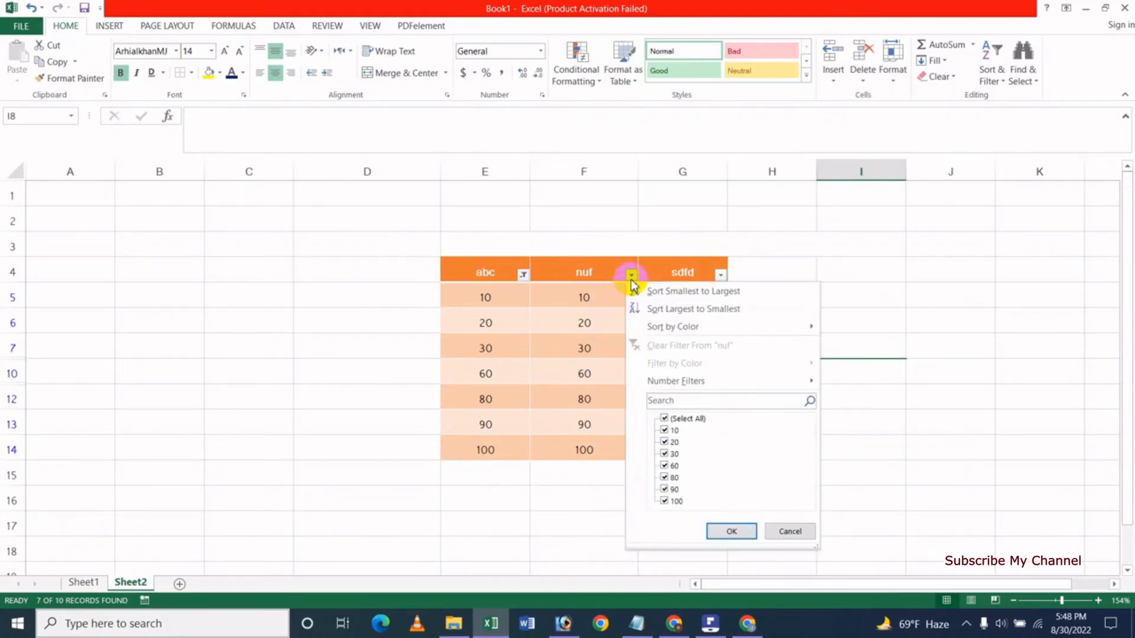
{"action": "left_click", "coordinate": [663, 500]}
{"action": "left_click", "coordinate": [664, 478]}
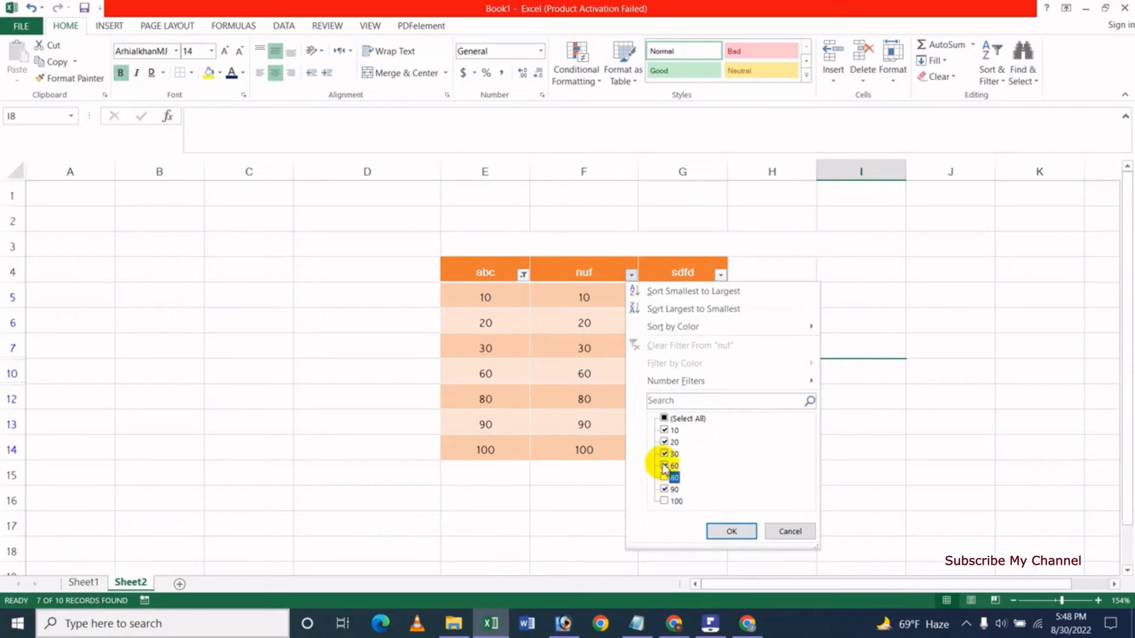
{"action": "left_click", "coordinate": [663, 455]}
{"action": "left_click", "coordinate": [723, 527]}
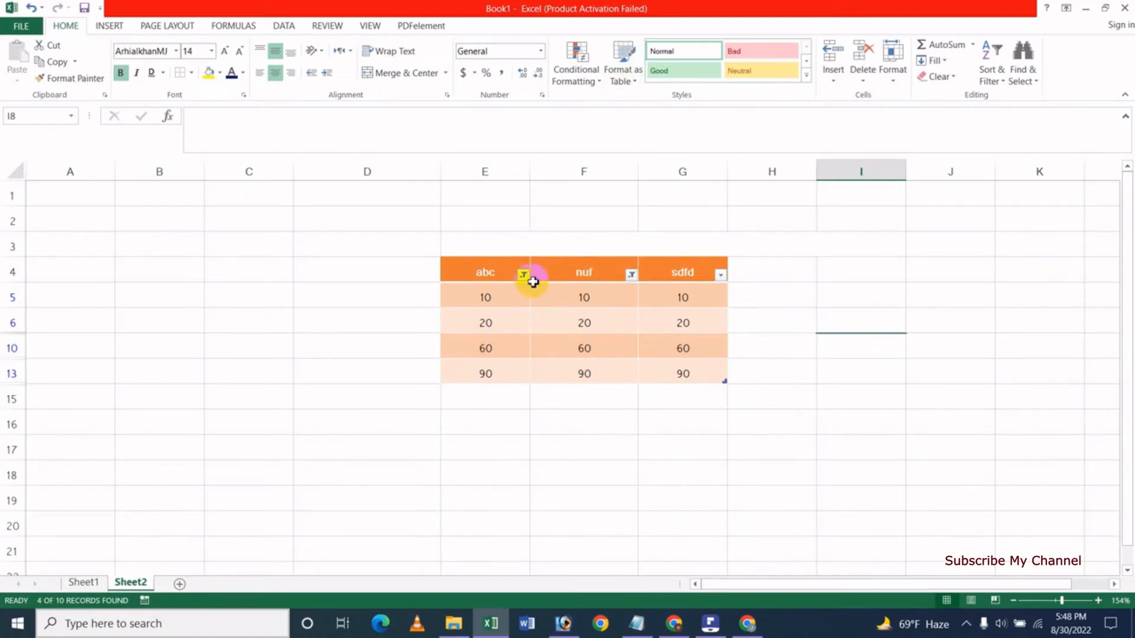
{"action": "left_click", "coordinate": [514, 316]}
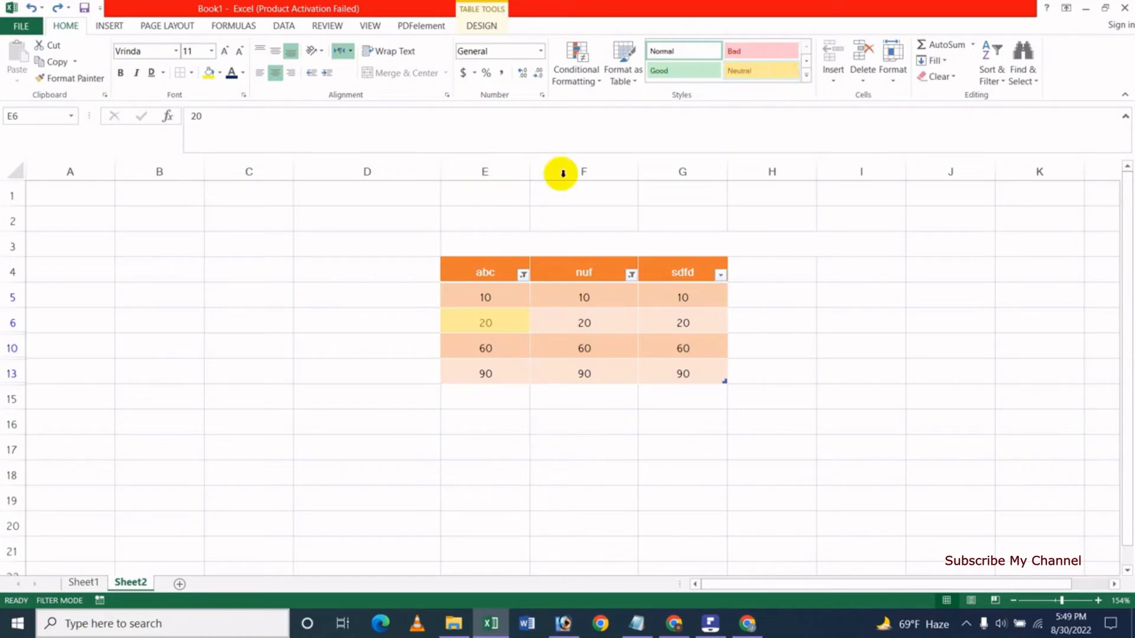
Apply the yellow Neutral cell style to the visible table cells, headers included.
{"action": "left_click", "coordinate": [553, 448]}
{"action": "left_click_drag", "start_coordinate": [484, 271], "coordinate": [683, 372]}
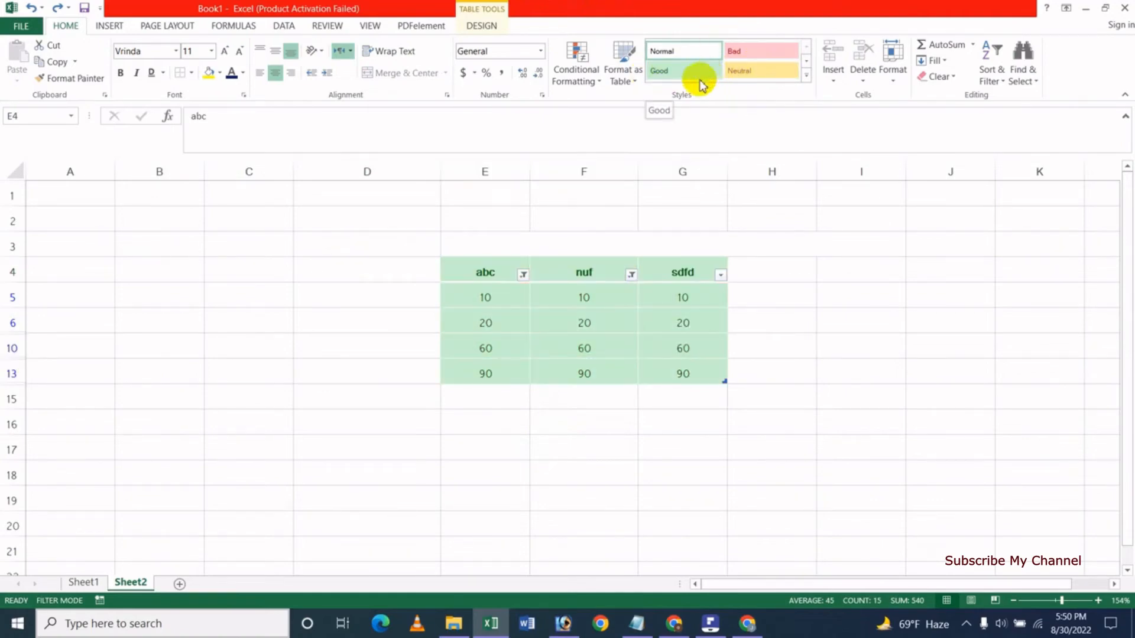
{"action": "left_click", "coordinate": [742, 69]}
{"action": "left_click", "coordinate": [613, 370]}
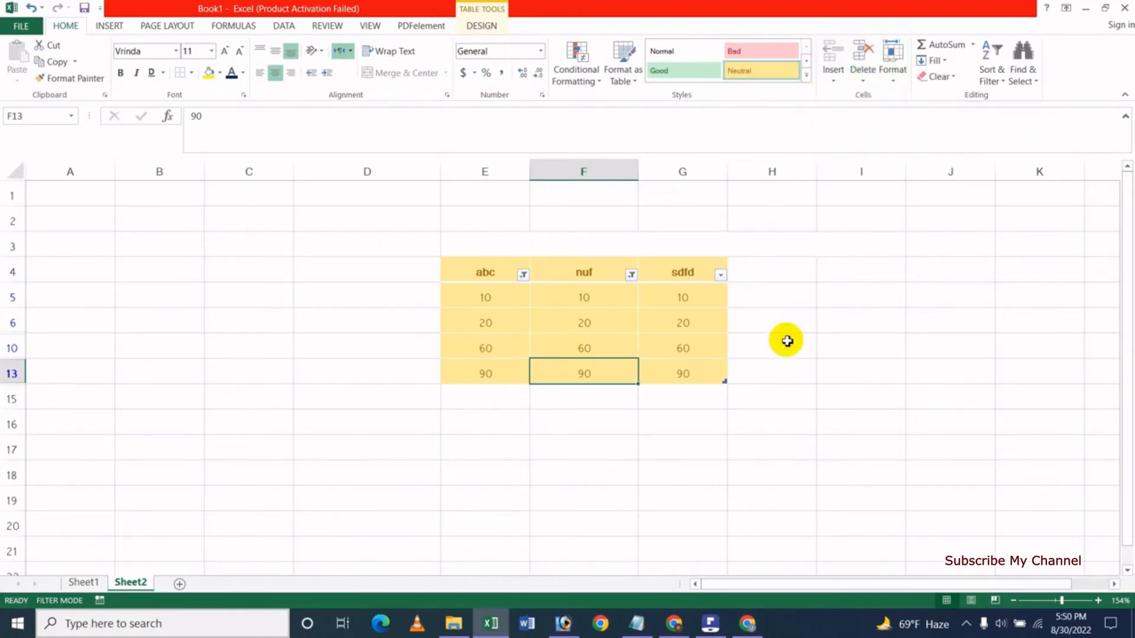
Insert a new blank Sheet4 from the Cells group, then delete it again.
{"action": "left_click", "coordinate": [833, 81]}
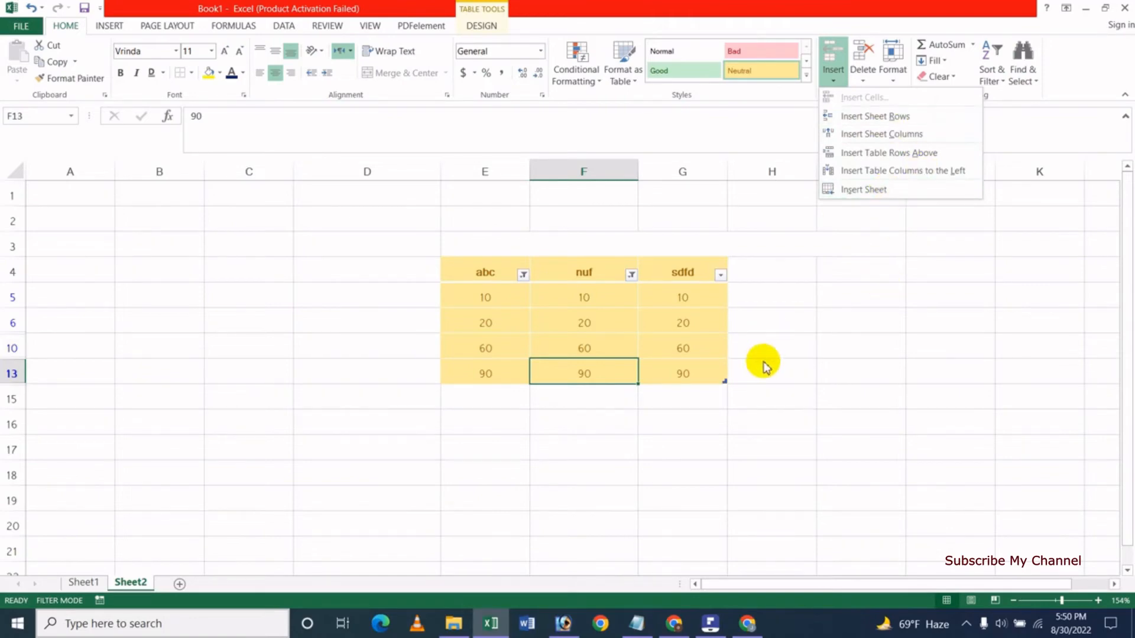
{"action": "left_click", "coordinate": [865, 195]}
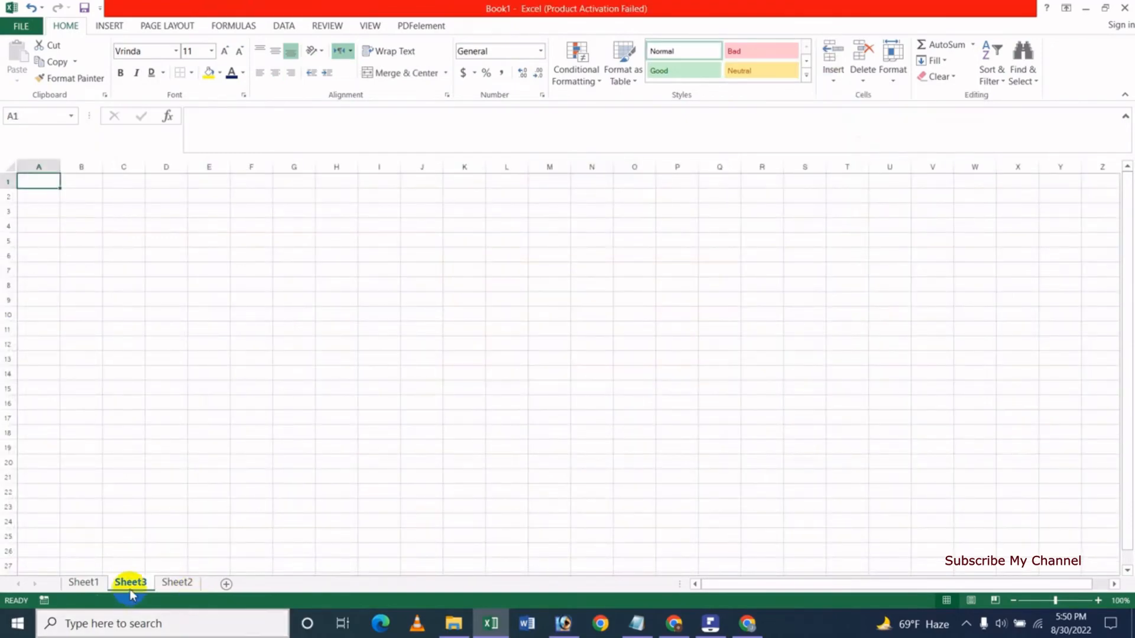
{"action": "left_click", "coordinate": [184, 583]}
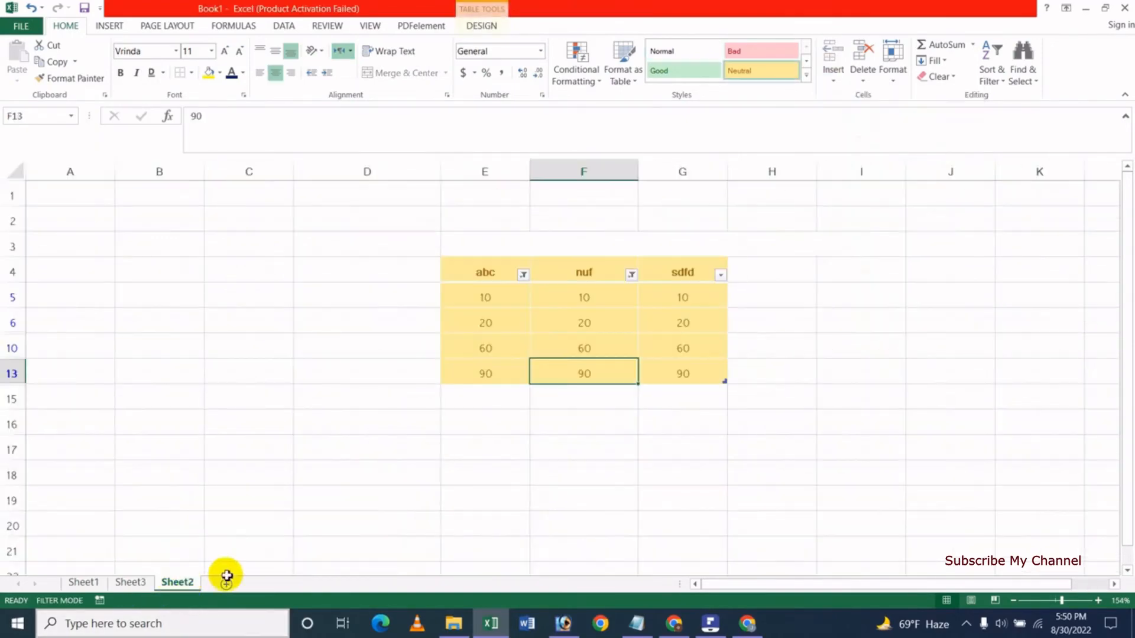
{"action": "left_click", "coordinate": [835, 77]}
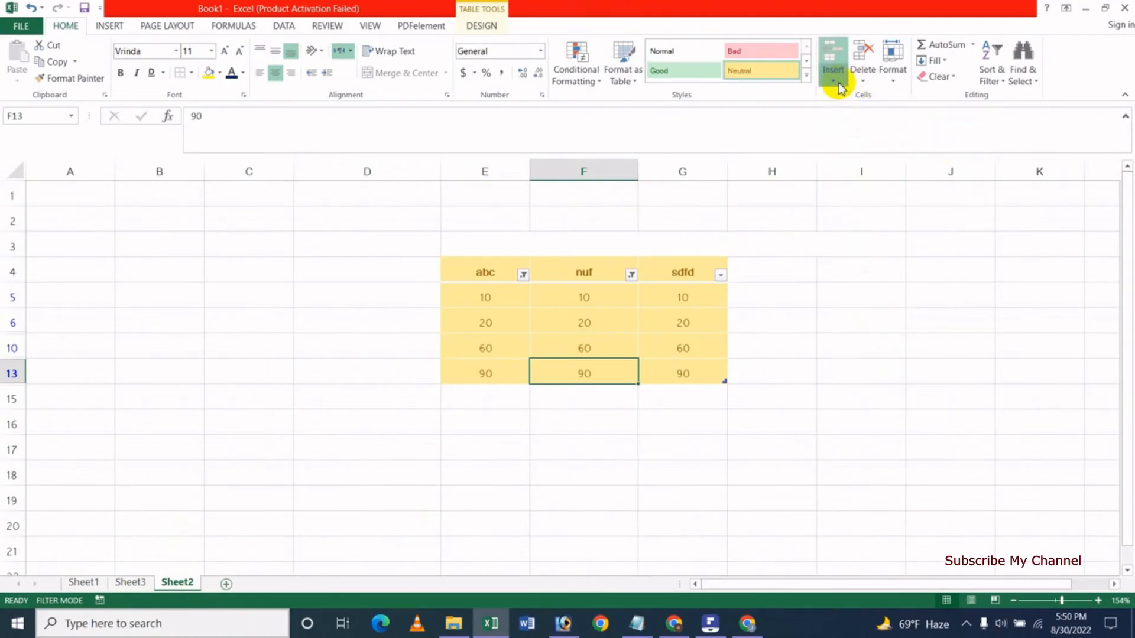
{"action": "left_click", "coordinate": [869, 196]}
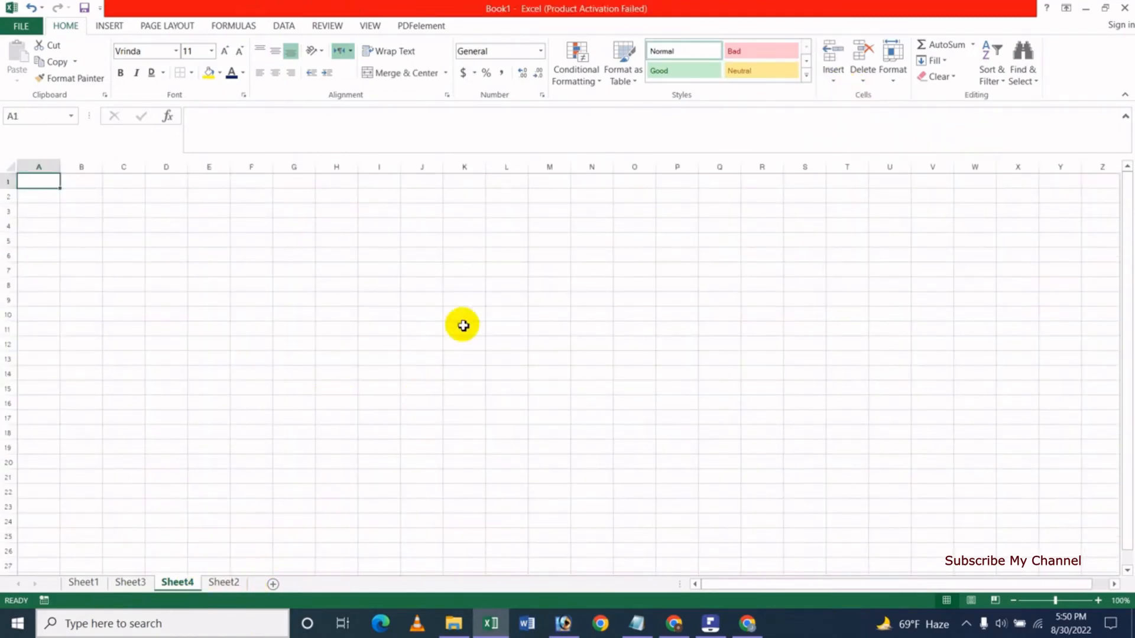
{"action": "left_click", "coordinate": [862, 80]}
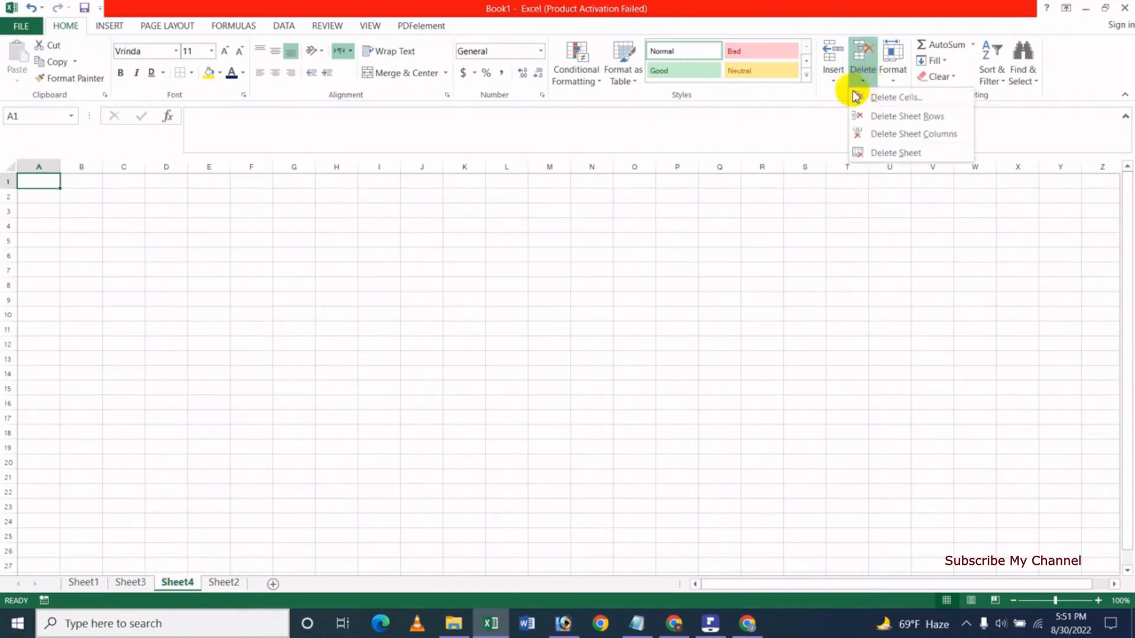
{"action": "left_click", "coordinate": [899, 154]}
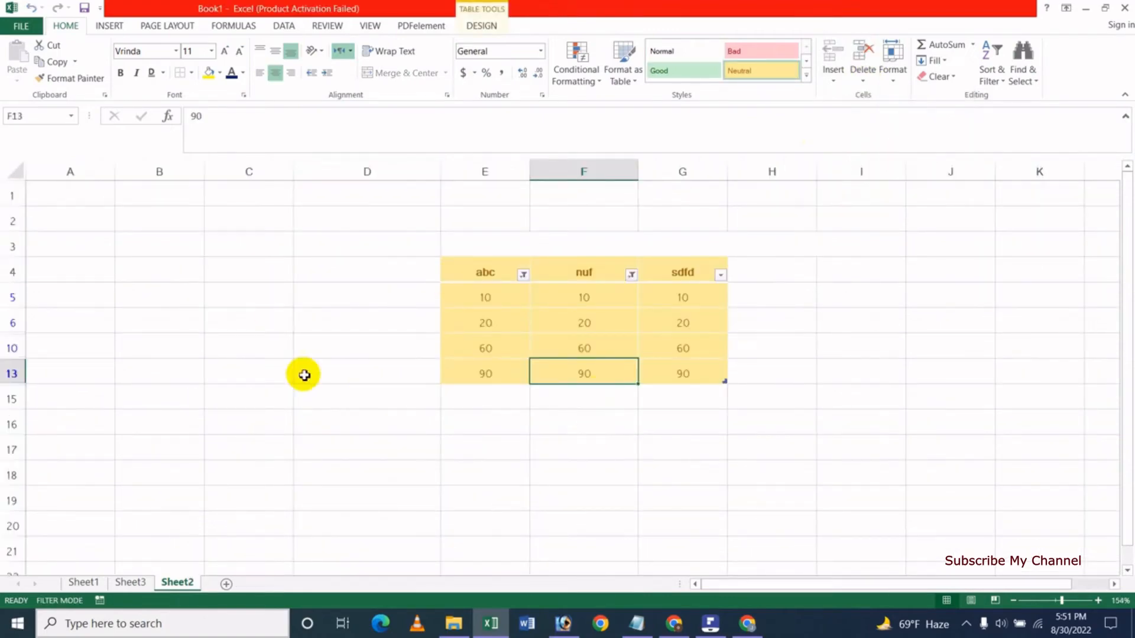
Insert an empty Column1 into the table to the left of the nuf column.
{"action": "left_click", "coordinate": [251, 298]}
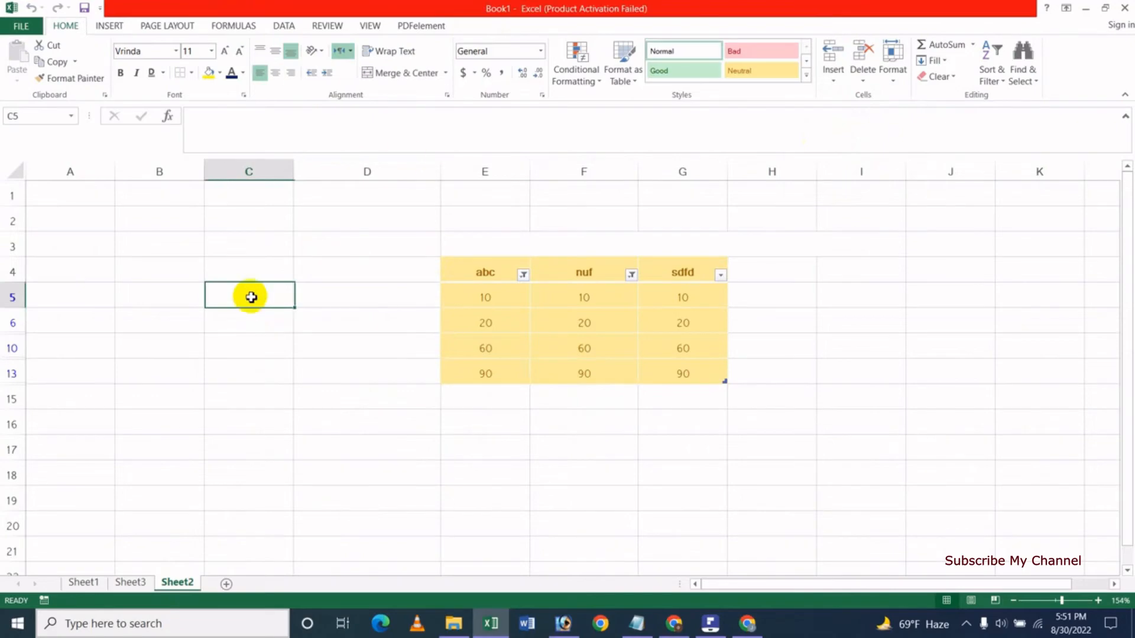
{"action": "left_click", "coordinate": [834, 83]}
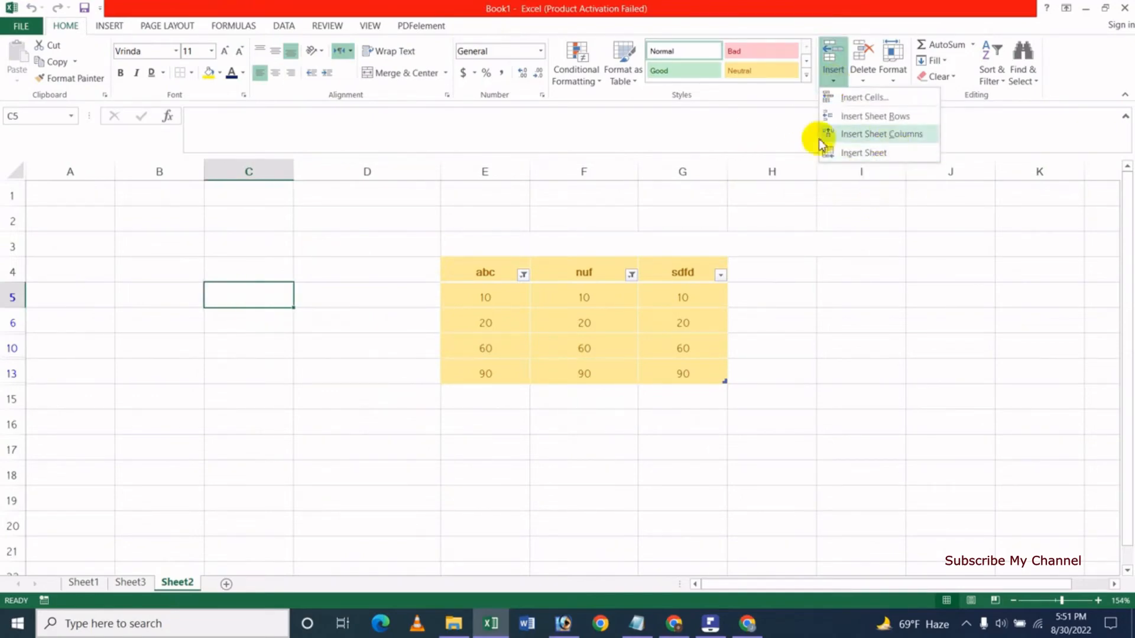
{"action": "left_click", "coordinate": [609, 407]}
{"action": "left_click", "coordinate": [585, 275]}
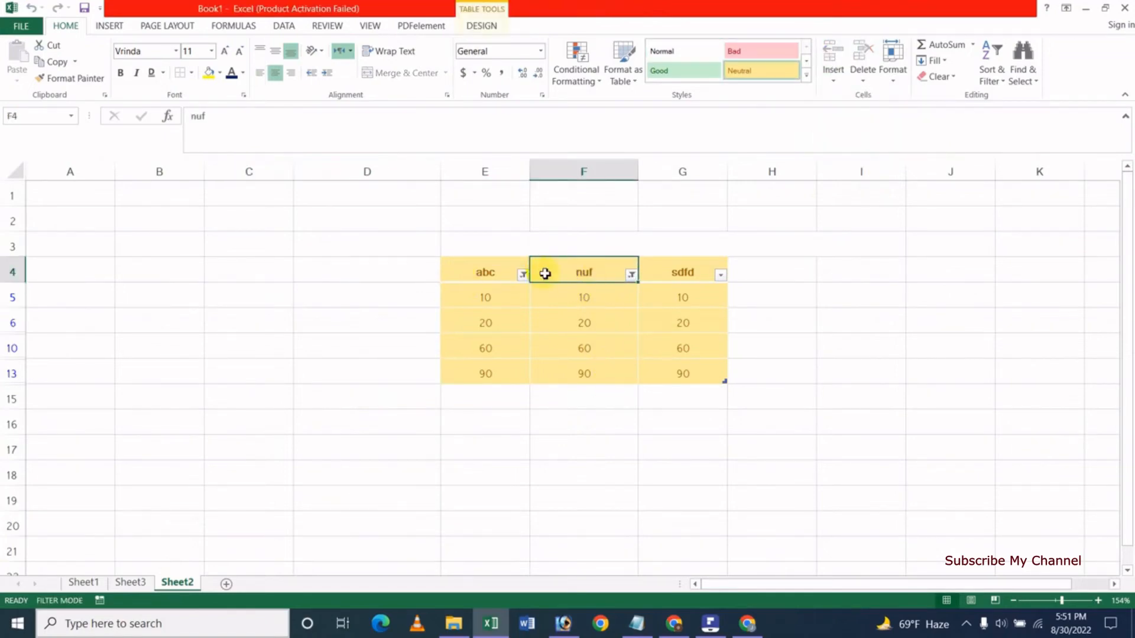
{"action": "left_click", "coordinate": [833, 75]}
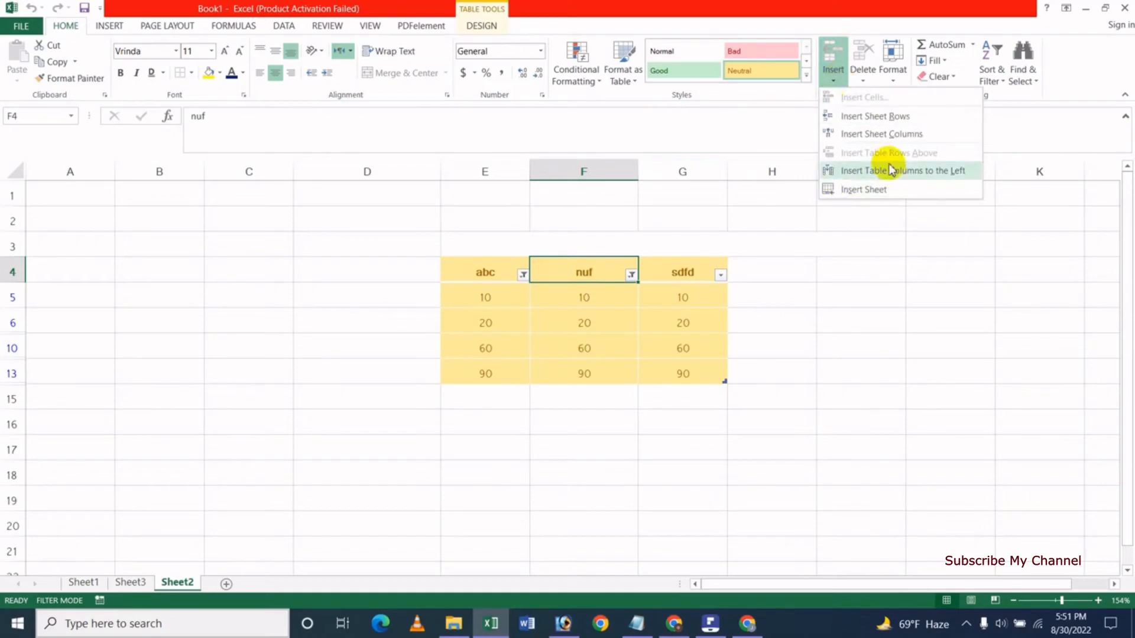
{"action": "left_click", "coordinate": [876, 140]}
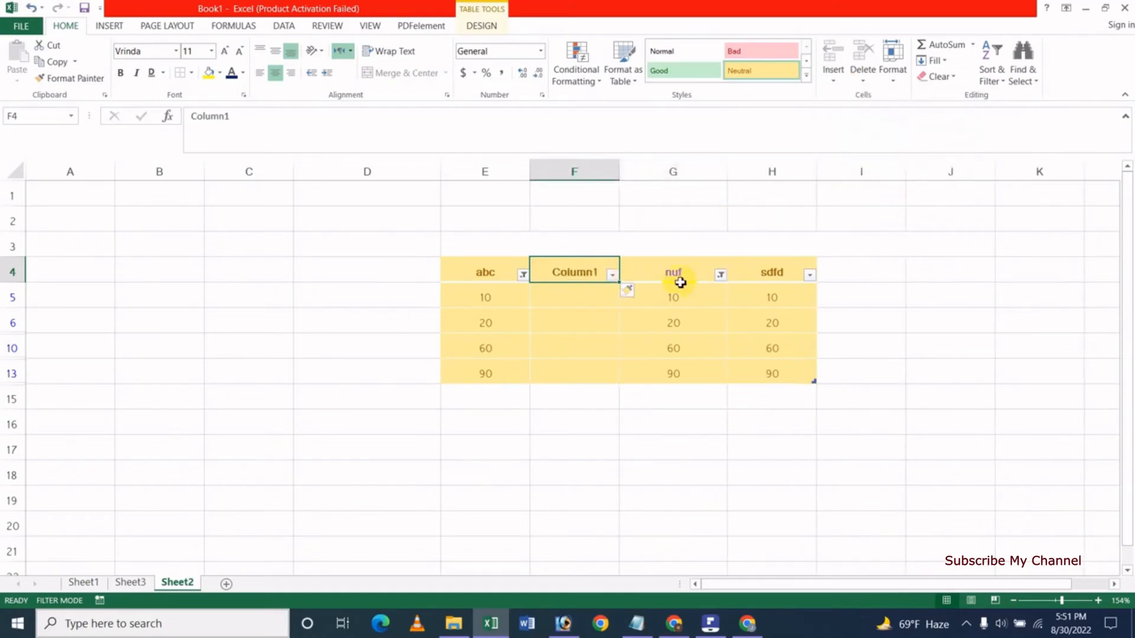
{"action": "left_click", "coordinate": [170, 278]}
Enter a, b and c in B4, C4 and D4.
{"action": "type", "text": "a"}
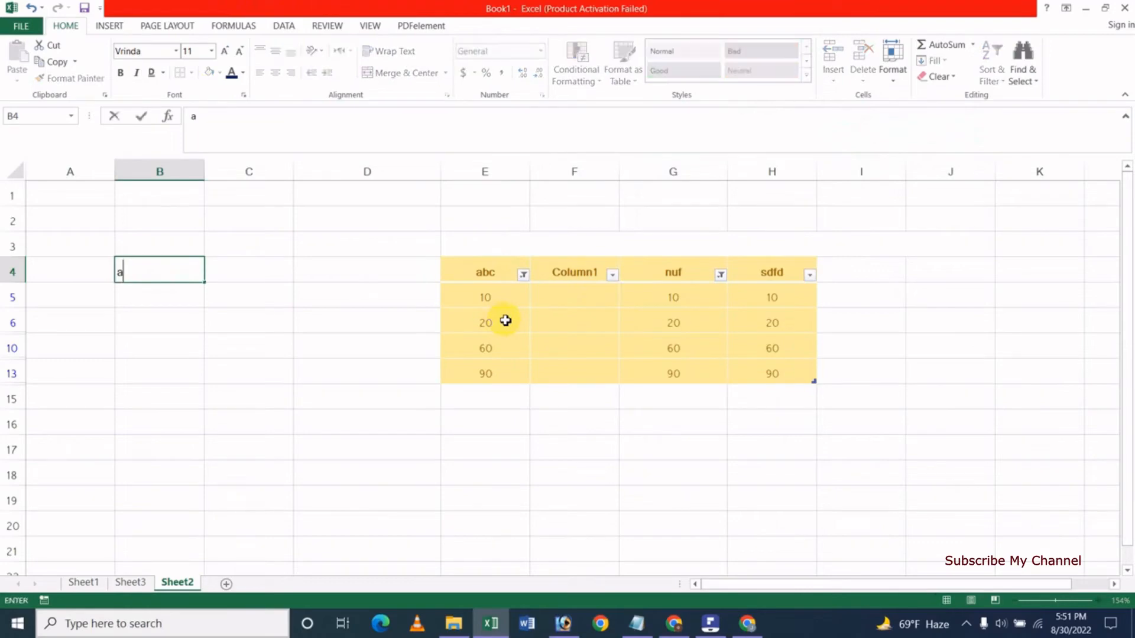
{"action": "key", "text": "Tab"}
{"action": "type", "text": "b"}
{"action": "key", "text": "Tab"}
{"action": "type", "text": "c"}
{"action": "key", "text": "Return"}
{"action": "key", "text": "Up"}
{"action": "key", "text": "Left"}
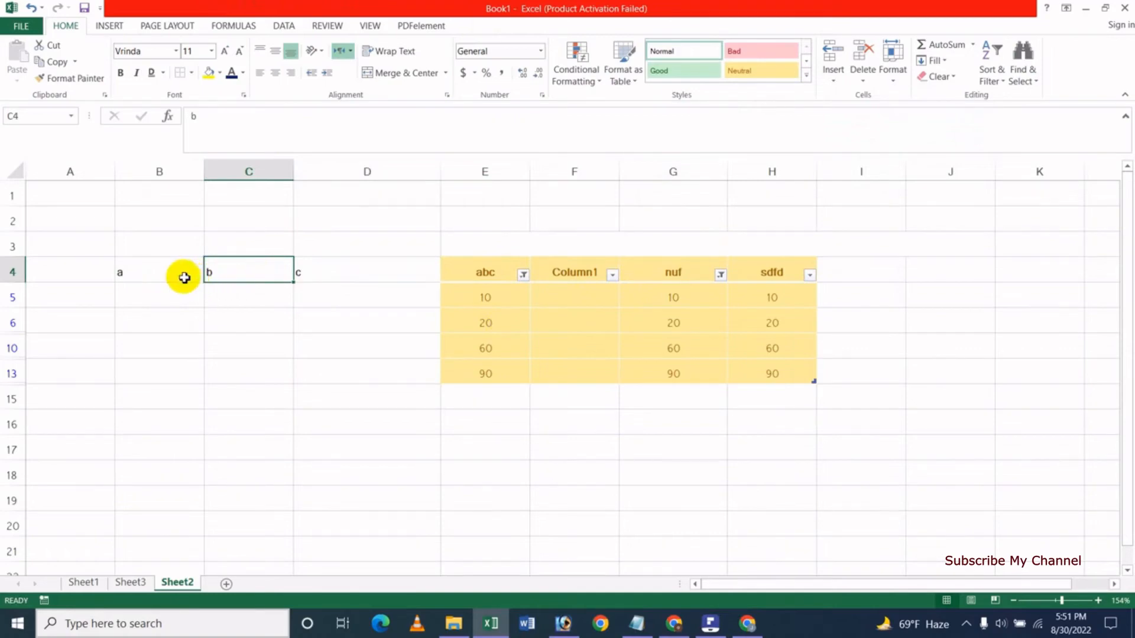
Insert a whole sheet column at C, then delete it again.
{"action": "left_click", "coordinate": [834, 79]}
{"action": "left_click", "coordinate": [881, 136]}
{"action": "left_click", "coordinate": [273, 338]}
{"action": "left_click", "coordinate": [265, 273]}
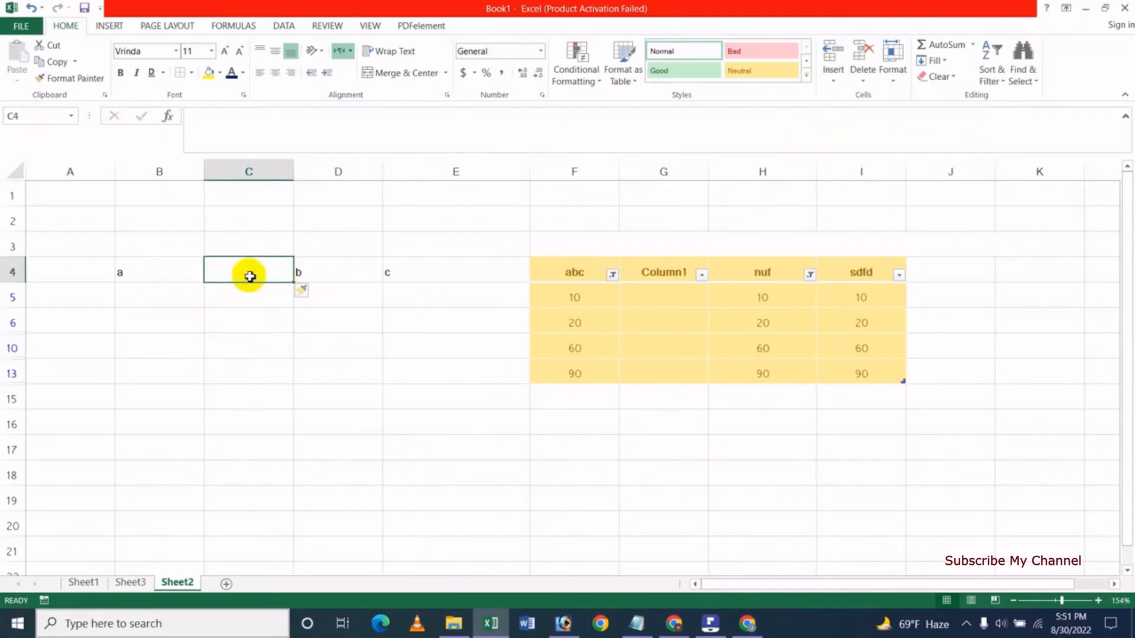
{"action": "left_click", "coordinate": [862, 76]}
{"action": "left_click", "coordinate": [922, 134]}
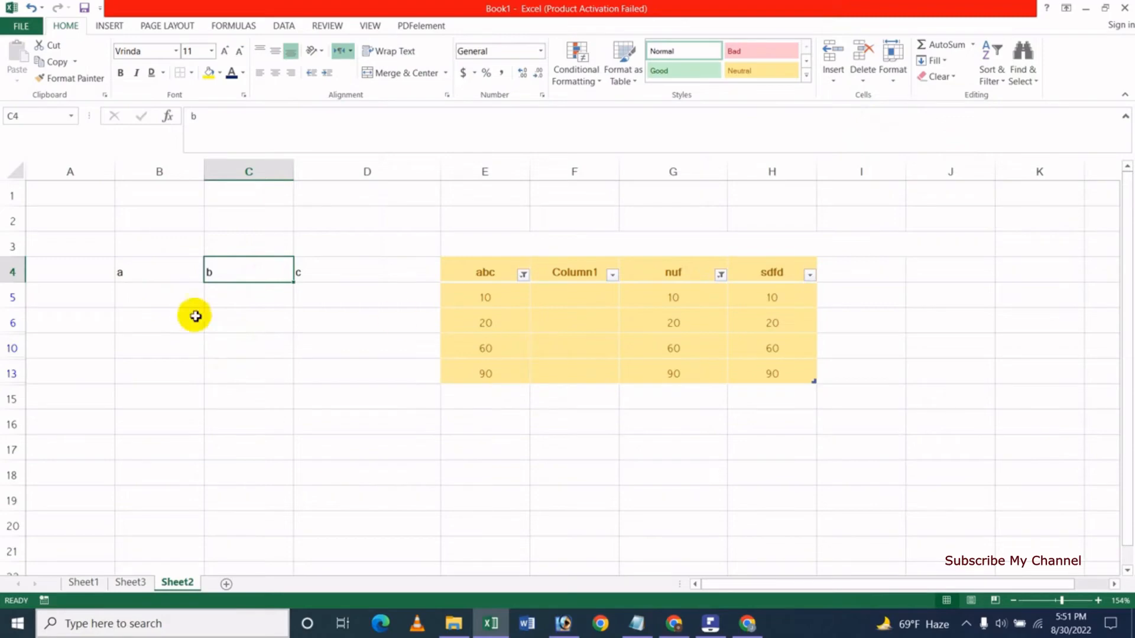
{"action": "left_click", "coordinate": [170, 303]}
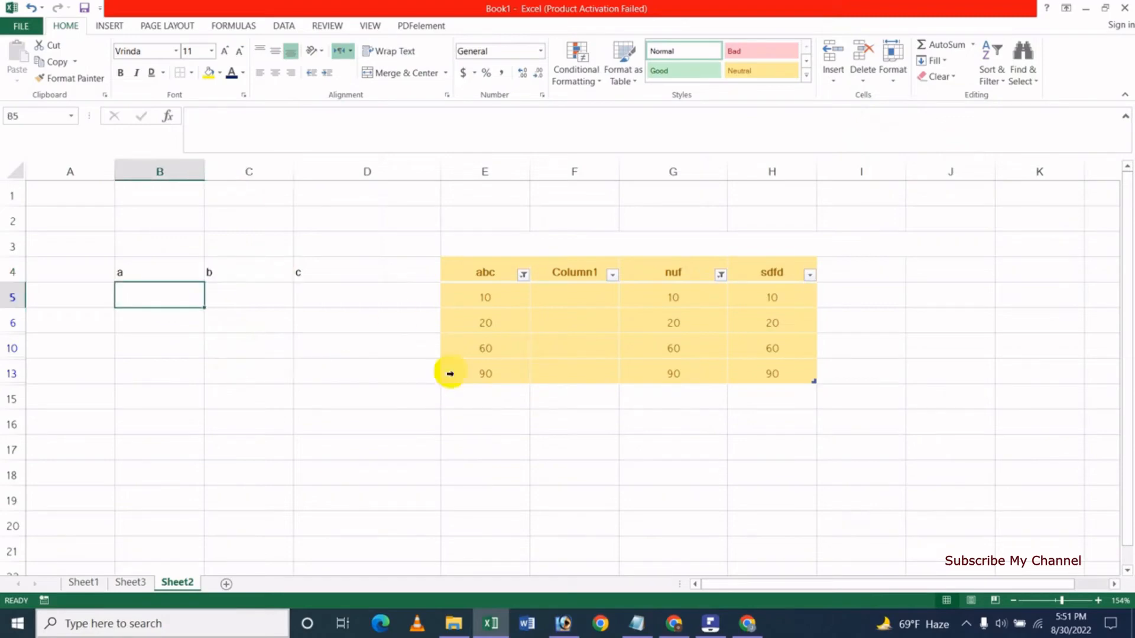
{"action": "left_click", "coordinate": [476, 329]}
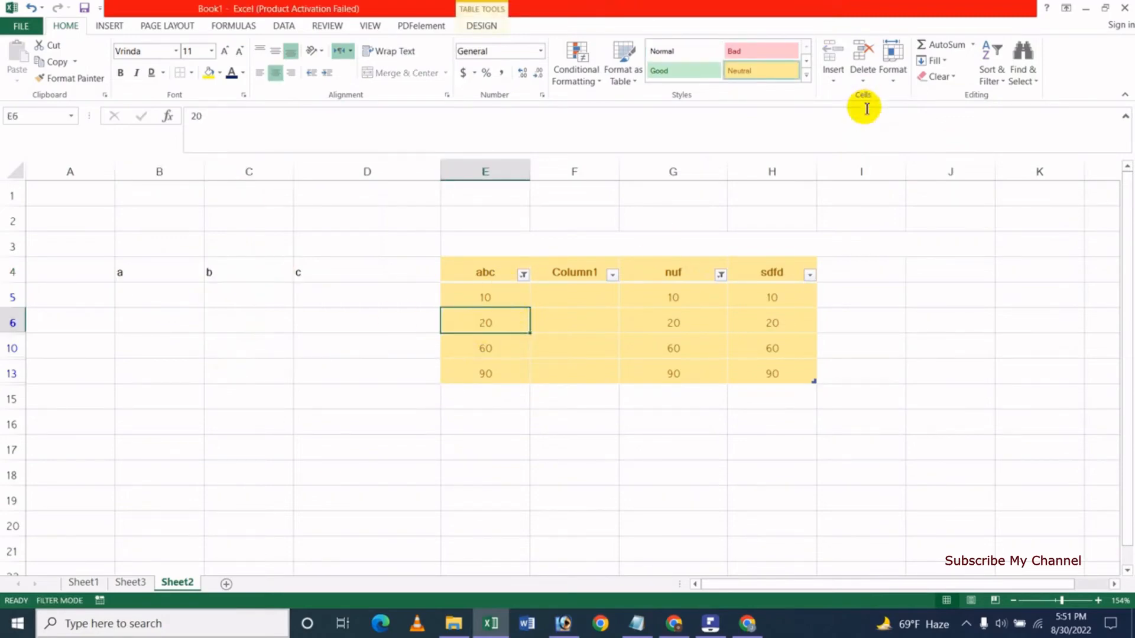
Insert a blank sheet row 6 above the 20 row, then delete it again.
{"action": "left_click", "coordinate": [829, 80]}
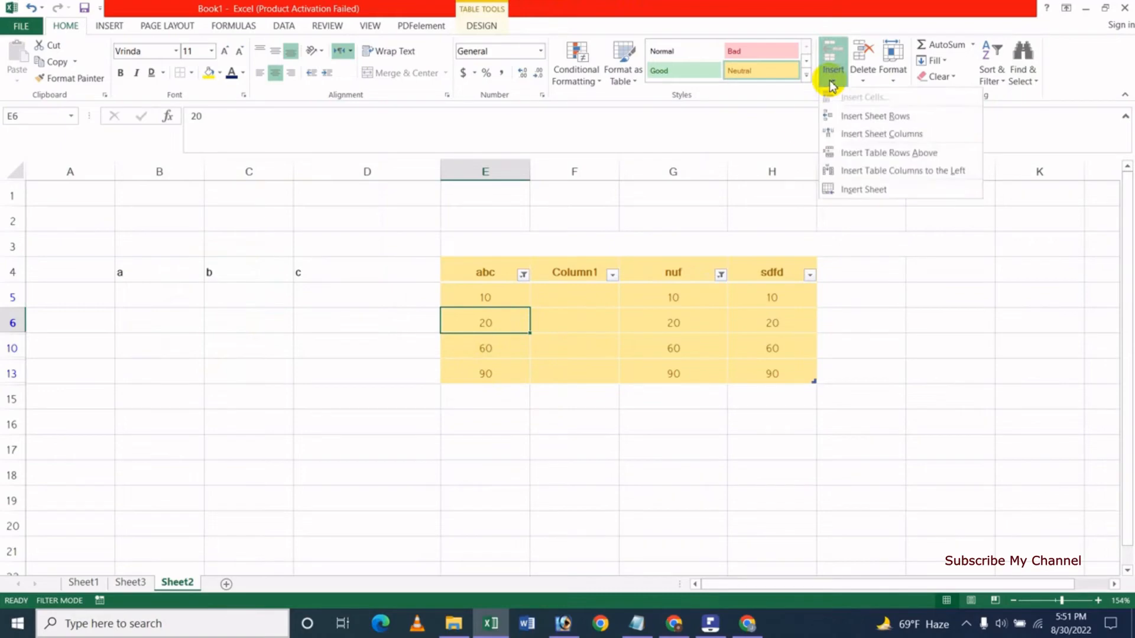
{"action": "left_click", "coordinate": [892, 118]}
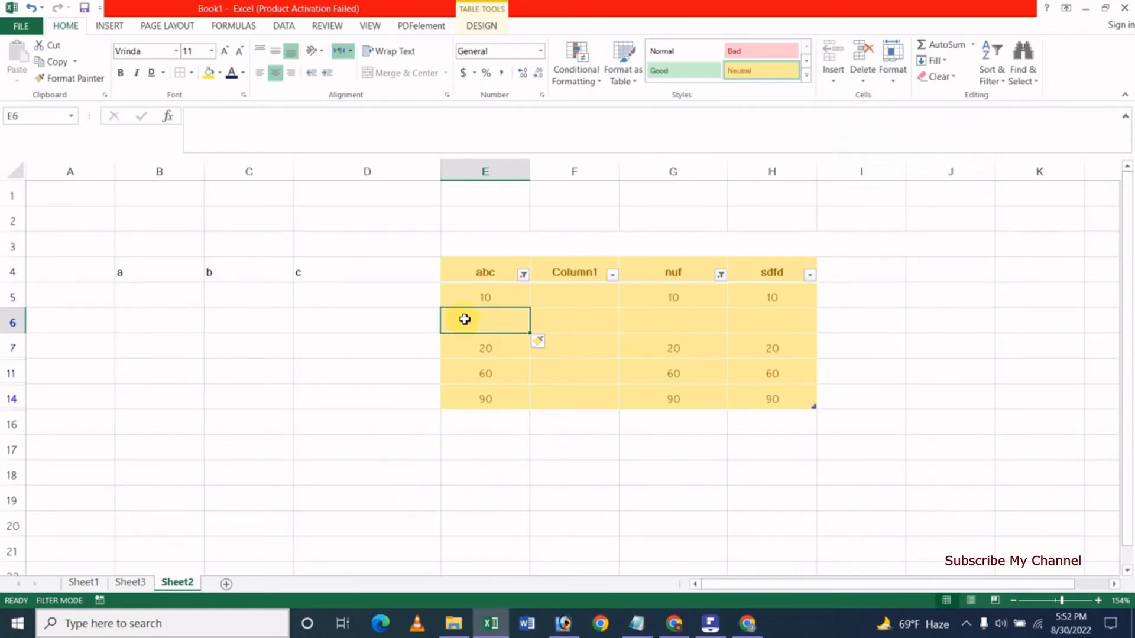
{"action": "left_click", "coordinate": [863, 71]}
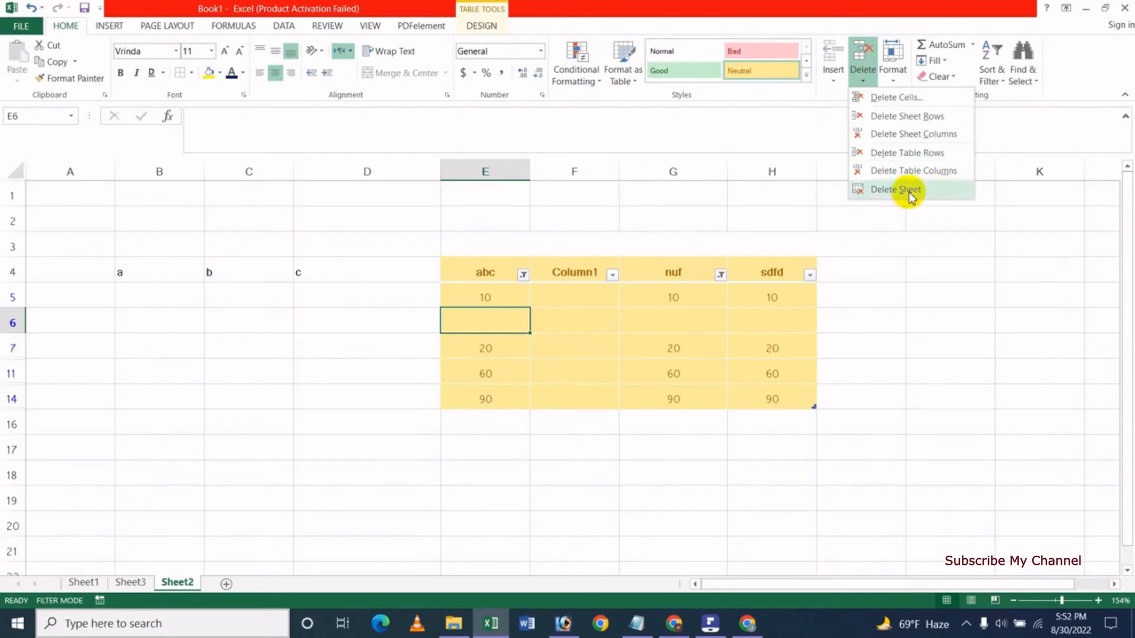
{"action": "left_click", "coordinate": [933, 120]}
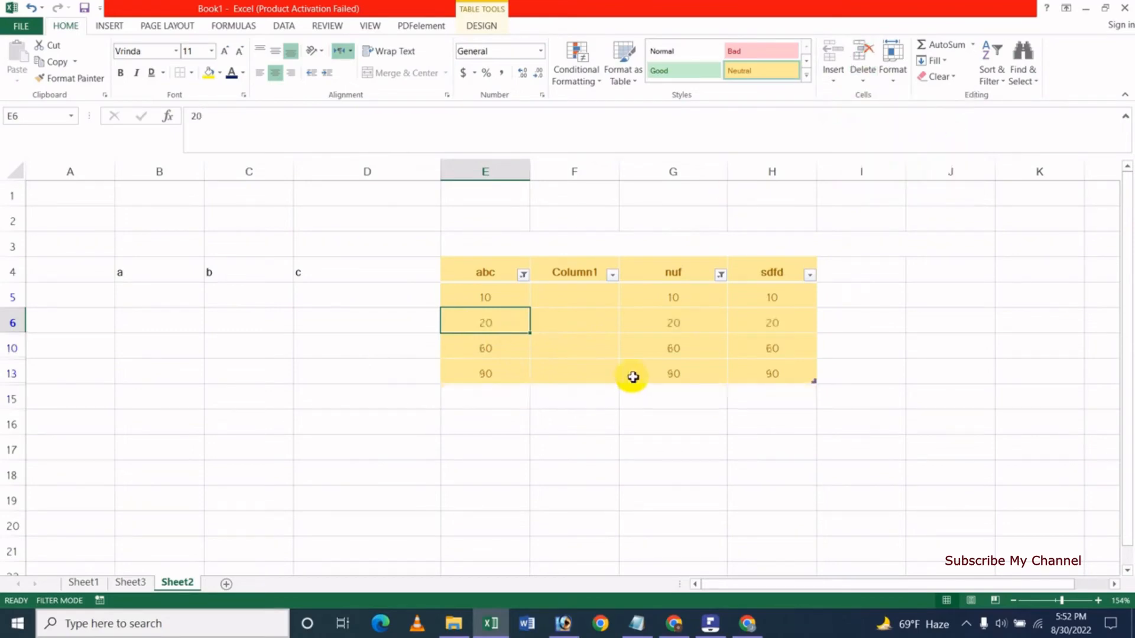
Browse the Format, Delete and Insert options in the Cells group.
{"action": "left_click", "coordinate": [892, 83]}
{"action": "left_click", "coordinate": [863, 85]}
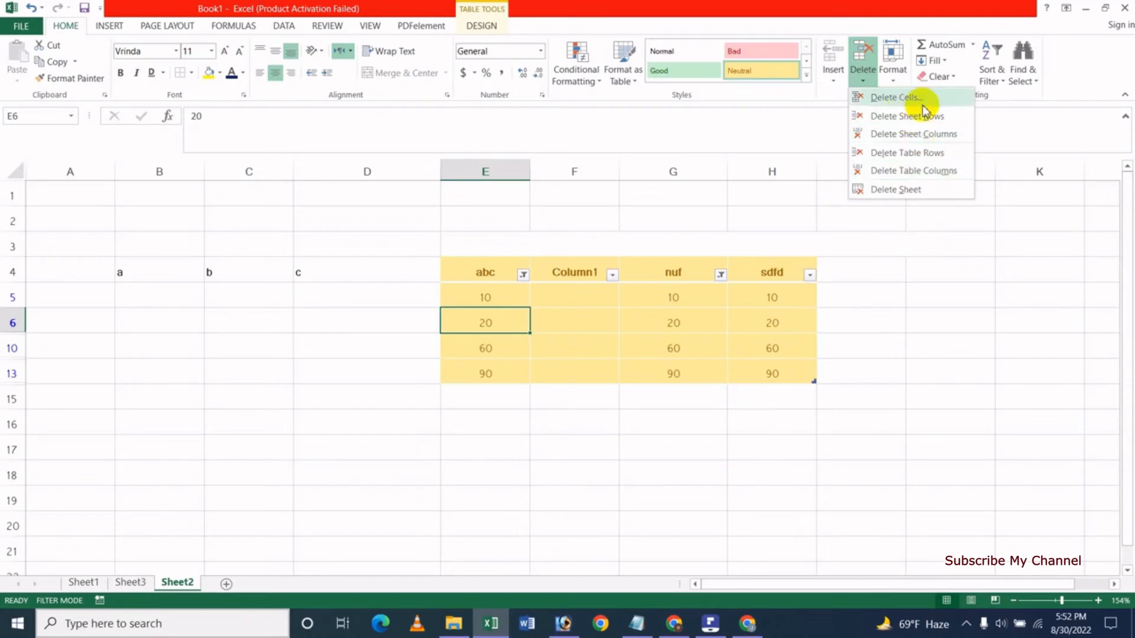
{"action": "left_click", "coordinate": [833, 81]}
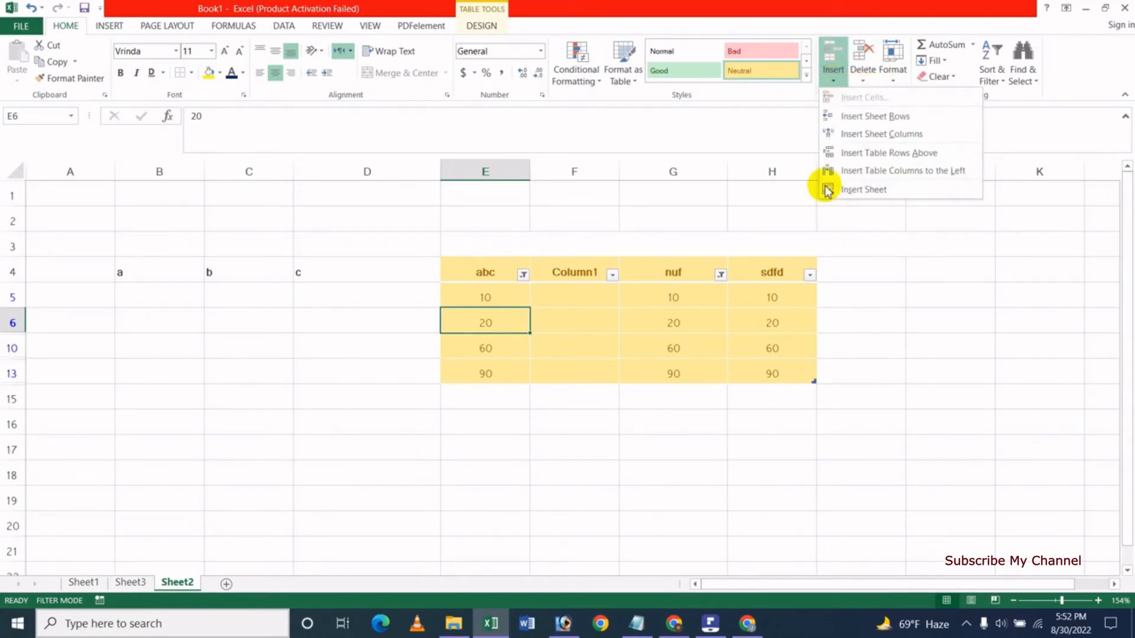
{"action": "left_click", "coordinate": [833, 361]}
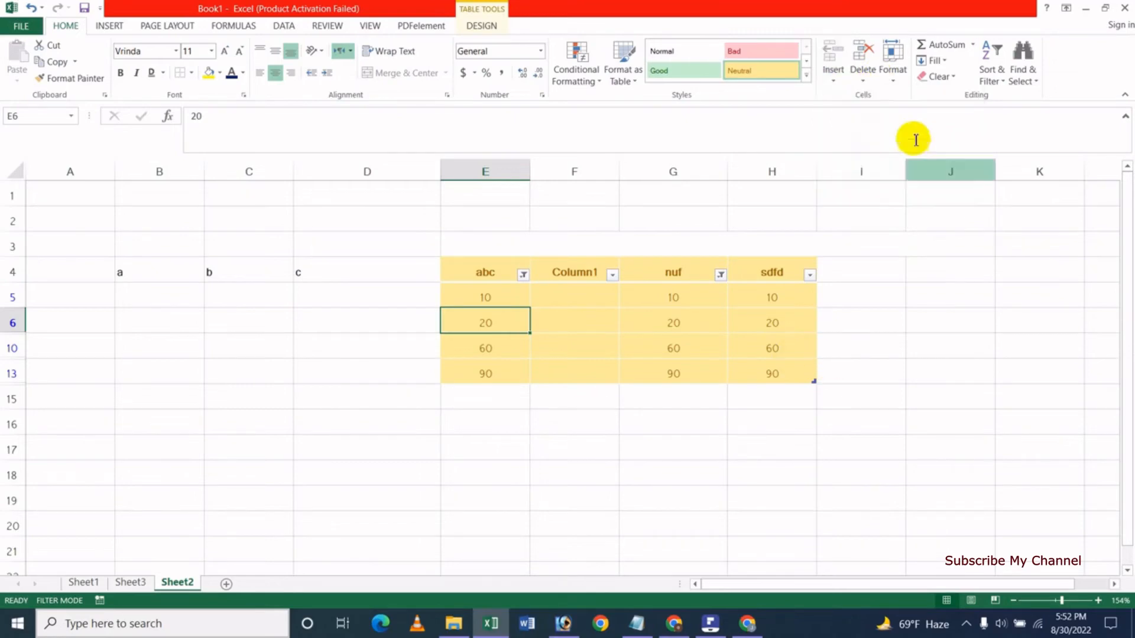
{"action": "left_click", "coordinate": [892, 77]}
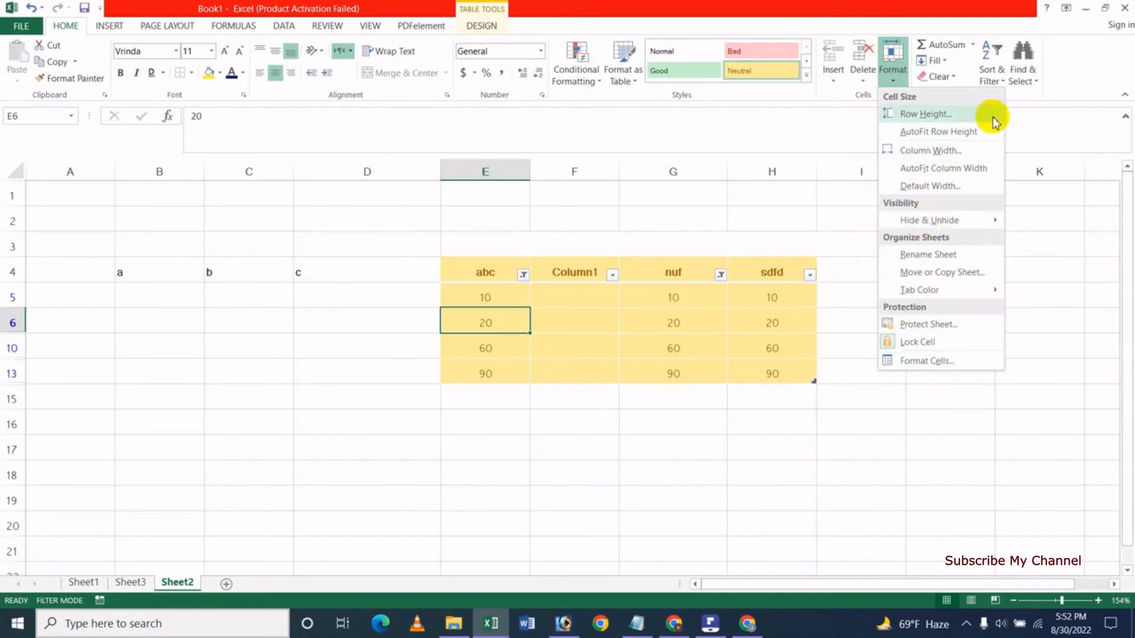
Set the row height of rows 3–6 (range A3:D6) to 25.5.
{"action": "left_click", "coordinate": [253, 321]}
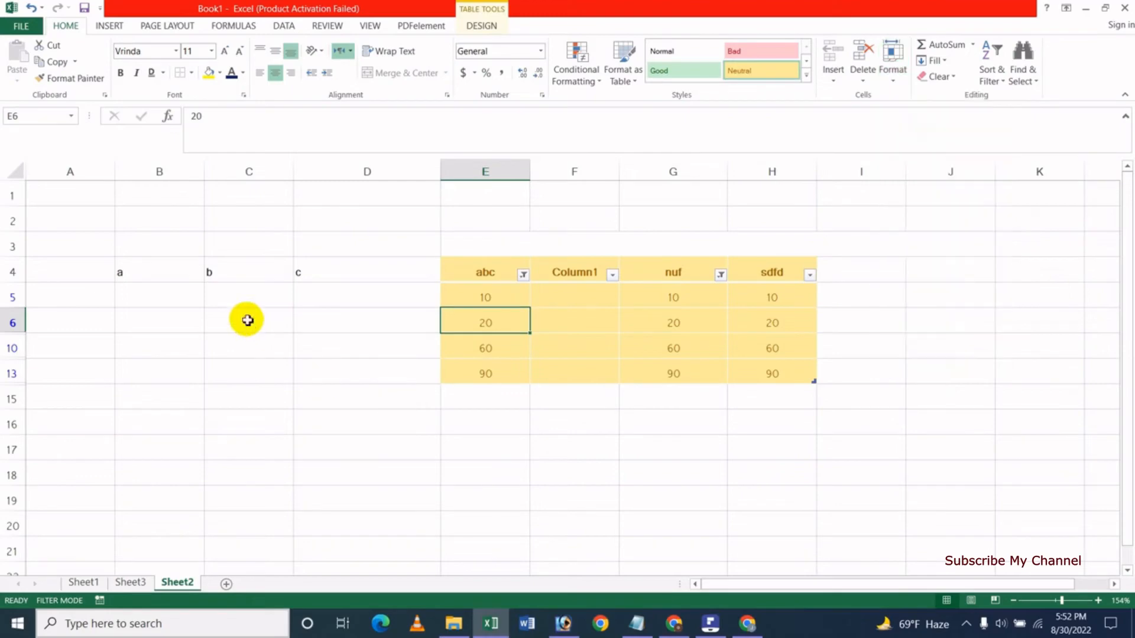
{"action": "left_click_drag", "start_coordinate": [68, 248], "coordinate": [341, 322]}
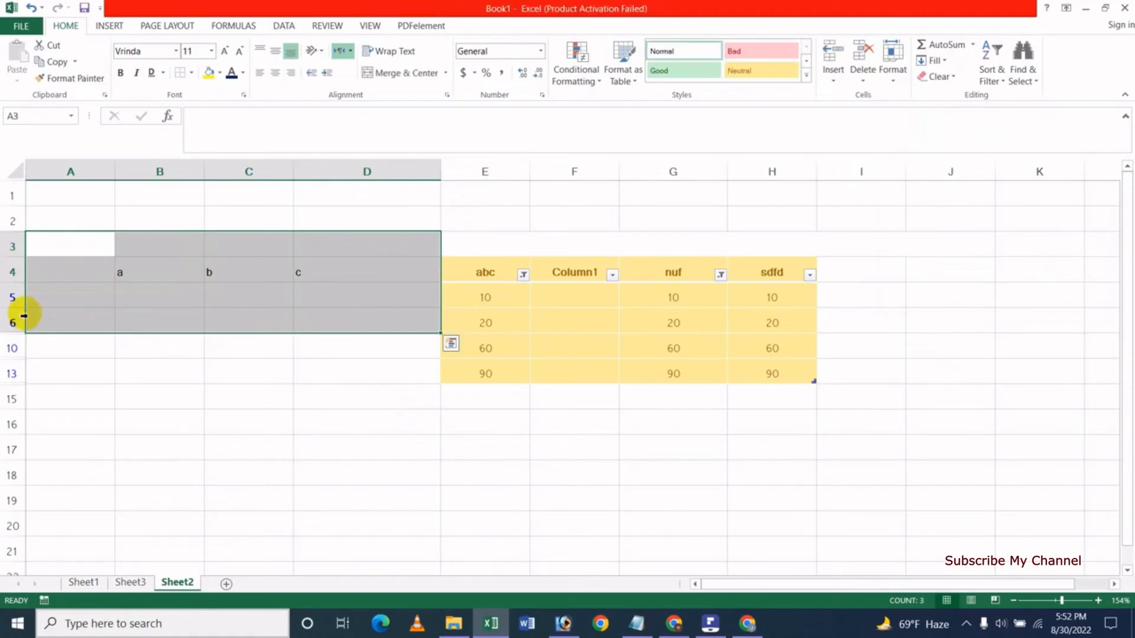
{"action": "left_click", "coordinate": [894, 83]}
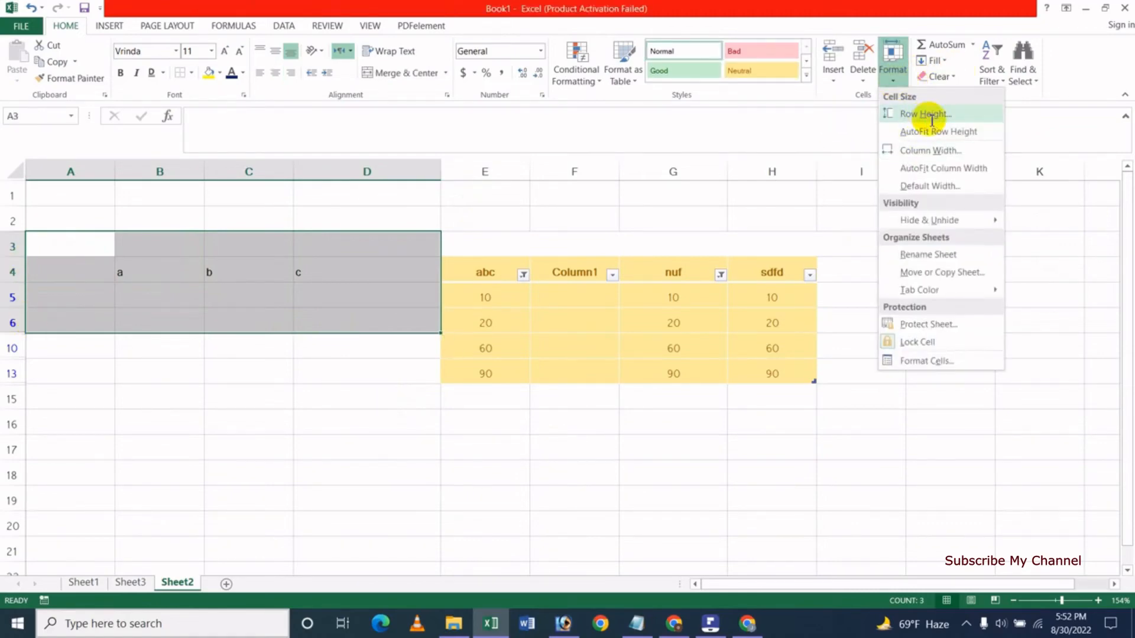
{"action": "left_click", "coordinate": [929, 122]}
{"action": "left_click", "coordinate": [806, 332]}
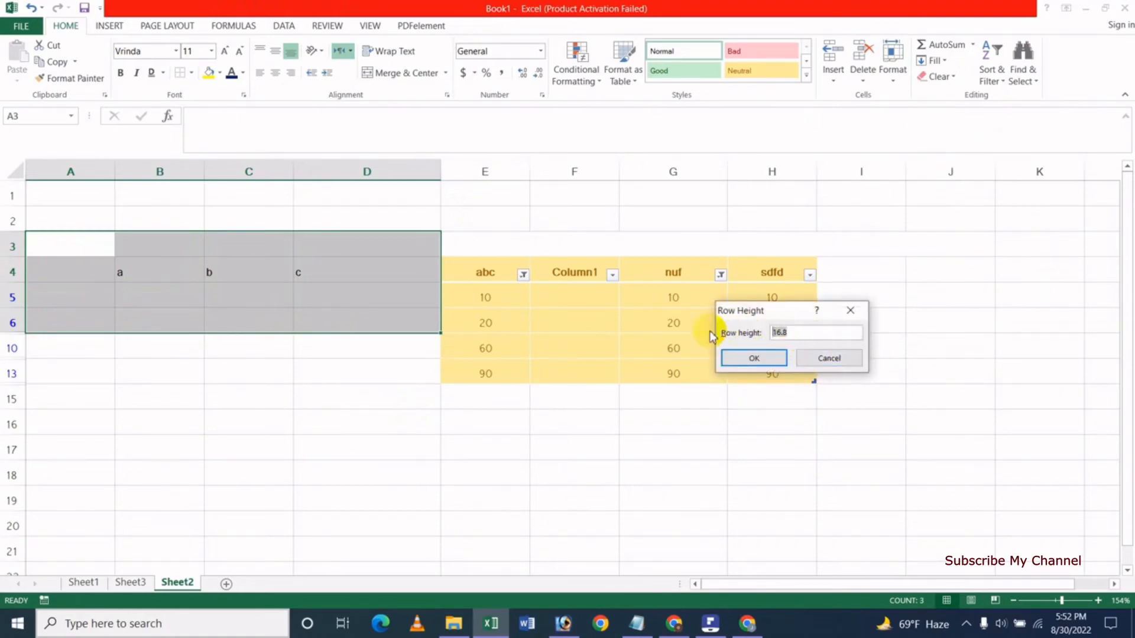
{"action": "type", "text": "25.5"}
{"action": "left_click", "coordinate": [754, 358]}
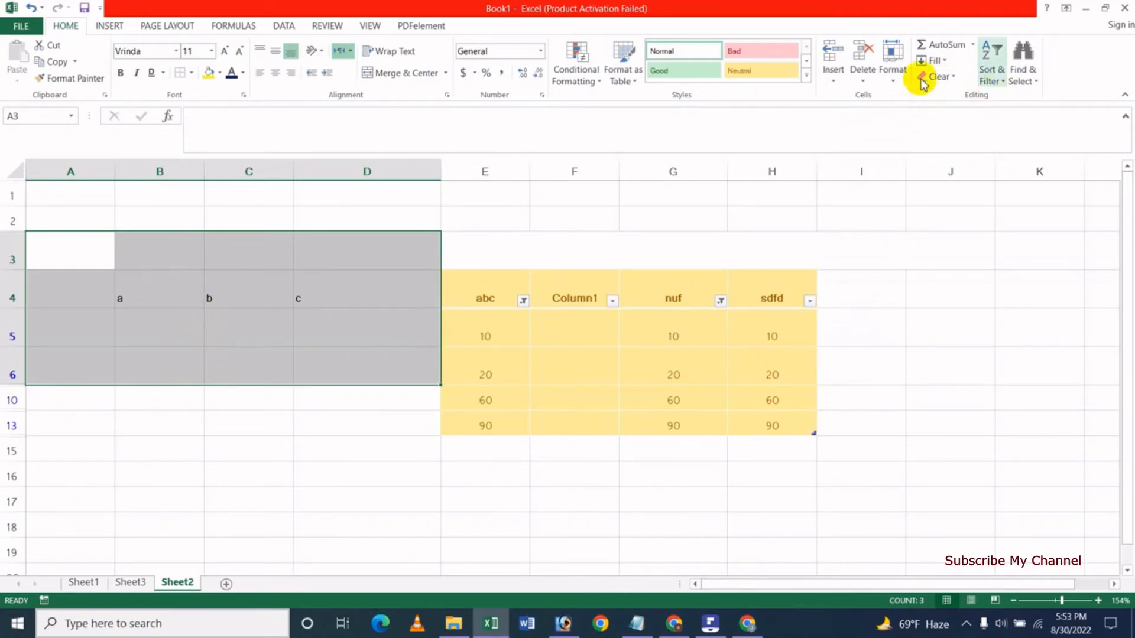
{"action": "left_click", "coordinate": [893, 68]}
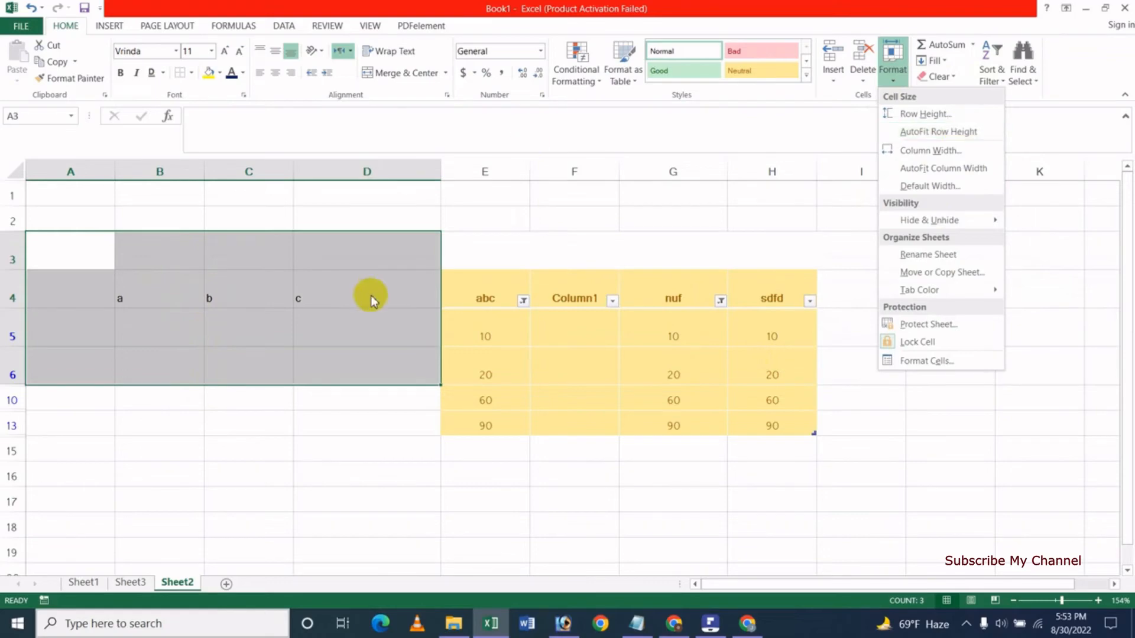
Replace the text in B4 with dsfsdf.
{"action": "left_click", "coordinate": [198, 301]}
{"action": "left_click", "coordinate": [175, 311]}
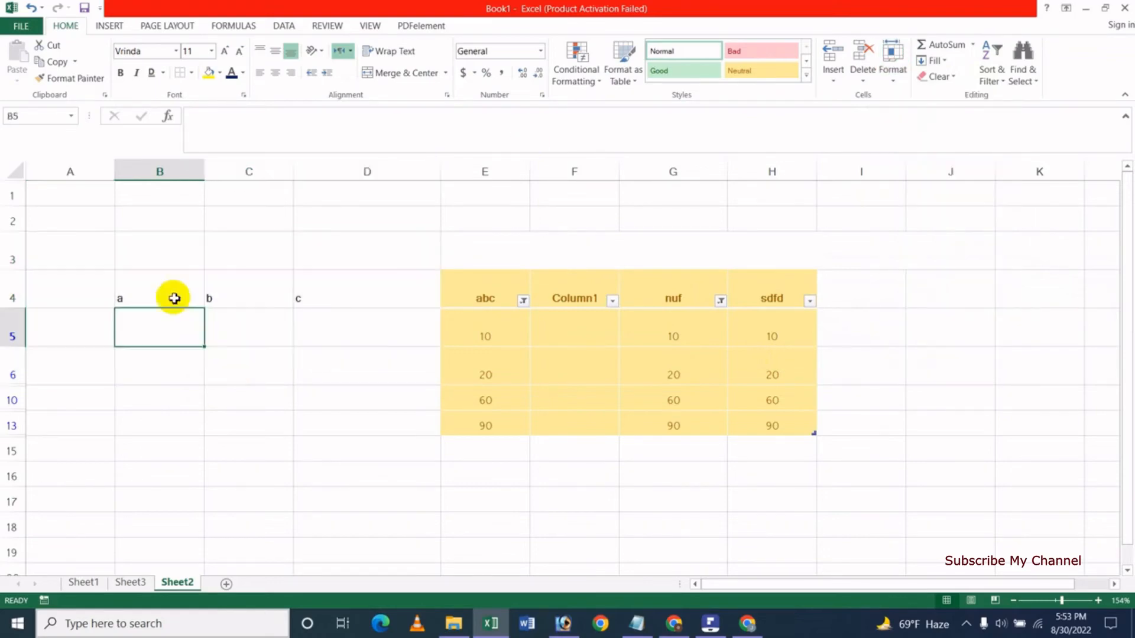
{"action": "left_click", "coordinate": [172, 259]}
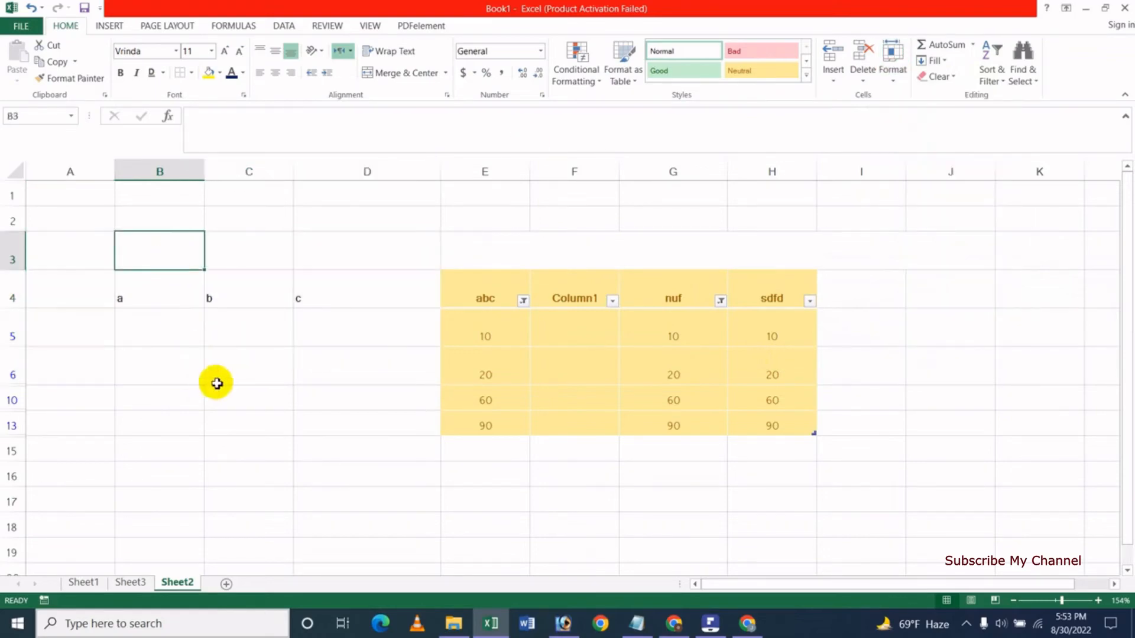
{"action": "left_click", "coordinate": [255, 473]}
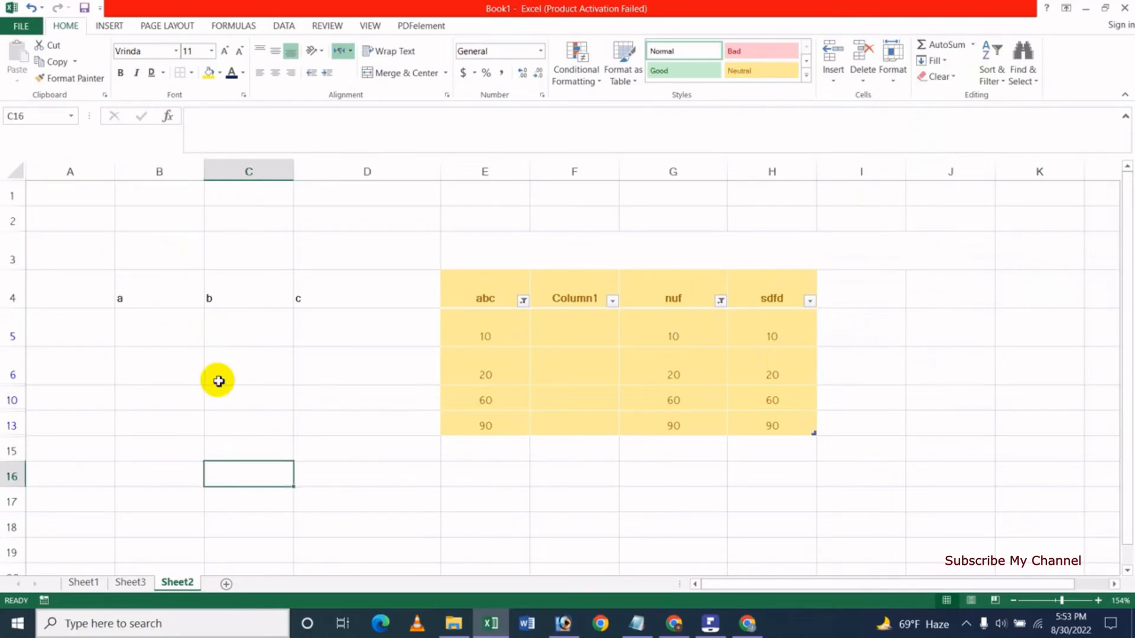
{"action": "left_click", "coordinate": [147, 290]}
{"action": "type", "text": "dsfsdf"}
{"action": "left_click", "coordinate": [200, 355]}
AutoFit row 4's height to its text using A4:C4.
{"action": "left_click", "coordinate": [65, 289]}
{"action": "left_click_drag", "start_coordinate": [91, 294], "coordinate": [261, 297]}
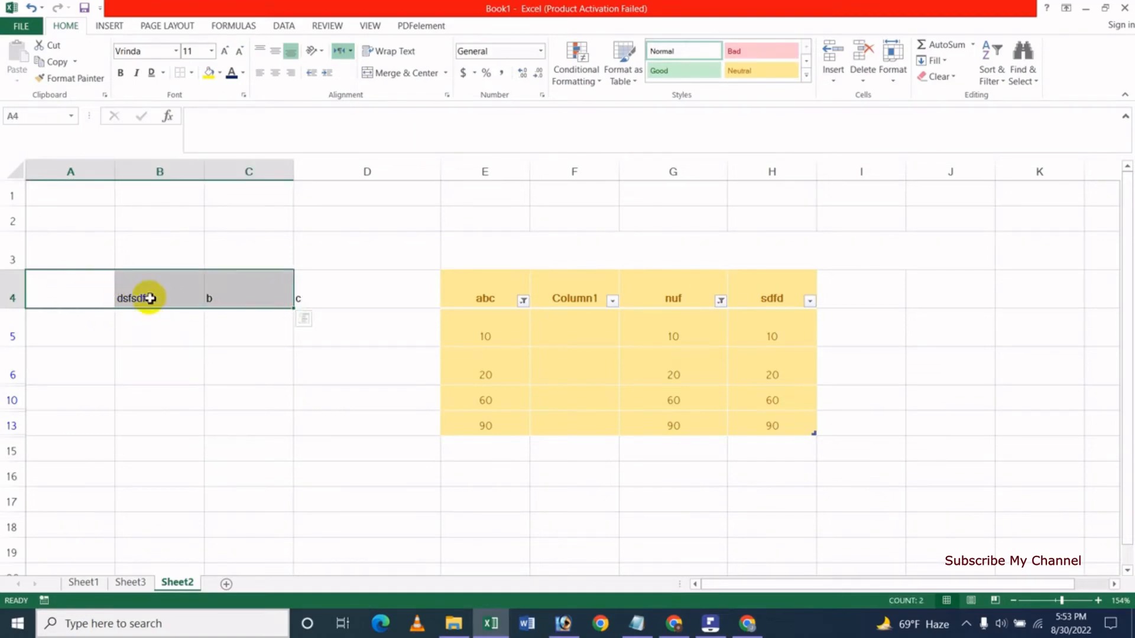
{"action": "left_click", "coordinate": [892, 77]}
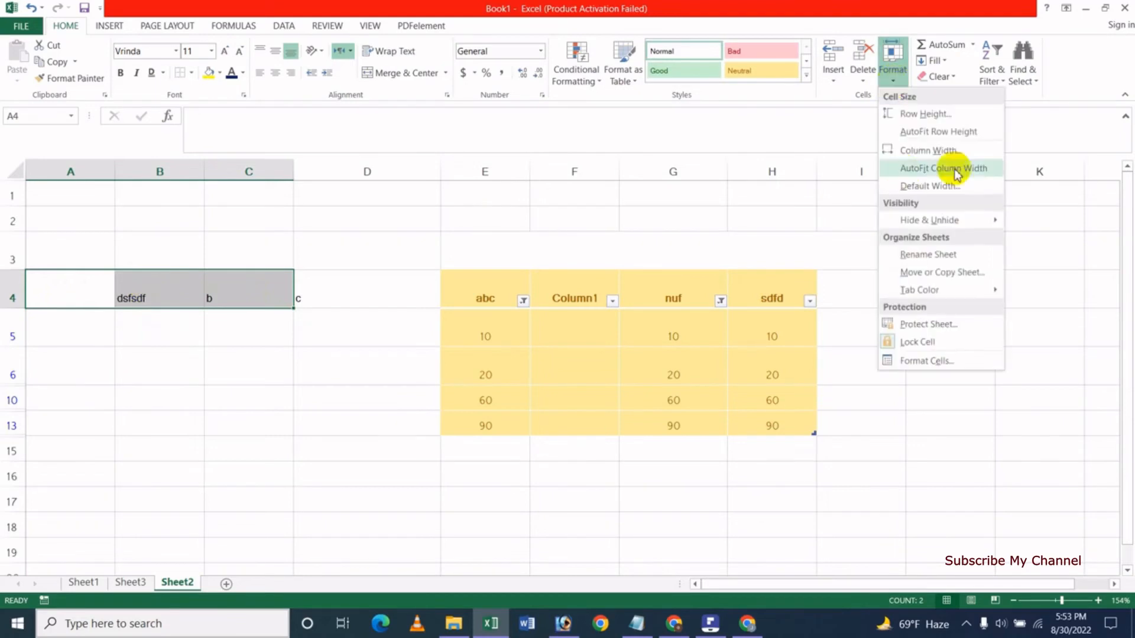
{"action": "left_click", "coordinate": [941, 133]}
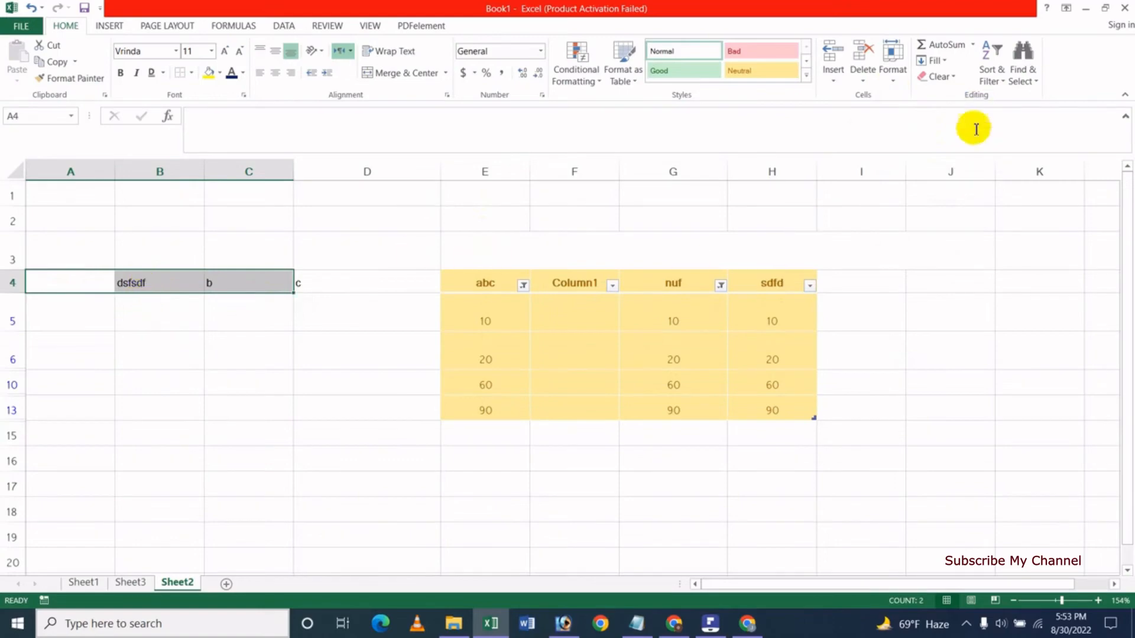
Set the width of columns A to C to 20.8.
{"action": "left_click", "coordinate": [895, 87]}
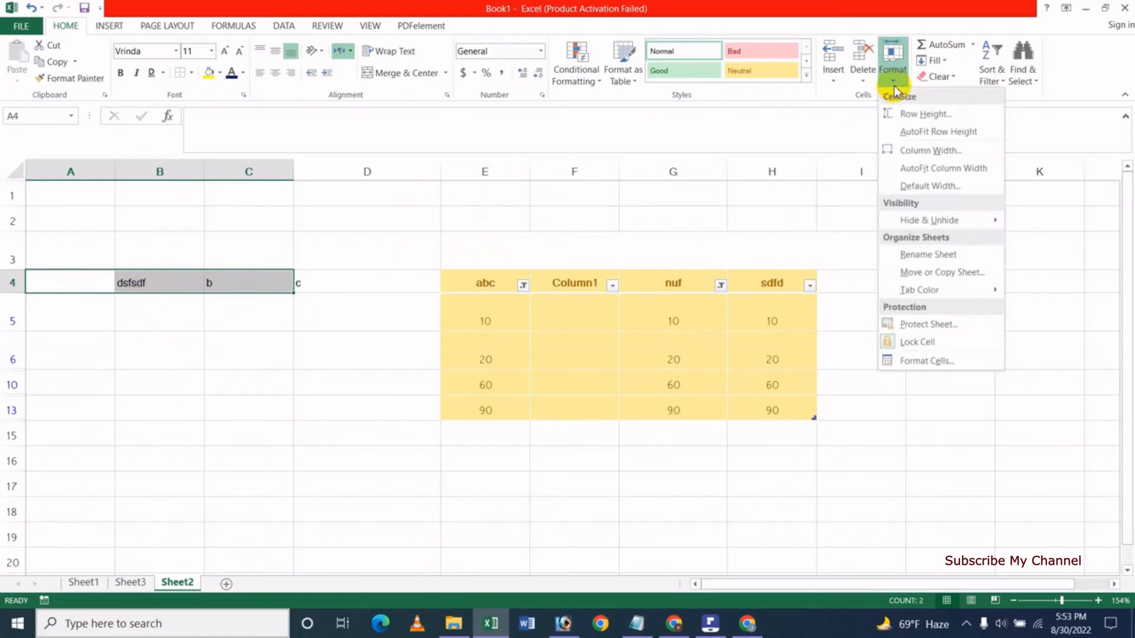
{"action": "left_click", "coordinate": [934, 152]}
{"action": "left_click", "coordinate": [784, 338]}
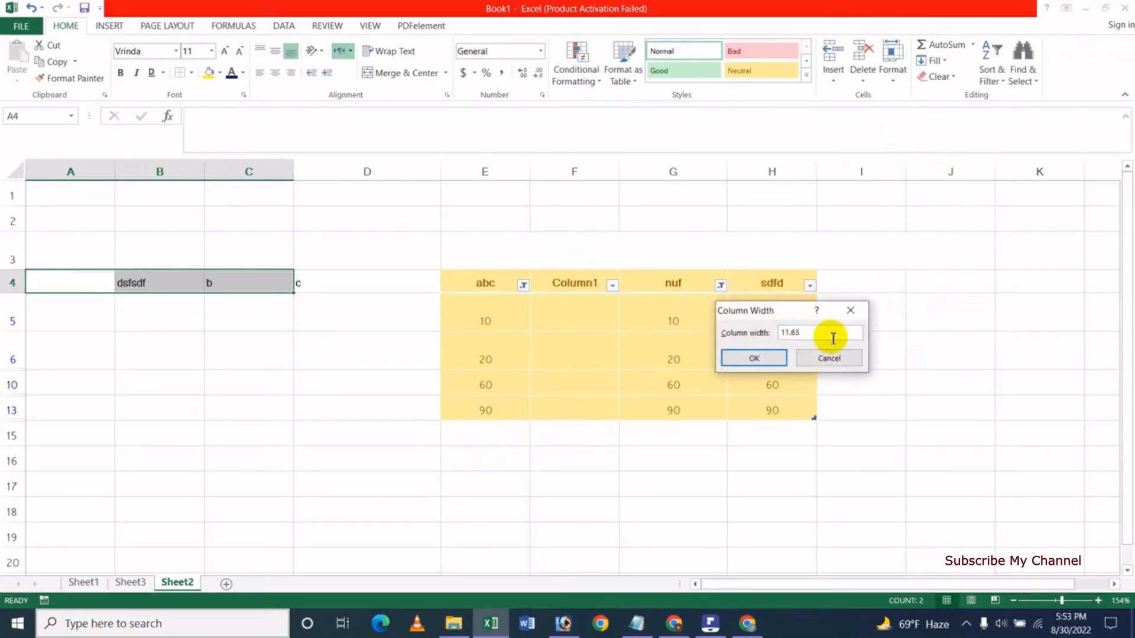
{"action": "left_click_drag", "start_coordinate": [826, 336], "coordinate": [747, 334]}
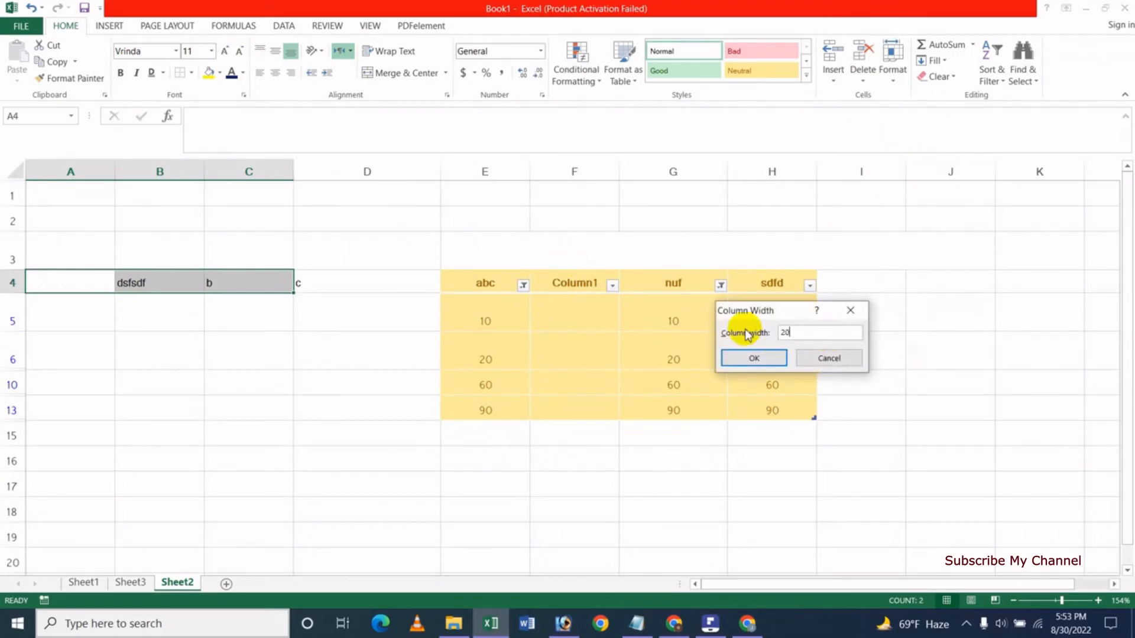
{"action": "type", "text": "20.8"}
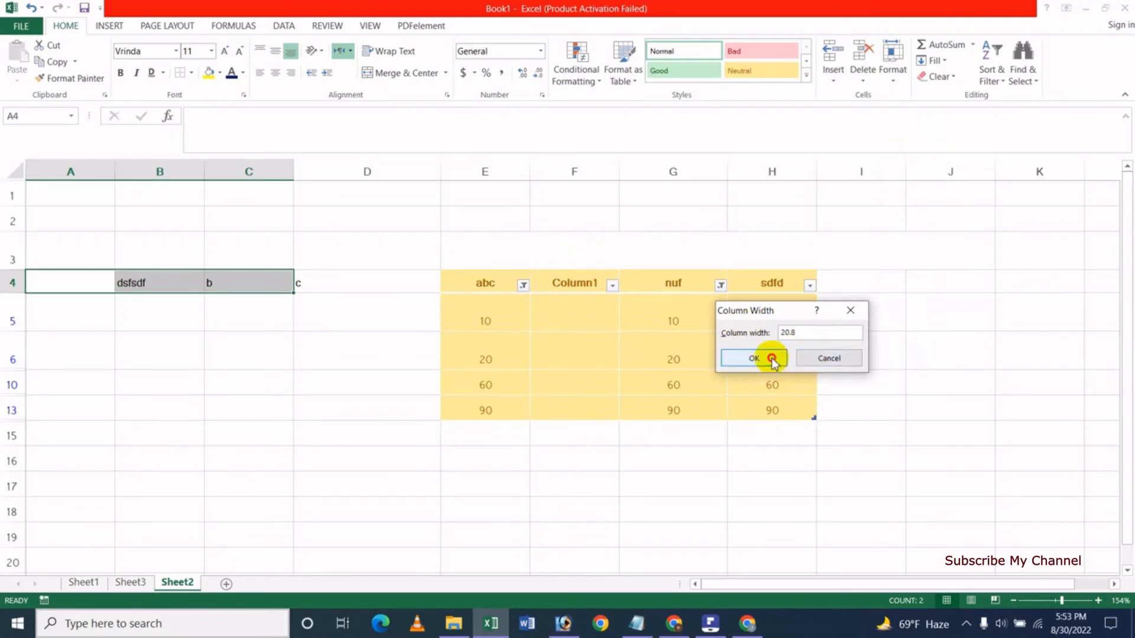
{"action": "left_click", "coordinate": [762, 358]}
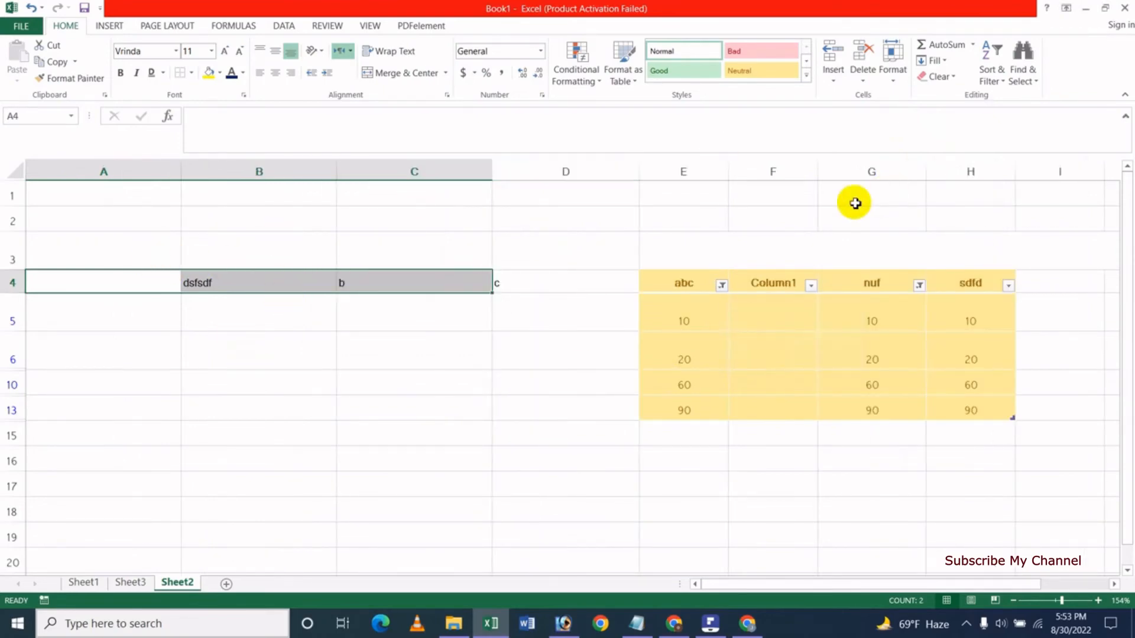
Enter 'lkfjdskl fsd' in B4 and AutoFit column B to fit it.
{"action": "left_click", "coordinate": [271, 334]}
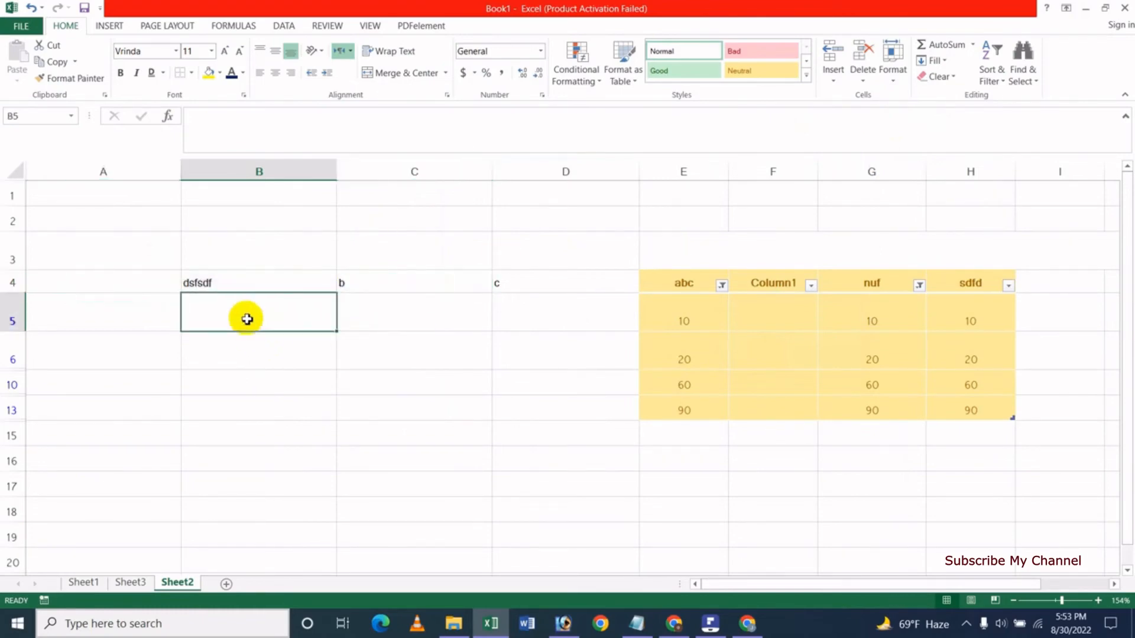
{"action": "left_click", "coordinate": [240, 285]}
{"action": "type", "text": "lkfjdskl fsd"}
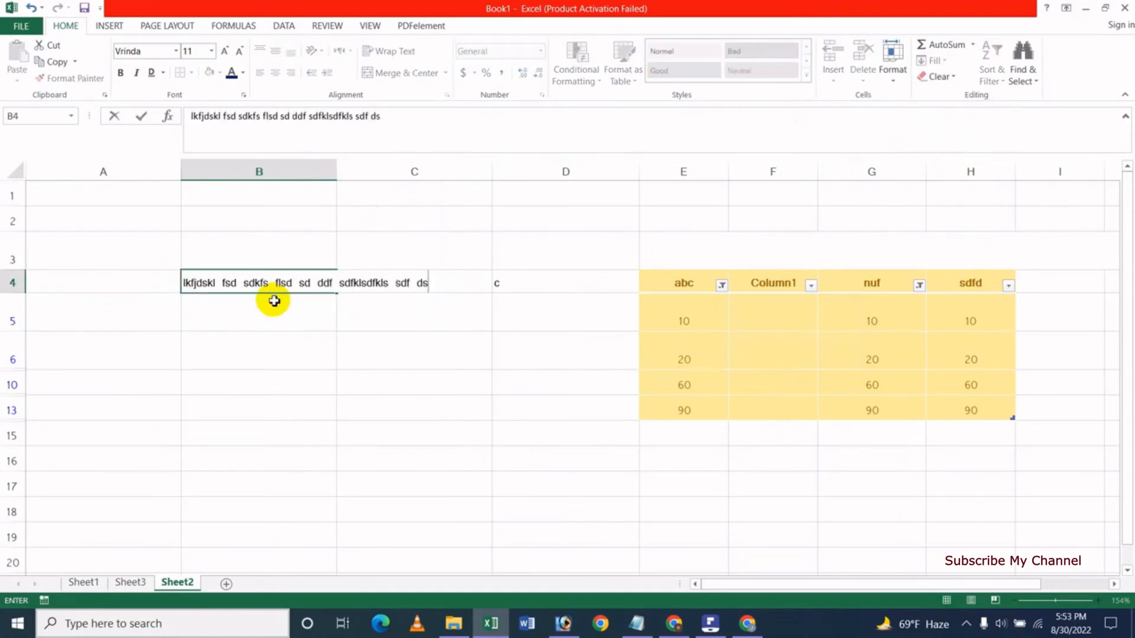
{"action": "key", "text": "Return"}
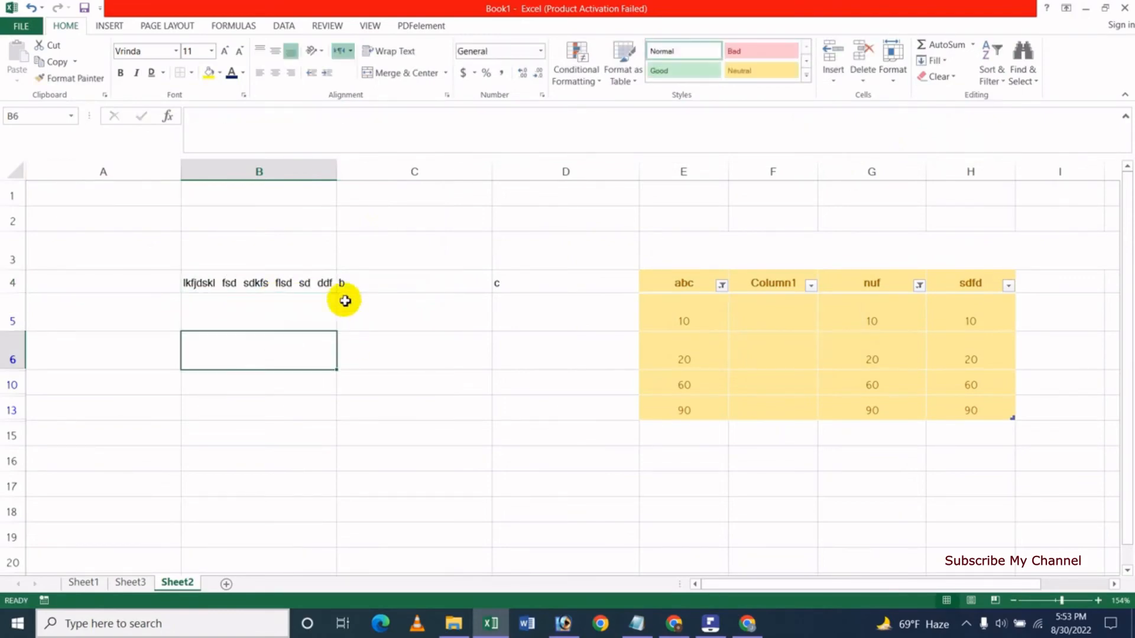
{"action": "left_click", "coordinate": [302, 286]}
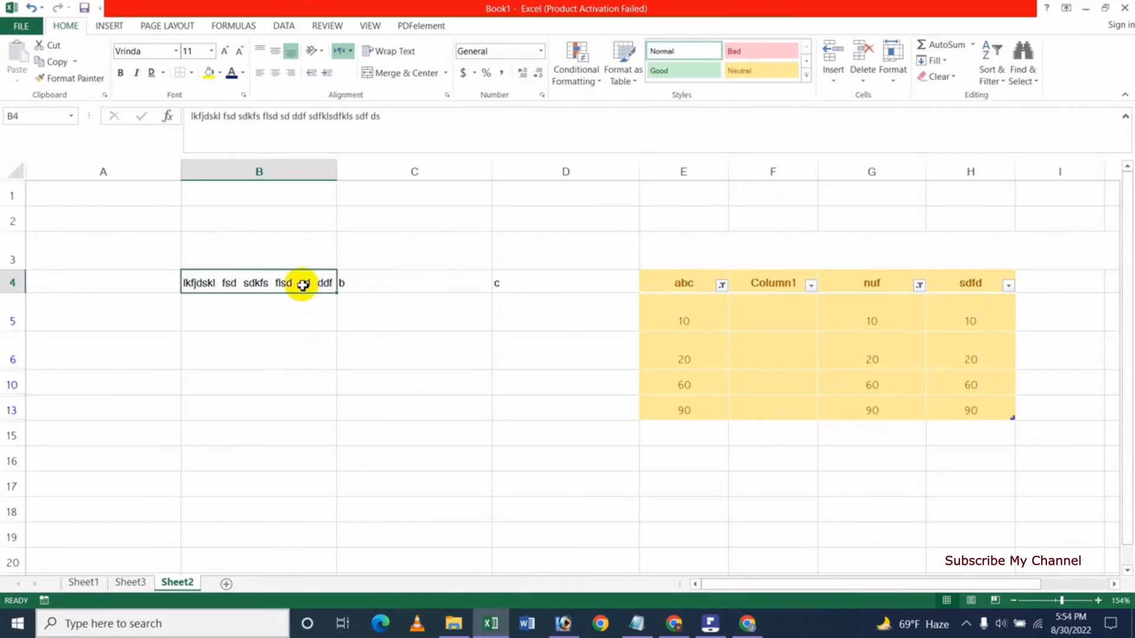
{"action": "left_click", "coordinate": [893, 74]}
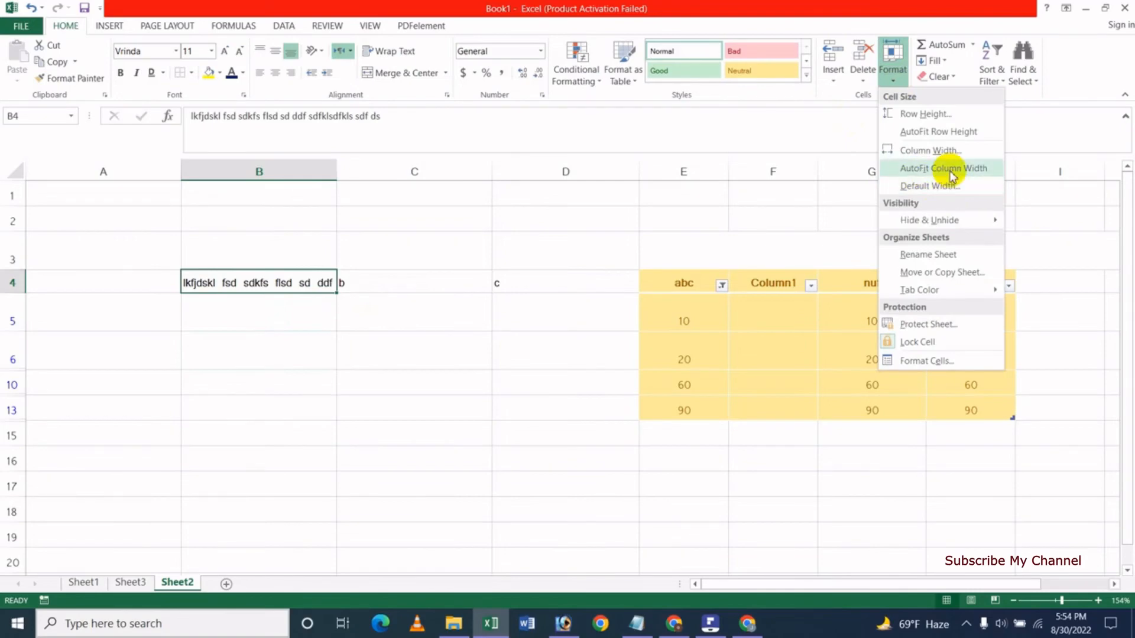
{"action": "left_click", "coordinate": [951, 169]}
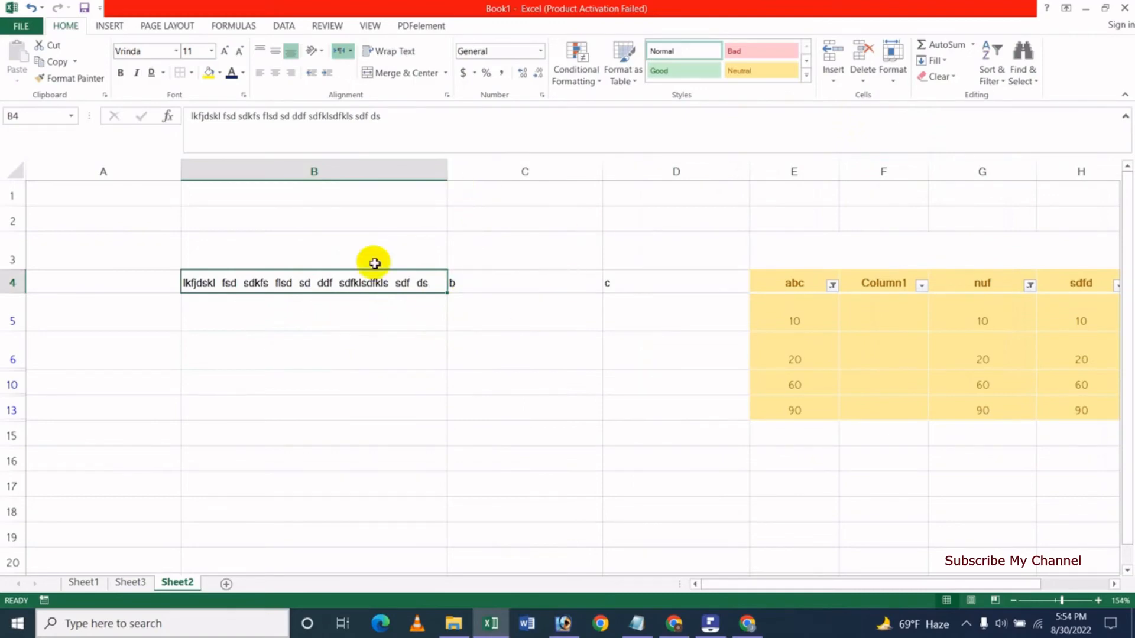
Enter a person's full name in A4 and drag column A narrower.
{"action": "left_click", "coordinate": [88, 284]}
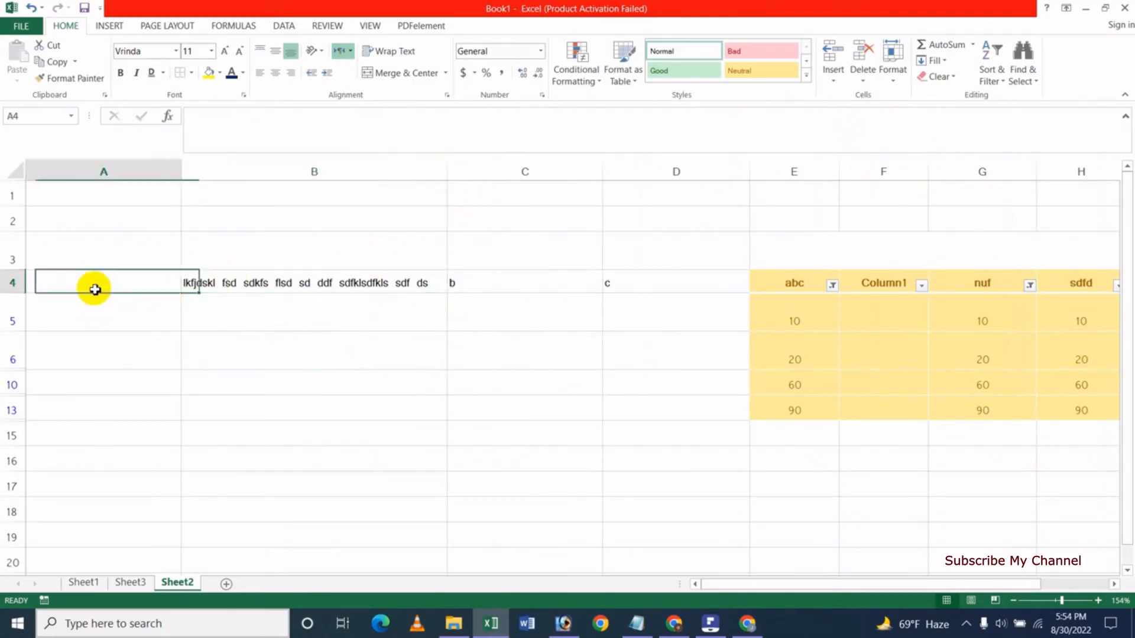
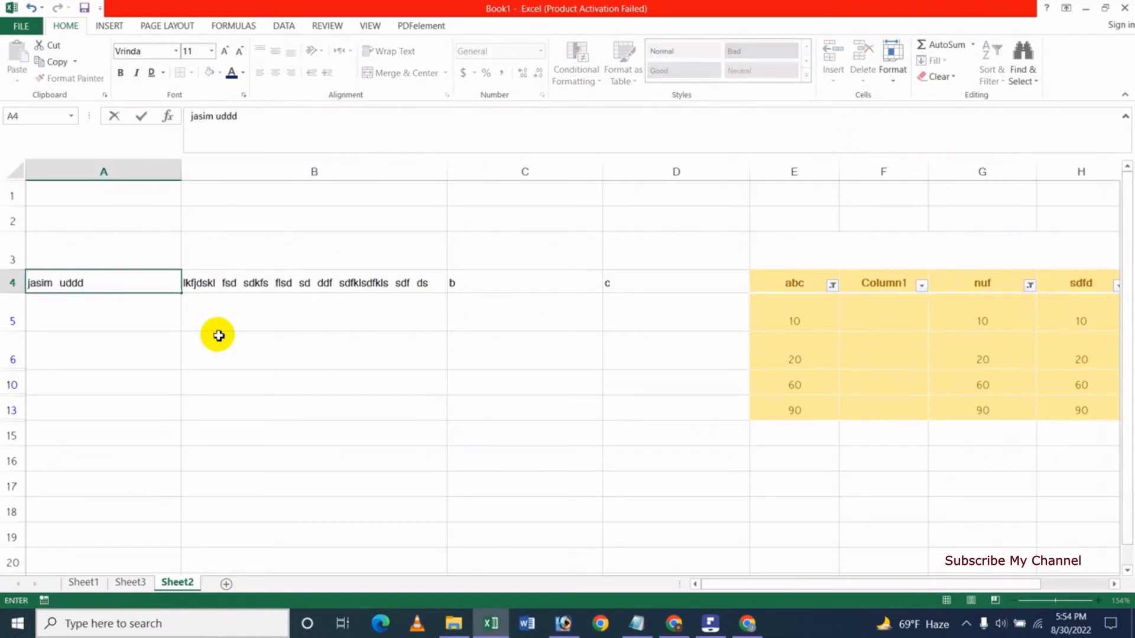
{"action": "key", "text": "Return"}
{"action": "left_click", "coordinate": [132, 284]}
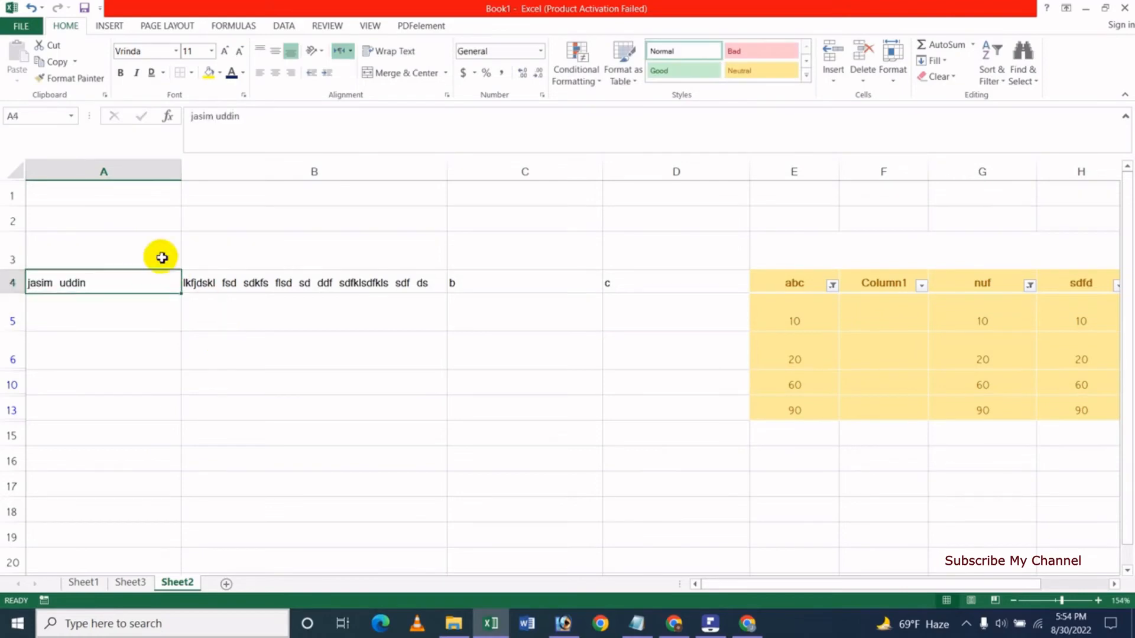
{"action": "left_click_drag", "start_coordinate": [181, 170], "coordinate": [68, 171]}
{"action": "left_click", "coordinate": [117, 187]}
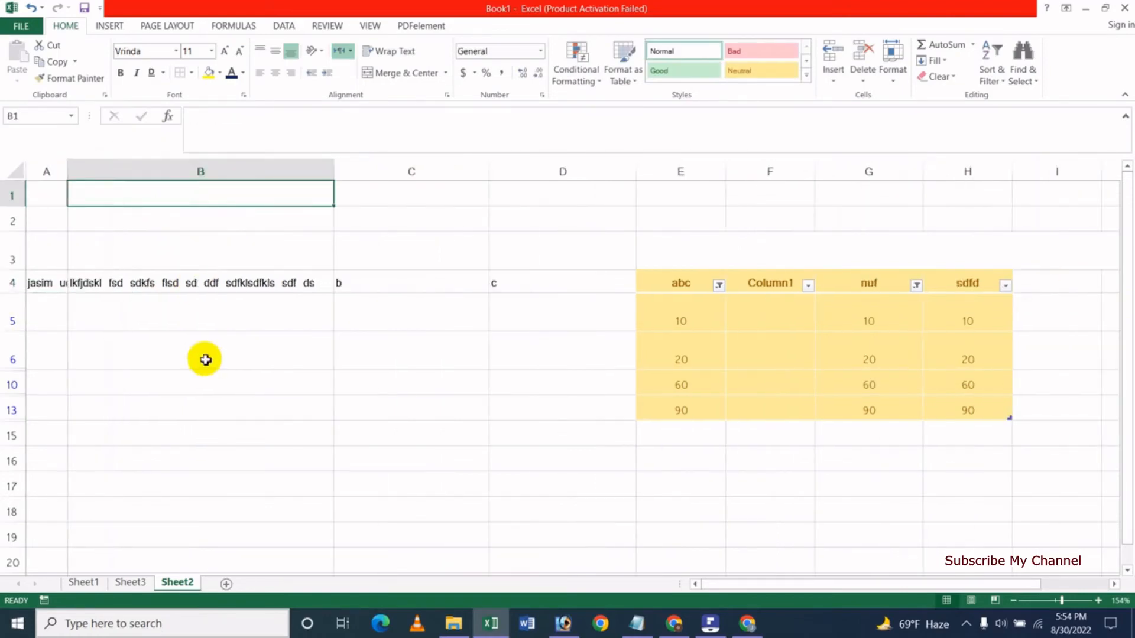
AutoFit column A from cell A4 so the full name fits, then reselect B4.
{"action": "left_click", "coordinate": [190, 364]}
{"action": "left_click", "coordinate": [50, 287]}
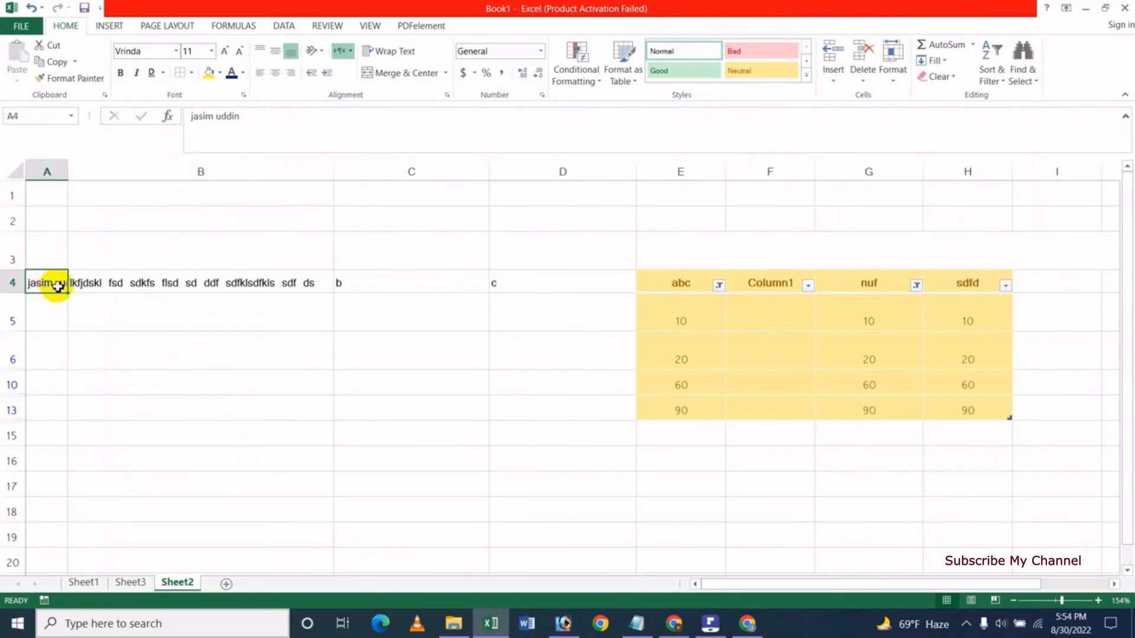
{"action": "left_click", "coordinate": [888, 80]}
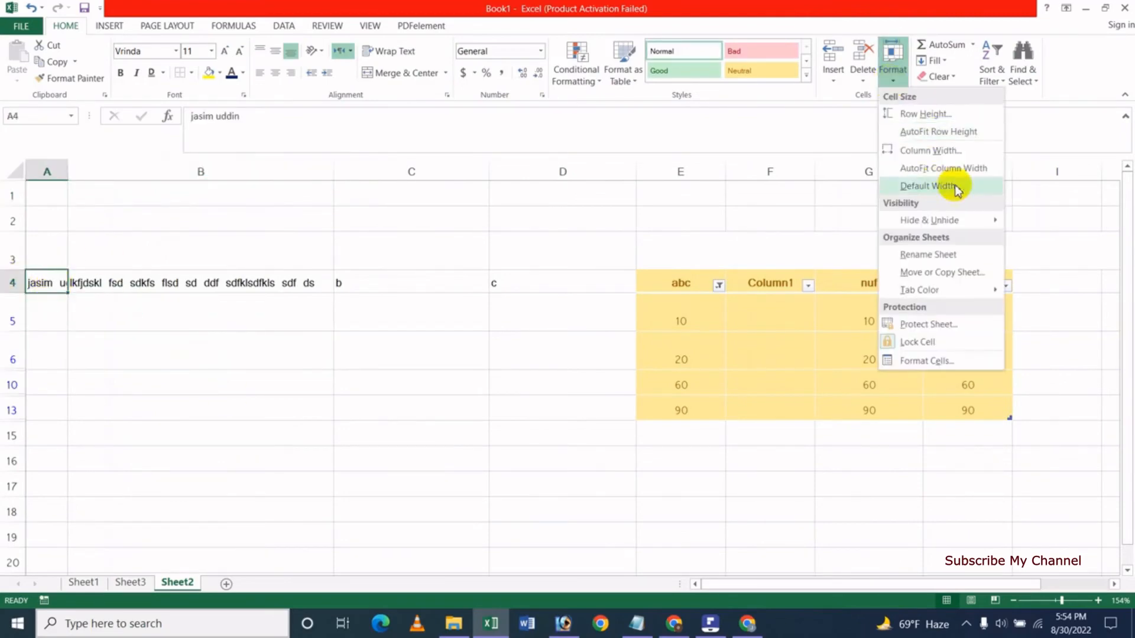
{"action": "left_click", "coordinate": [943, 168]}
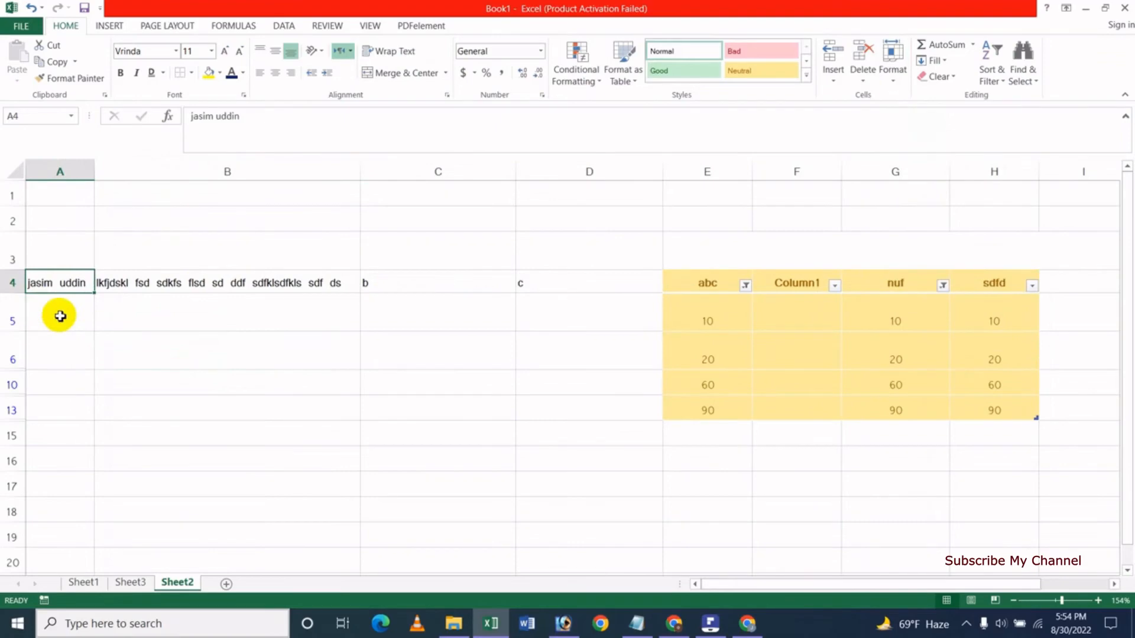
{"action": "left_click", "coordinate": [299, 303]}
{"action": "left_click", "coordinate": [294, 282]}
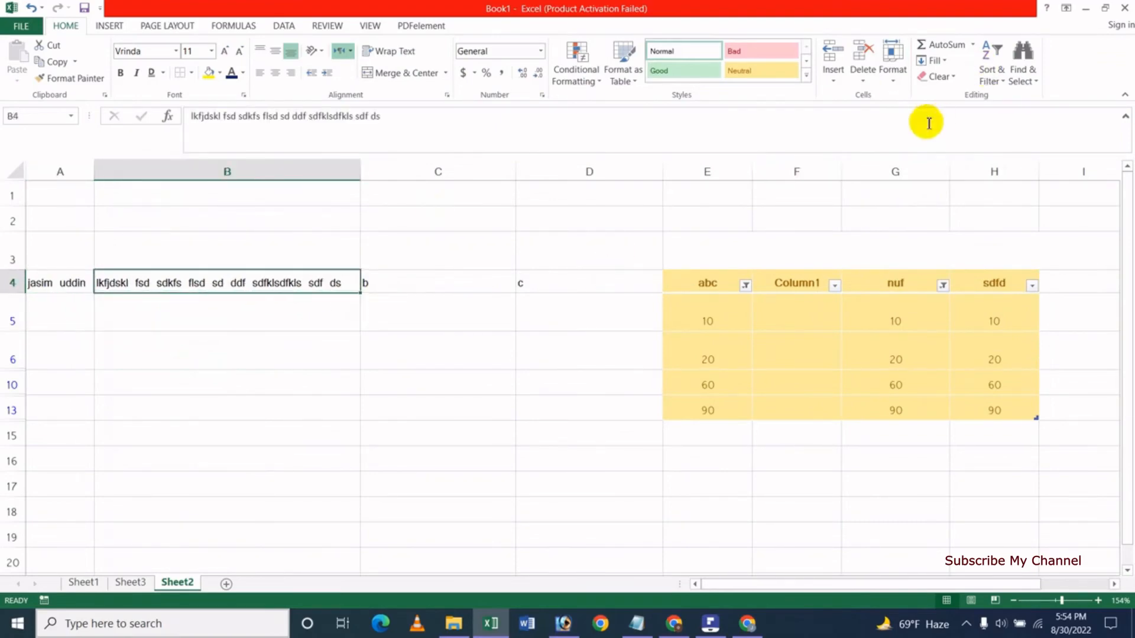
{"action": "left_click", "coordinate": [903, 83]}
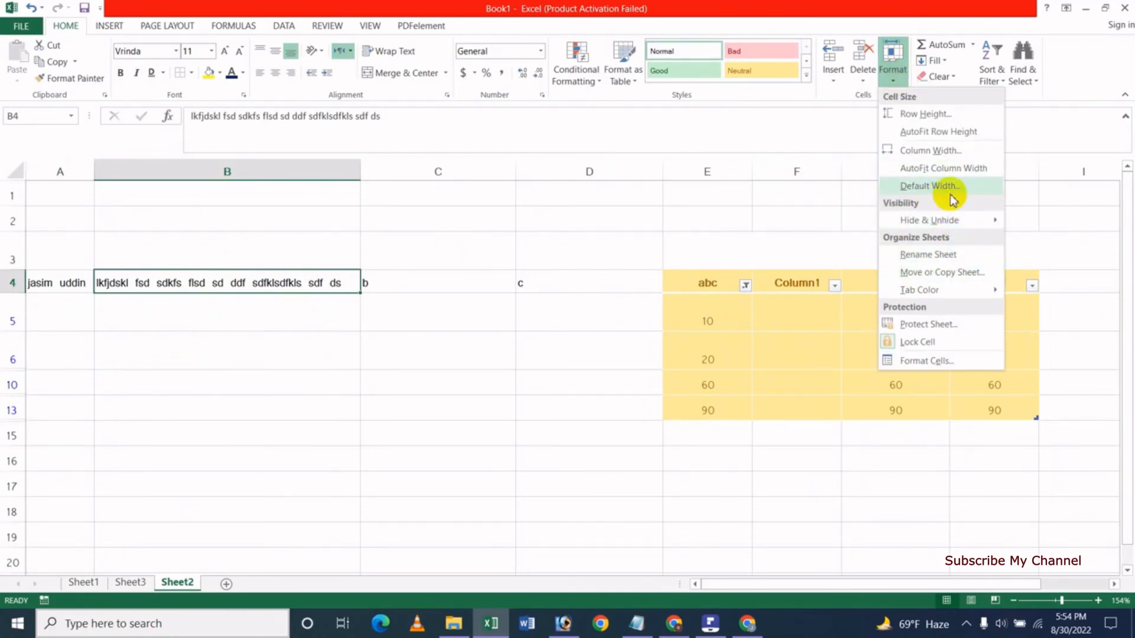
Unhide the hidden rows so row 4 reappears in the table.
{"action": "mouse_move", "coordinate": [975, 228]}
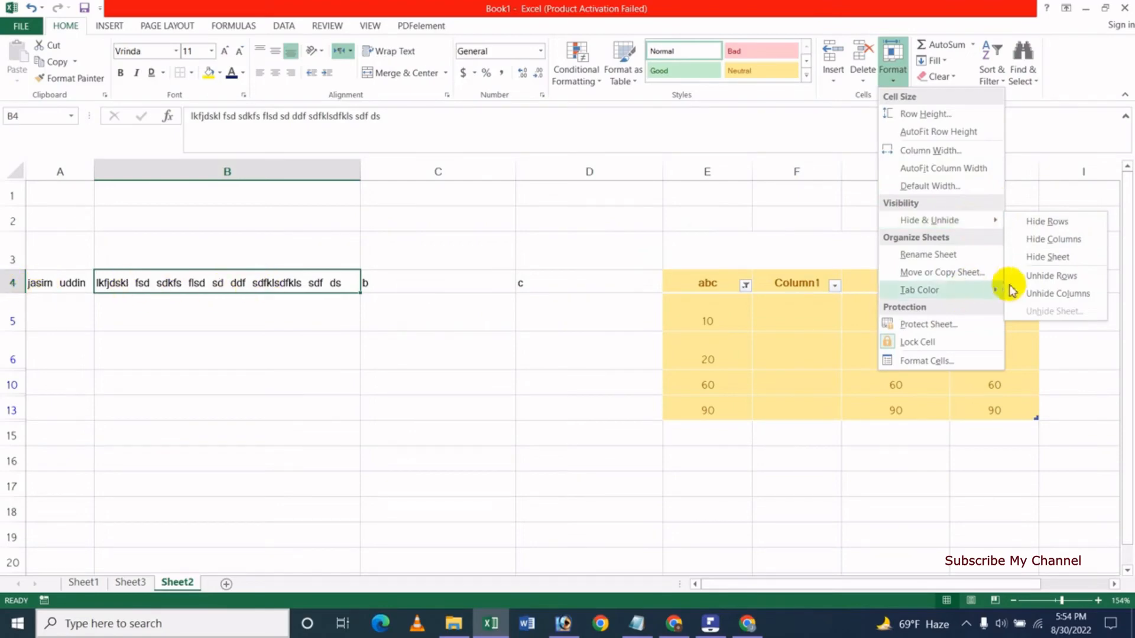
{"action": "left_click", "coordinate": [1050, 225]}
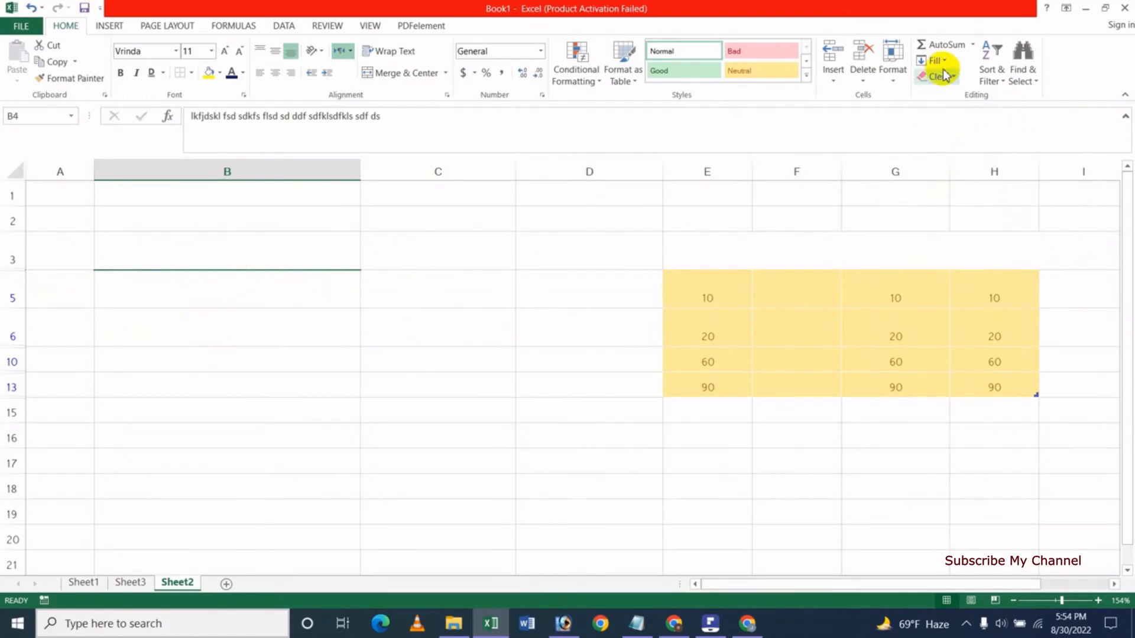
{"action": "left_click", "coordinate": [893, 74]}
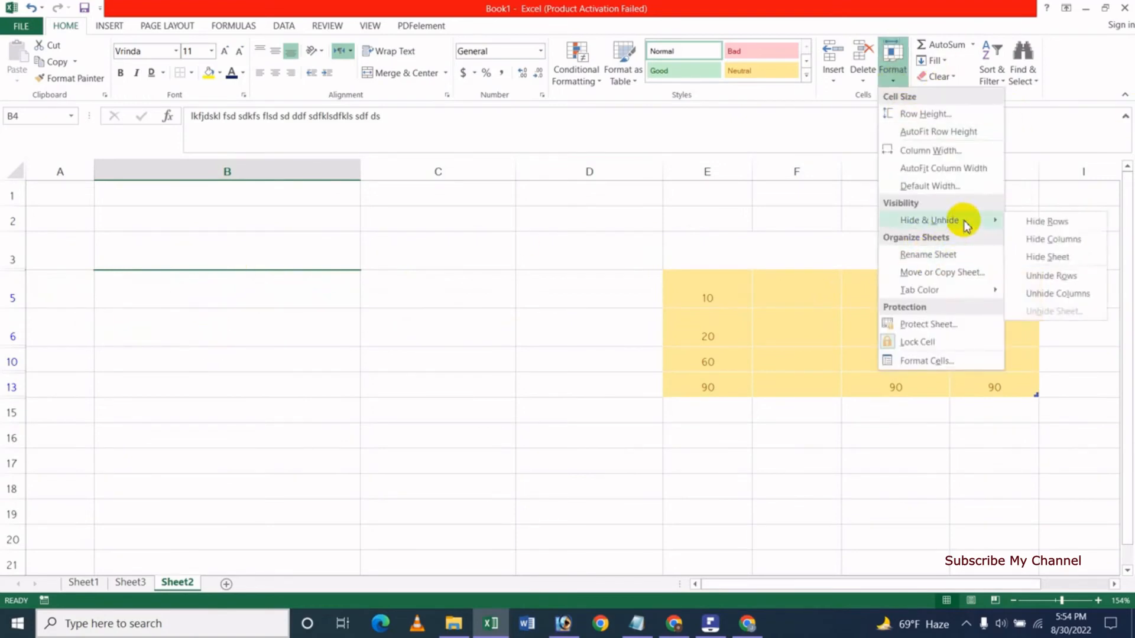
{"action": "left_click", "coordinate": [1056, 276]}
Hide rows 3–16, then unhide them again.
{"action": "left_click", "coordinate": [266, 353]}
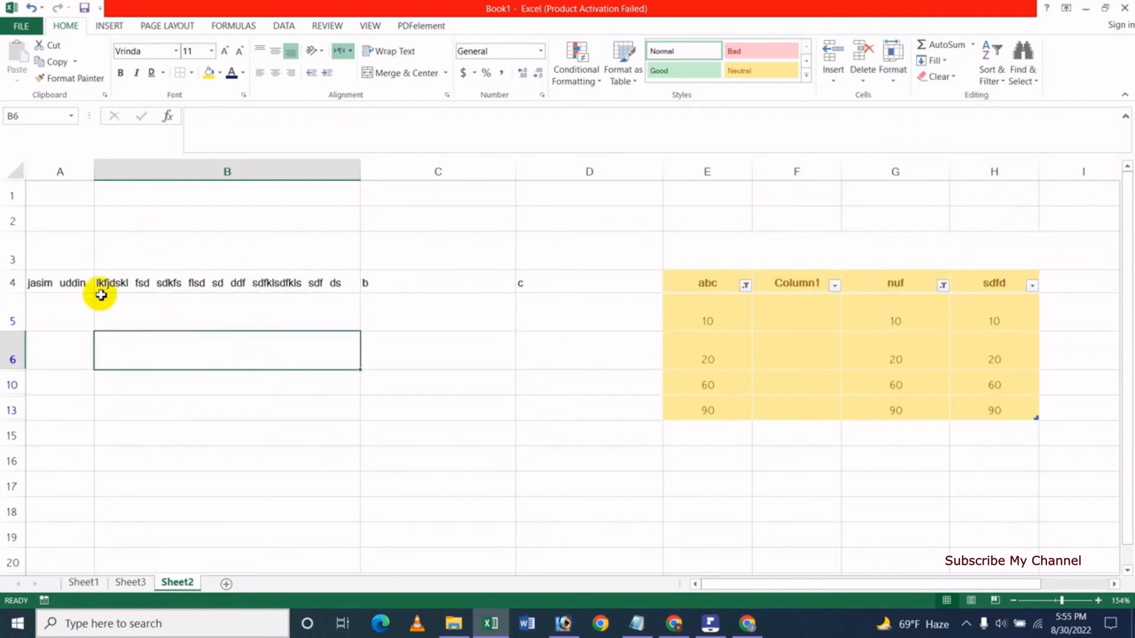
{"action": "mouse_move", "coordinate": [79, 255]}
{"action": "left_mouse_down"}
{"action": "mouse_move", "coordinate": [768, 443]}
{"action": "mouse_move", "coordinate": [768, 453]}
{"action": "left_mouse_up"}
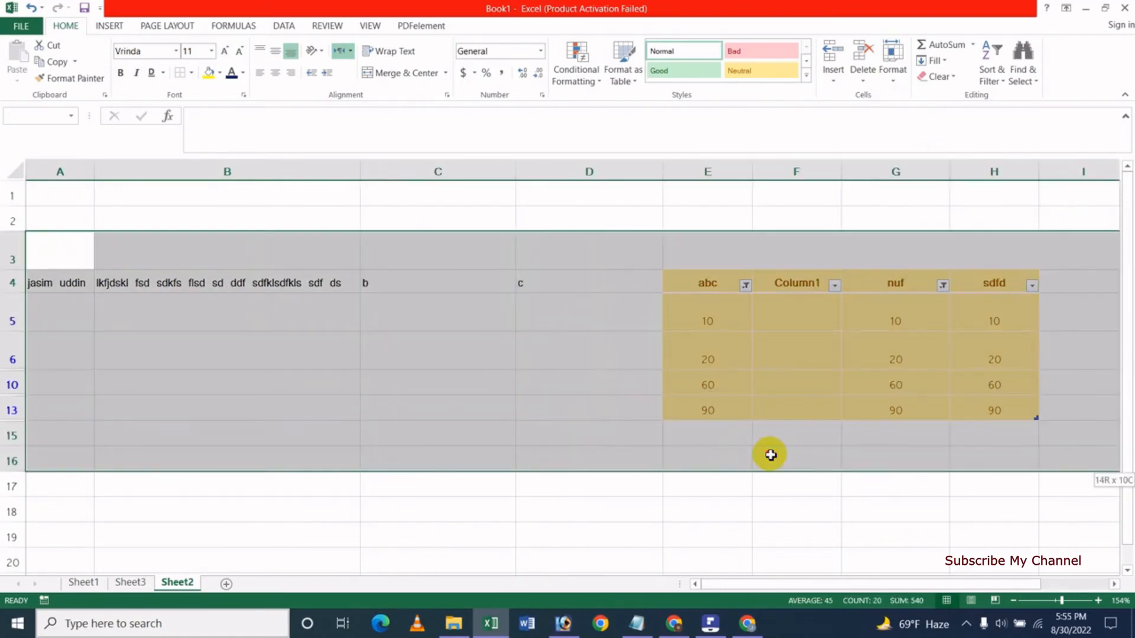
{"action": "left_click", "coordinate": [893, 87]}
{"action": "mouse_move", "coordinate": [937, 222]}
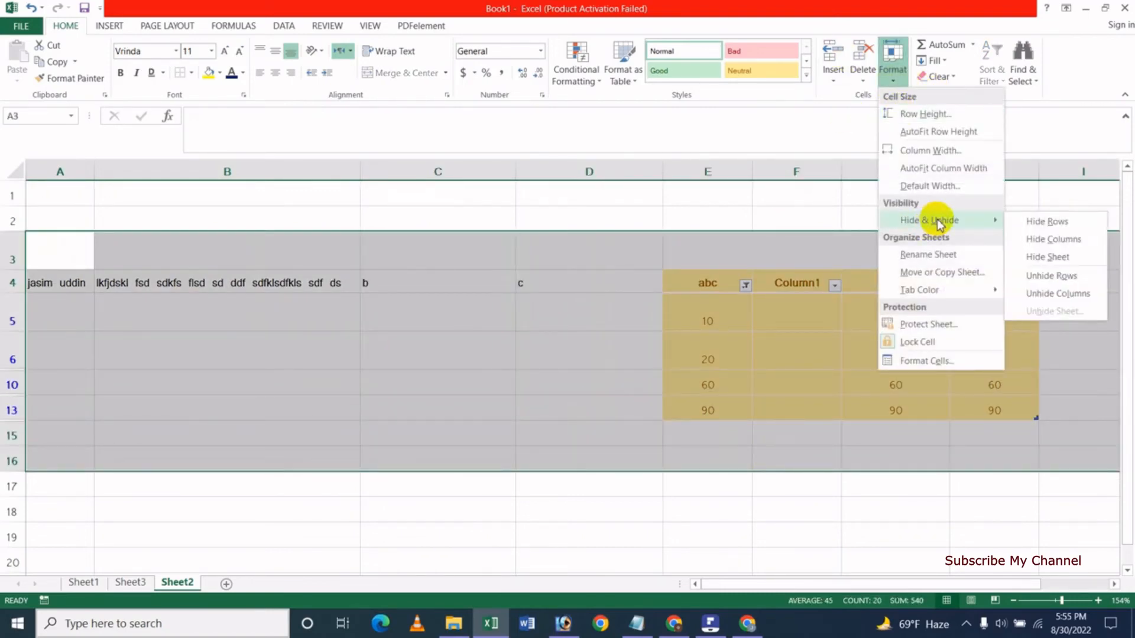
{"action": "left_click", "coordinate": [1048, 223]}
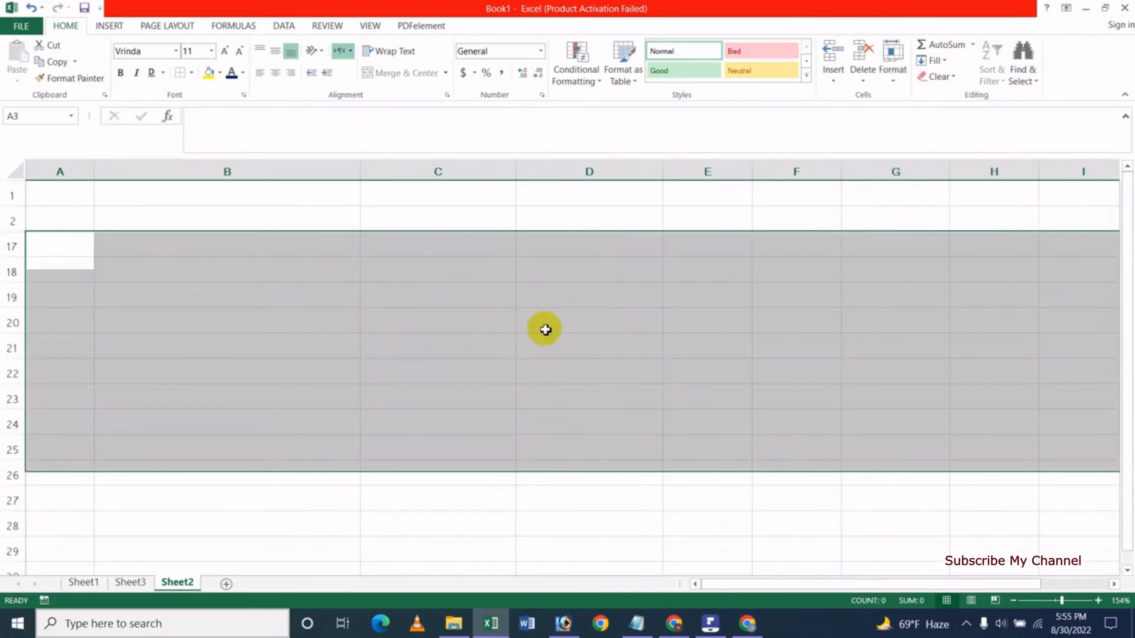
{"action": "left_click", "coordinate": [893, 72]}
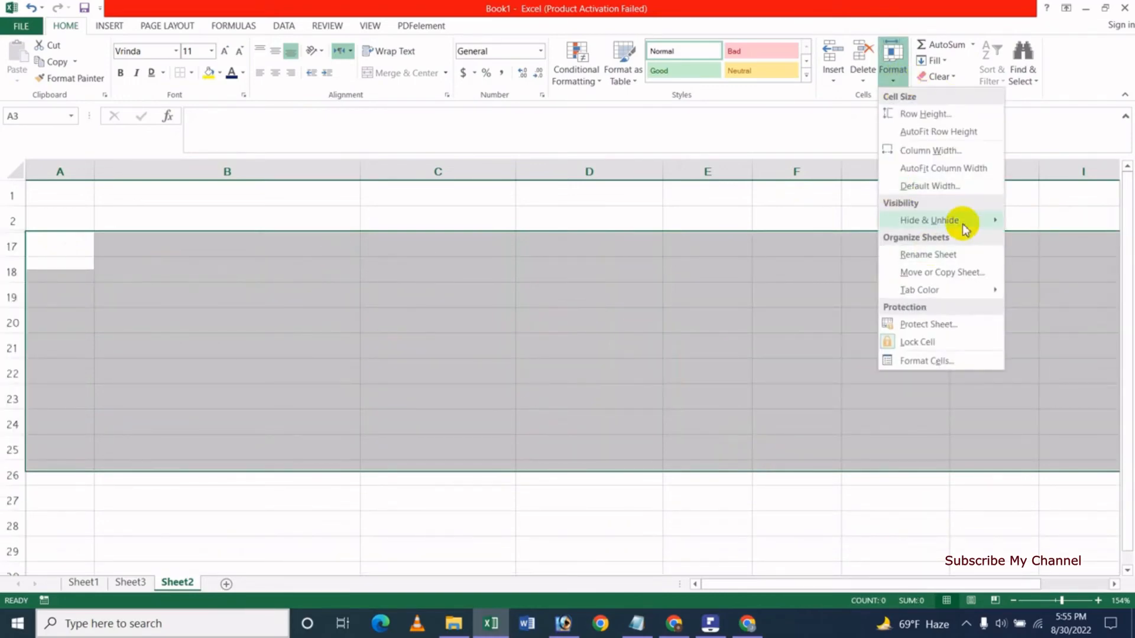
{"action": "mouse_move", "coordinate": [963, 225]}
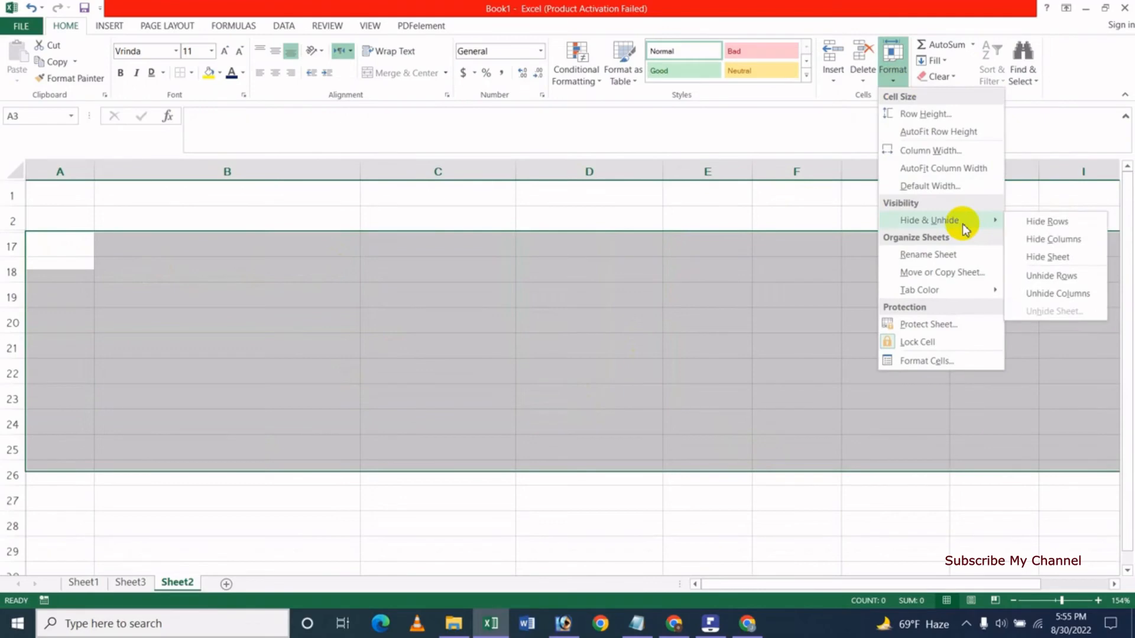
{"action": "left_click", "coordinate": [1056, 278]}
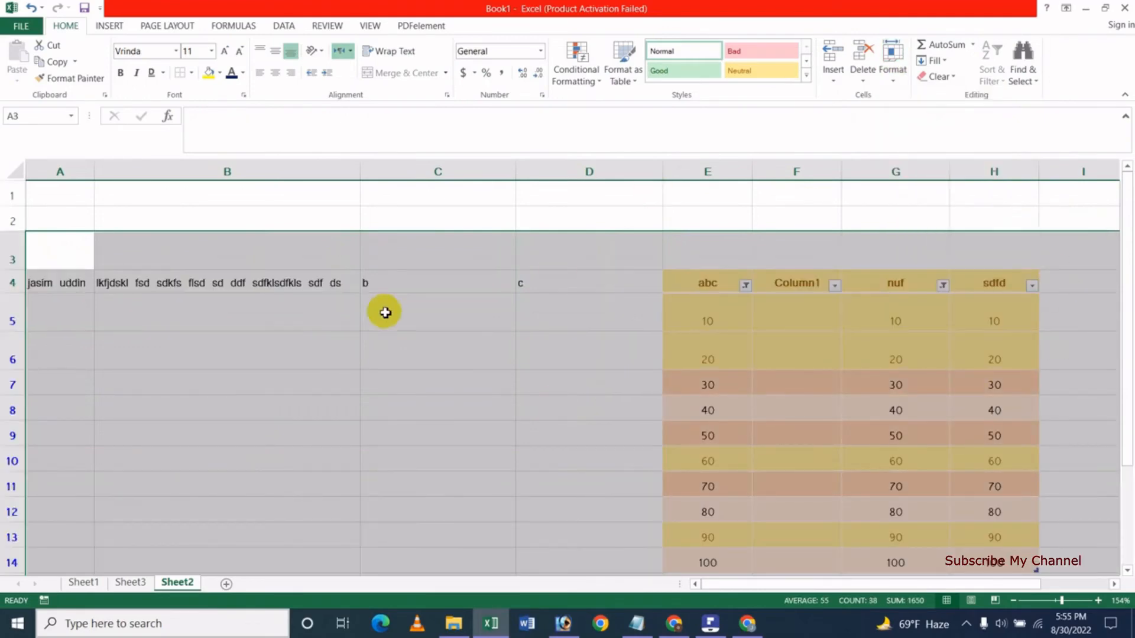
Hide columns A and B, then unhide them again.
{"action": "left_click", "coordinate": [290, 316]}
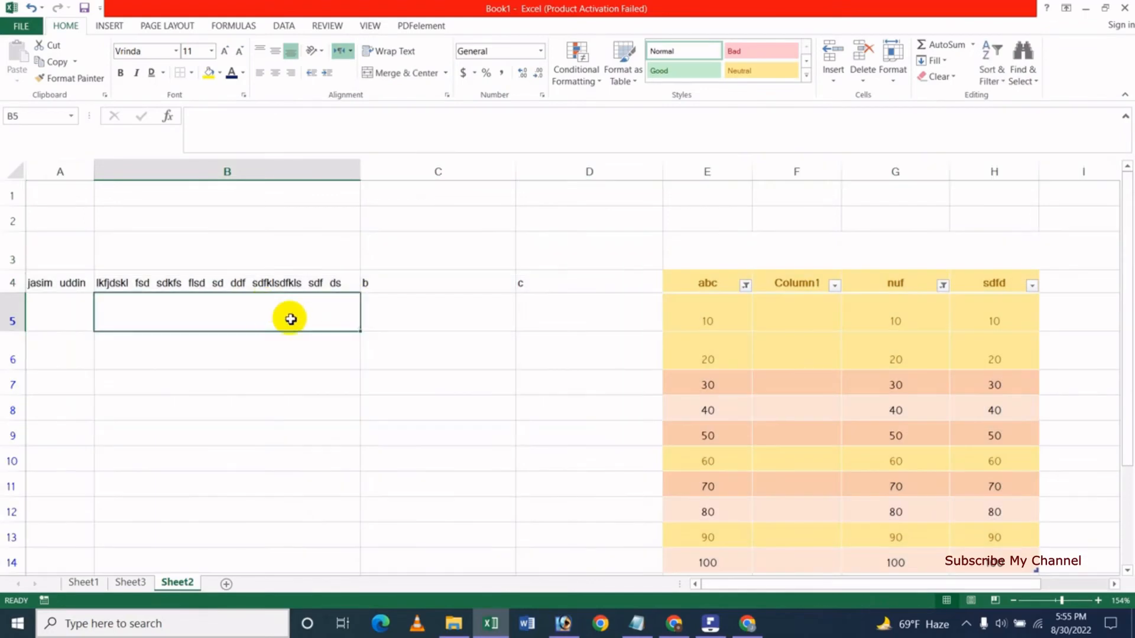
{"action": "left_click_drag", "start_coordinate": [69, 171], "coordinate": [179, 210]}
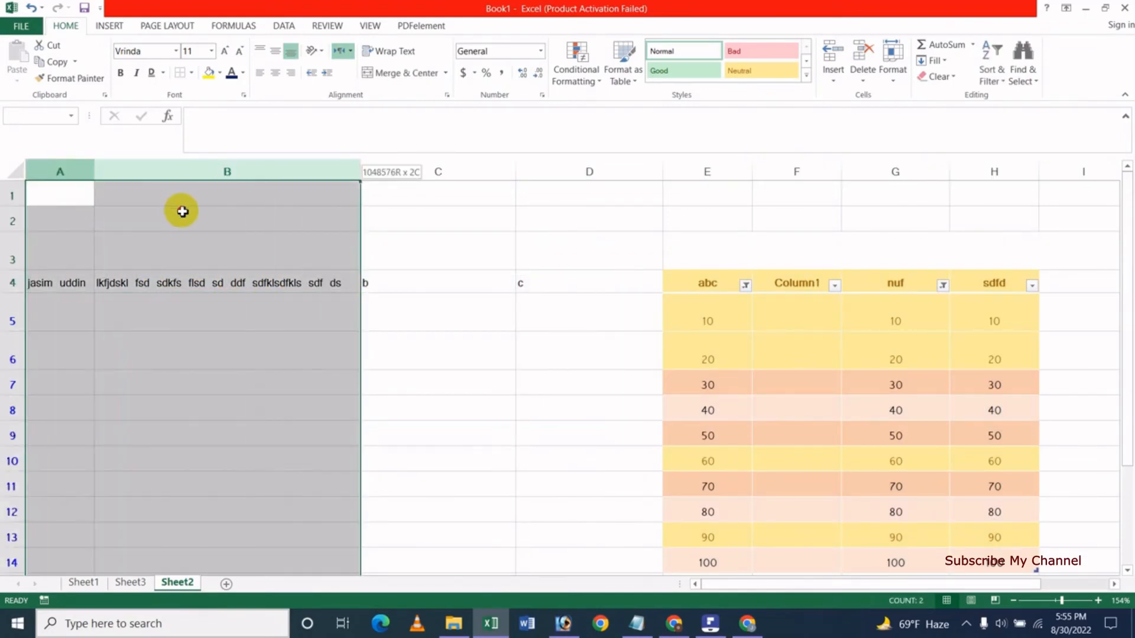
{"action": "left_click", "coordinate": [894, 90]}
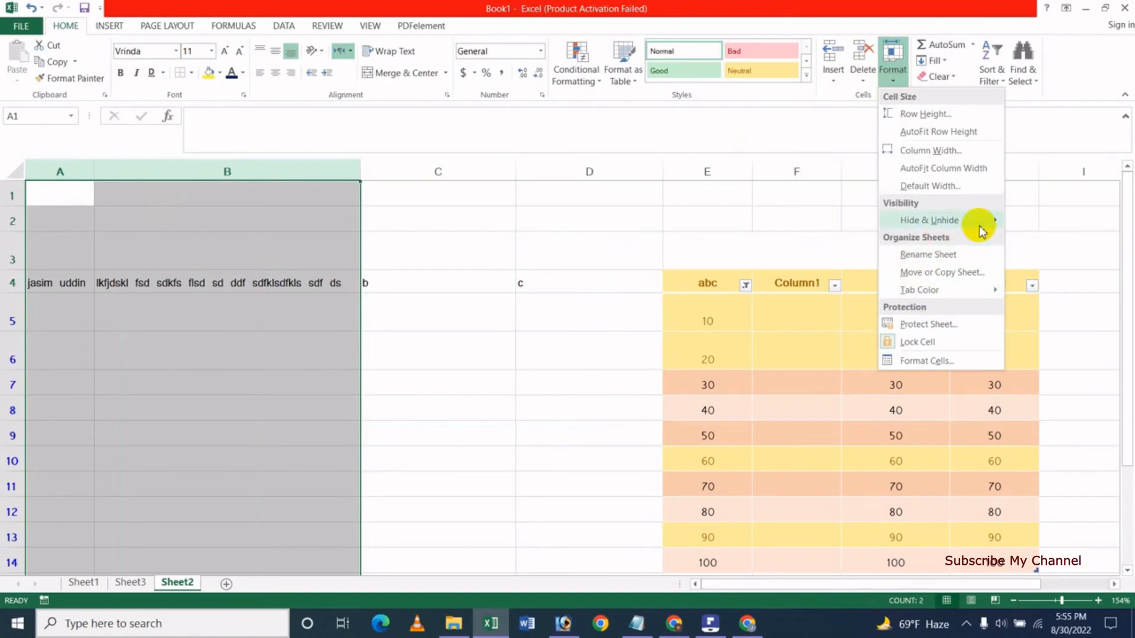
{"action": "mouse_move", "coordinate": [980, 230]}
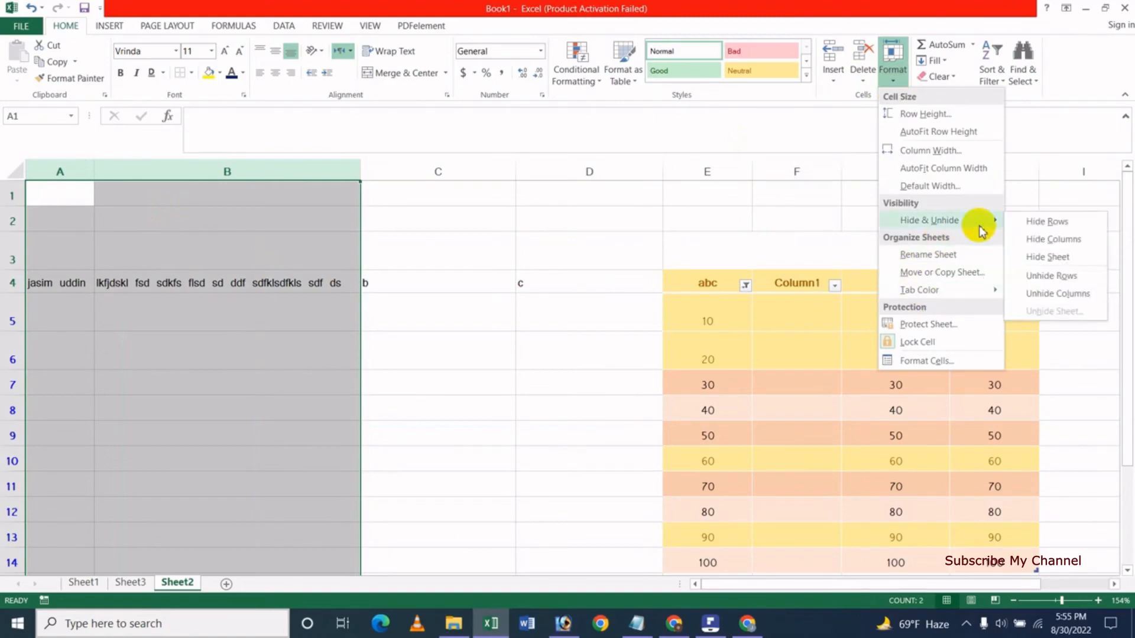
{"action": "left_click", "coordinate": [1070, 246]}
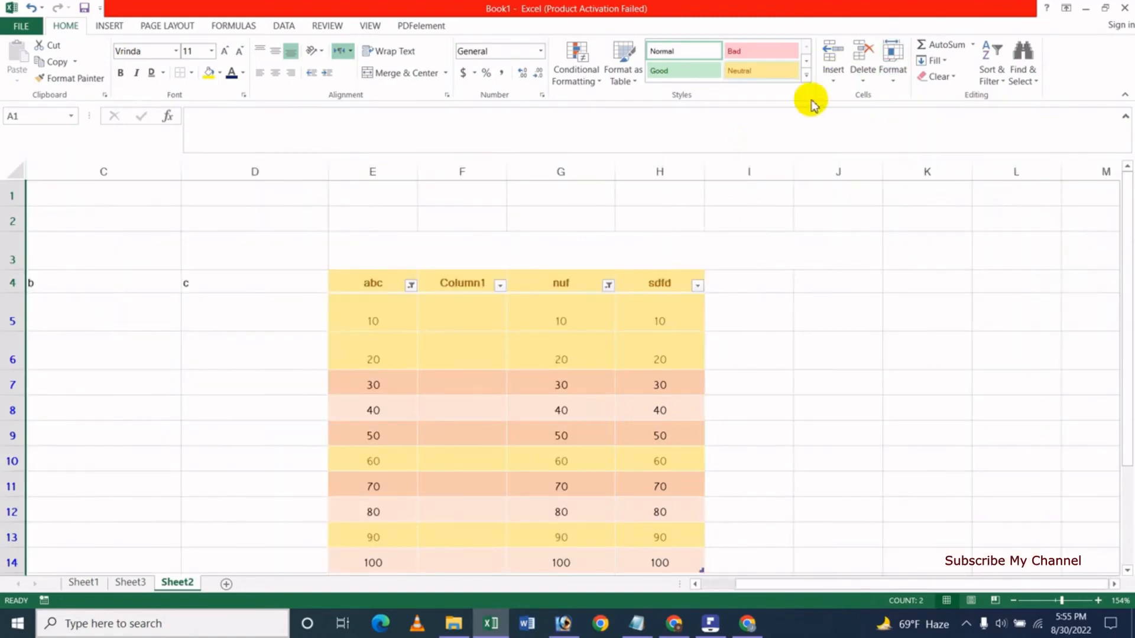
{"action": "left_click", "coordinate": [892, 77]}
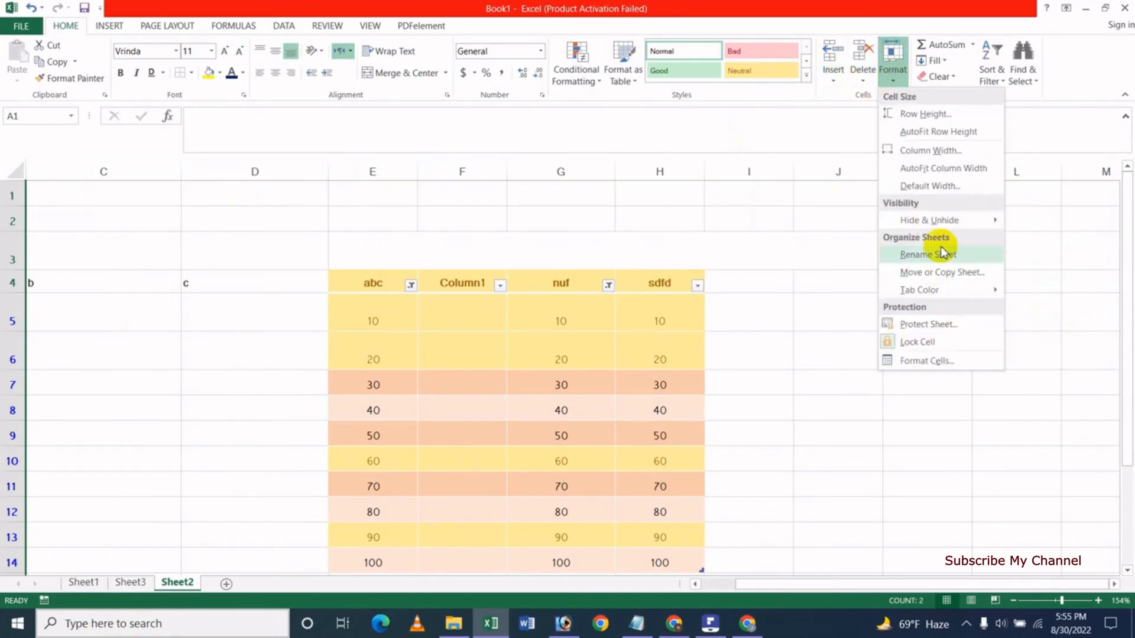
{"action": "mouse_move", "coordinate": [963, 224]}
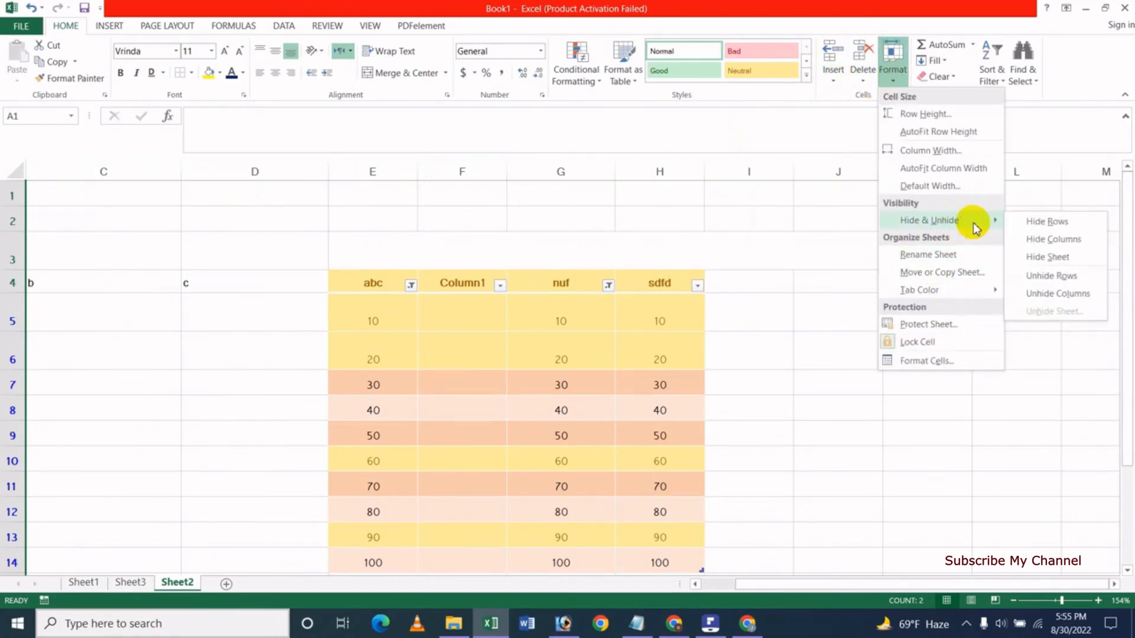
{"action": "left_click", "coordinate": [1058, 294]}
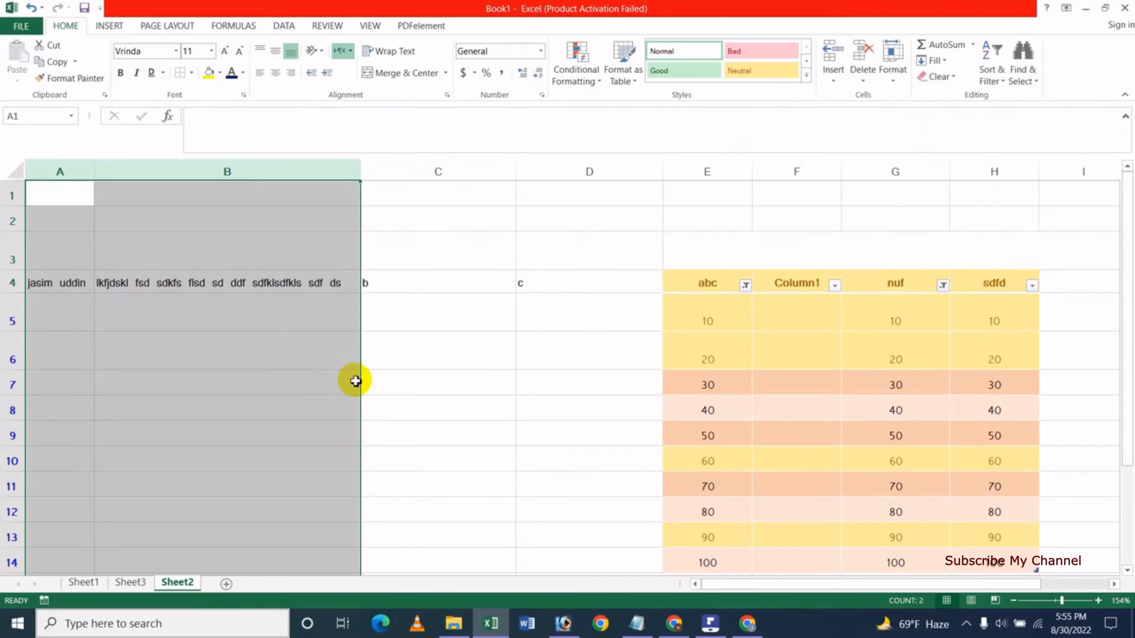
Hide Sheet2 entirely via Hide & Unhide > Hide Sheet.
{"action": "left_click", "coordinate": [422, 353]}
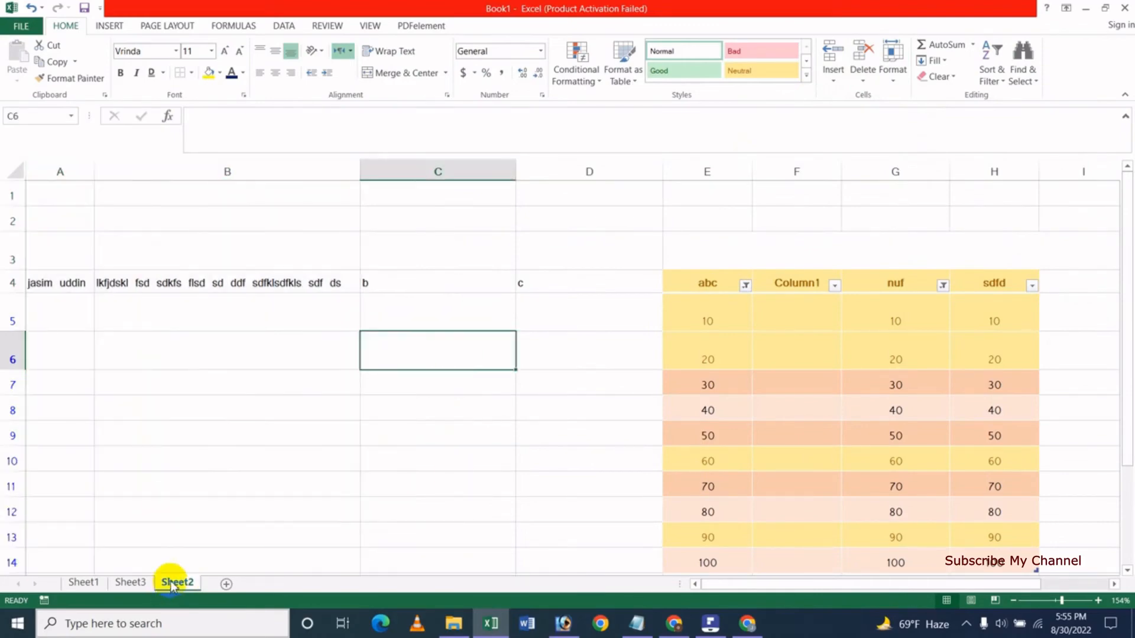
{"action": "left_click", "coordinate": [893, 83]}
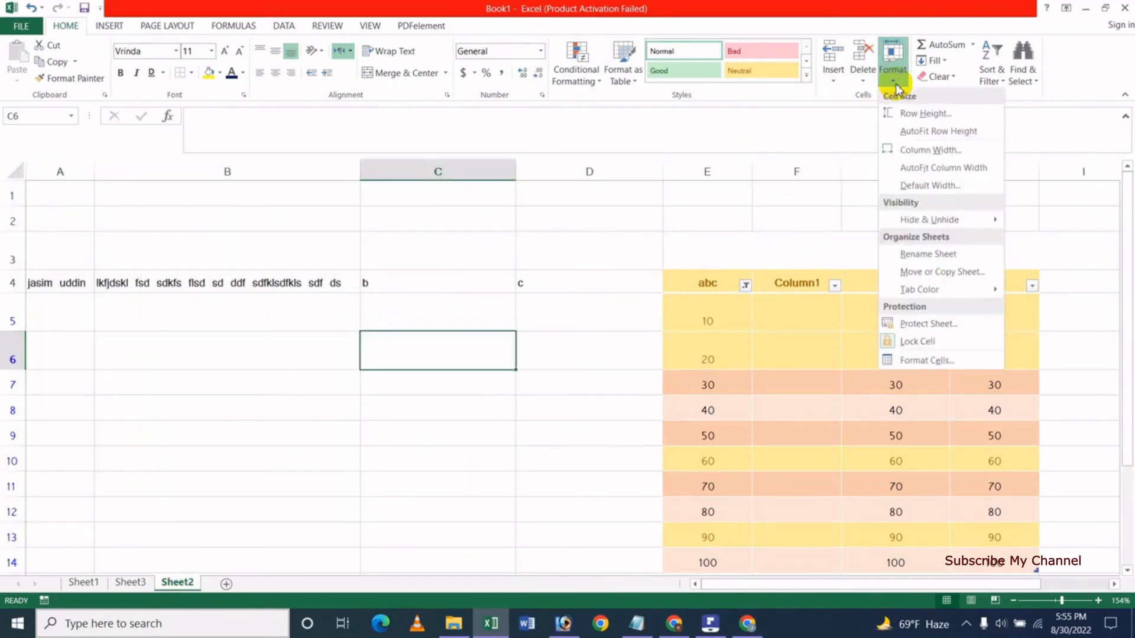
{"action": "mouse_move", "coordinate": [924, 220]}
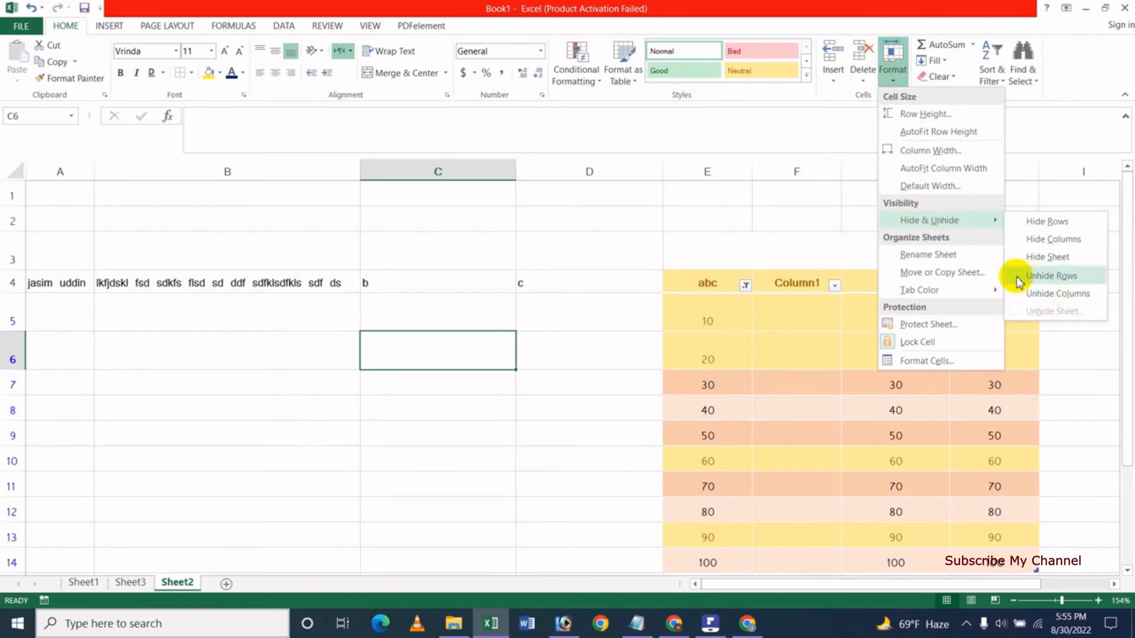
{"action": "left_click", "coordinate": [1051, 259]}
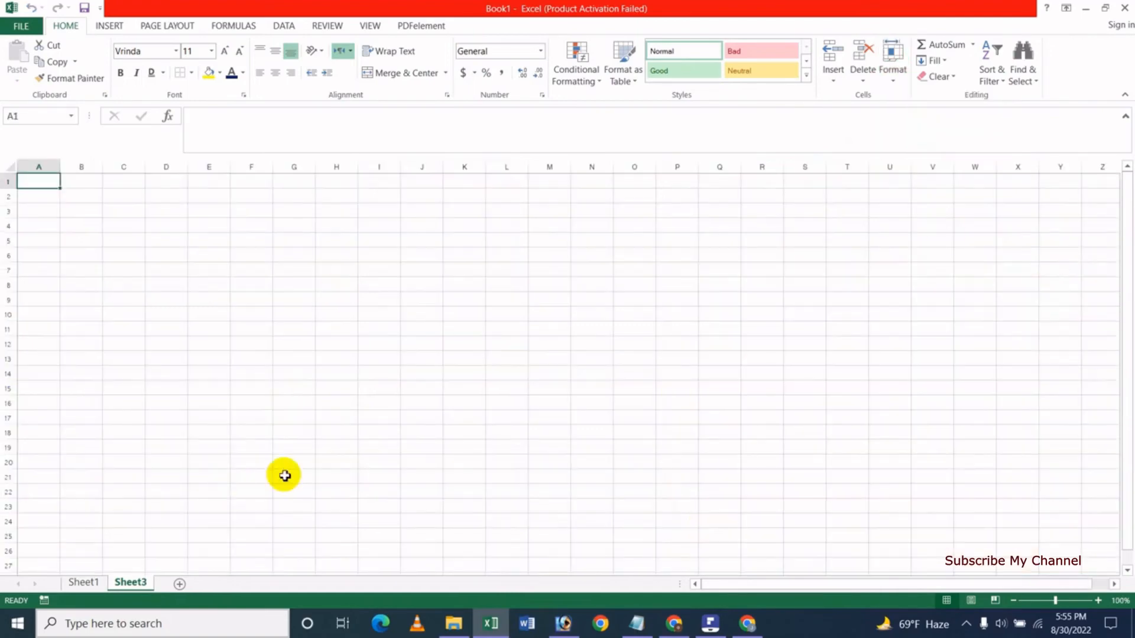
From Sheet3, restore Sheet2 using Unhide Sheet and confirm with OK.
{"action": "left_click", "coordinate": [893, 81]}
{"action": "mouse_move", "coordinate": [952, 220]}
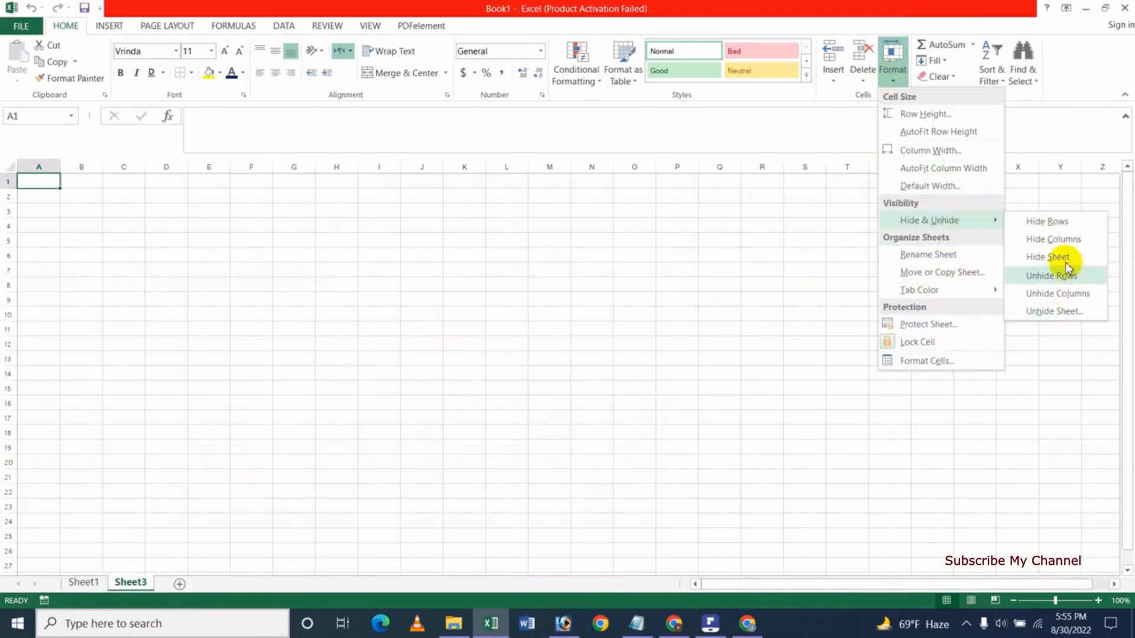
{"action": "left_click", "coordinate": [1052, 311]}
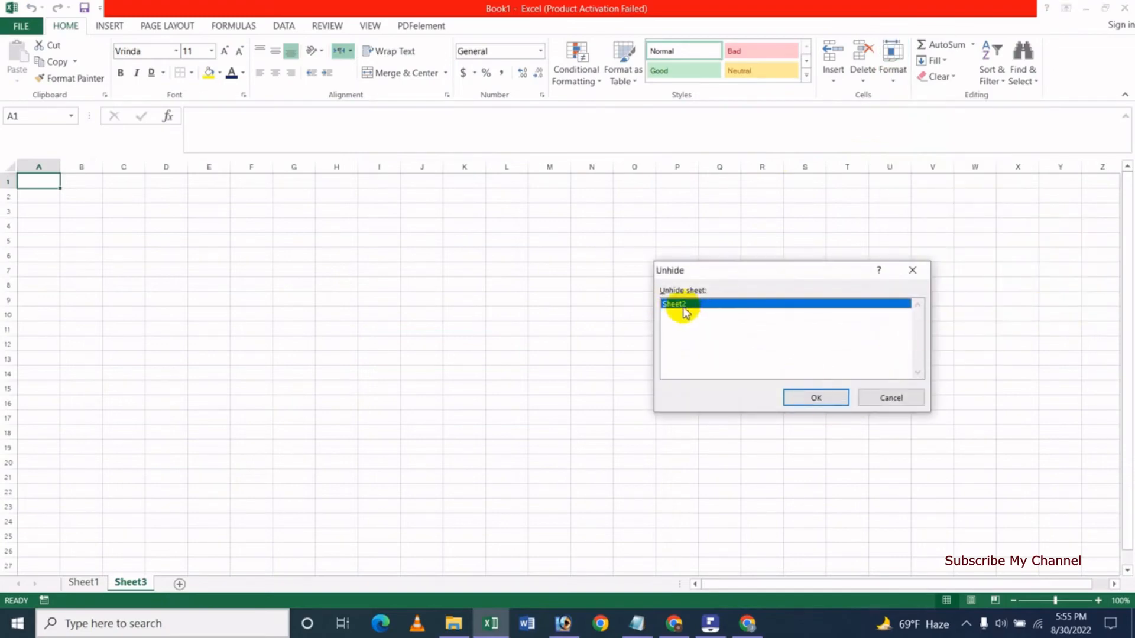
{"action": "left_click", "coordinate": [806, 399]}
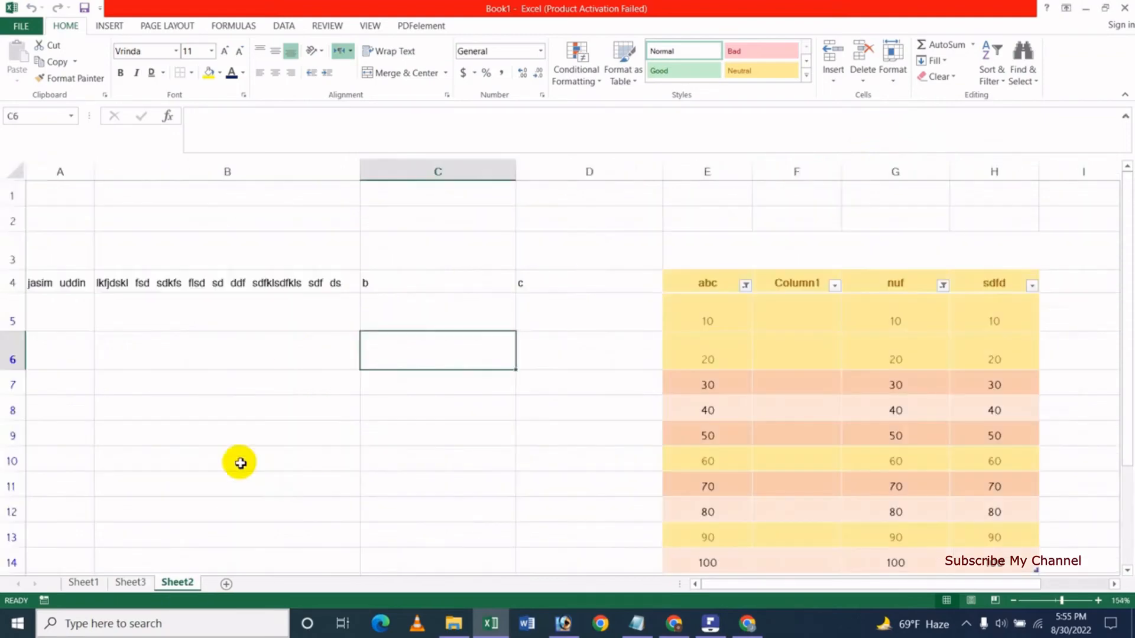
Rename the Sheet2 tab to a person's first name.
{"action": "left_click", "coordinate": [254, 354]}
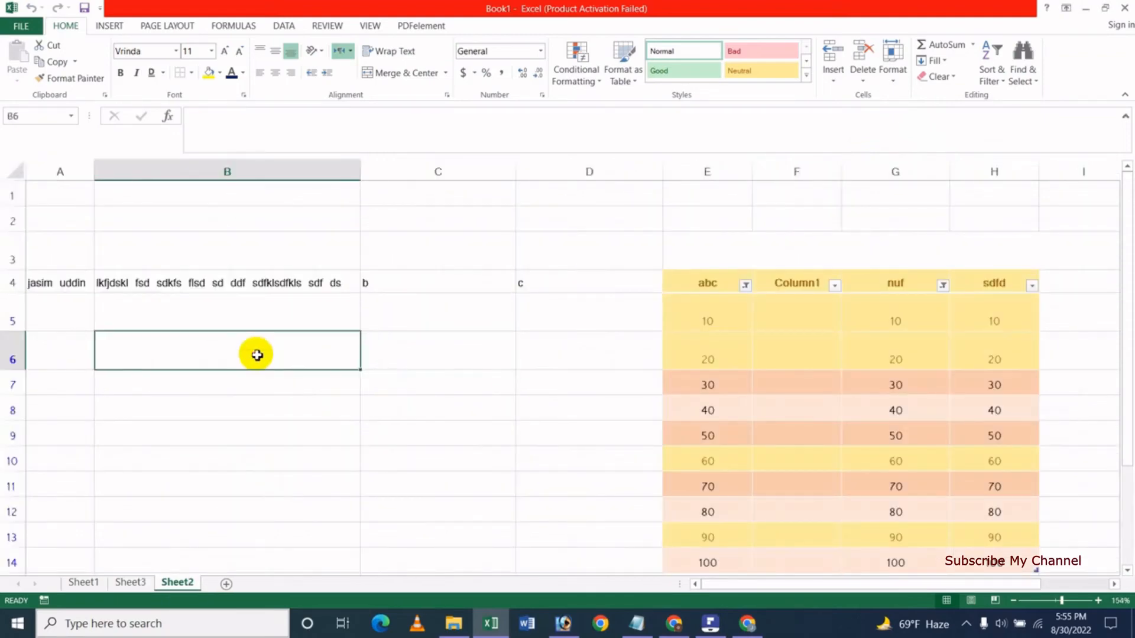
{"action": "left_click", "coordinate": [892, 64]}
{"action": "mouse_move", "coordinate": [941, 236]}
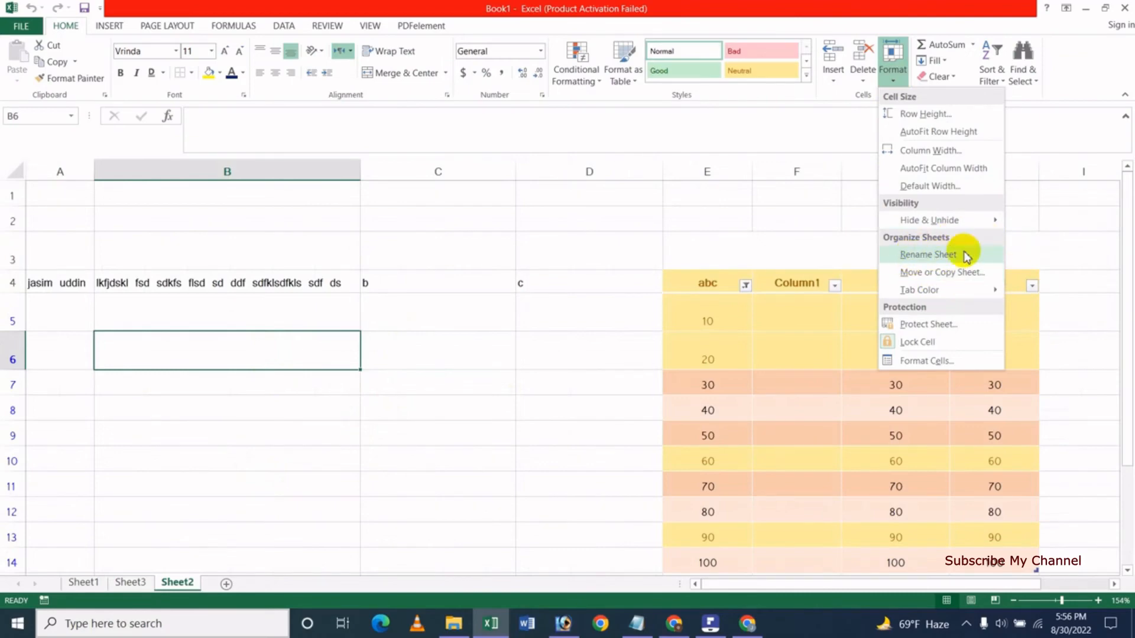
{"action": "left_click", "coordinate": [941, 256]}
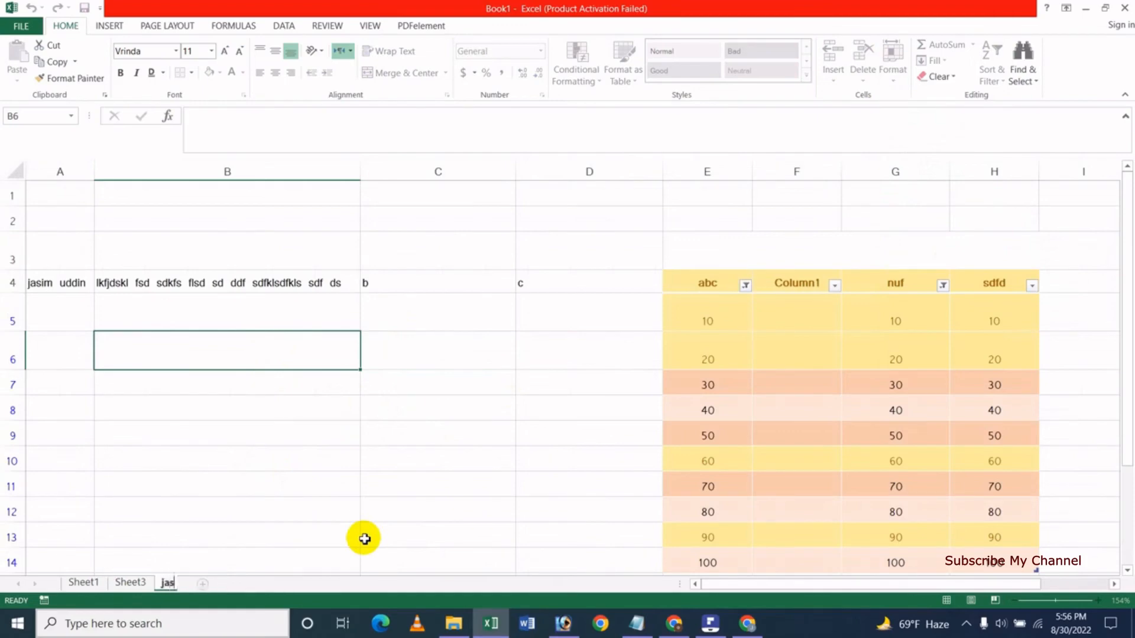
{"action": "key", "text": "Return"}
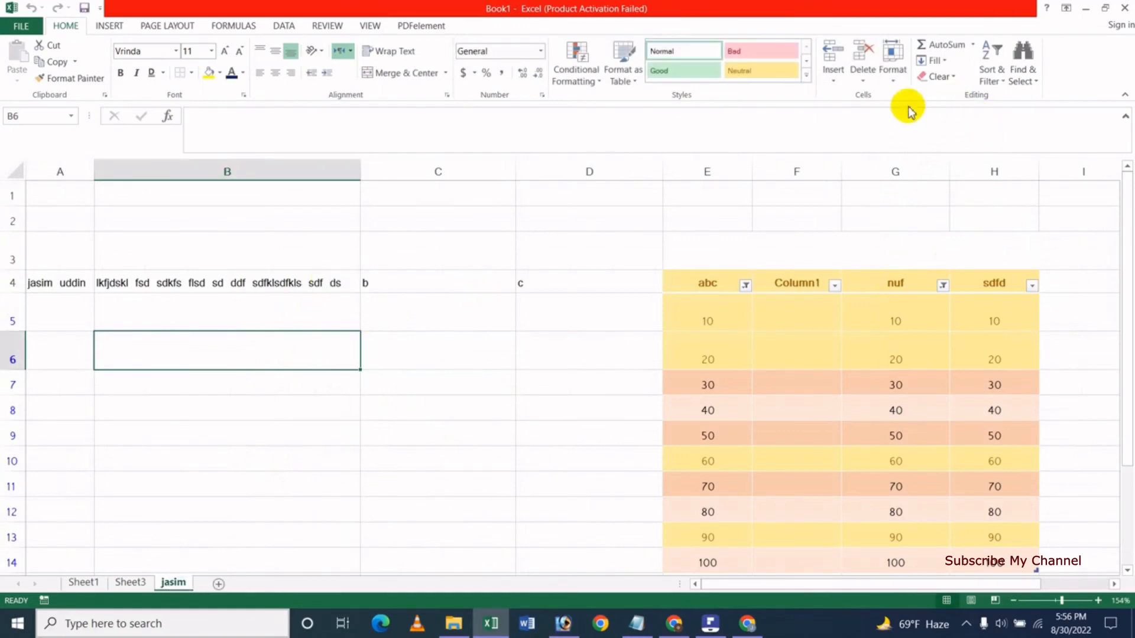
Set the renamed sheet's tab color to Red from Standard Colors.
{"action": "left_click", "coordinate": [893, 82]}
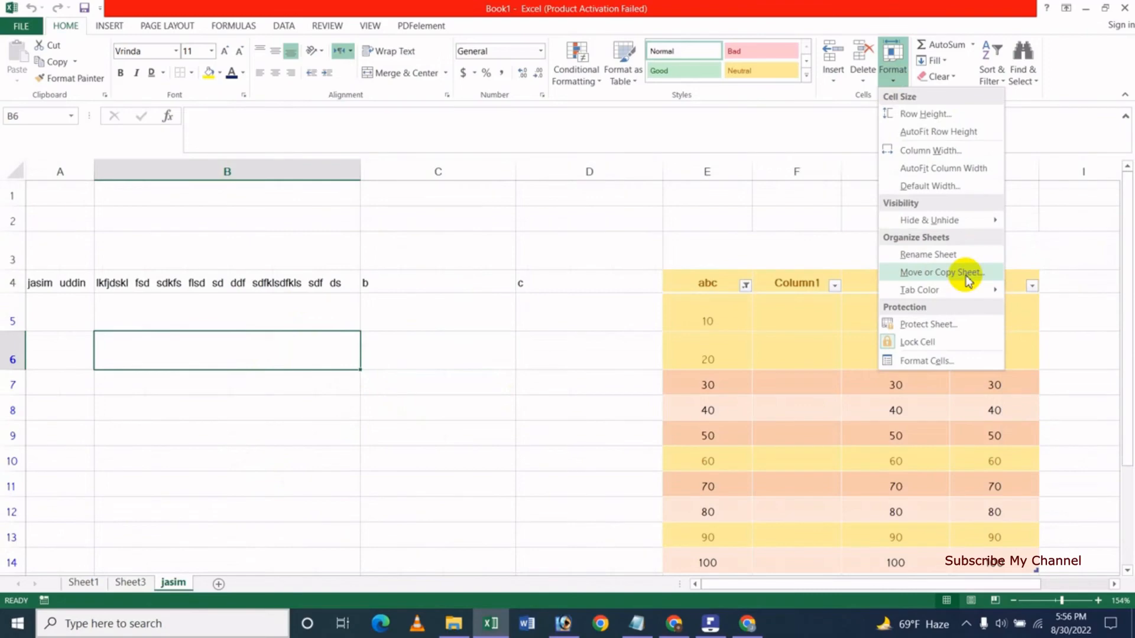
{"action": "mouse_move", "coordinate": [940, 292]}
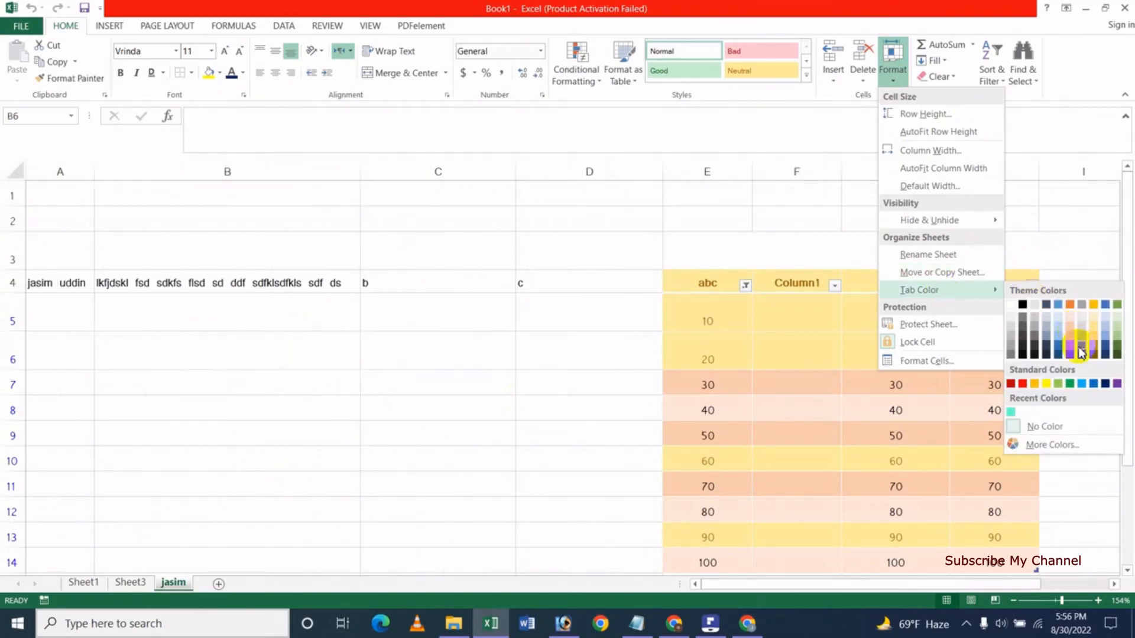
{"action": "left_click", "coordinate": [1022, 384]}
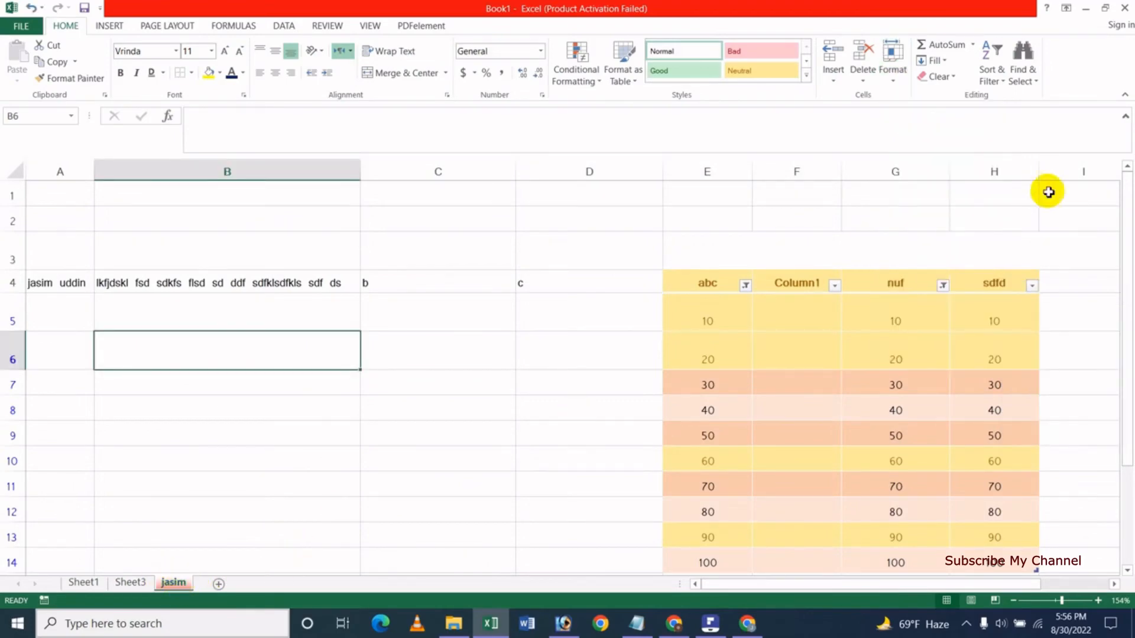
{"action": "left_click", "coordinate": [896, 83]}
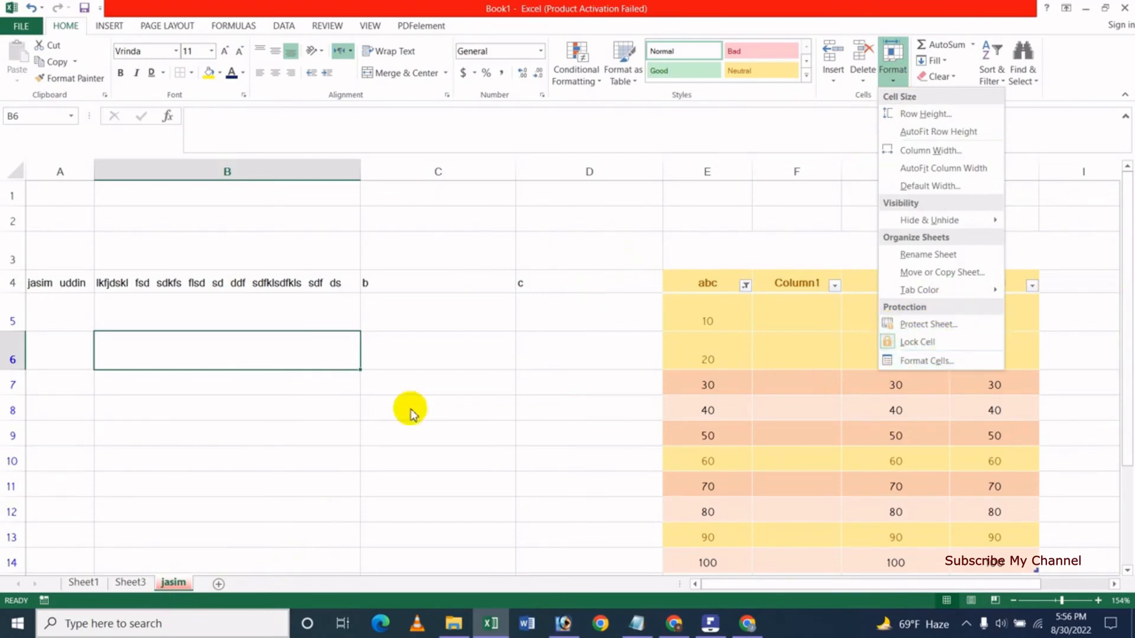
Protect the sheet with a password, allowing format cells/columns/rows and insert columns/rows.
{"action": "left_click", "coordinate": [945, 325]}
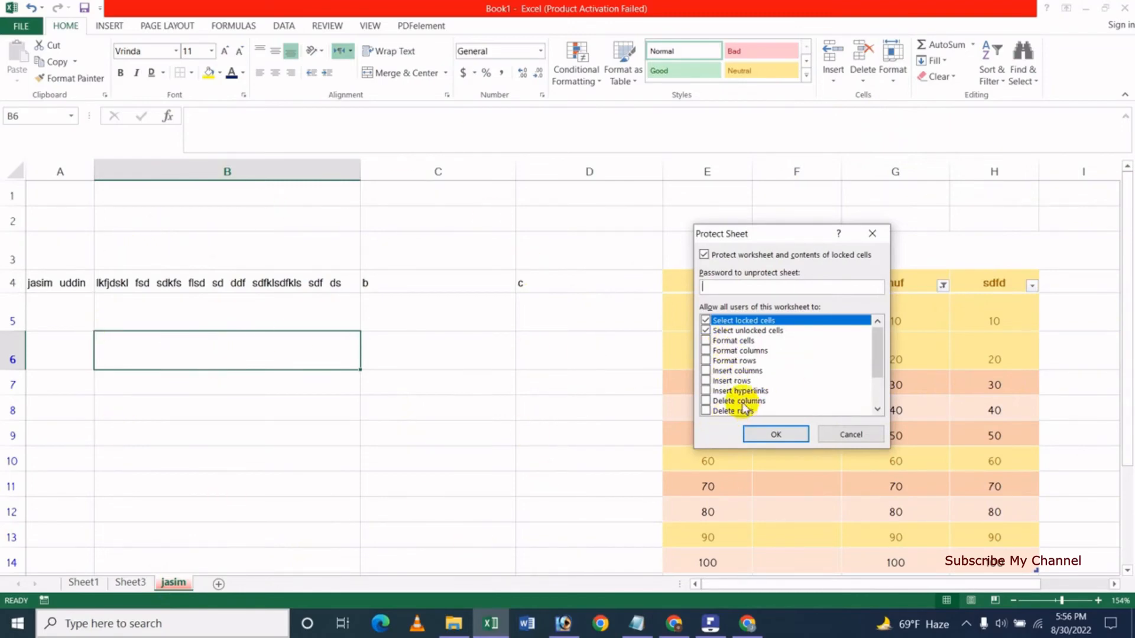
{"action": "left_click", "coordinate": [706, 342]}
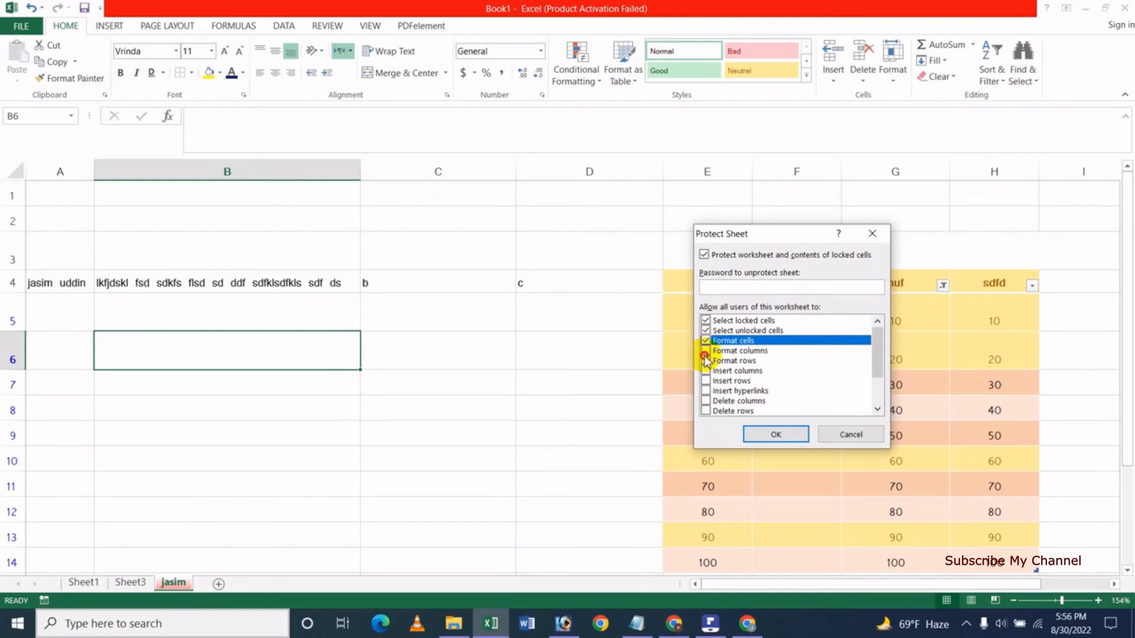
{"action": "left_click", "coordinate": [706, 351]}
{"action": "left_click", "coordinate": [706, 371]}
{"action": "left_click", "coordinate": [706, 361]}
{"action": "left_click", "coordinate": [705, 381]}
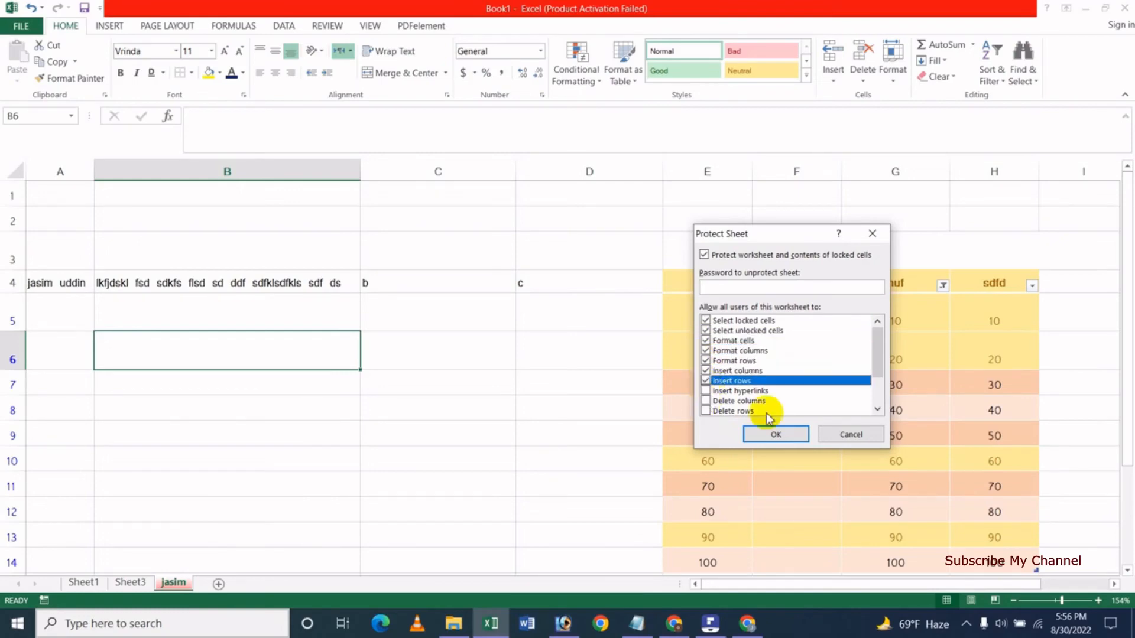
{"action": "left_click", "coordinate": [712, 287]}
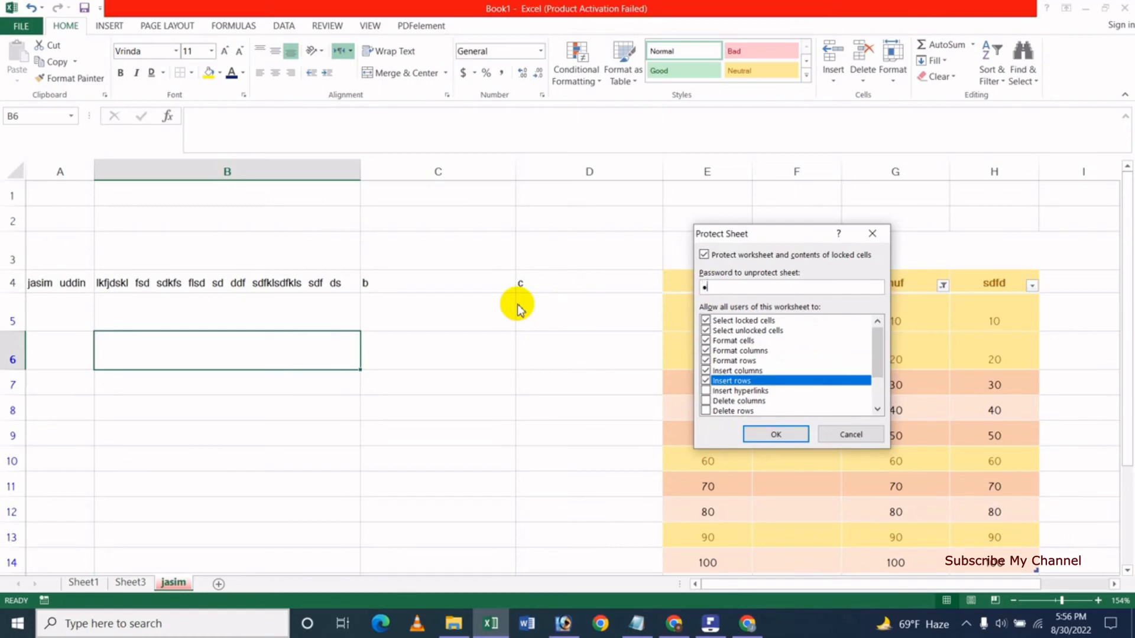
{"action": "left_click", "coordinate": [774, 434]}
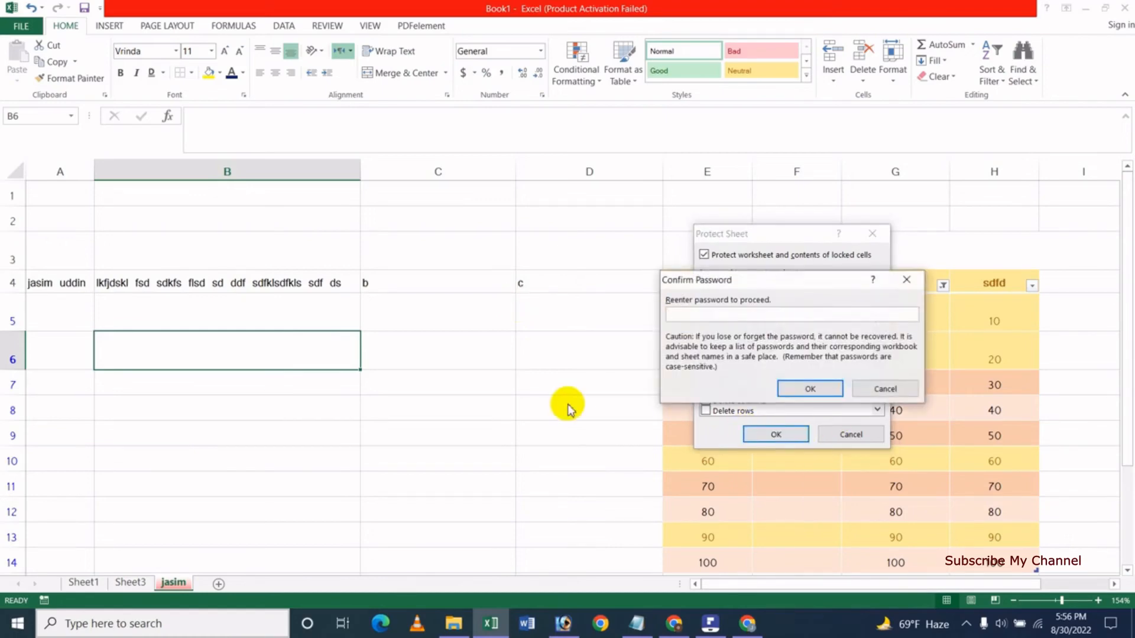
{"action": "type", "text": "123"}
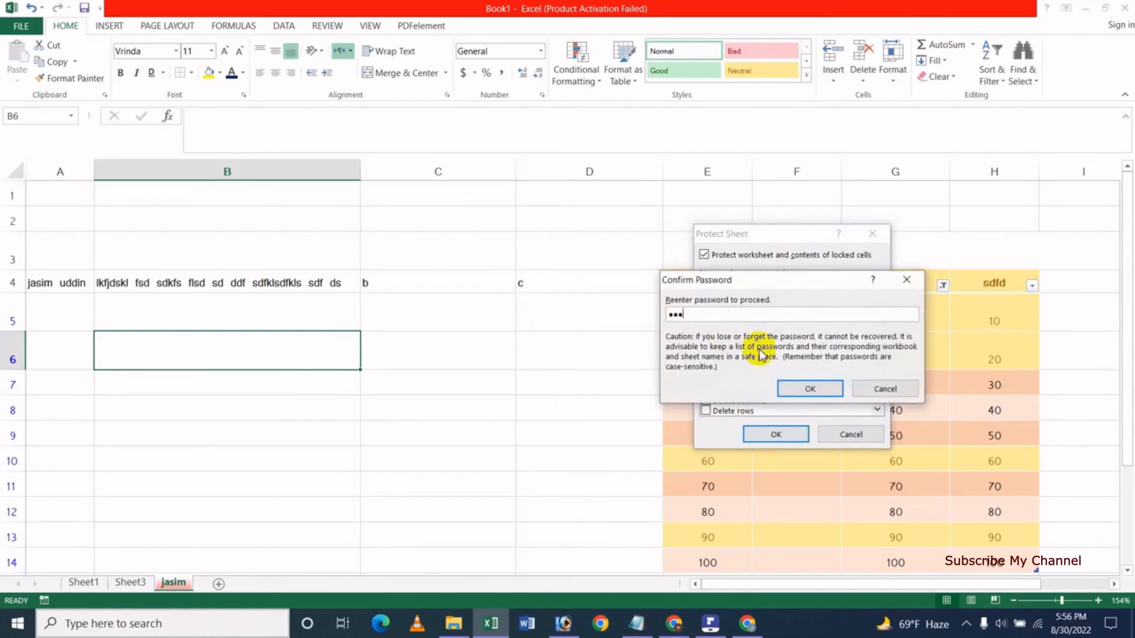
{"action": "left_click", "coordinate": [807, 388]}
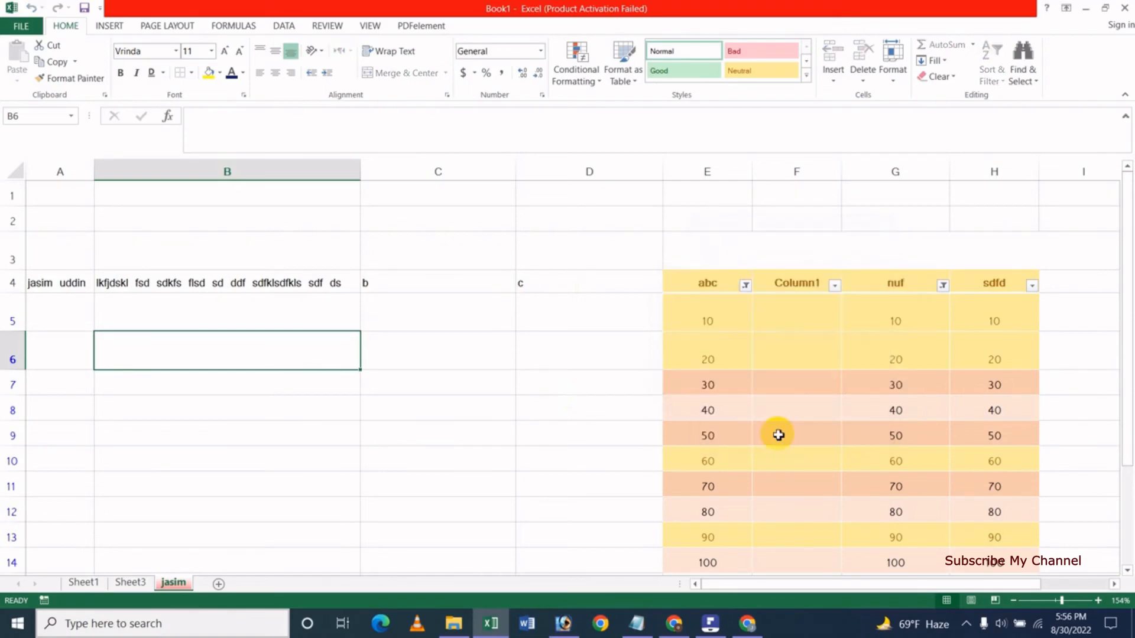
Try editing B7, B2 and C7, dismissing each protected-sheet warning.
{"action": "double_click", "coordinate": [318, 385]}
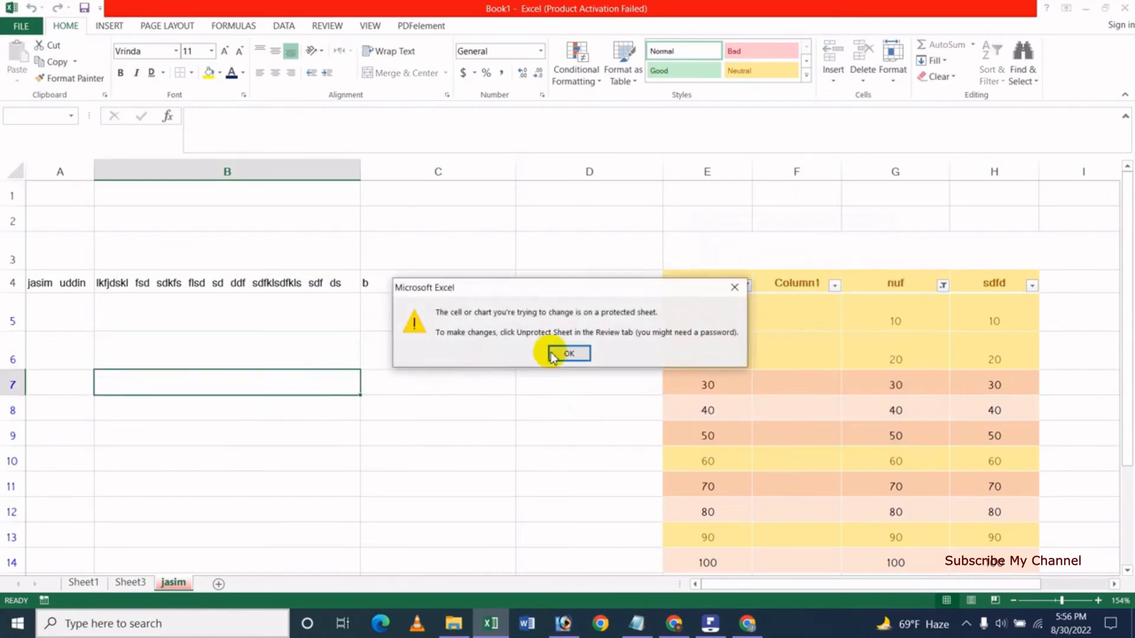
{"action": "left_click", "coordinate": [569, 353]}
{"action": "double_click", "coordinate": [228, 220]}
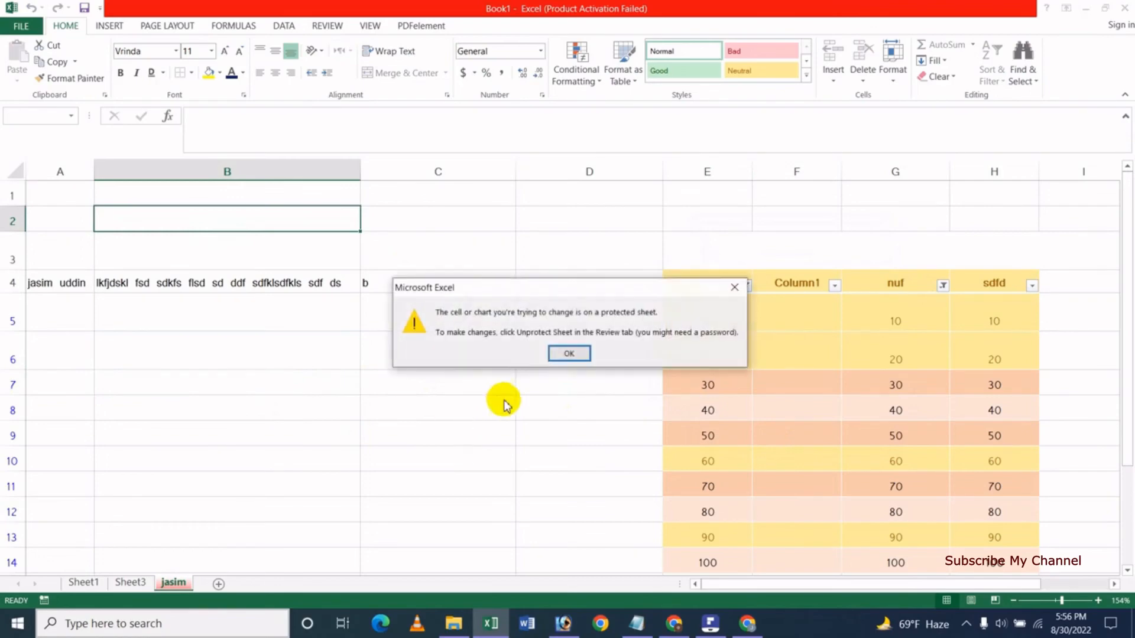
{"action": "left_click", "coordinate": [562, 357]}
{"action": "double_click", "coordinate": [399, 387]}
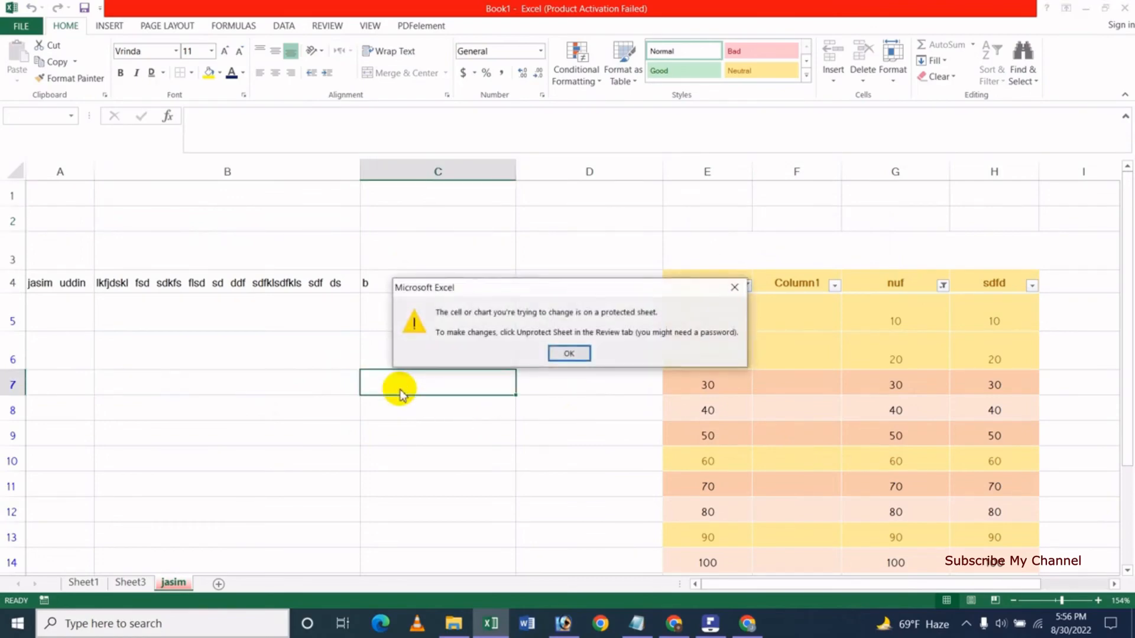
{"action": "left_click", "coordinate": [564, 354]}
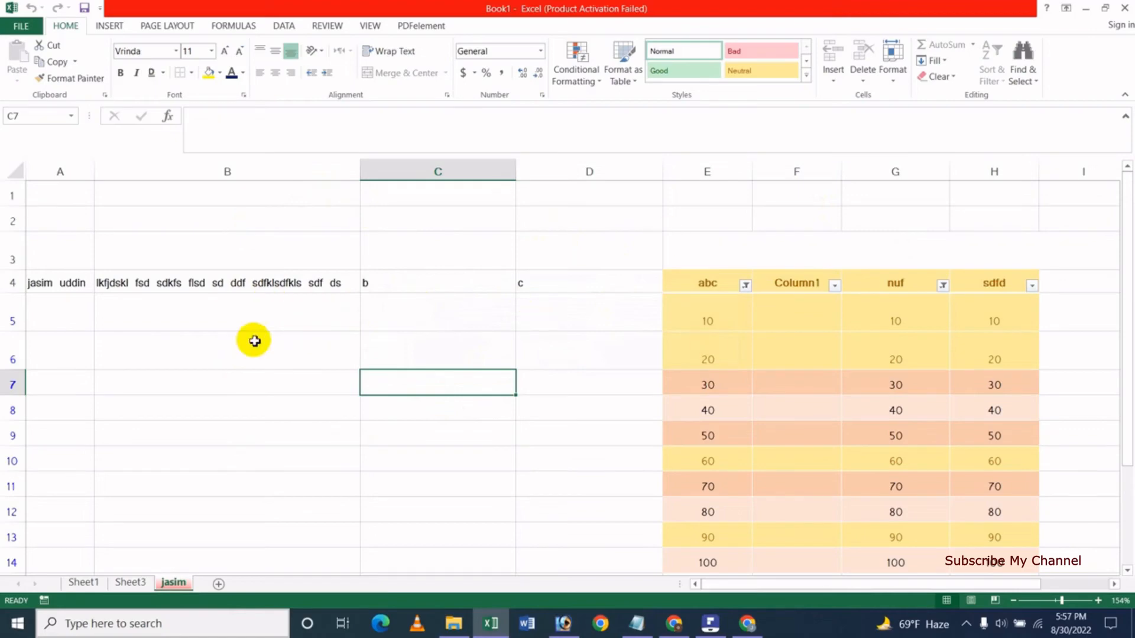
Unprotect the sheet by entering its password.
{"action": "left_click", "coordinate": [894, 88]}
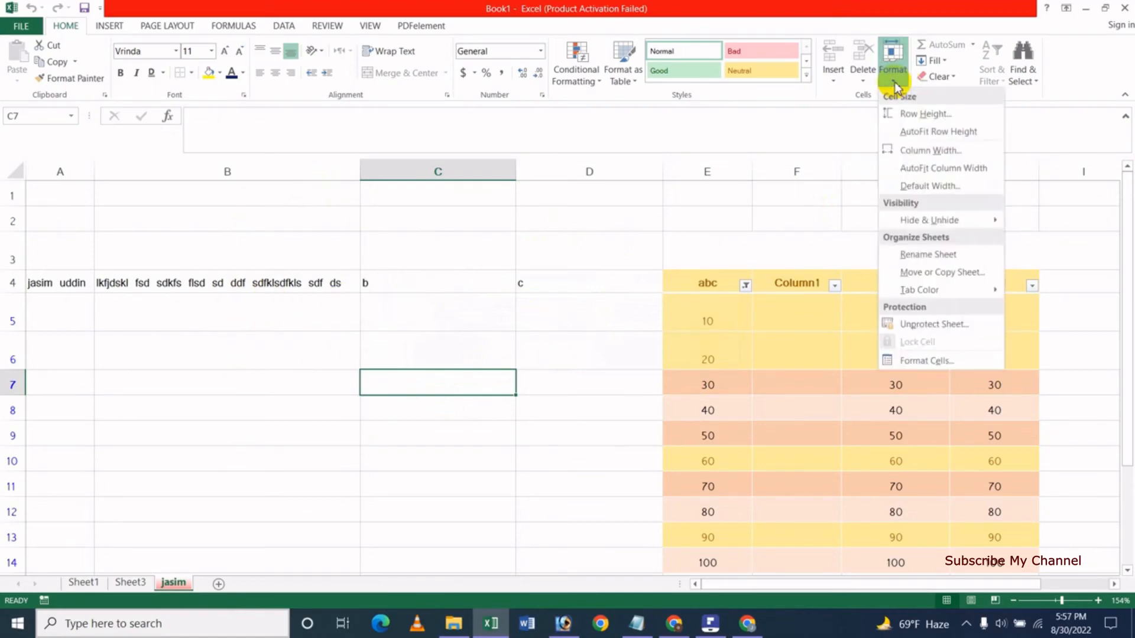
{"action": "left_click", "coordinate": [943, 330]}
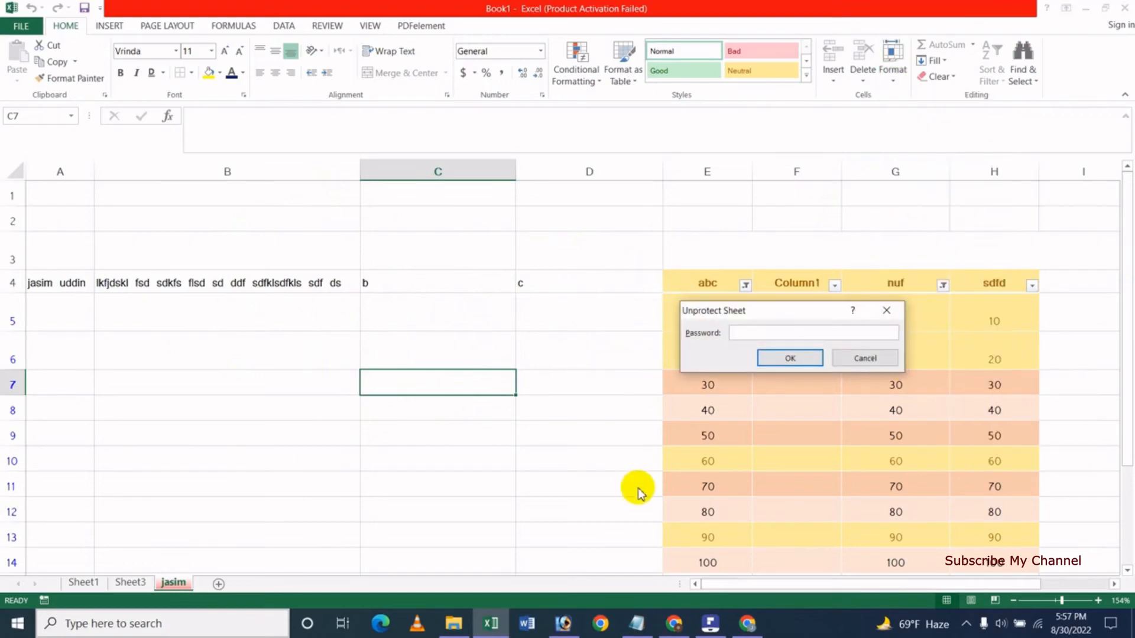
{"action": "type", "text": "123"}
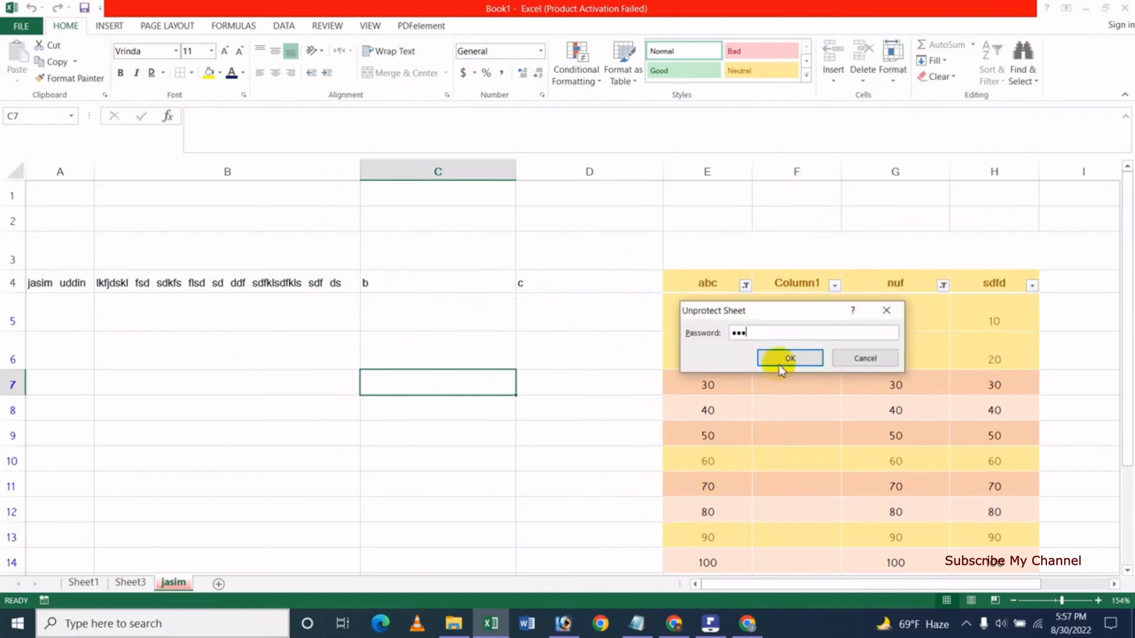
{"action": "left_click", "coordinate": [789, 358]}
Type 'fdgdfg' in B6 and 'dsfsd' in B8.
{"action": "left_click", "coordinate": [215, 360]}
{"action": "type", "text": "fdgdfg"}
{"action": "left_click", "coordinate": [251, 410]}
{"action": "type", "text": "dsfsd"}
{"action": "left_click", "coordinate": [274, 453]}
{"action": "left_click", "coordinate": [418, 382]}
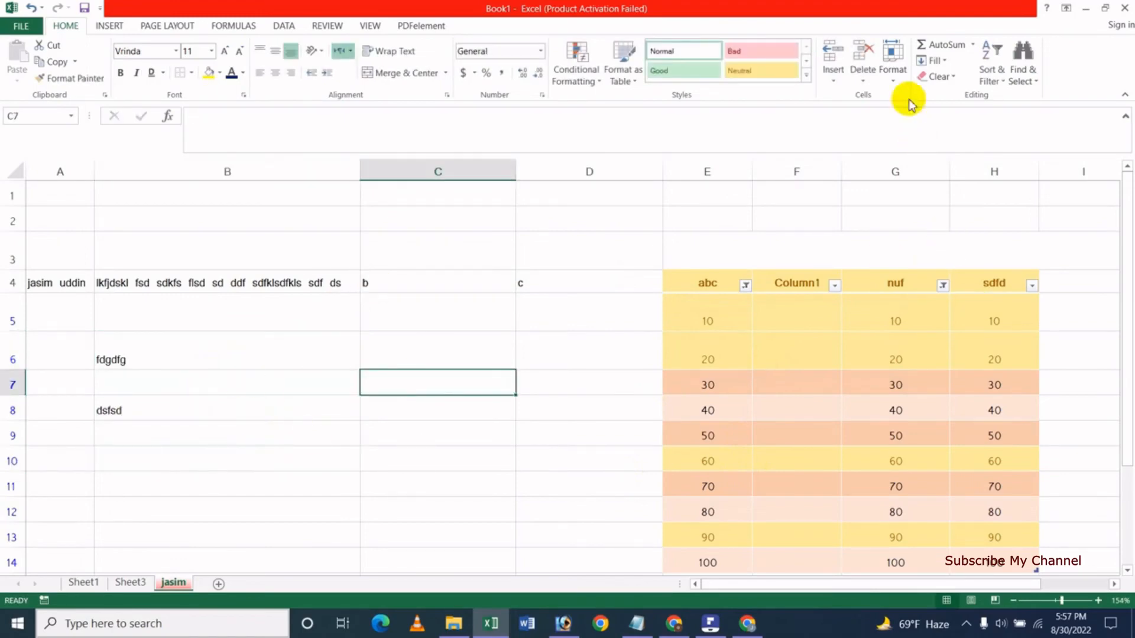
{"action": "left_click", "coordinate": [892, 80]}
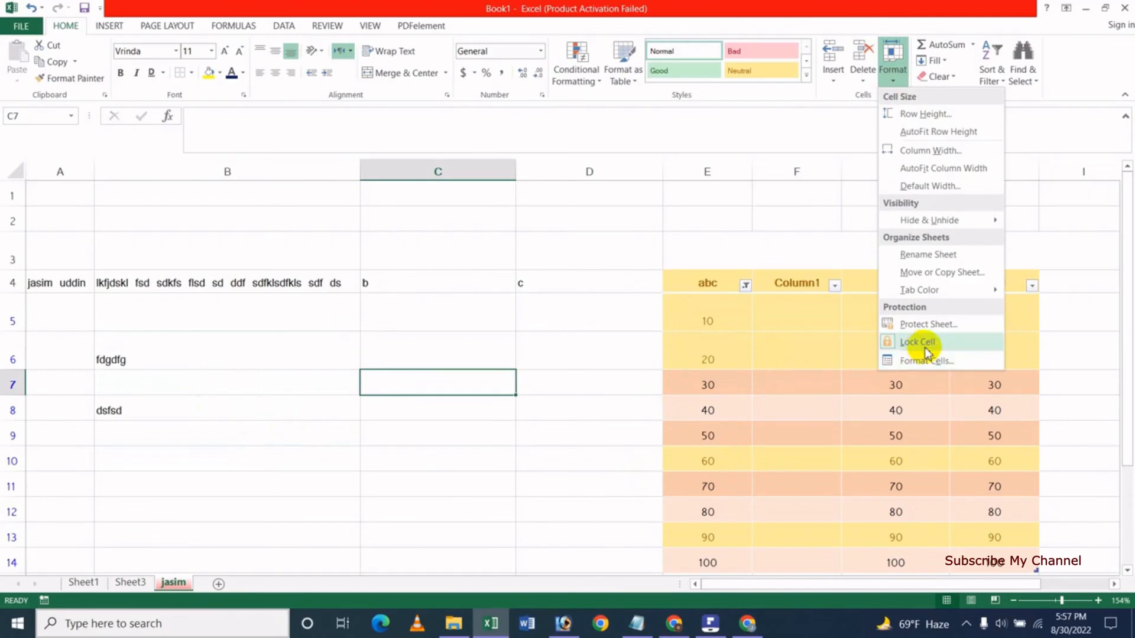
{"action": "left_click", "coordinate": [933, 362]}
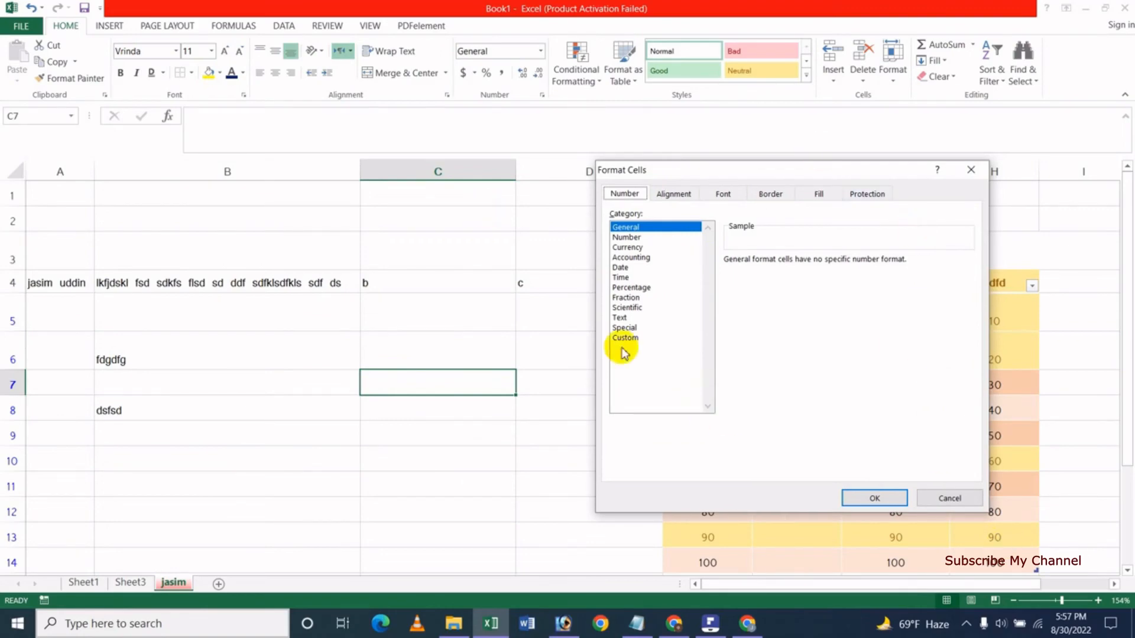
{"action": "left_click", "coordinate": [950, 500]}
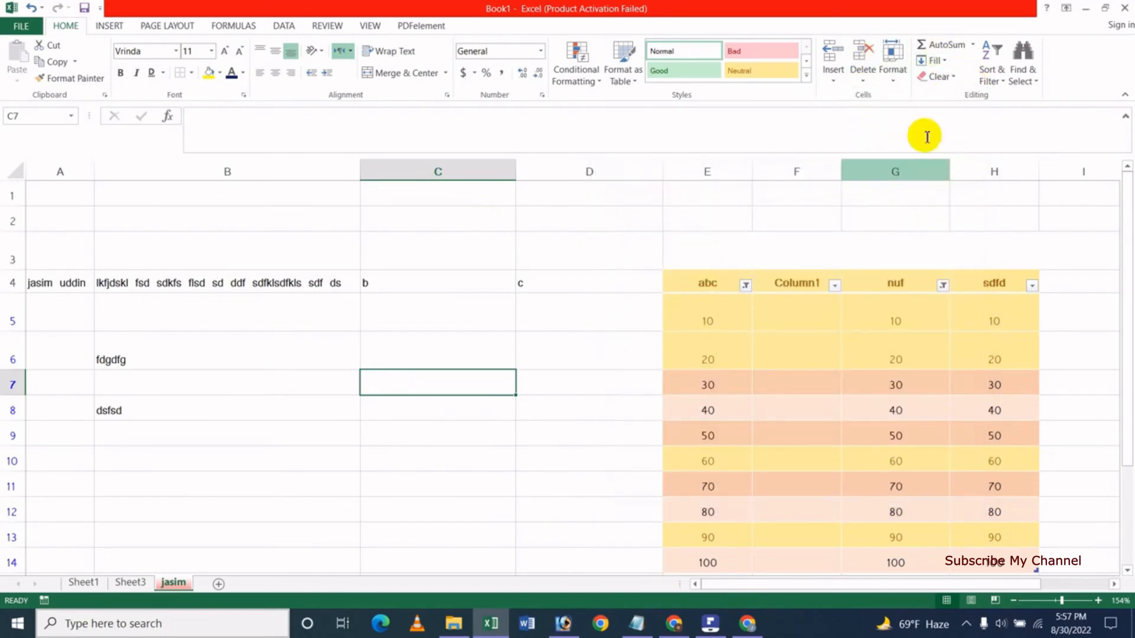
{"action": "left_click", "coordinate": [973, 45]}
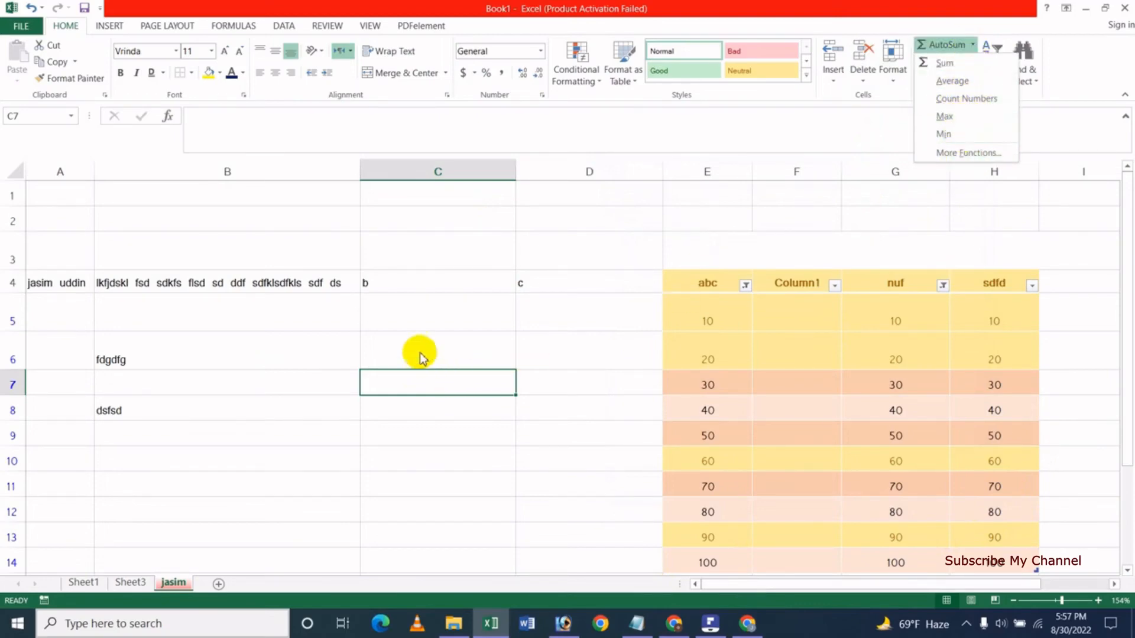
{"action": "left_click", "coordinate": [426, 287]}
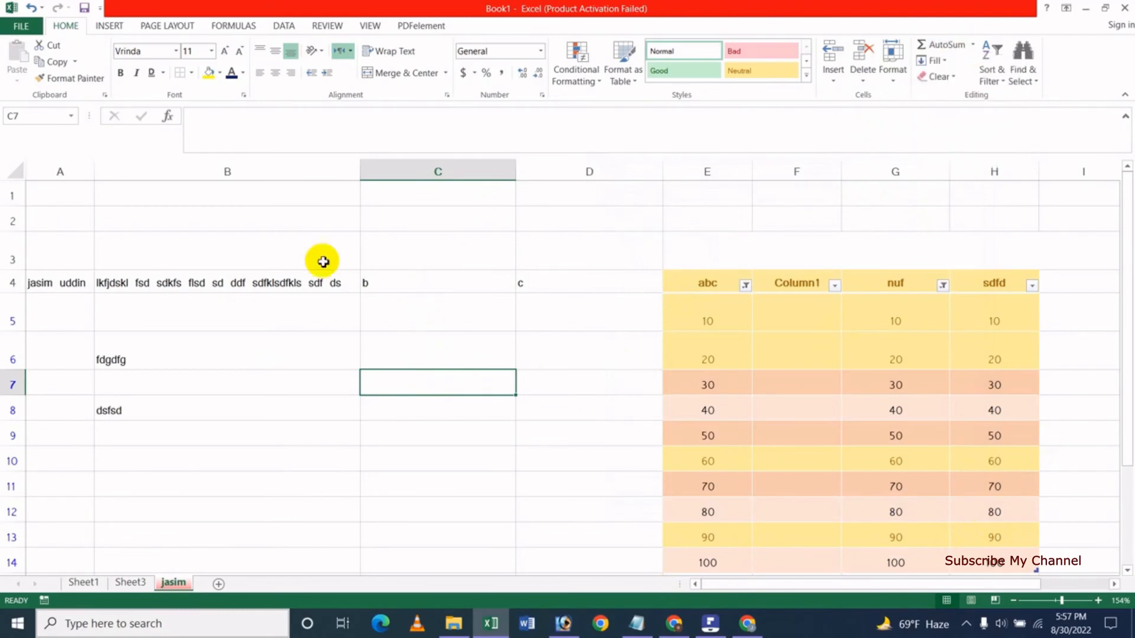
Insert a new blank Sheet5 after the red tab and select cells on it.
{"action": "left_click", "coordinate": [228, 584]}
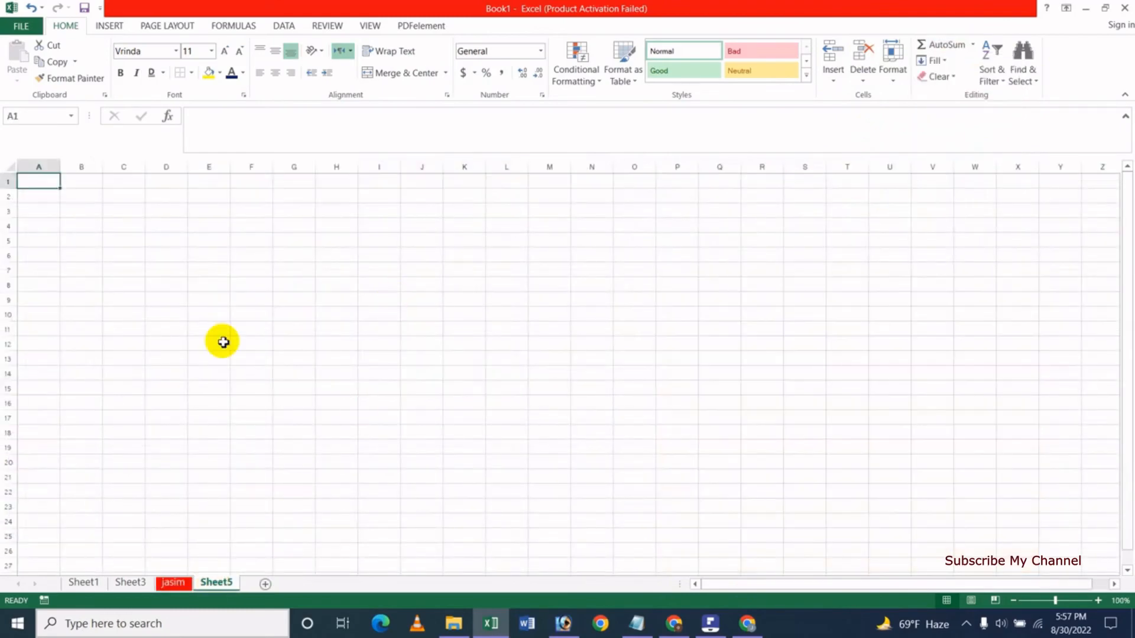
{"action": "left_click", "coordinate": [337, 343]}
{"action": "left_click", "coordinate": [1076, 602]}
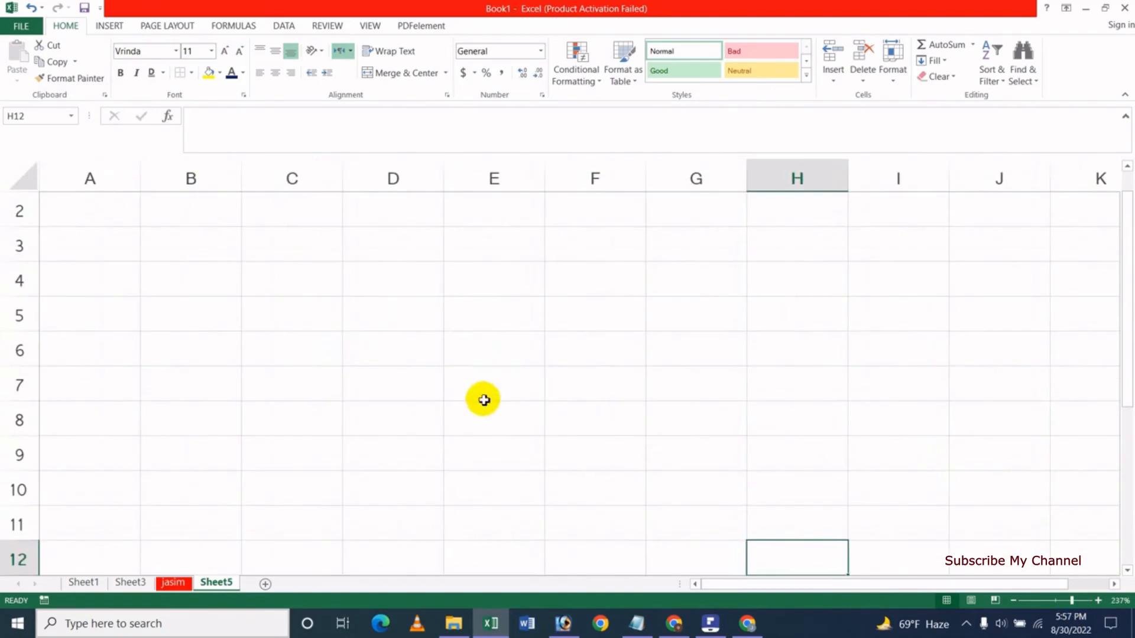
{"action": "left_click_drag", "start_coordinate": [1057, 603], "coordinate": [1061, 602]}
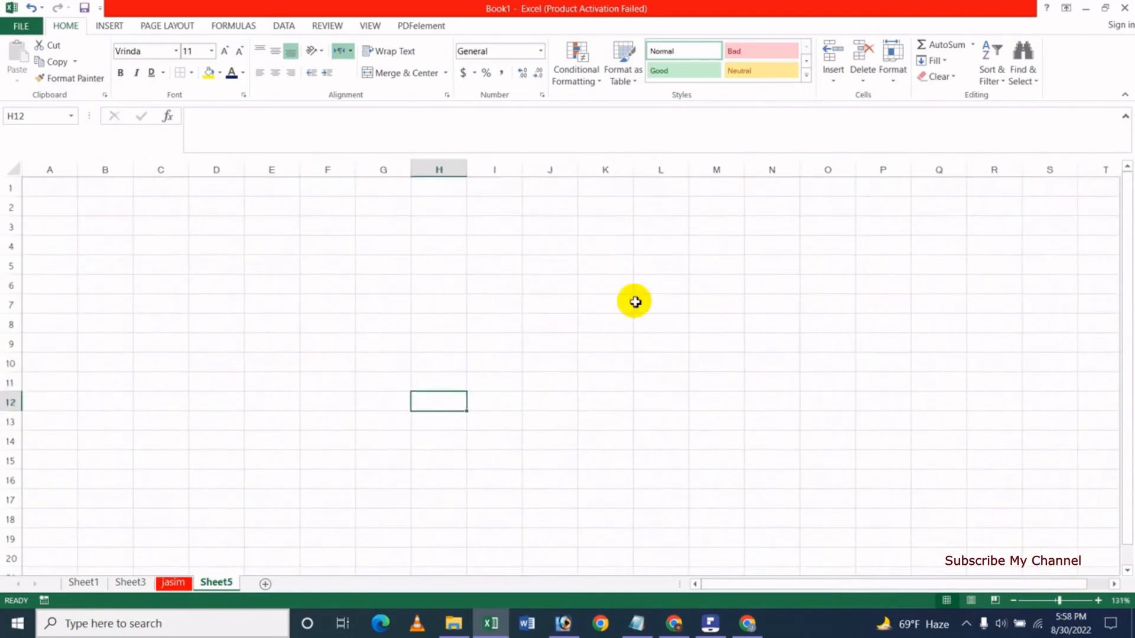
{"action": "left_click", "coordinate": [221, 248]}
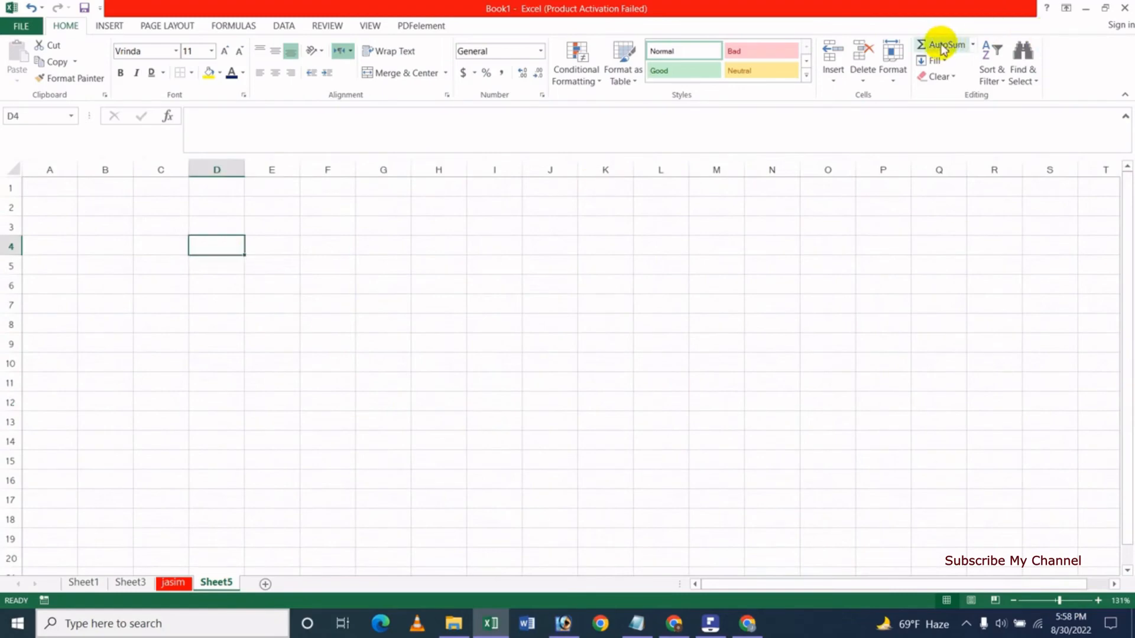
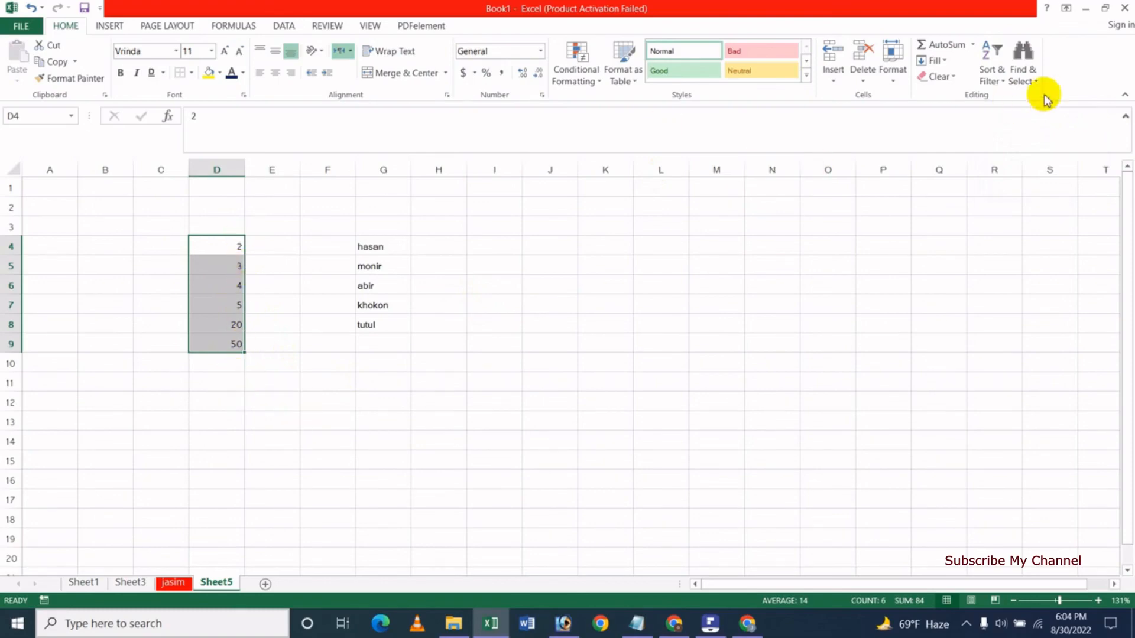
Sort column D largest to smallest so D4:D9 reads 50, 20, 5, 4, 3, 2.
{"action": "left_click", "coordinate": [999, 78]}
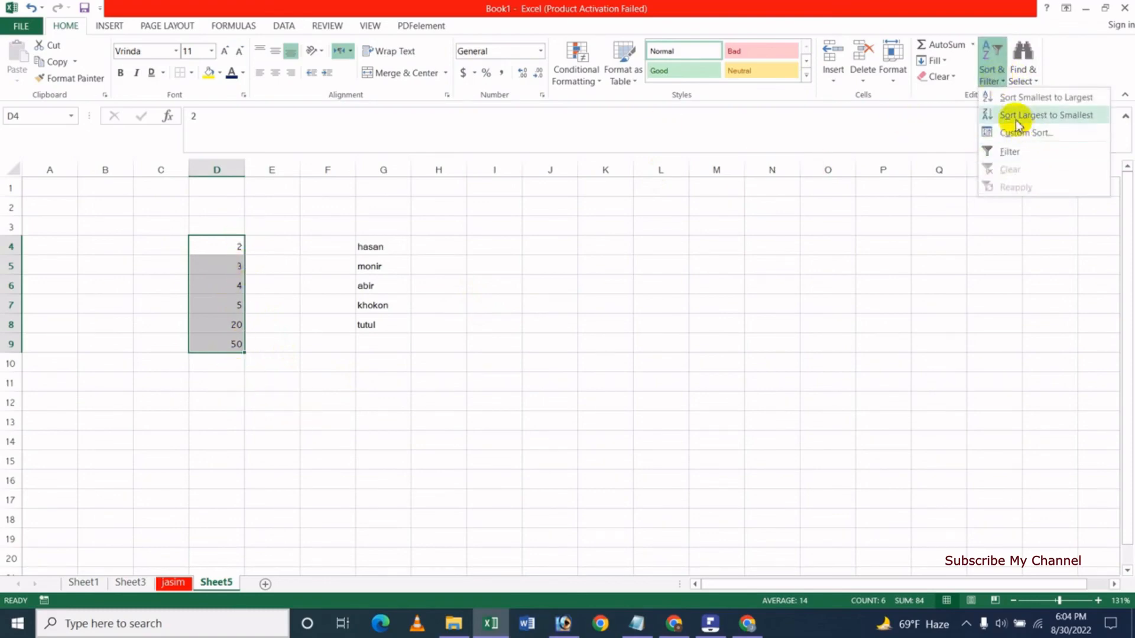
{"action": "left_click", "coordinate": [1055, 116]}
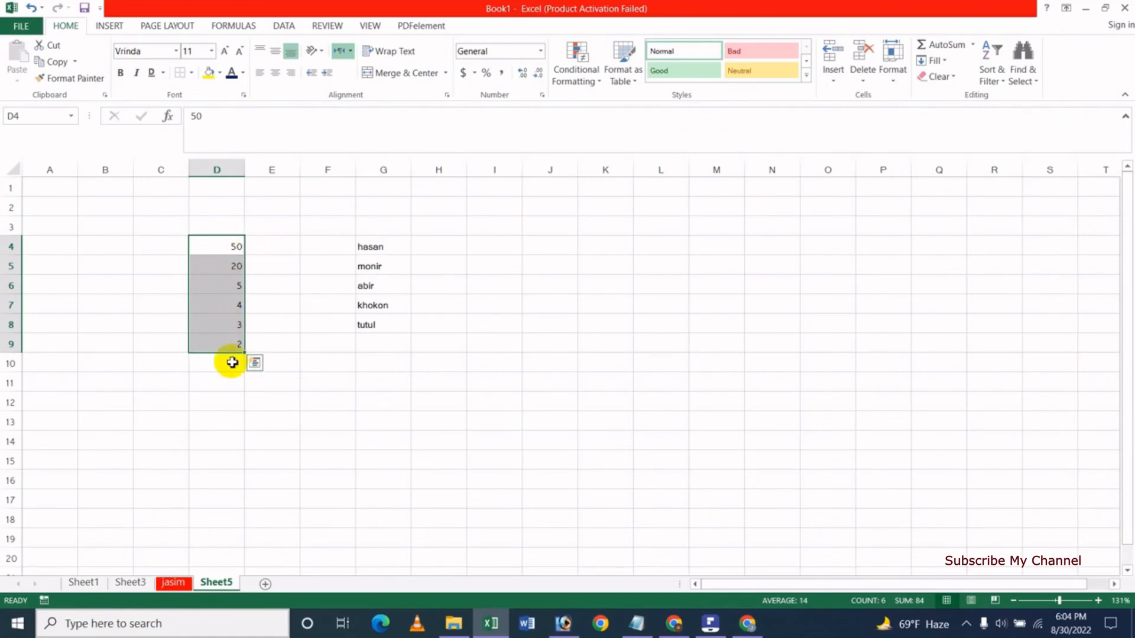
{"action": "left_click", "coordinate": [494, 316]}
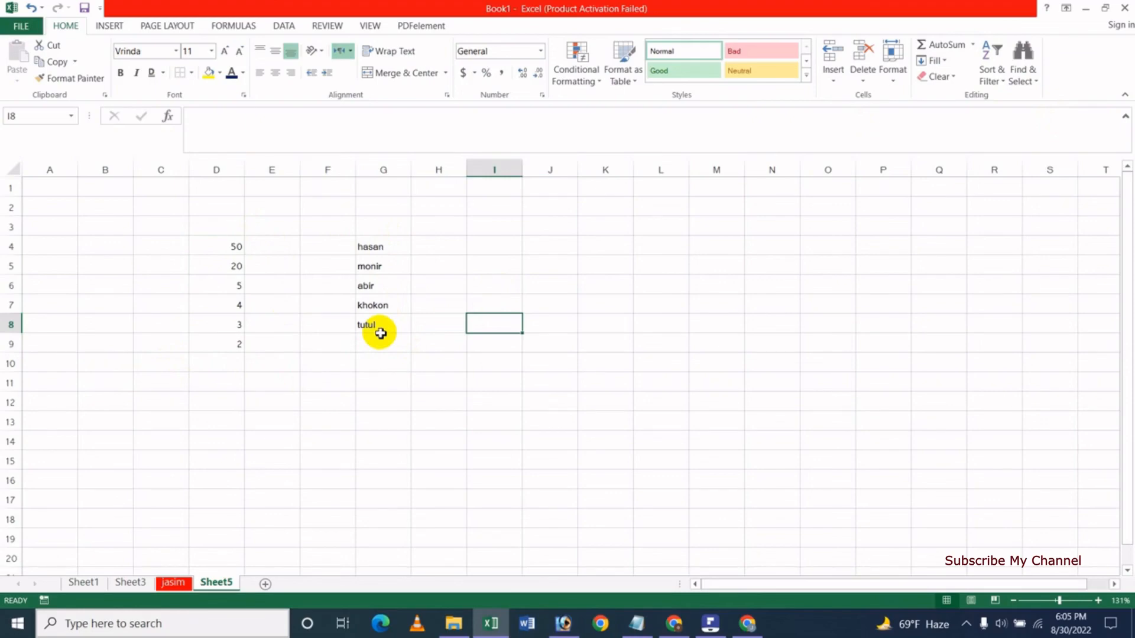
Sort the five names in G4:G8 A to Z, then Z to A.
{"action": "left_click_drag", "start_coordinate": [388, 246], "coordinate": [380, 323]}
{"action": "left_click", "coordinate": [1001, 83]}
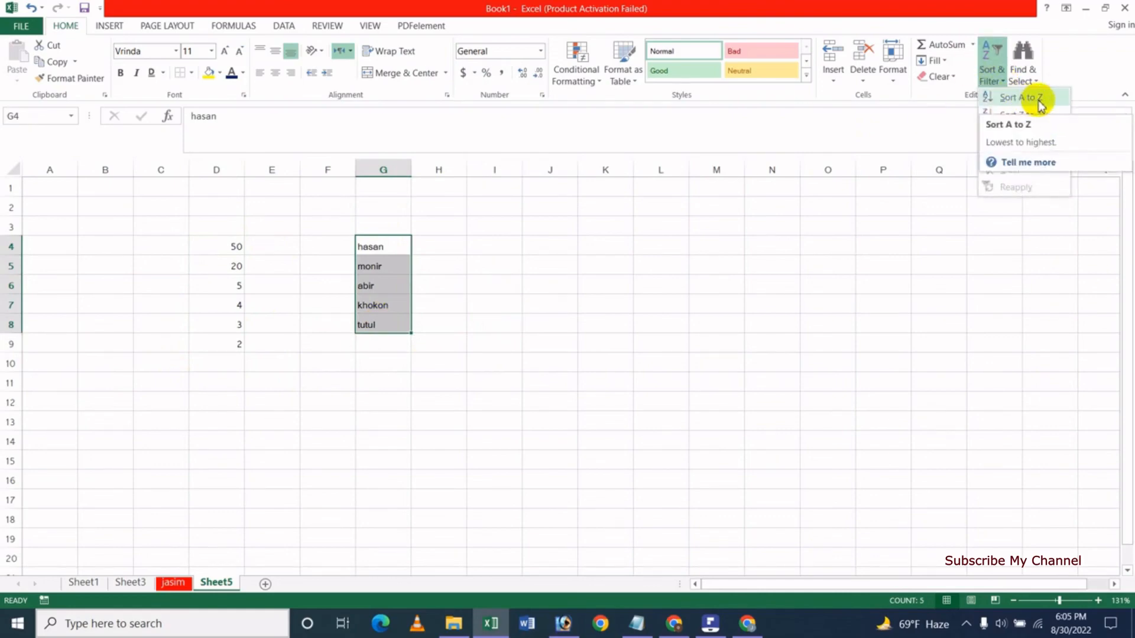
{"action": "left_click", "coordinate": [1018, 98]}
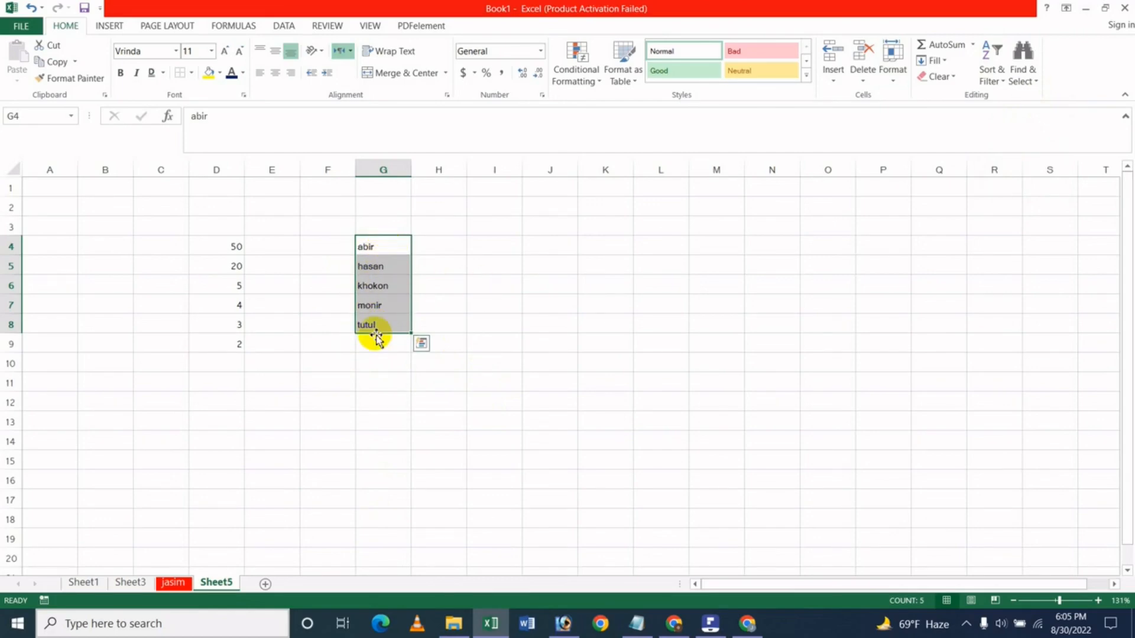
{"action": "left_click", "coordinate": [997, 70]}
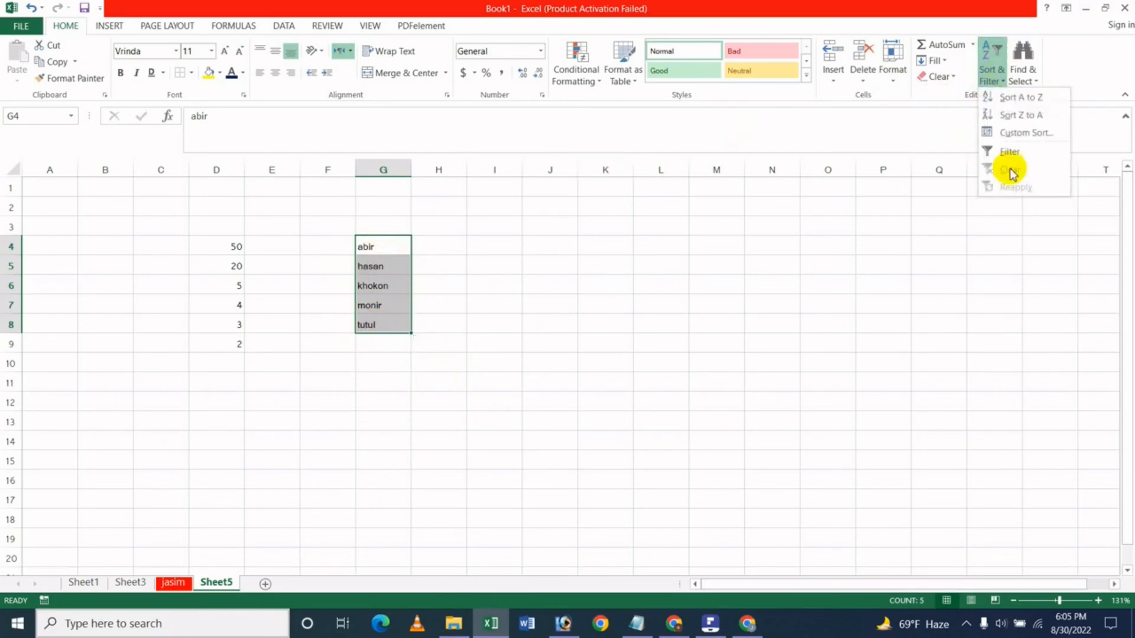
{"action": "left_click", "coordinate": [1021, 116]}
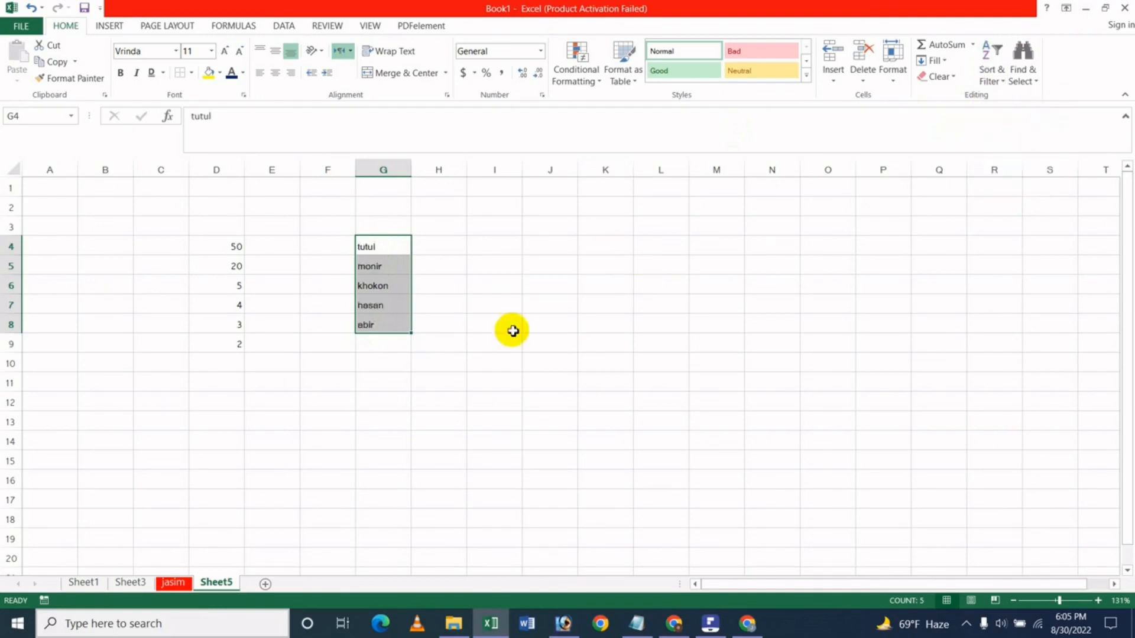
{"action": "left_click", "coordinate": [460, 318]}
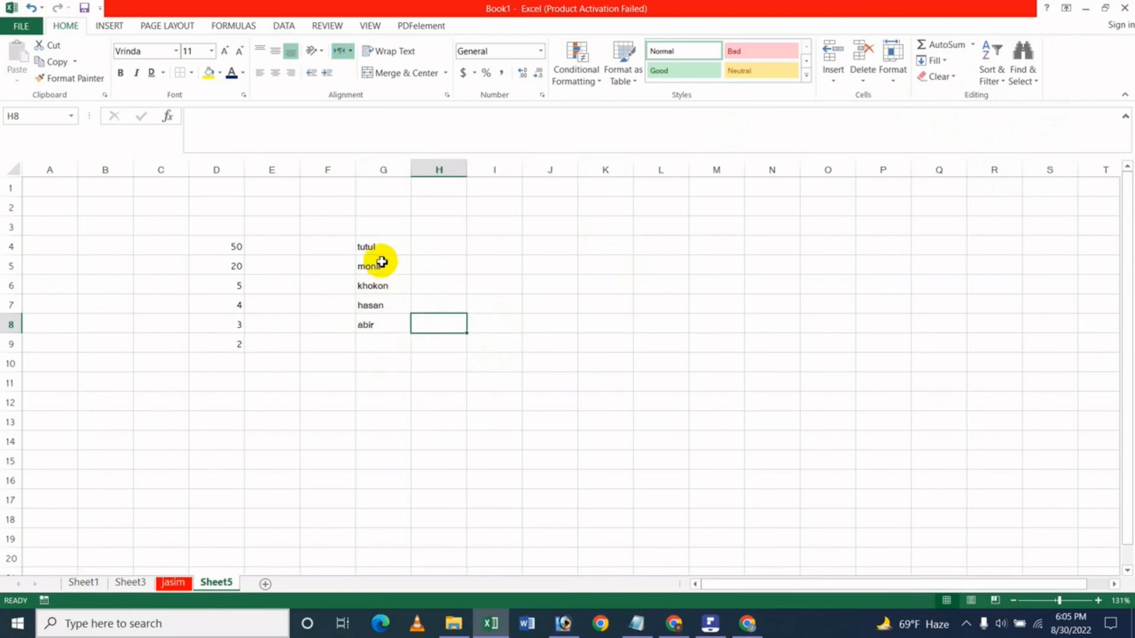
Open the Custom Sort dialog and cancel it without changes.
{"action": "left_click", "coordinate": [1003, 88]}
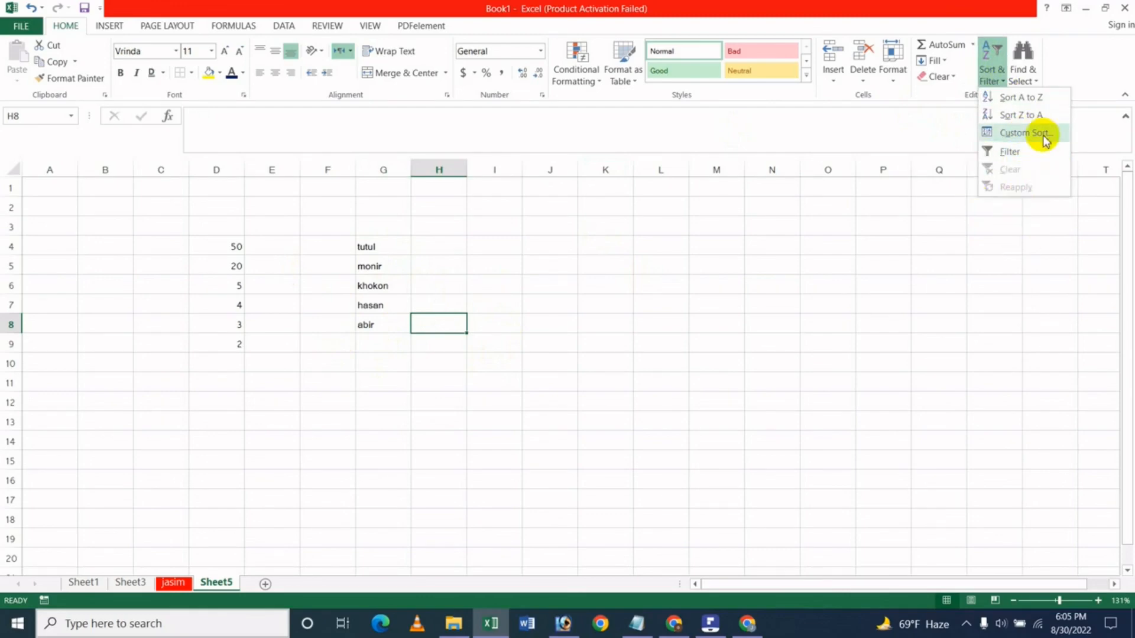
{"action": "left_click", "coordinate": [1043, 136]}
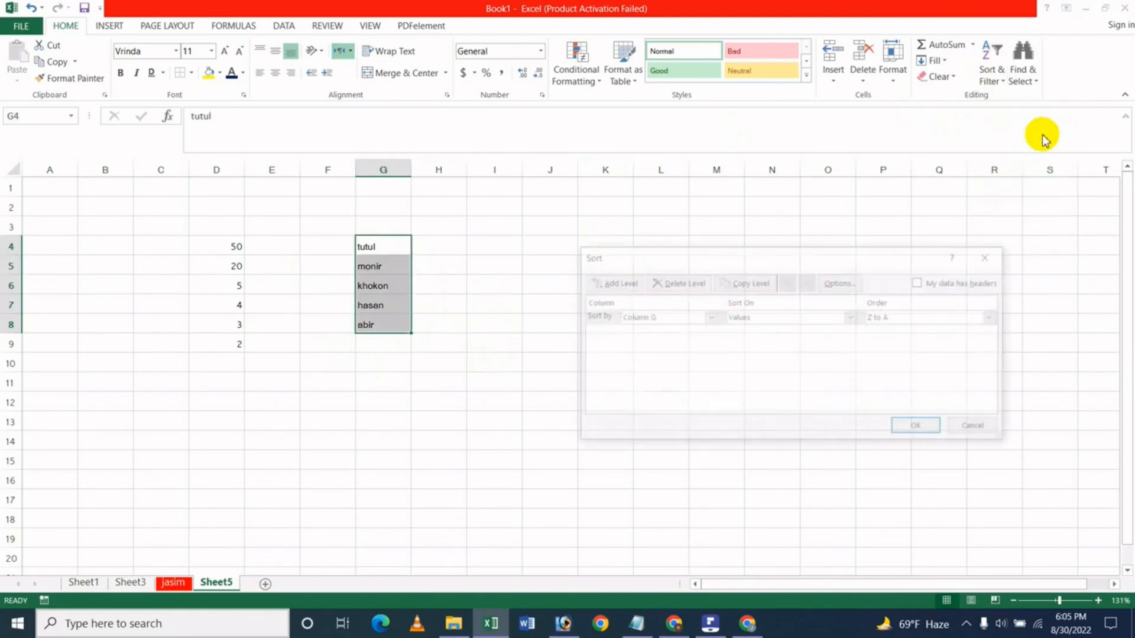
{"action": "left_click", "coordinate": [978, 428]}
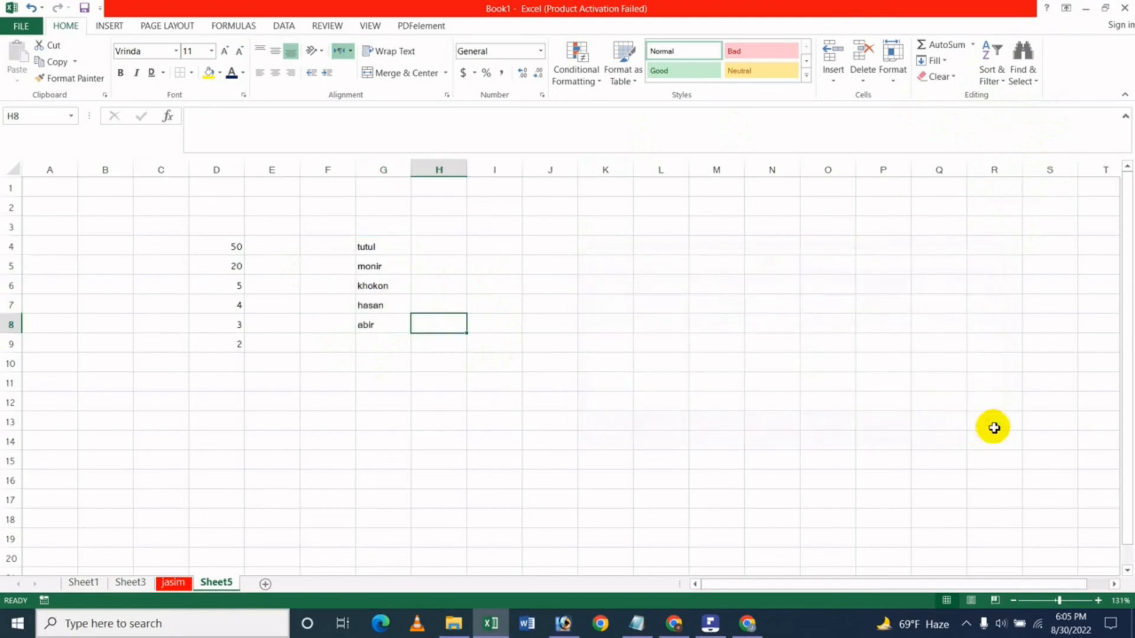
{"action": "left_click", "coordinate": [501, 271]}
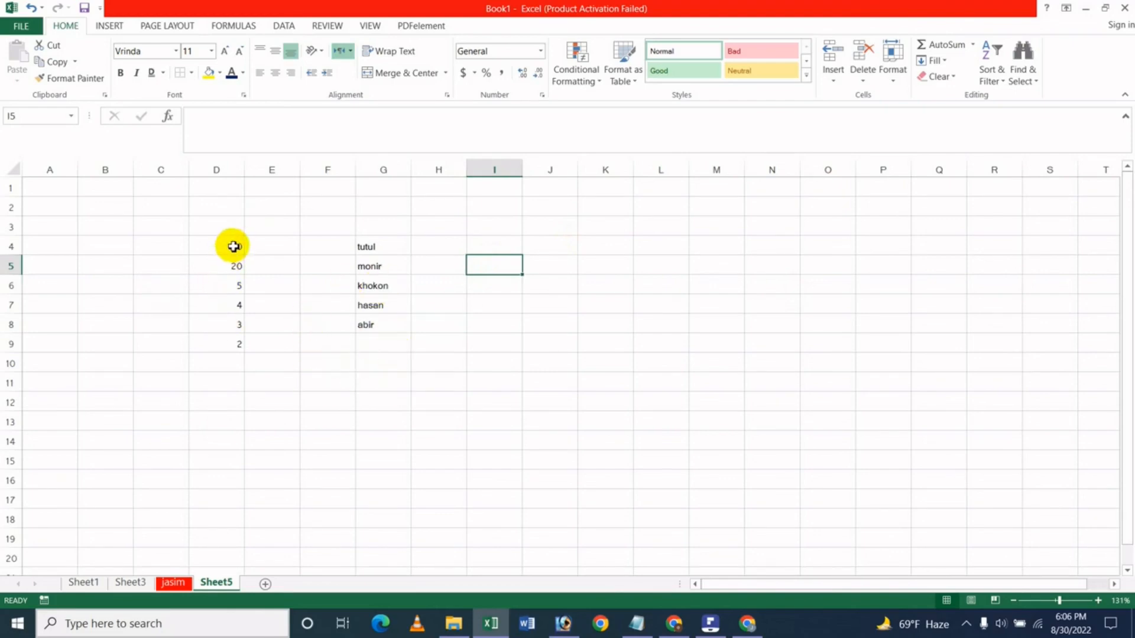
Turn on filtering for the data block D4:G9.
{"action": "left_click_drag", "start_coordinate": [228, 247], "coordinate": [374, 344]}
{"action": "left_click", "coordinate": [996, 76]}
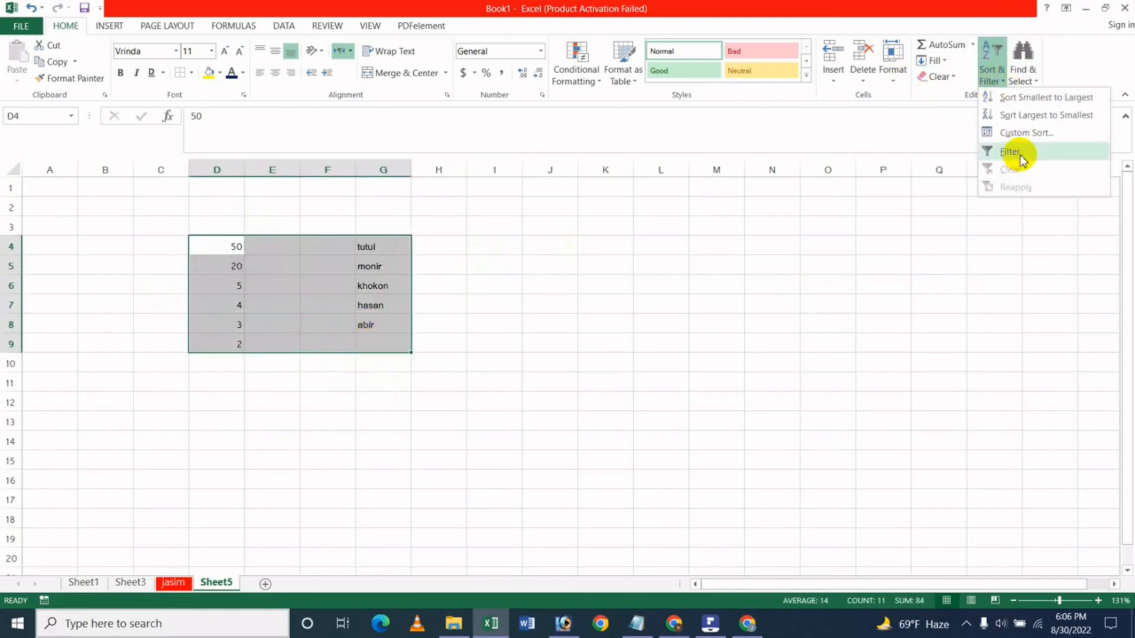
{"action": "left_click", "coordinate": [1010, 152]}
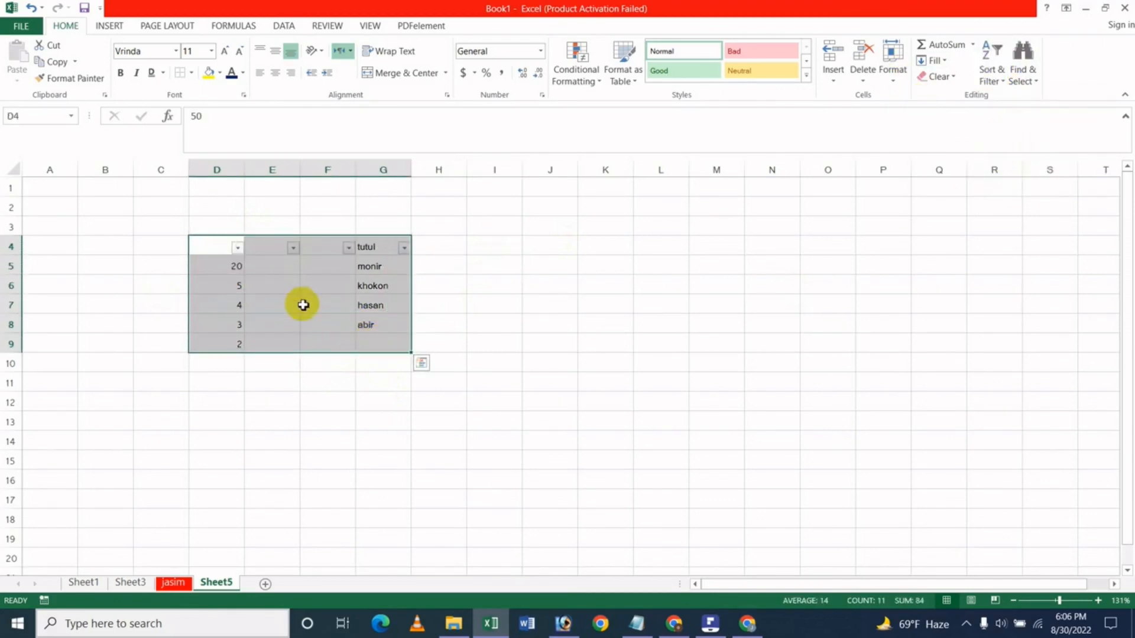
Filter column G to show only khokon and hasan.
{"action": "left_click", "coordinate": [406, 249]}
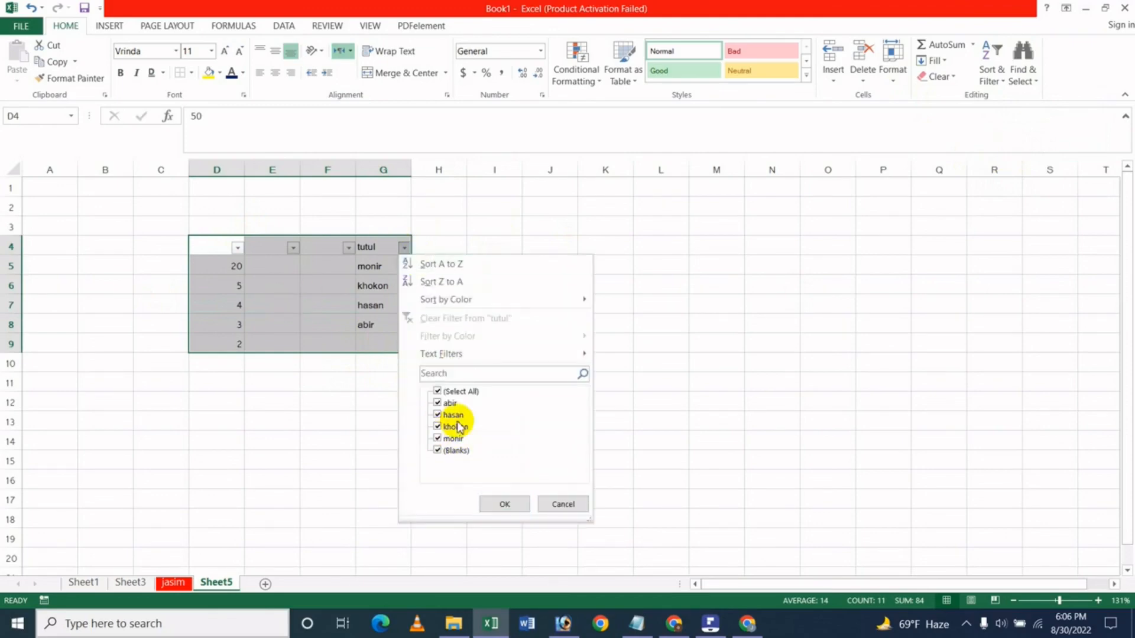
{"action": "left_click", "coordinate": [438, 426]}
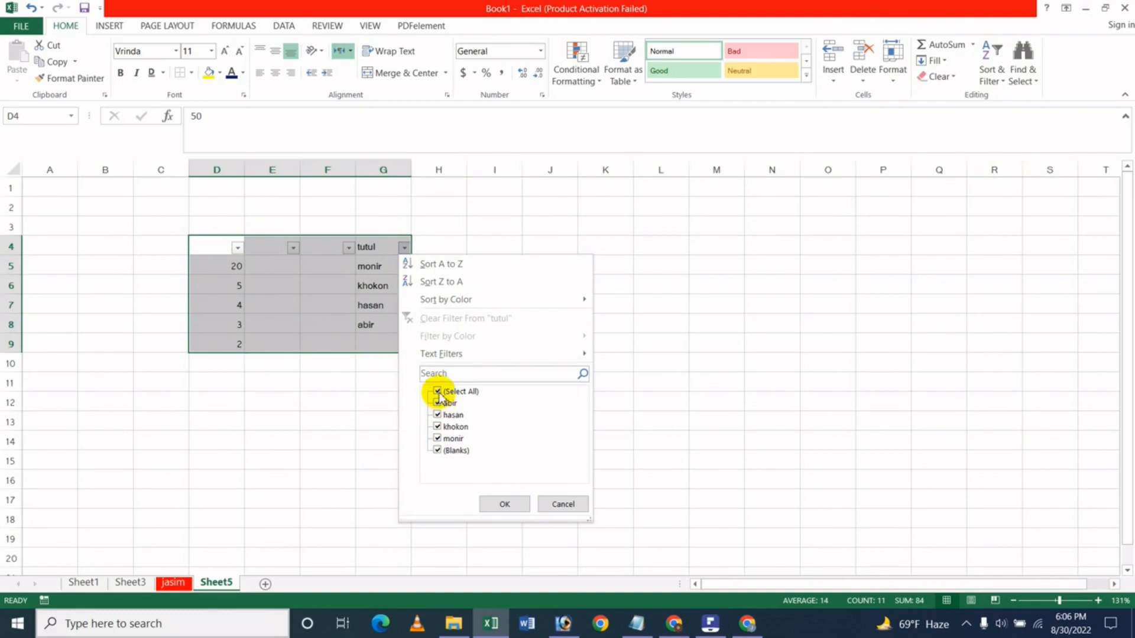
{"action": "left_click", "coordinate": [435, 428]}
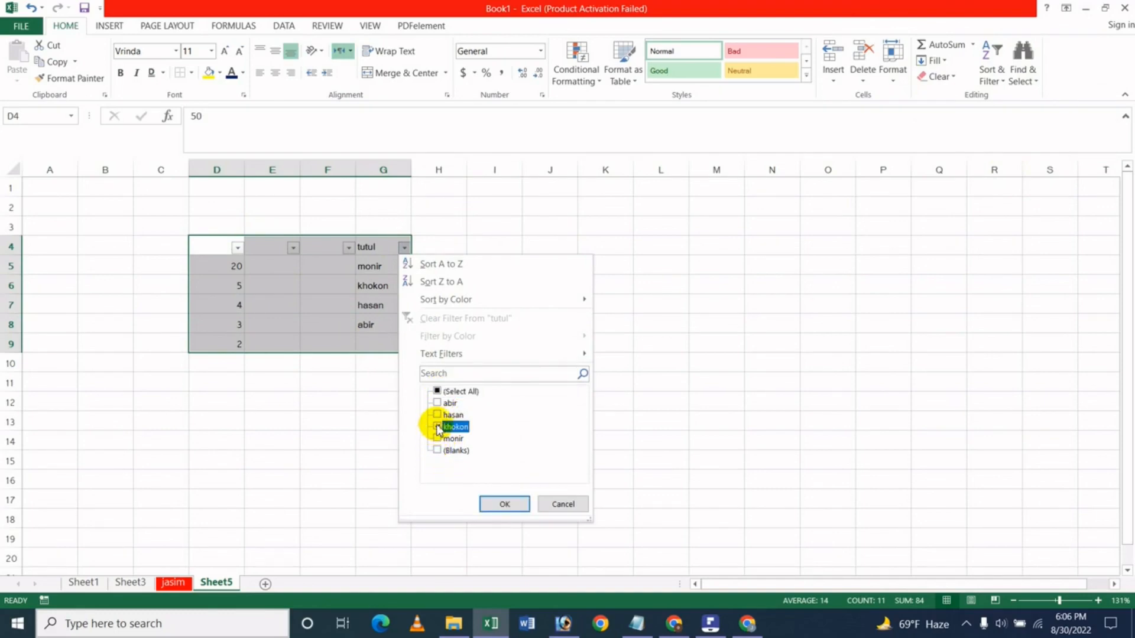
{"action": "left_click", "coordinate": [438, 416]}
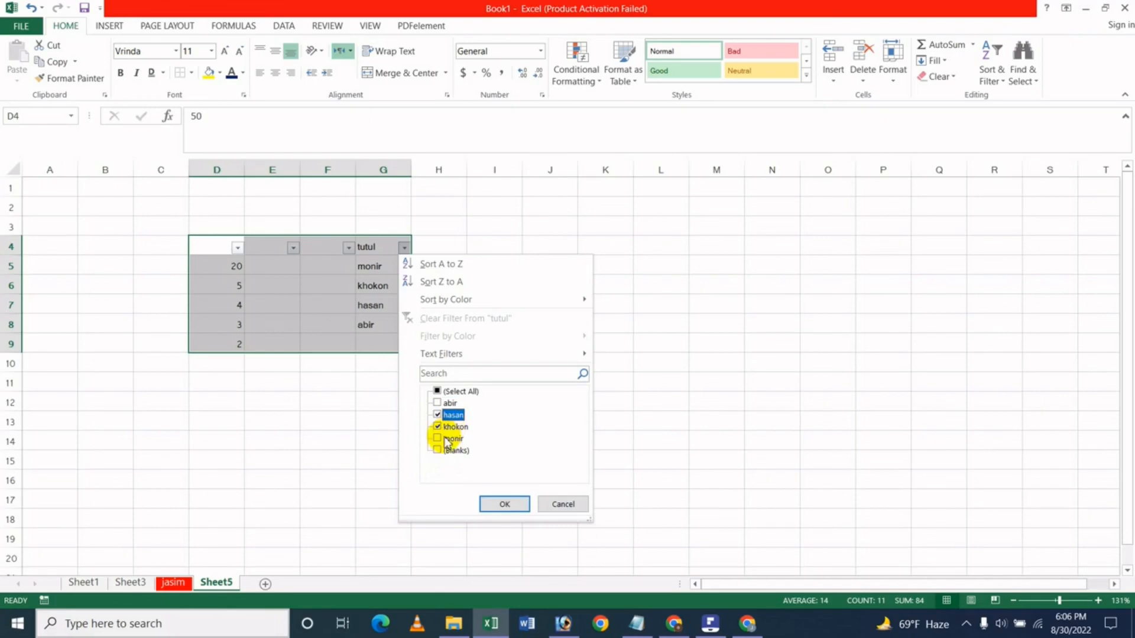
{"action": "left_click", "coordinate": [496, 502]}
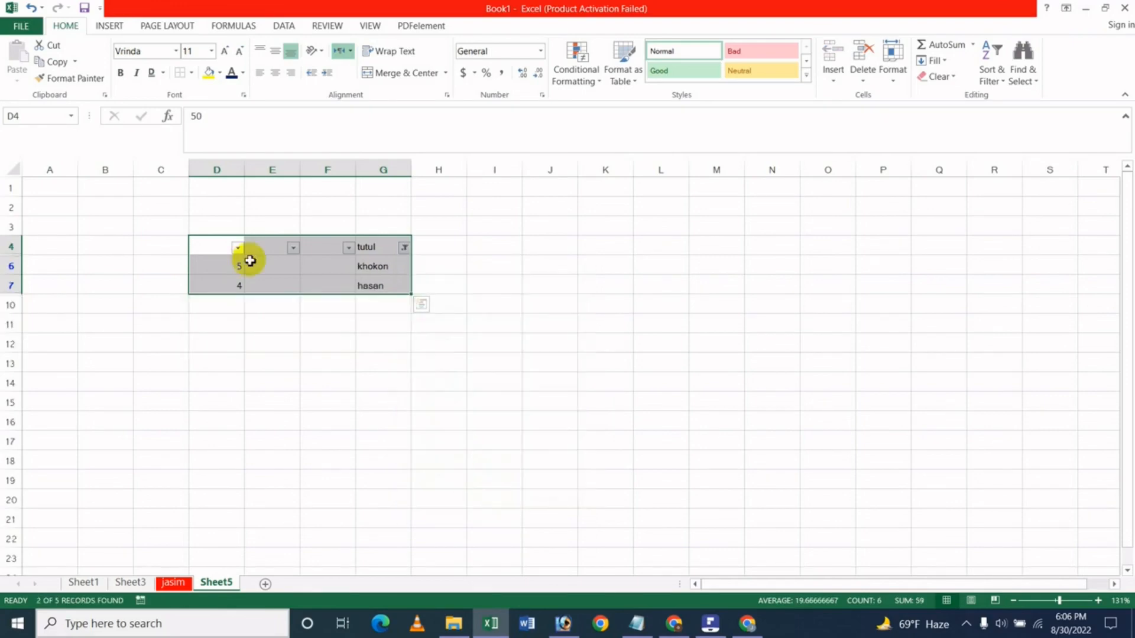
{"action": "left_click", "coordinate": [276, 320]}
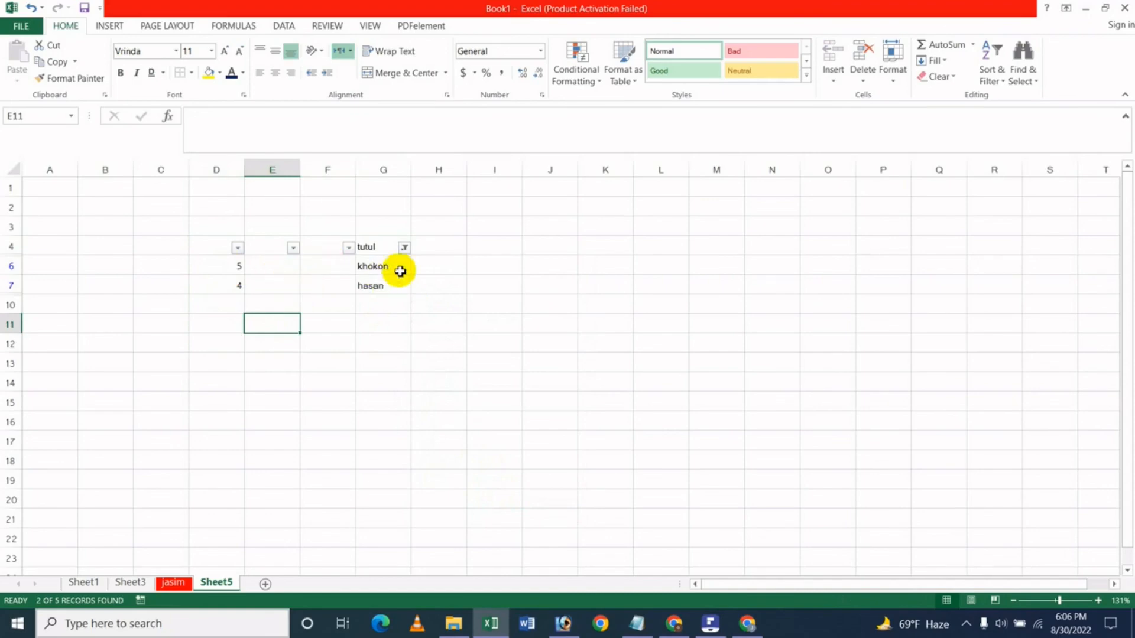
{"action": "left_click", "coordinate": [405, 249]}
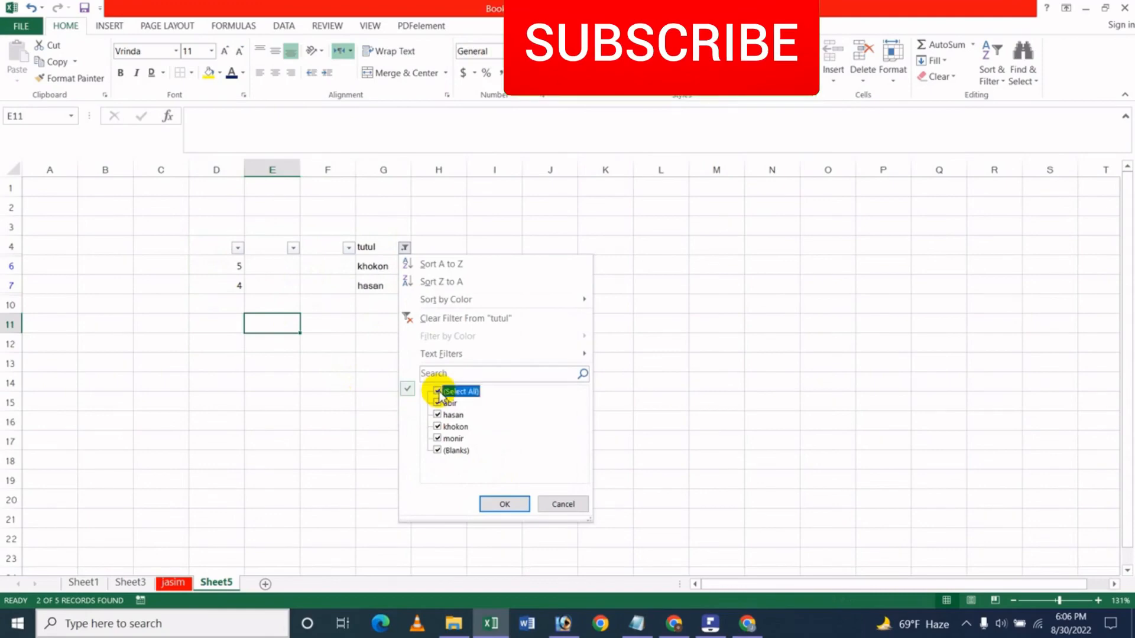
Drop the column G name filter and filter column D to only 20 and 3.
{"action": "left_click", "coordinate": [506, 503]}
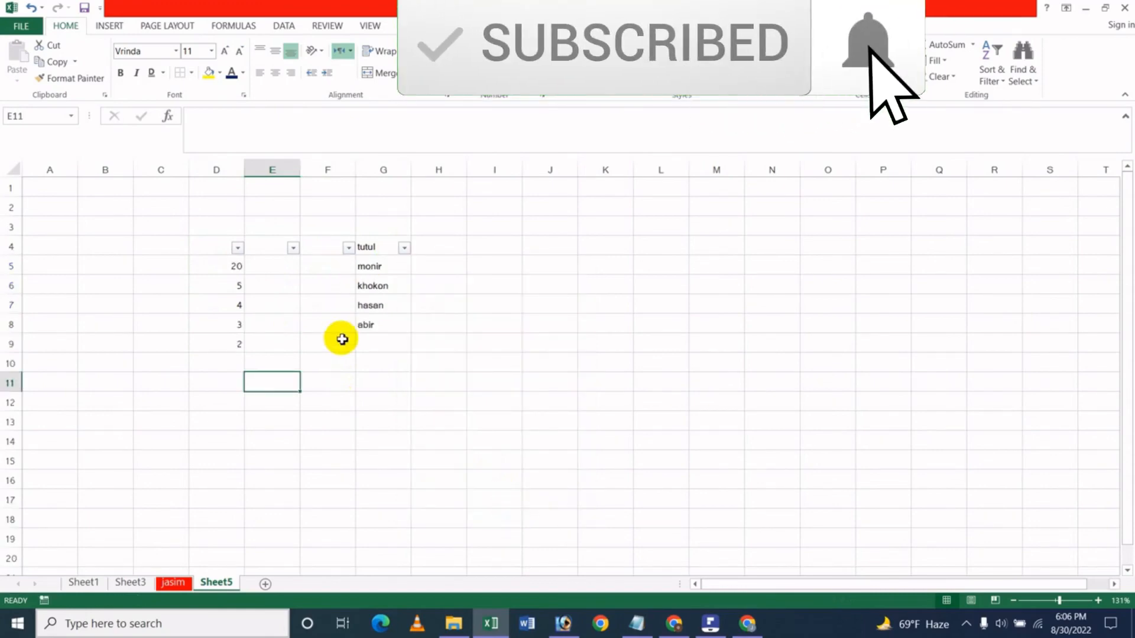
{"action": "left_click", "coordinate": [237, 248]}
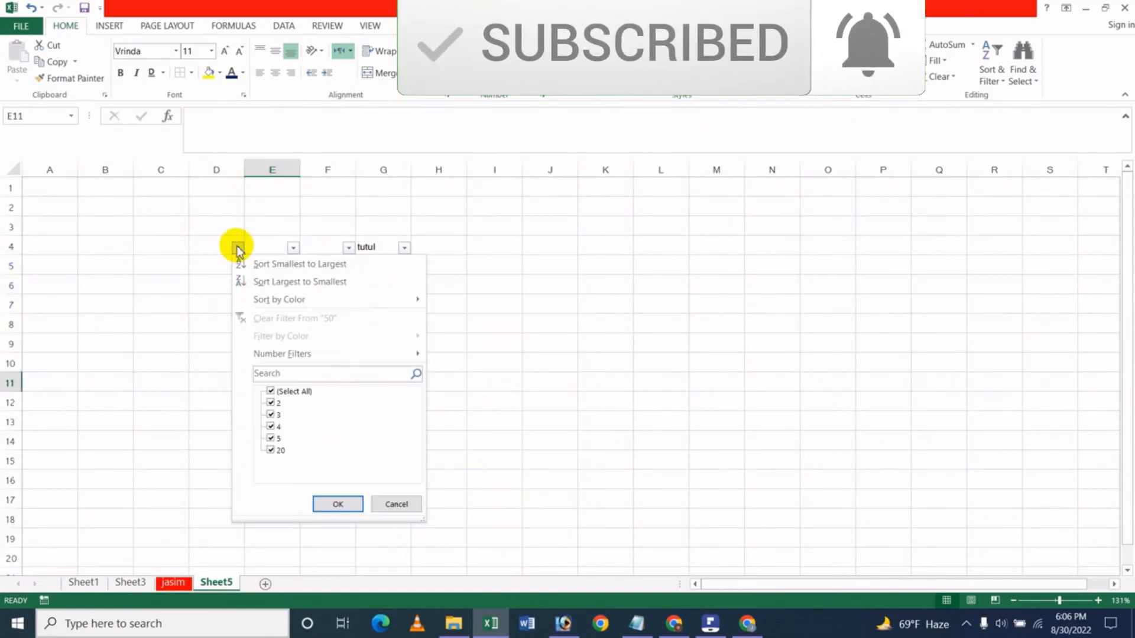
{"action": "left_click", "coordinate": [271, 392]}
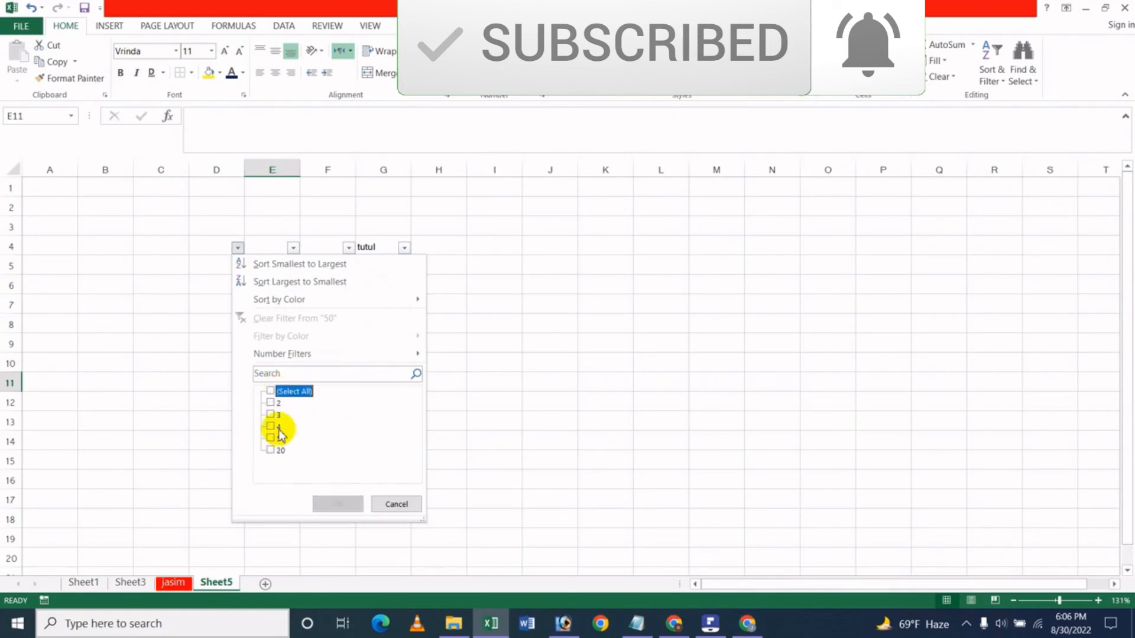
{"action": "left_click", "coordinate": [270, 416]}
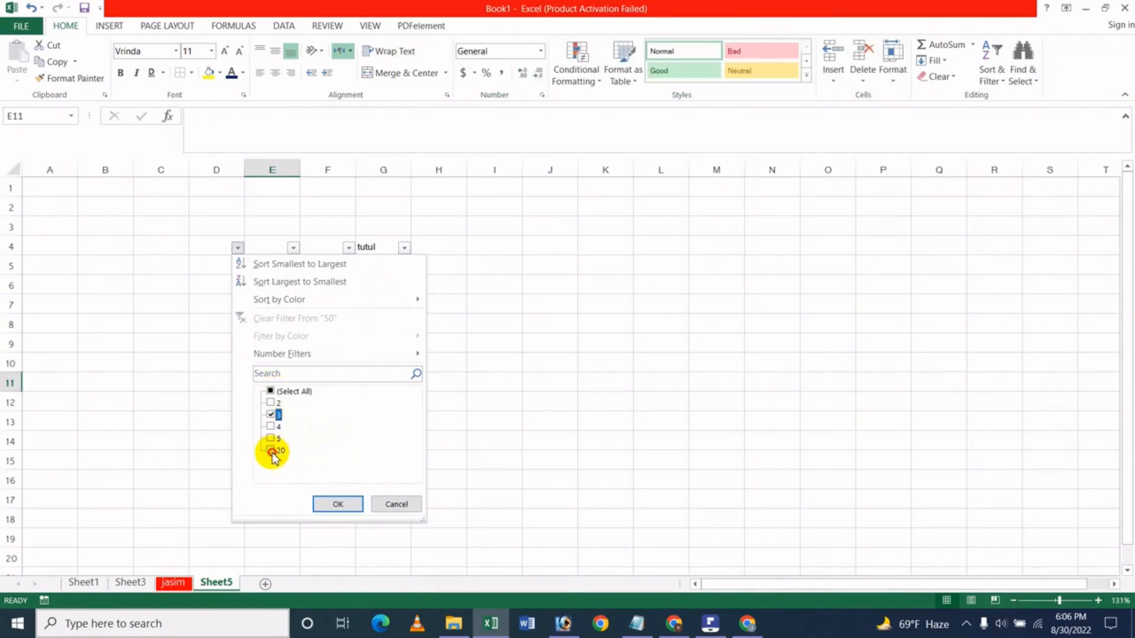
{"action": "left_click", "coordinate": [270, 451]}
{"action": "left_click", "coordinate": [337, 505]}
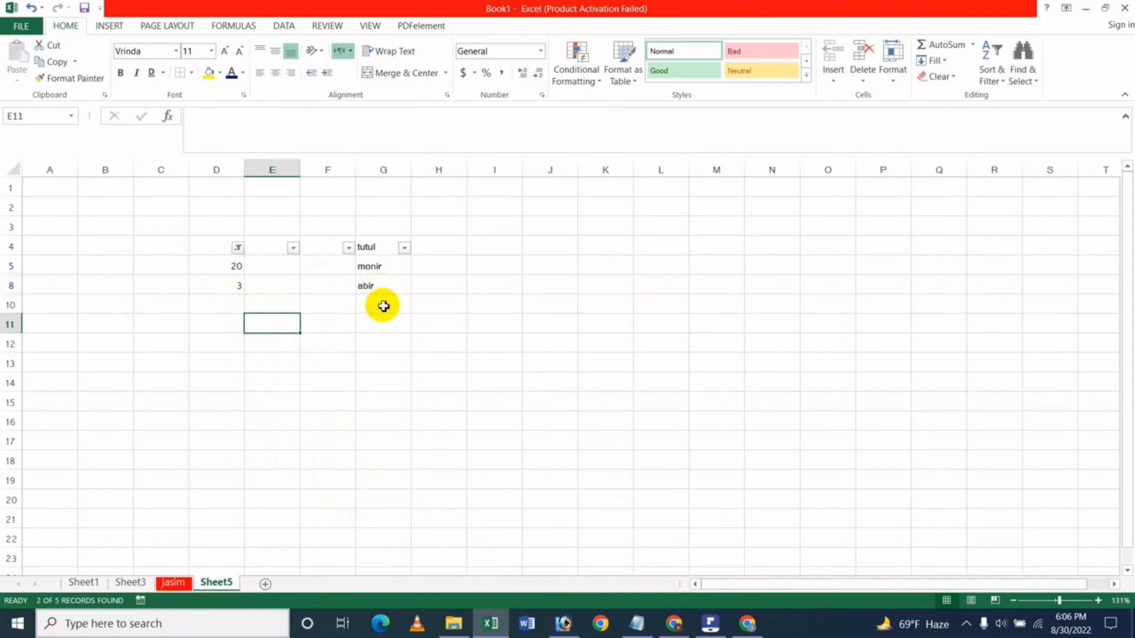
{"action": "left_click", "coordinate": [860, 285]}
{"action": "left_click", "coordinate": [999, 80]}
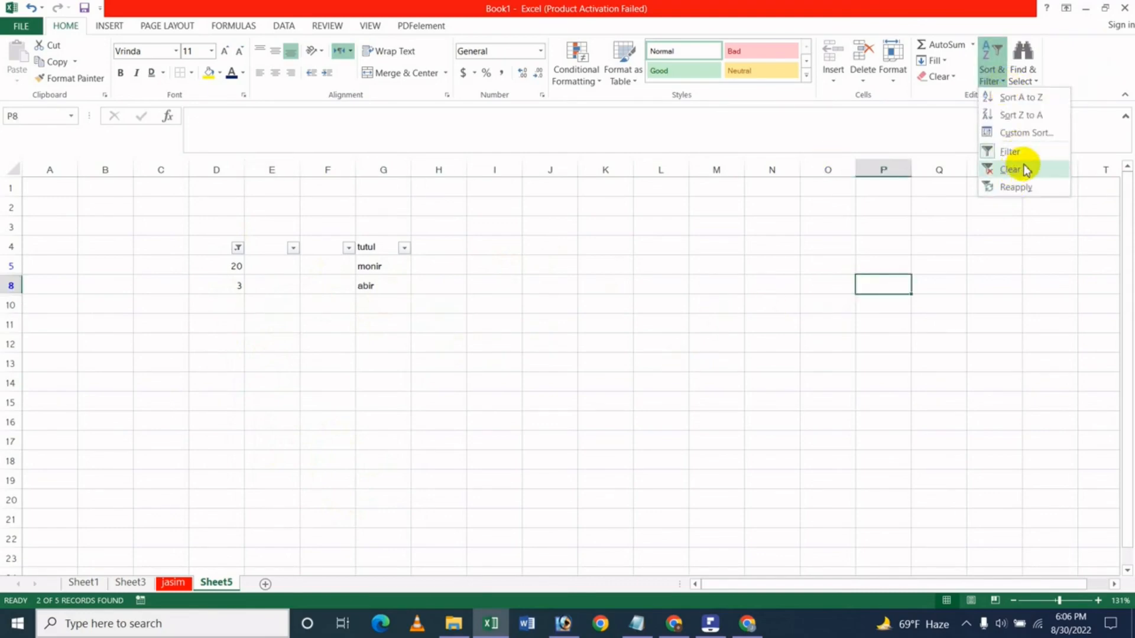
Select D3:H10 and clear the filter so 20, 5, 4, 3, 2 reappear in D5:D9.
{"action": "left_click", "coordinate": [197, 225]}
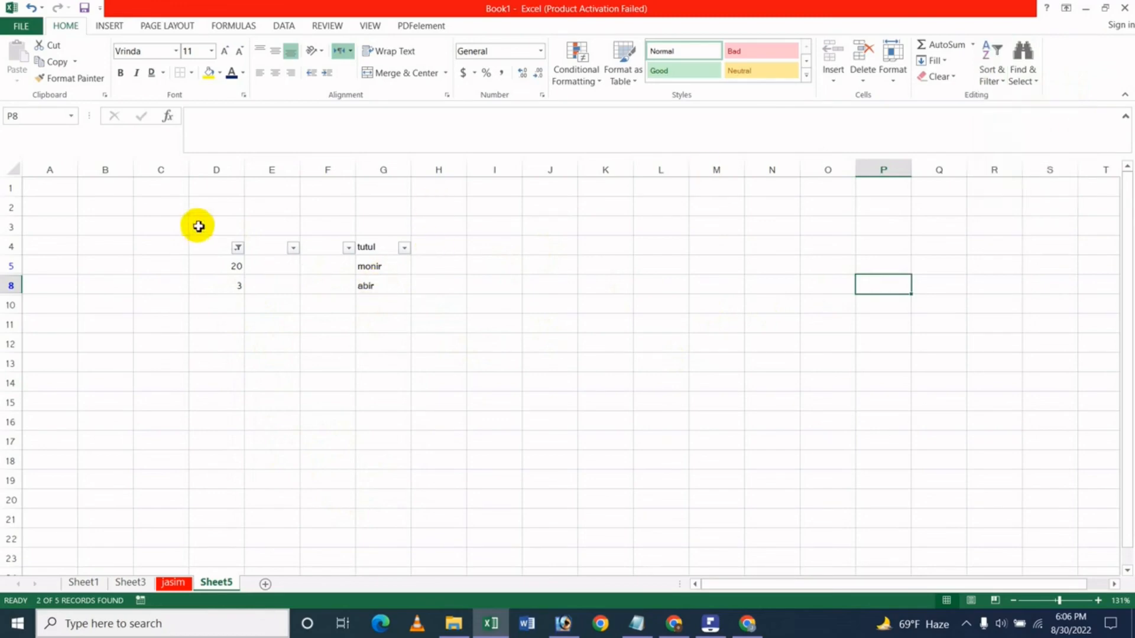
{"action": "left_click_drag", "start_coordinate": [198, 225], "coordinate": [440, 305]}
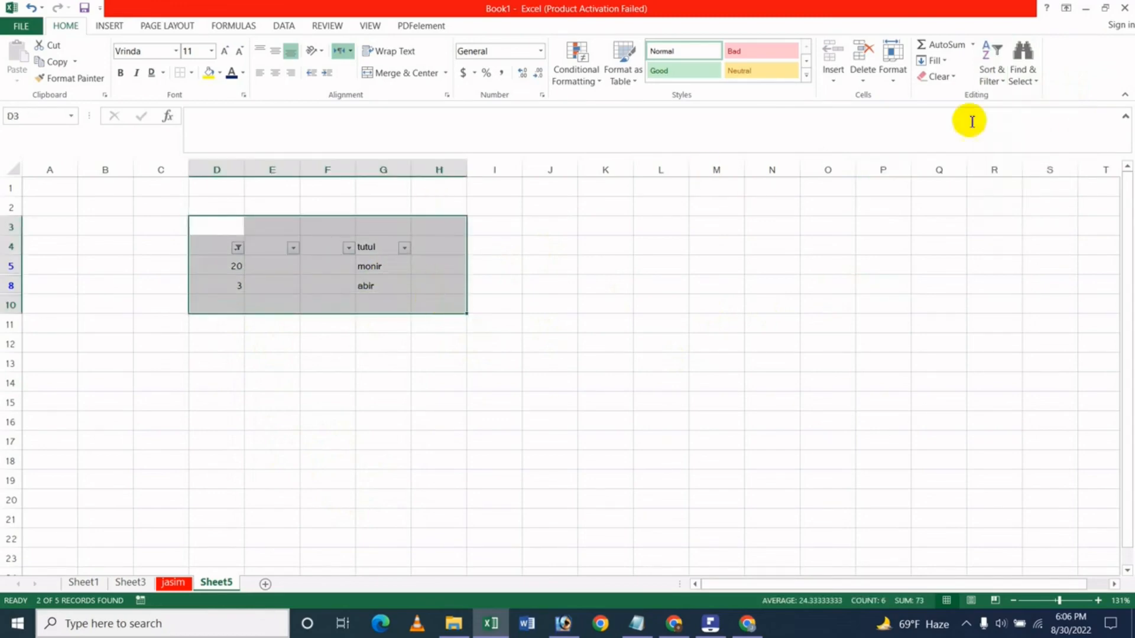
{"action": "left_click", "coordinate": [1012, 81]}
{"action": "left_click", "coordinate": [1003, 87]}
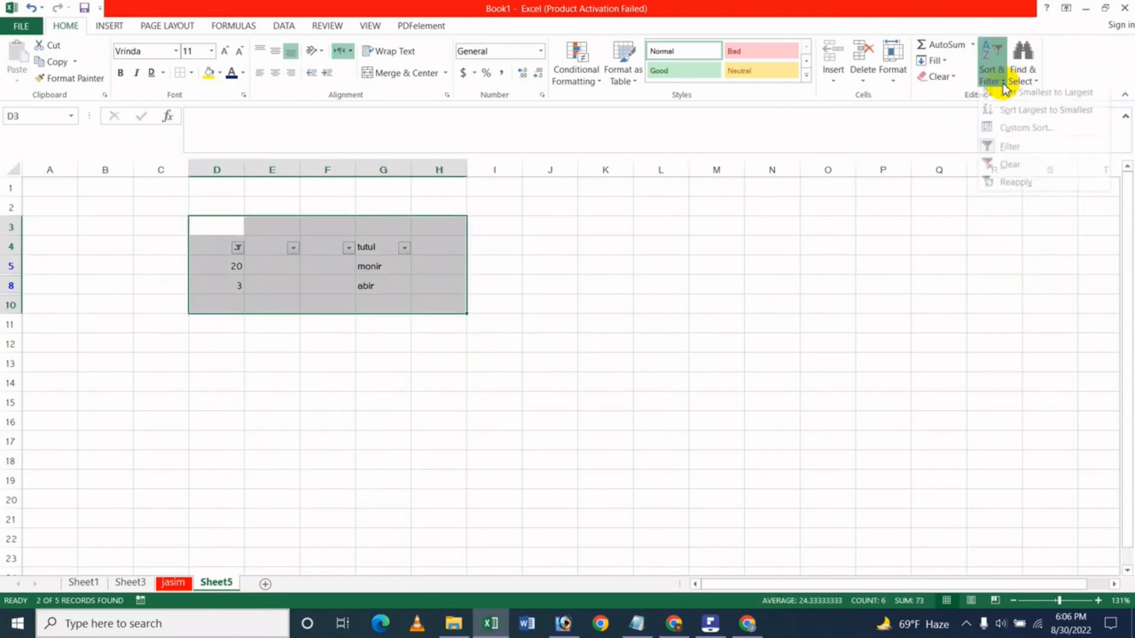
{"action": "left_click", "coordinate": [1007, 165]}
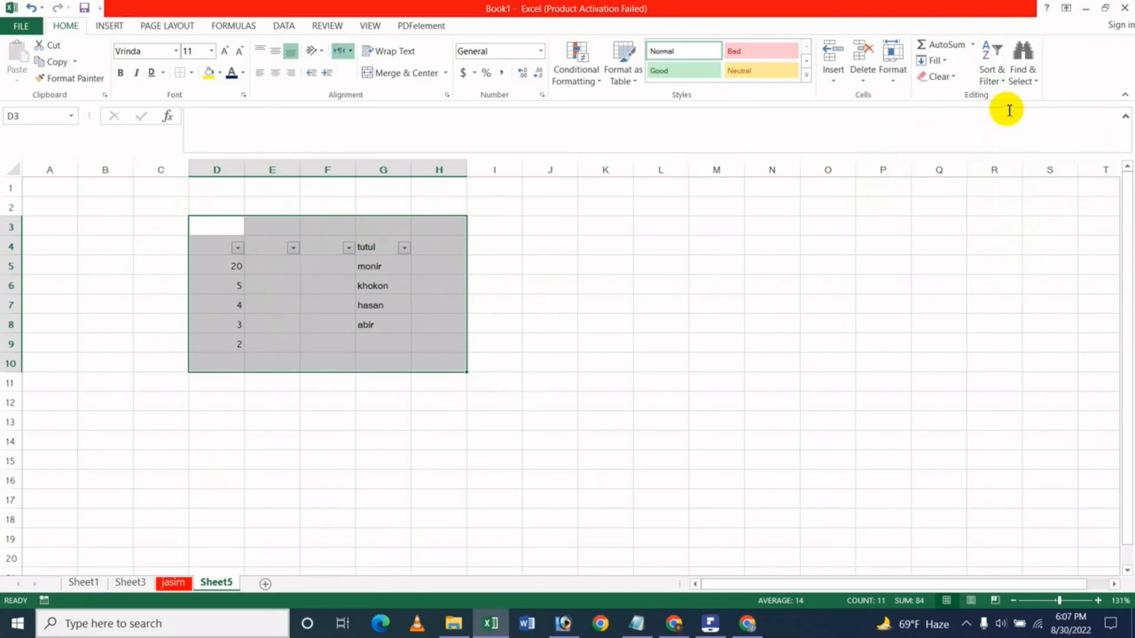
{"action": "left_click", "coordinate": [1038, 86]}
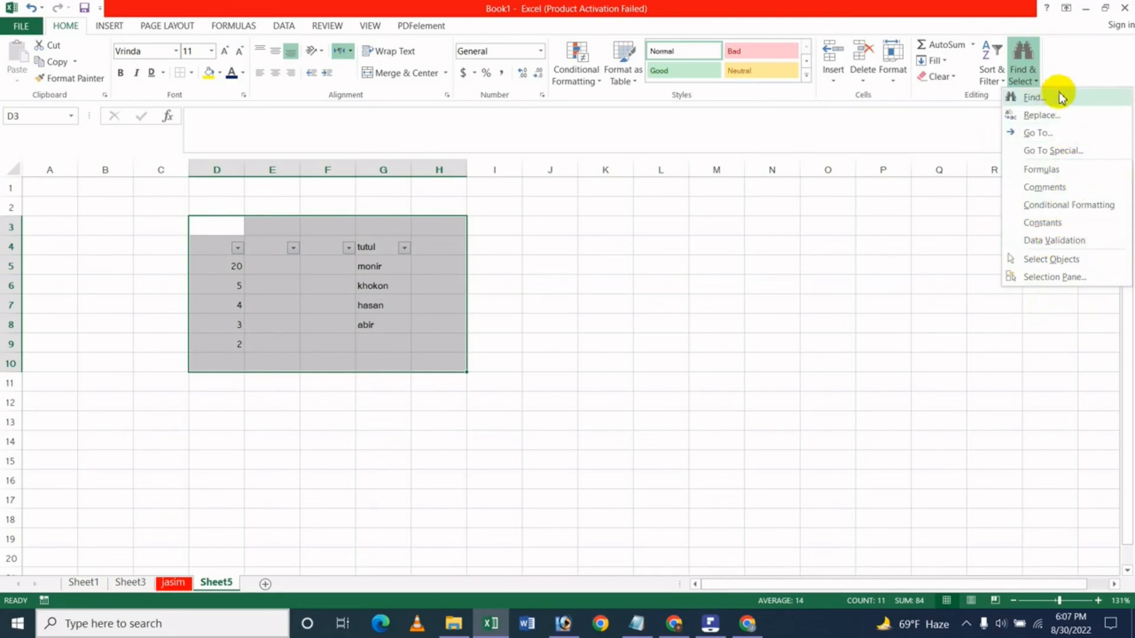
Search the sheet for the value 4 with Find Next.
{"action": "left_click", "coordinate": [593, 279]}
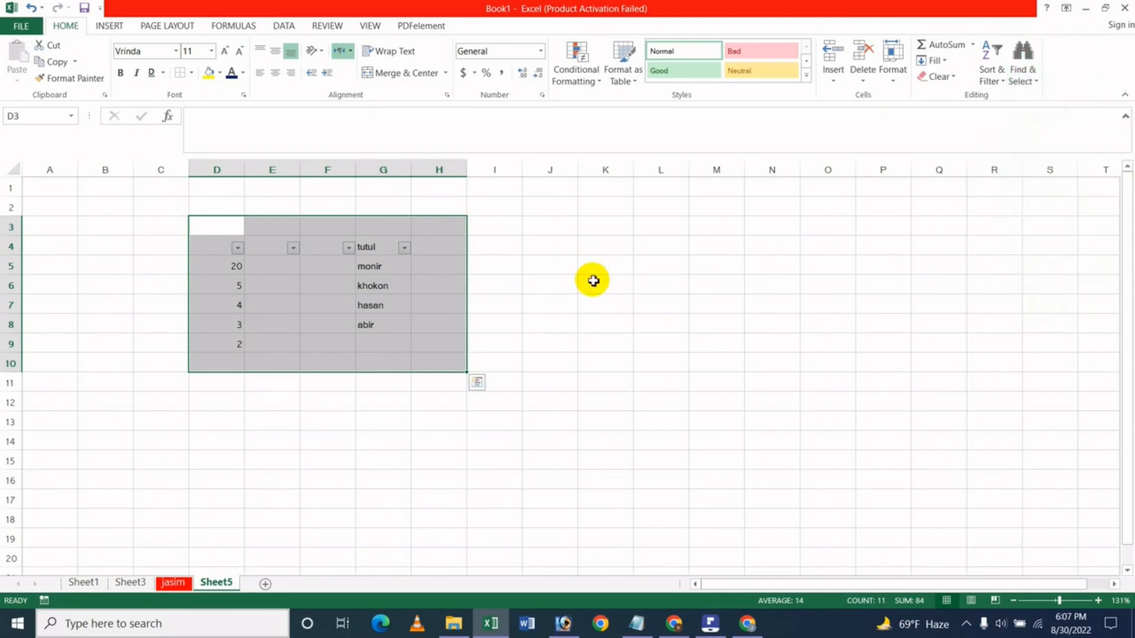
{"action": "left_click", "coordinate": [597, 260]}
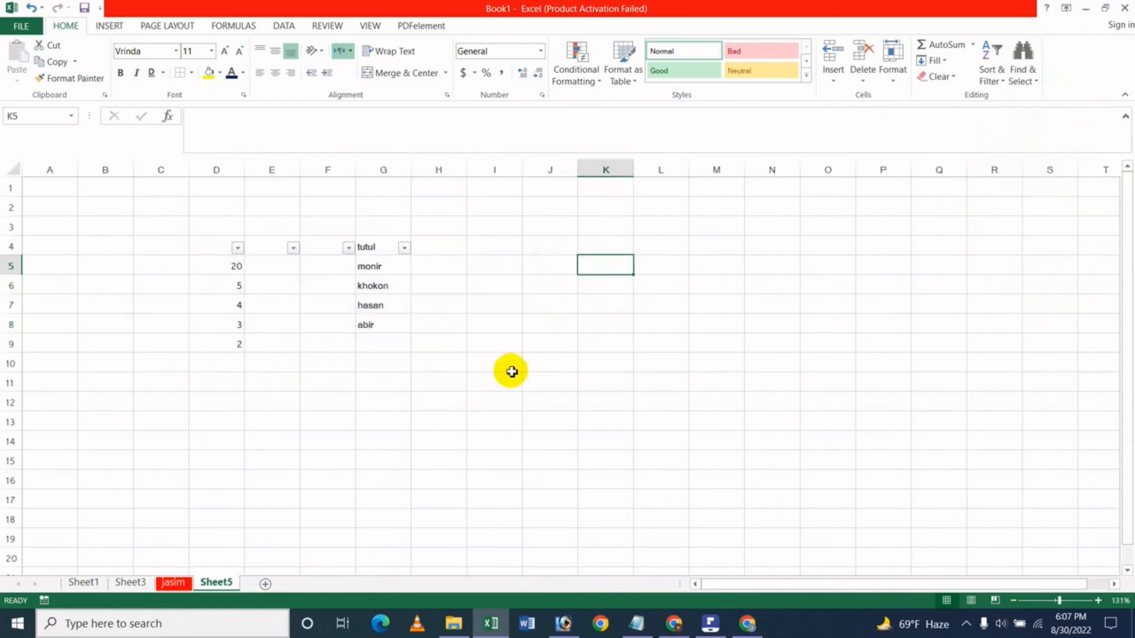
{"action": "left_click", "coordinate": [1035, 83]}
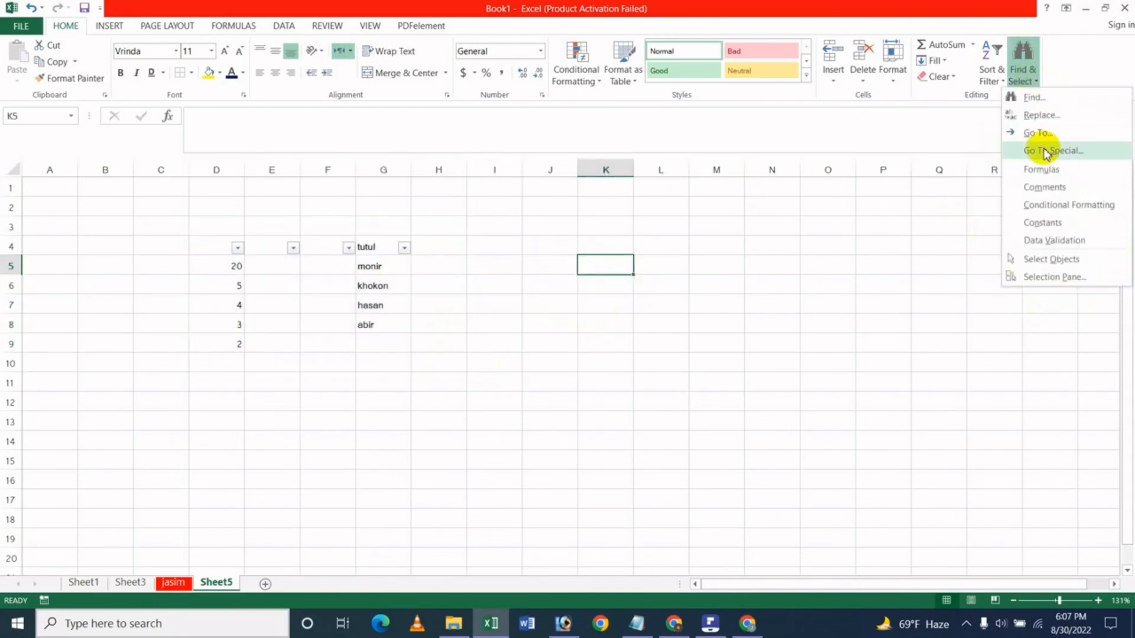
{"action": "left_click", "coordinate": [1032, 98]}
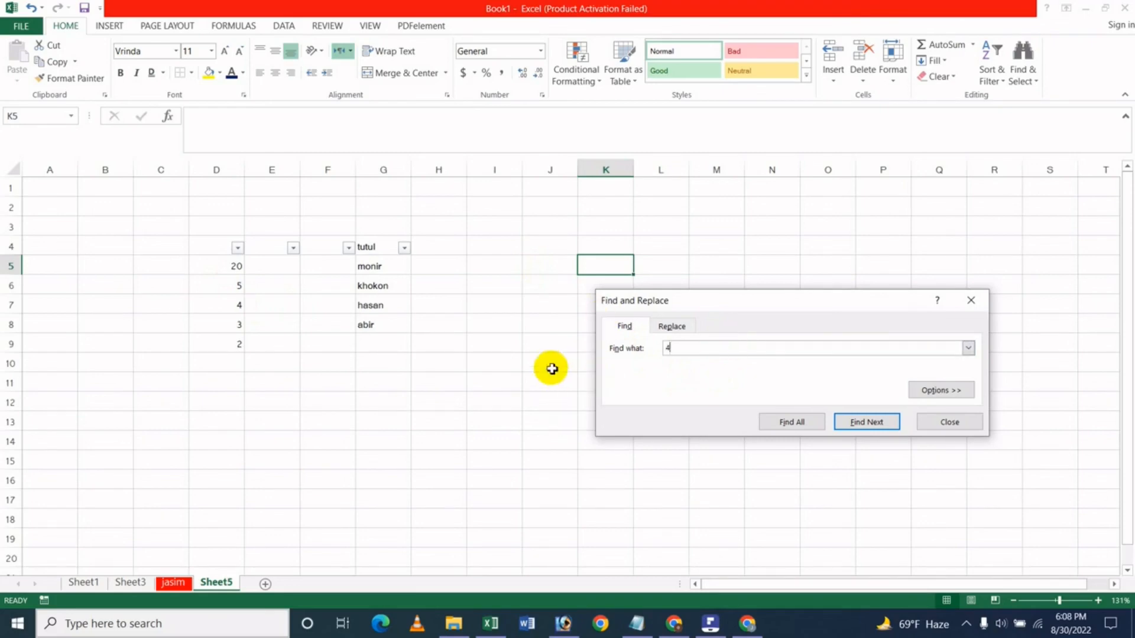
{"action": "left_click", "coordinate": [867, 421]}
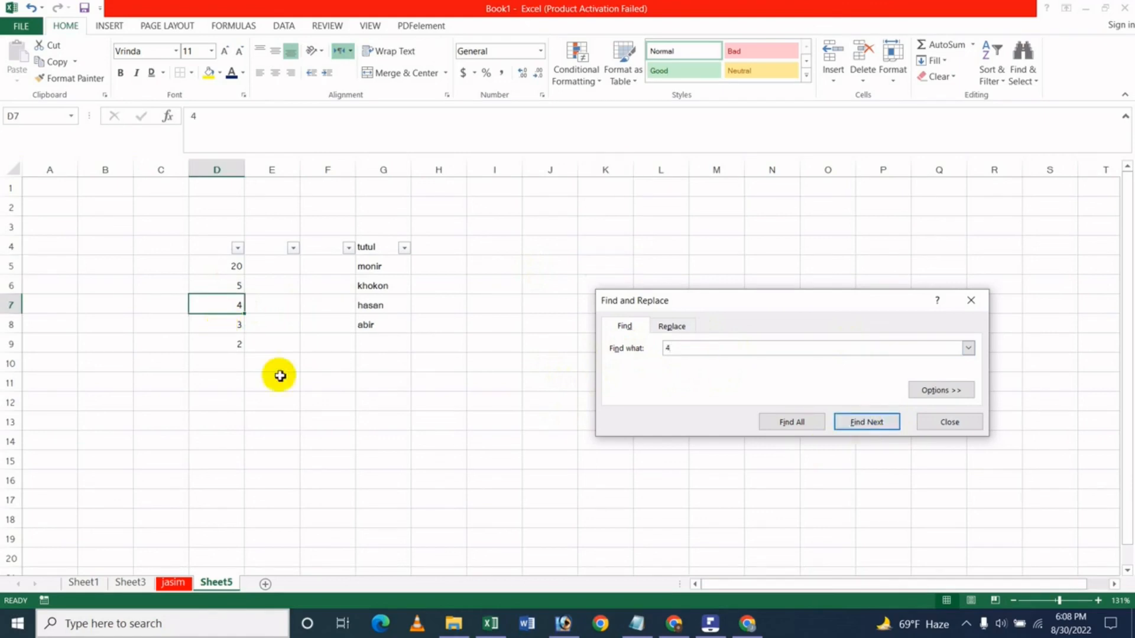
Enter 4 in C4 and C8, then step through each cell containing 4.
{"action": "left_click", "coordinate": [153, 250]}
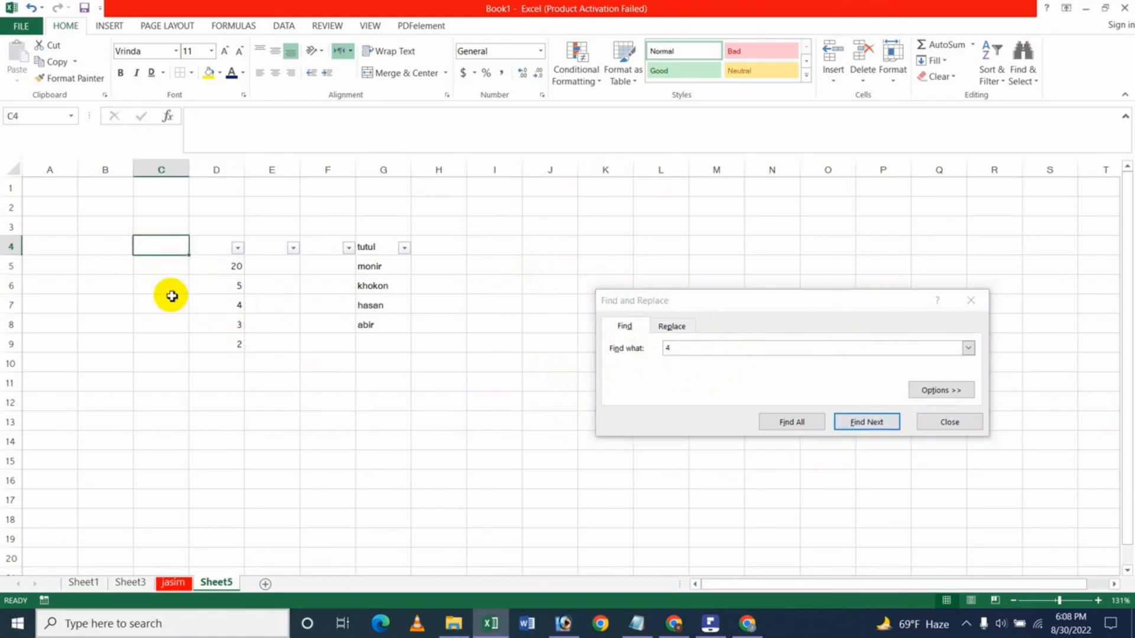
{"action": "type", "text": "4"}
{"action": "key", "text": "Return"}
{"action": "key", "text": "Return"}
{"action": "key", "text": "Return"}
{"action": "key", "text": "Return"}
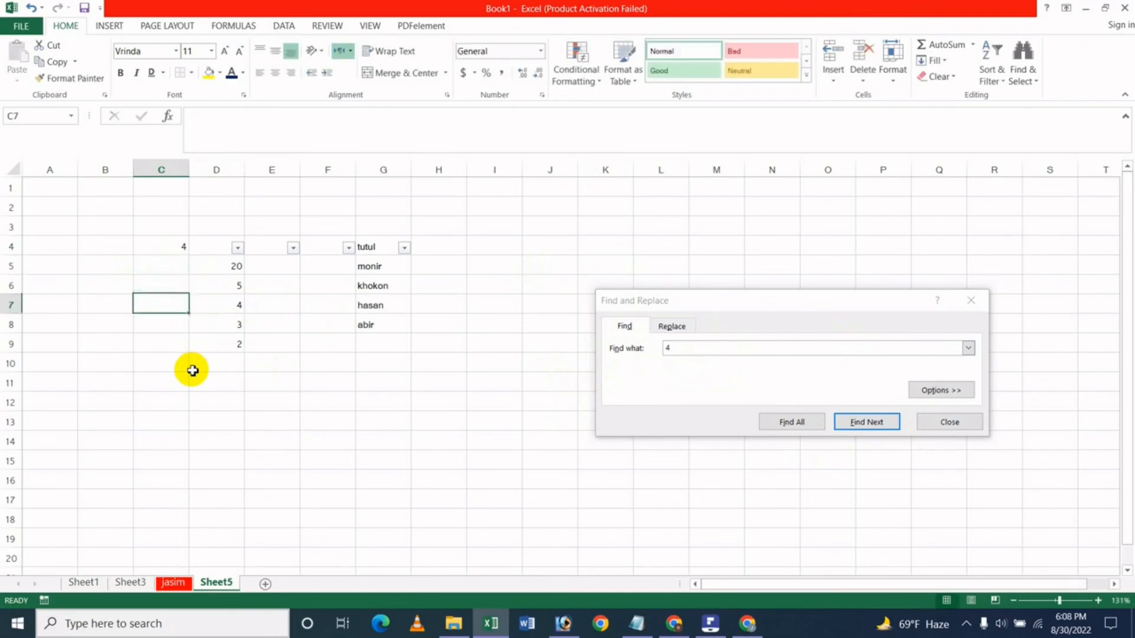
{"action": "type", "text": "4"}
{"action": "key", "text": "Return"}
{"action": "key", "text": "Return"}
{"action": "key", "text": "Return"}
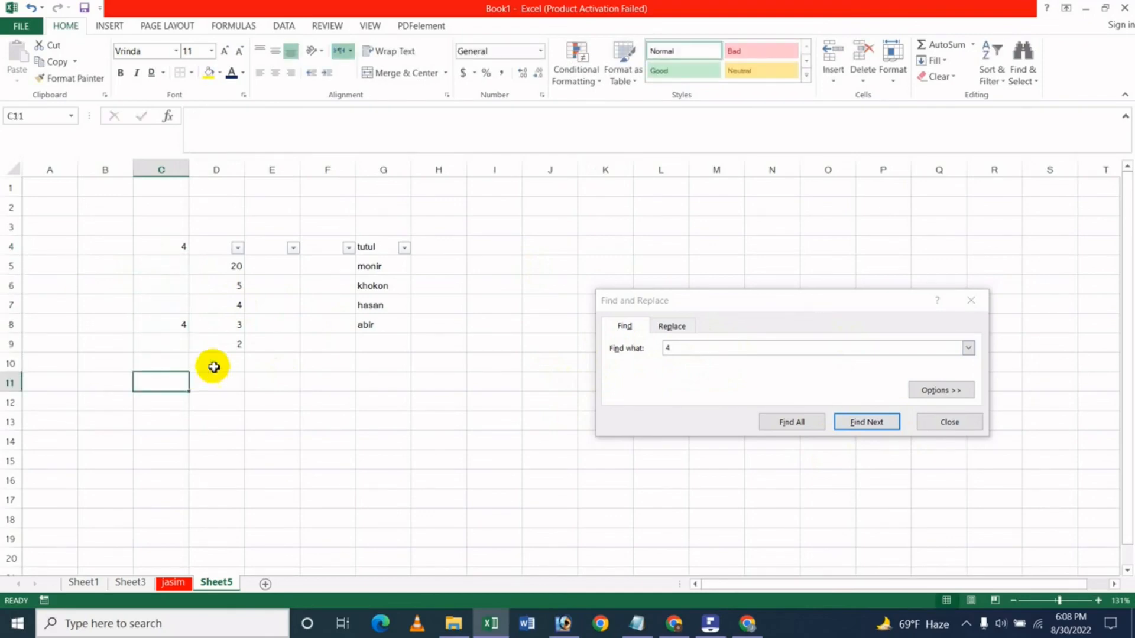
{"action": "left_click", "coordinate": [864, 422]}
{"action": "left_click", "coordinate": [865, 423]}
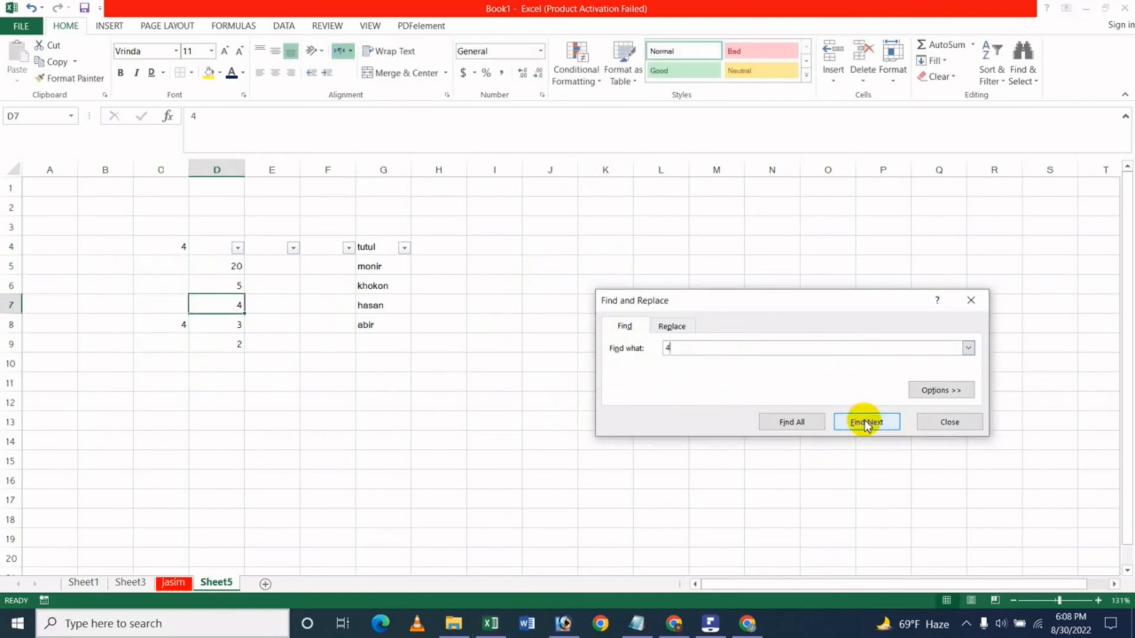
{"action": "left_click", "coordinate": [864, 424]}
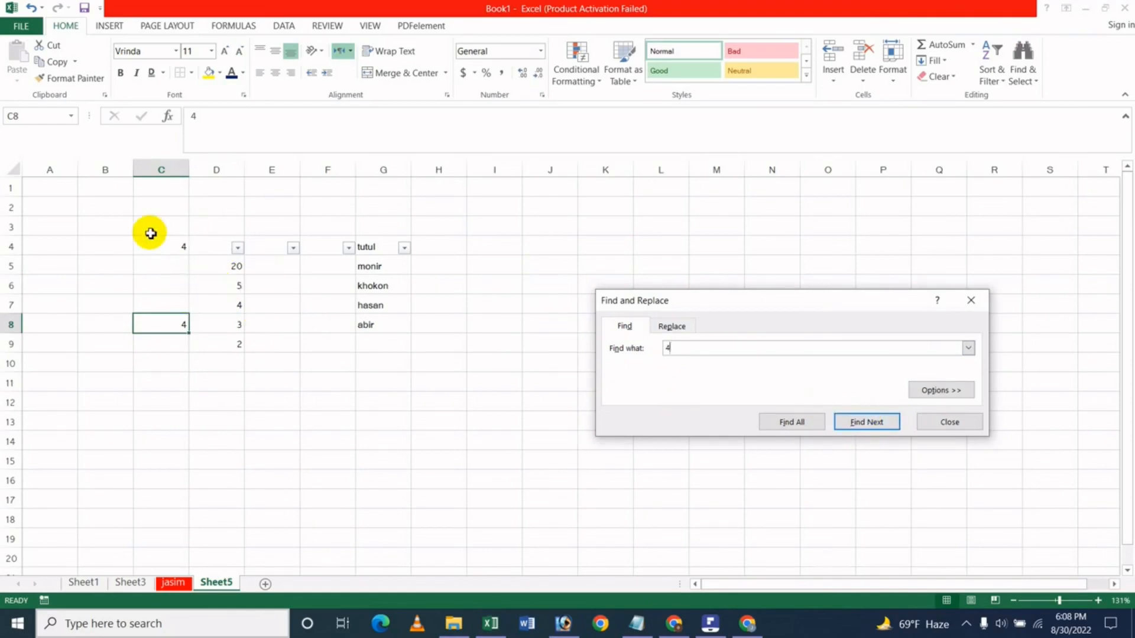
Replace 4 with 40 across the sheet, making C4 and D7 40 and C8 400.
{"action": "left_click", "coordinate": [669, 328]}
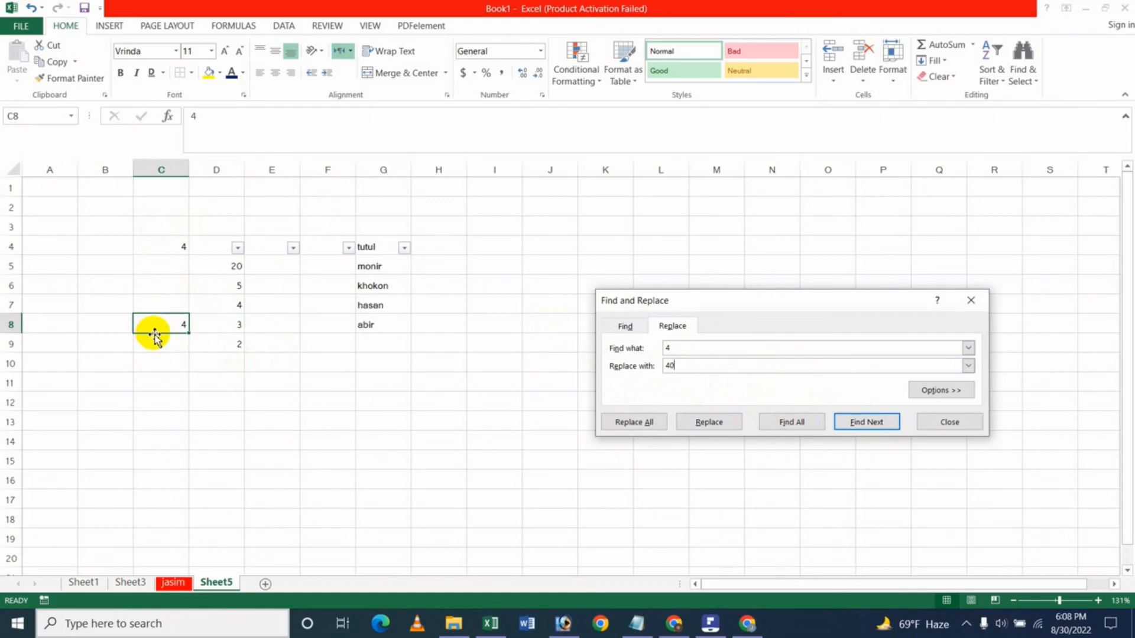
{"action": "left_click", "coordinate": [718, 424]}
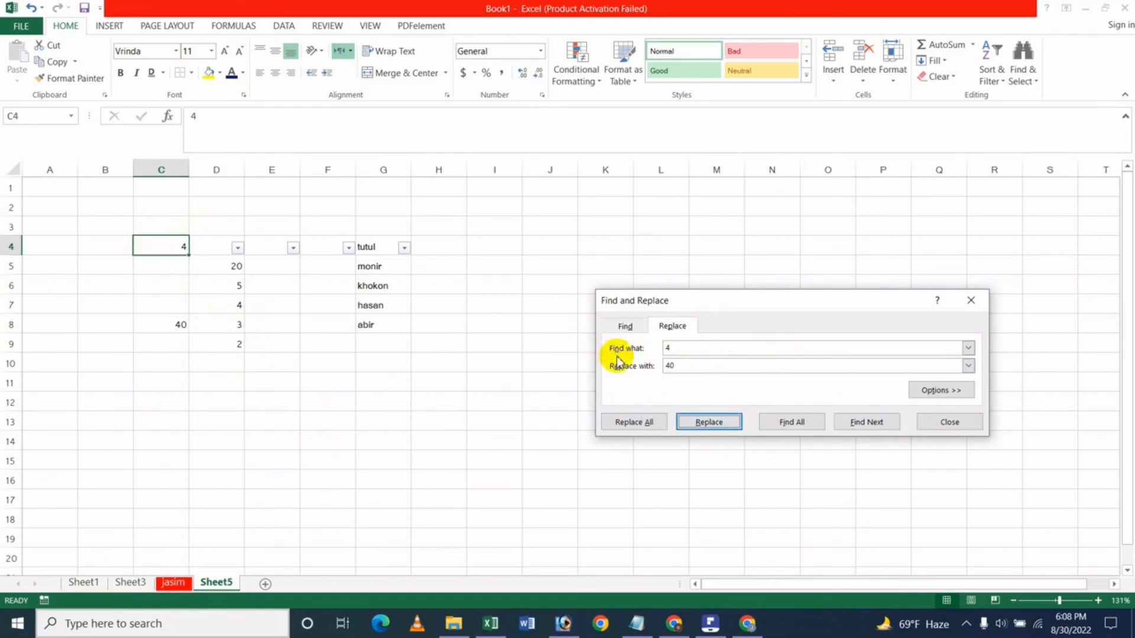
{"action": "left_click", "coordinate": [630, 425]}
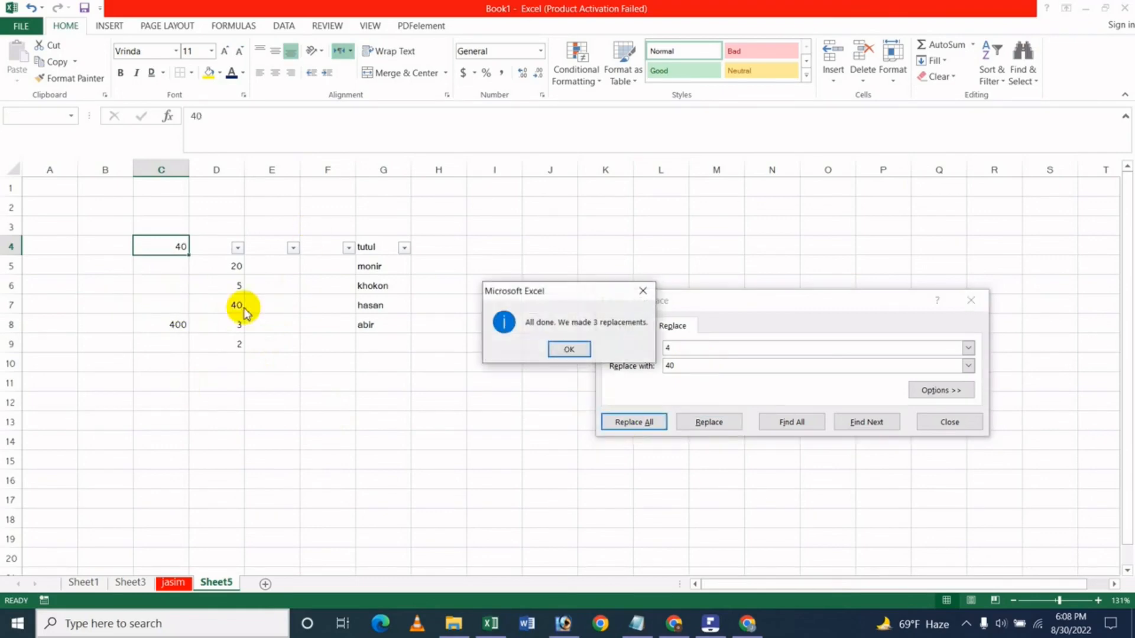
{"action": "left_click", "coordinate": [557, 348]}
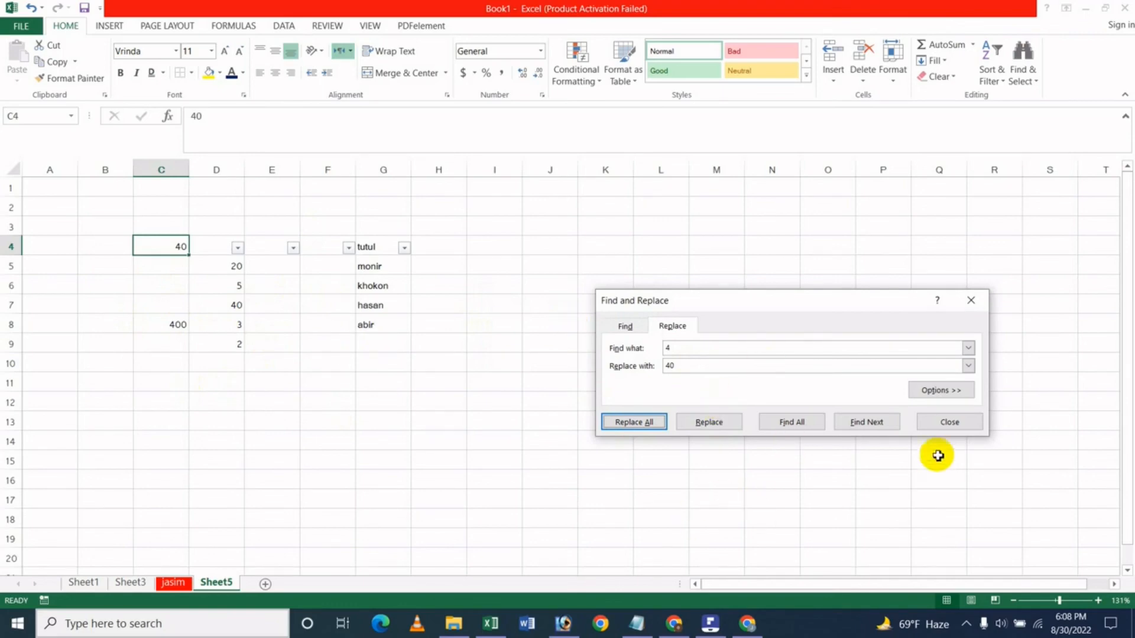
{"action": "left_click", "coordinate": [940, 422]}
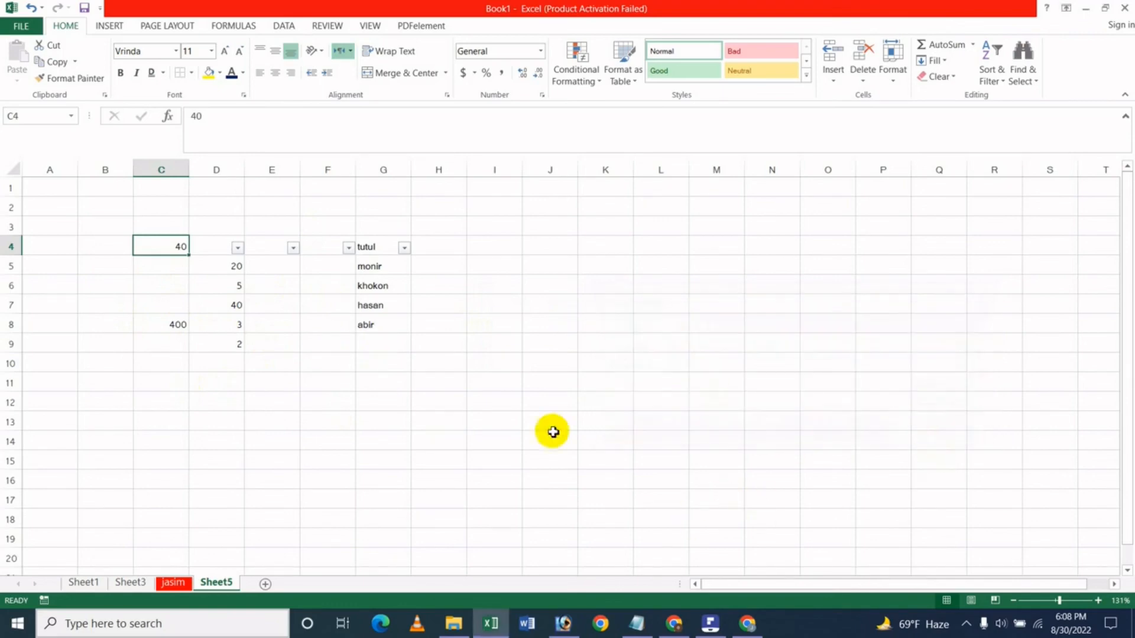
{"action": "left_click", "coordinate": [1039, 85]}
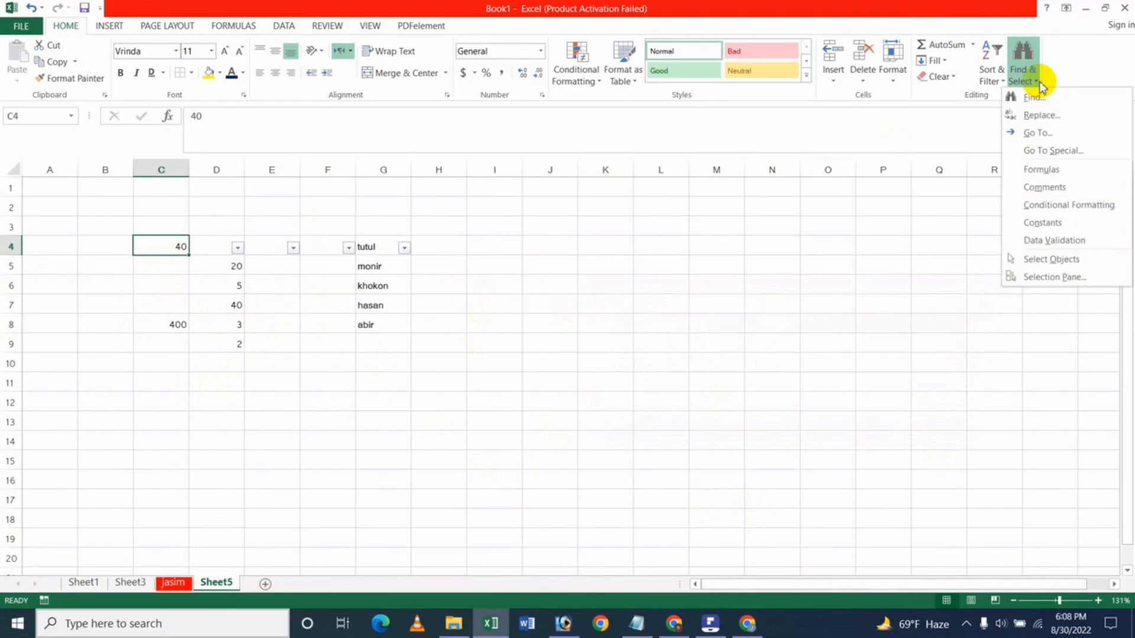
{"action": "left_click", "coordinate": [1043, 136]}
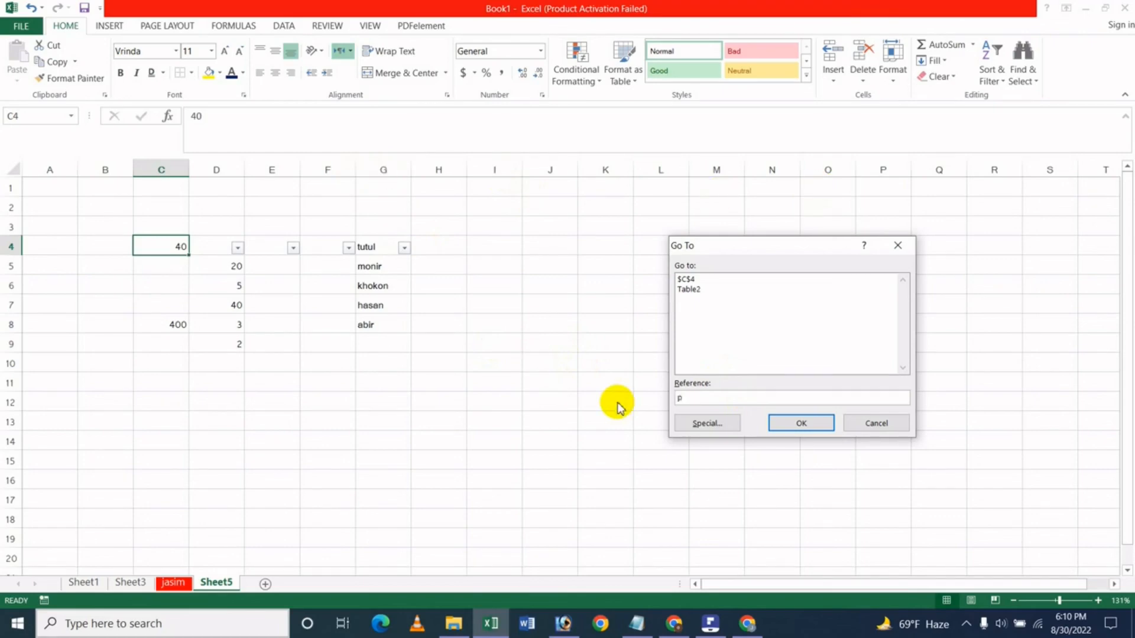
{"action": "type", "text": "25"}
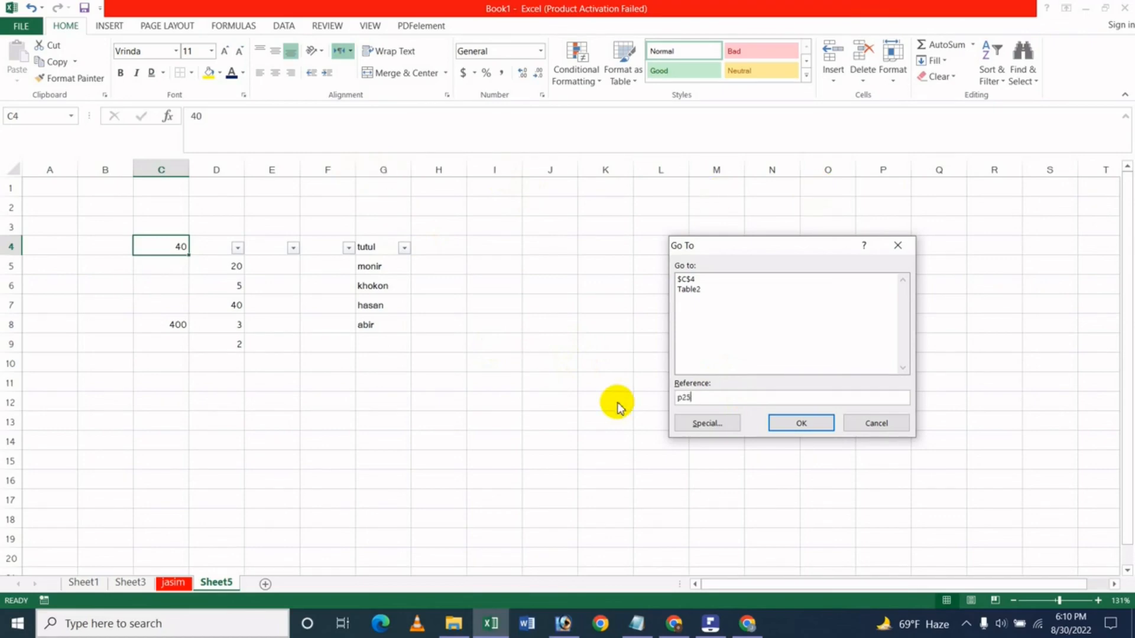
{"action": "left_click", "coordinate": [810, 424]}
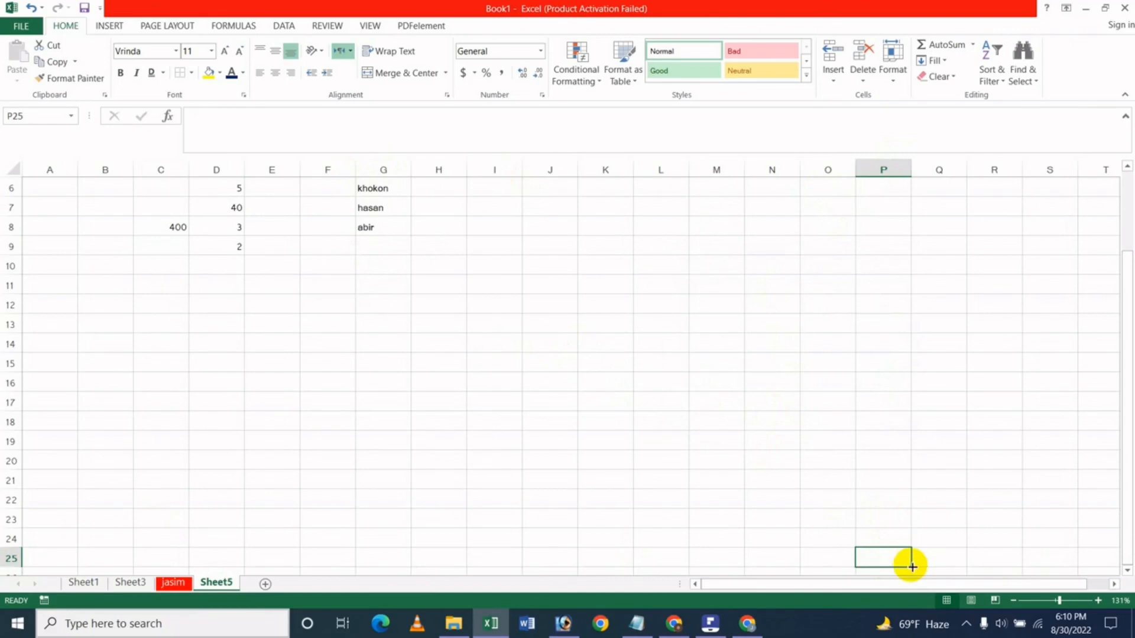
{"action": "left_click", "coordinate": [1037, 82]}
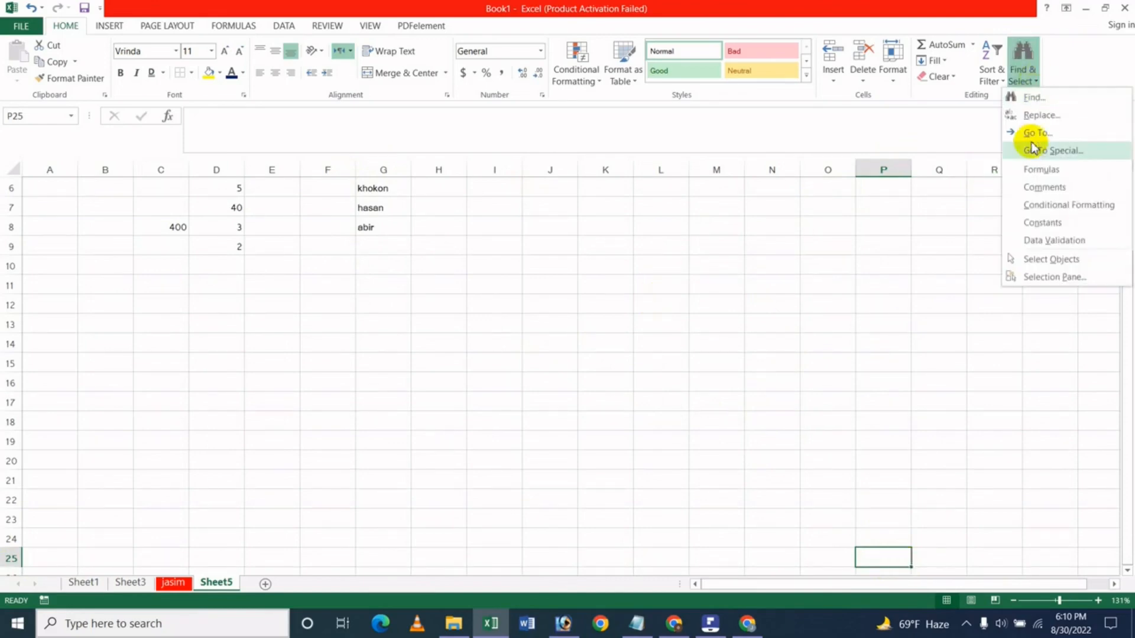
{"action": "left_click", "coordinate": [1029, 134]}
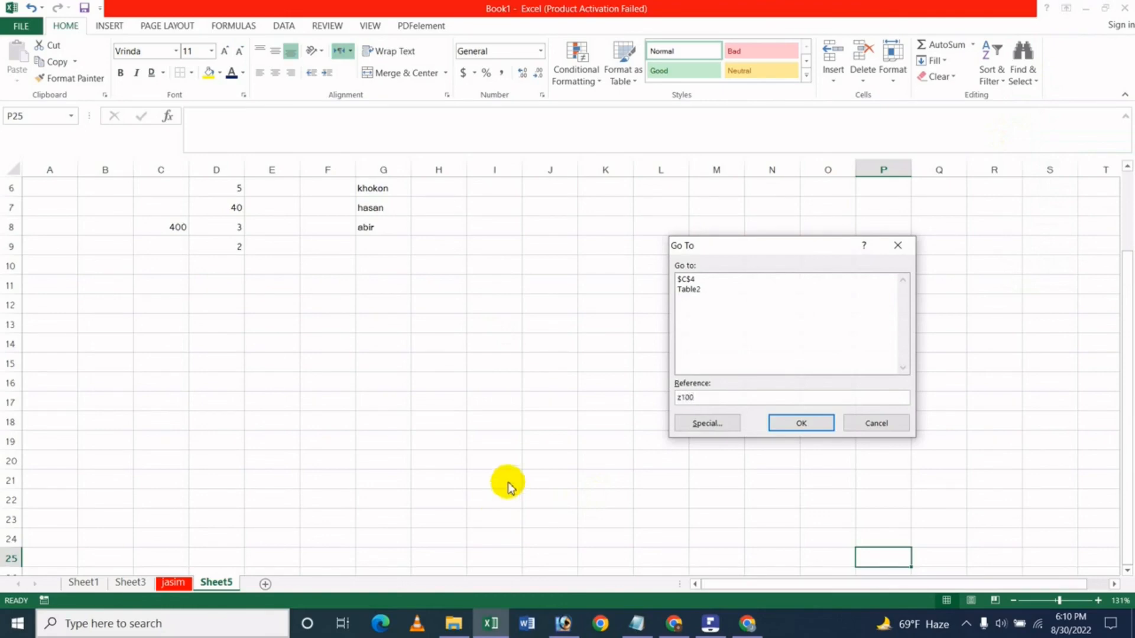
{"action": "left_click", "coordinate": [801, 425]}
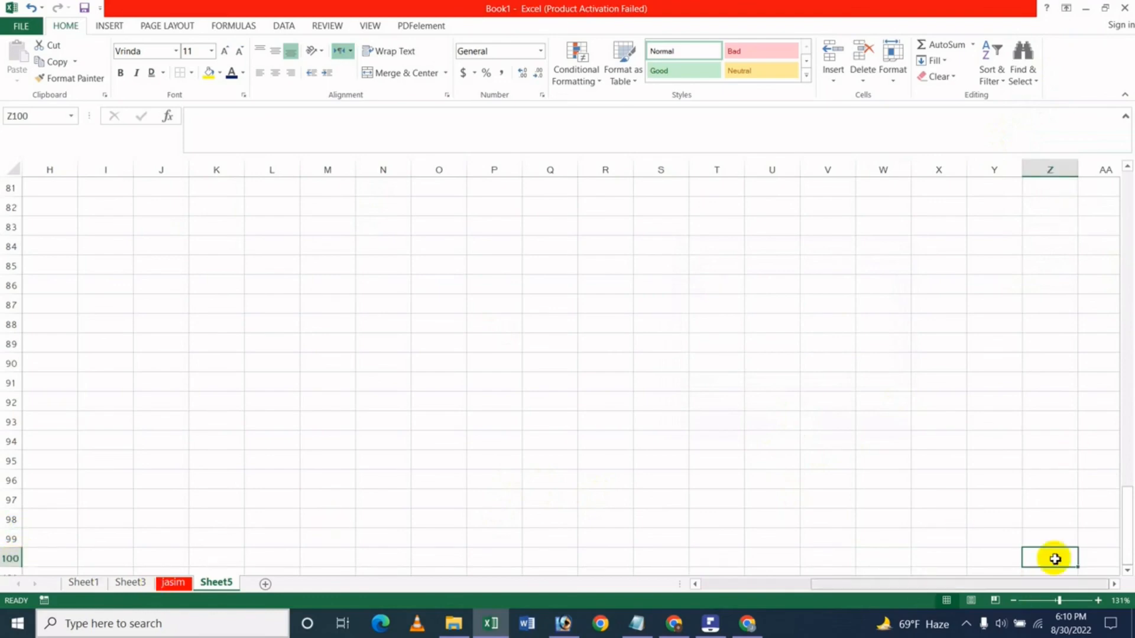
{"action": "left_click", "coordinate": [566, 323]}
{"action": "key", "text": "ctrl+Home"}
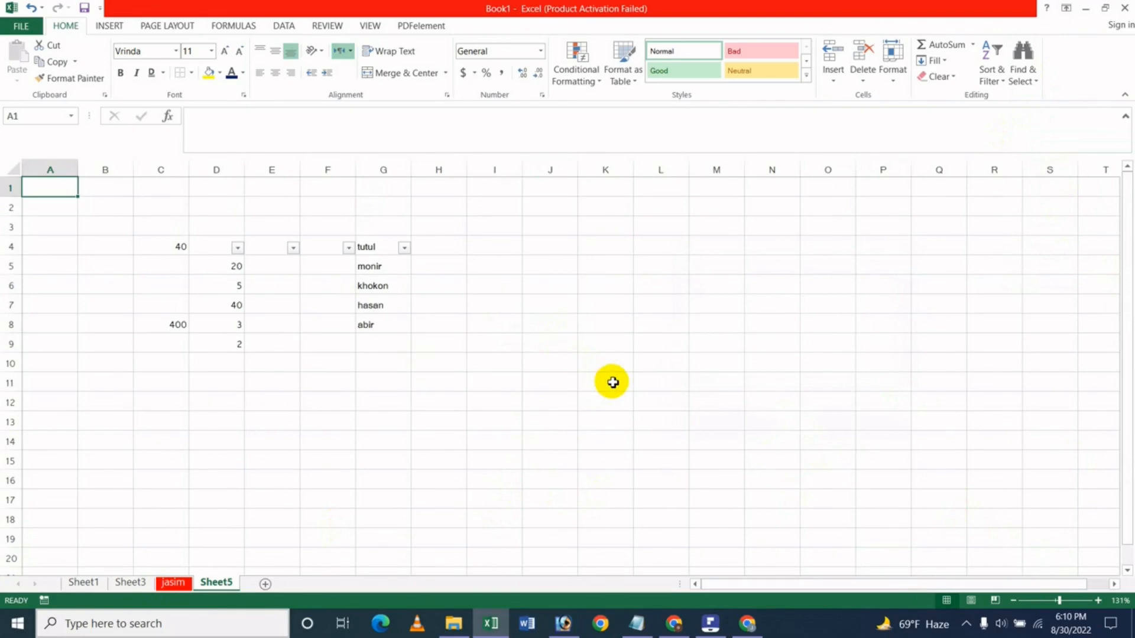
Enter 10 in cell C7.
{"action": "left_click", "coordinate": [636, 359]}
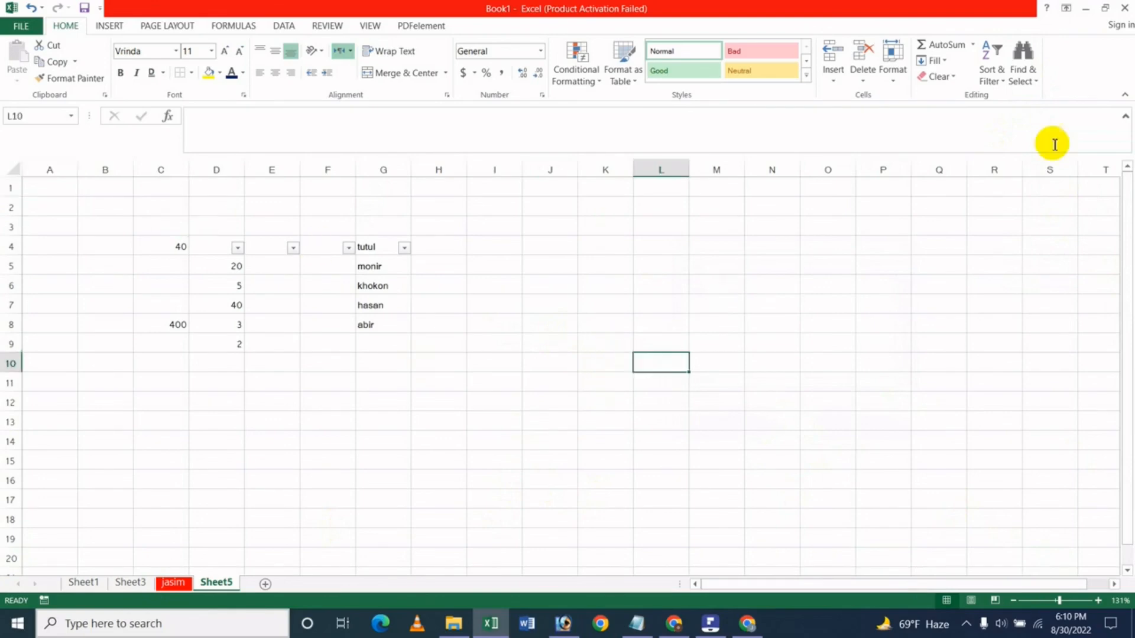
{"action": "left_click", "coordinate": [1026, 74]}
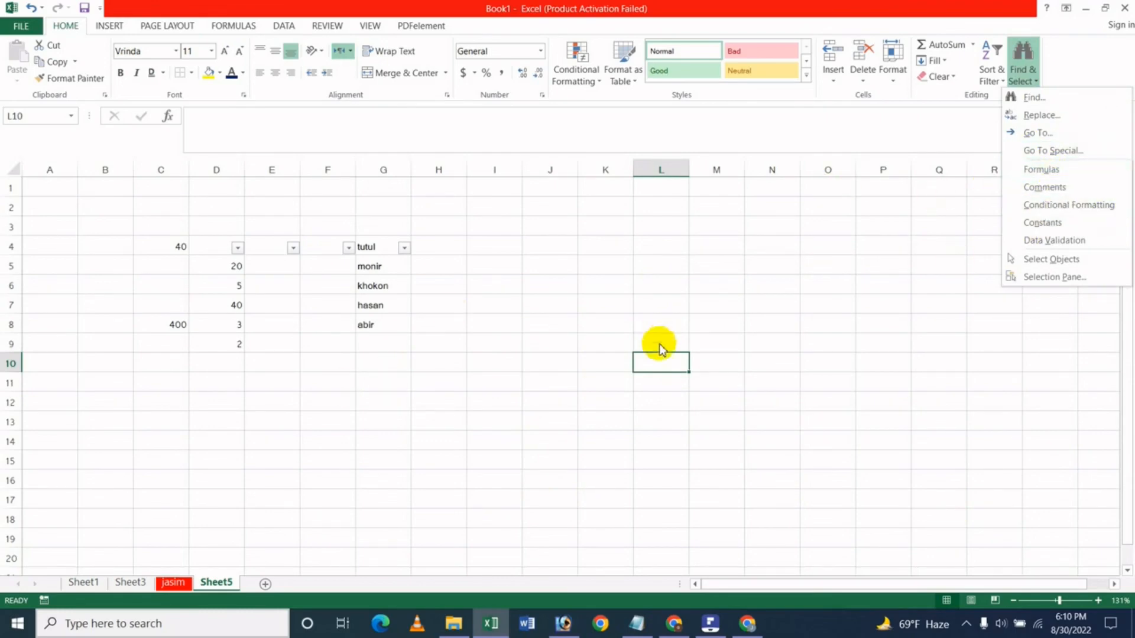
{"action": "left_click", "coordinate": [240, 358]}
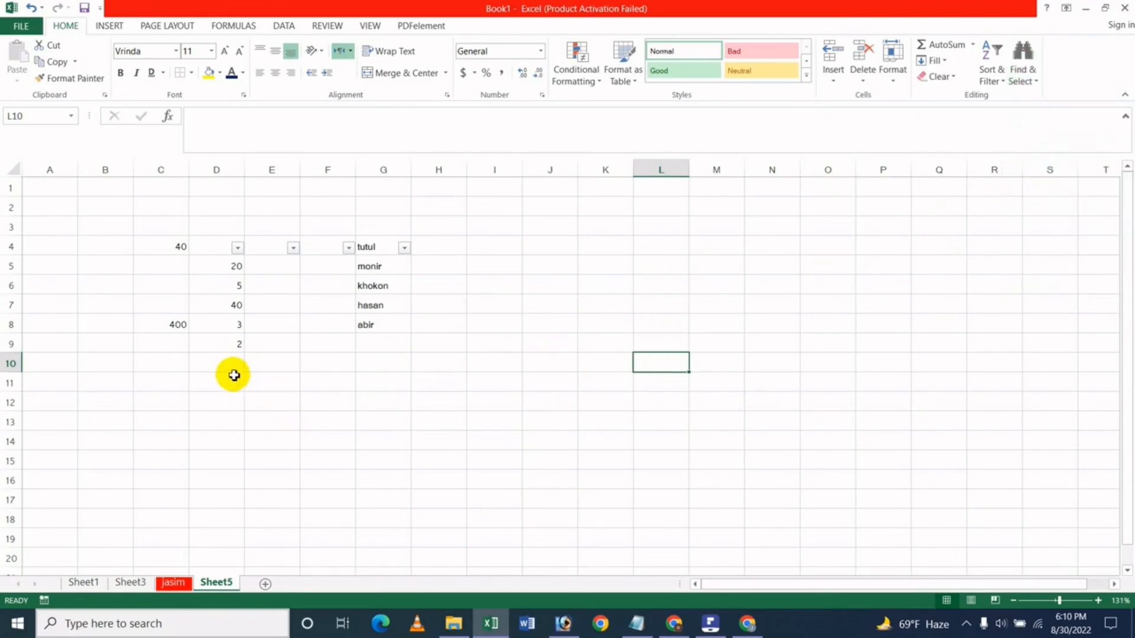
{"action": "left_click", "coordinate": [178, 311]}
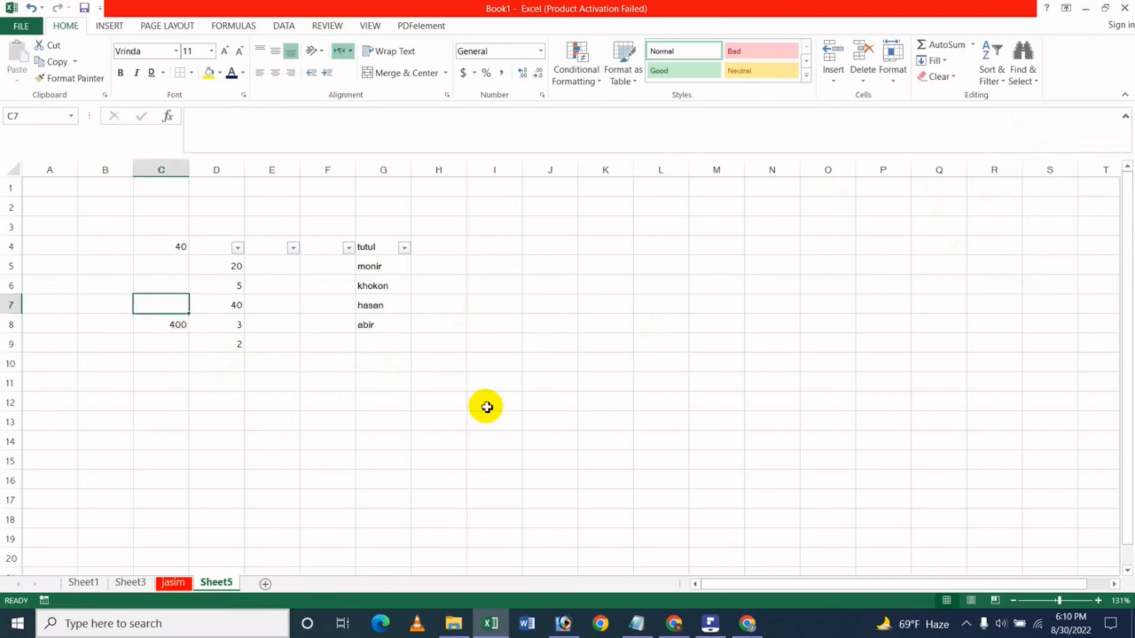
{"action": "type", "text": "10"}
{"action": "key", "text": "Up"}
{"action": "key", "text": "Up"}
{"action": "key", "text": "Up"}
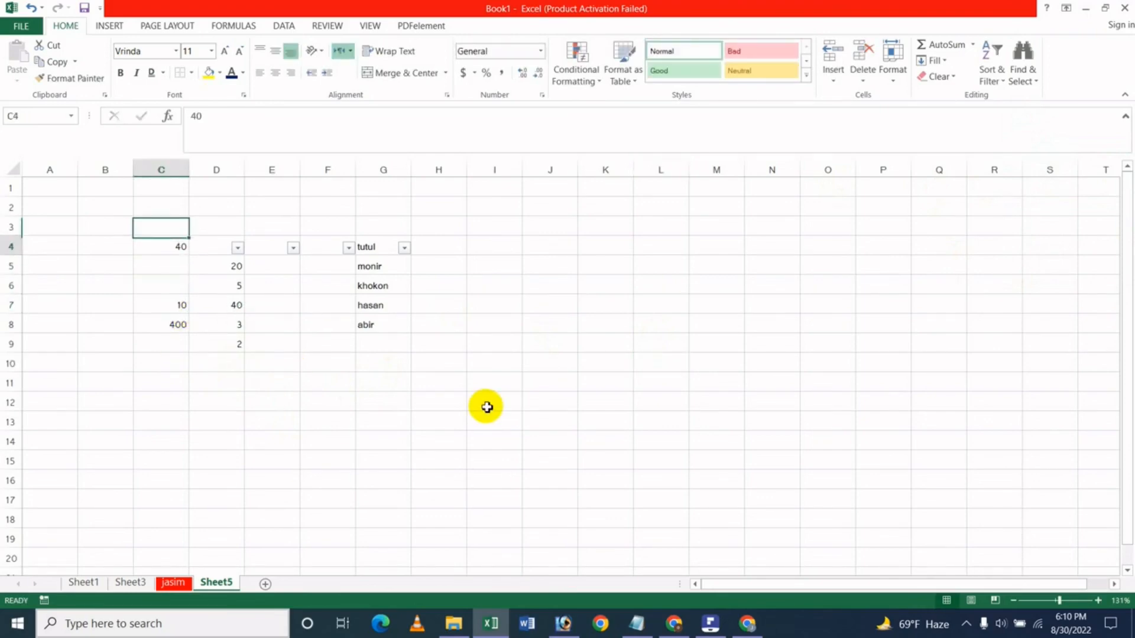
Add AutoSum totals in C9 (410) and D9 (118).
{"action": "left_click", "coordinate": [177, 346]}
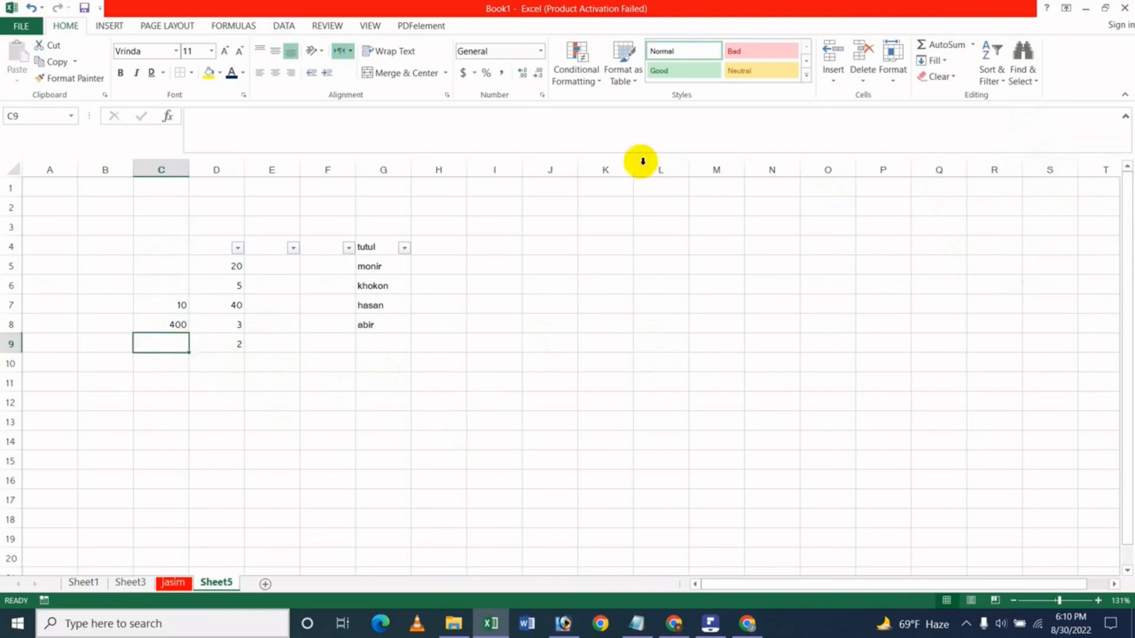
{"action": "left_click", "coordinate": [943, 44]}
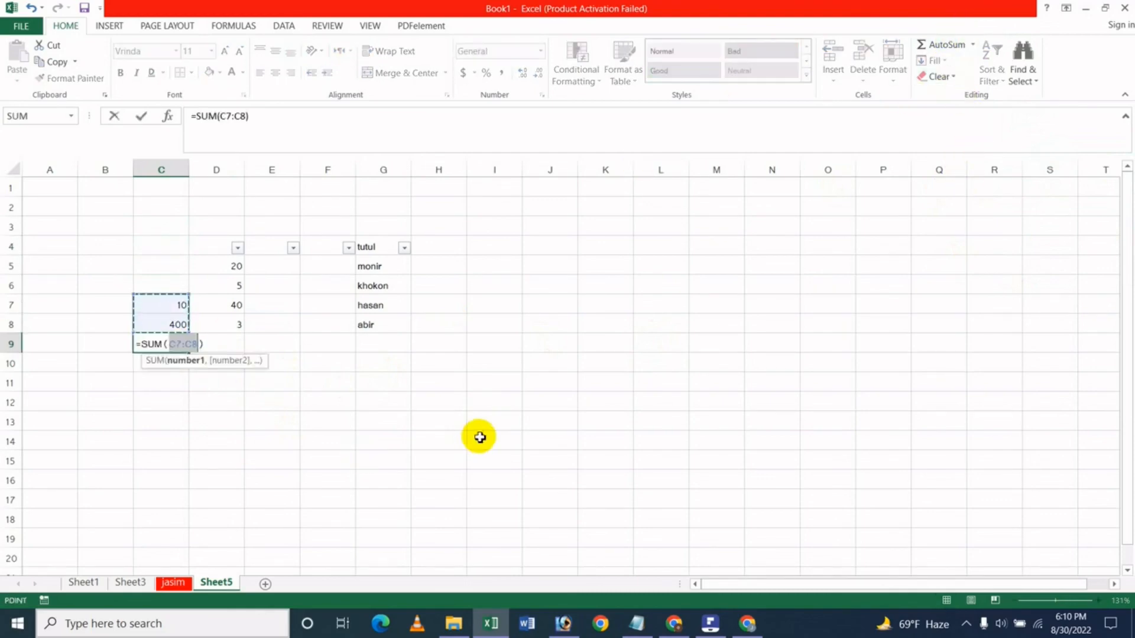
{"action": "key", "text": "Return"}
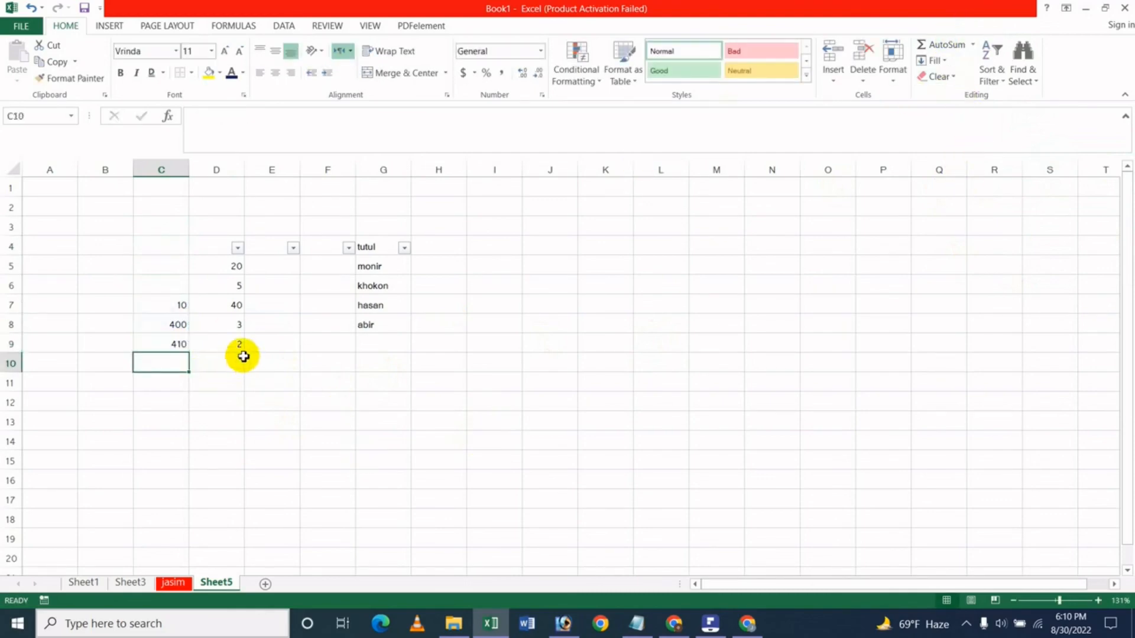
{"action": "left_click", "coordinate": [239, 345]}
{"action": "left_click", "coordinate": [940, 45]}
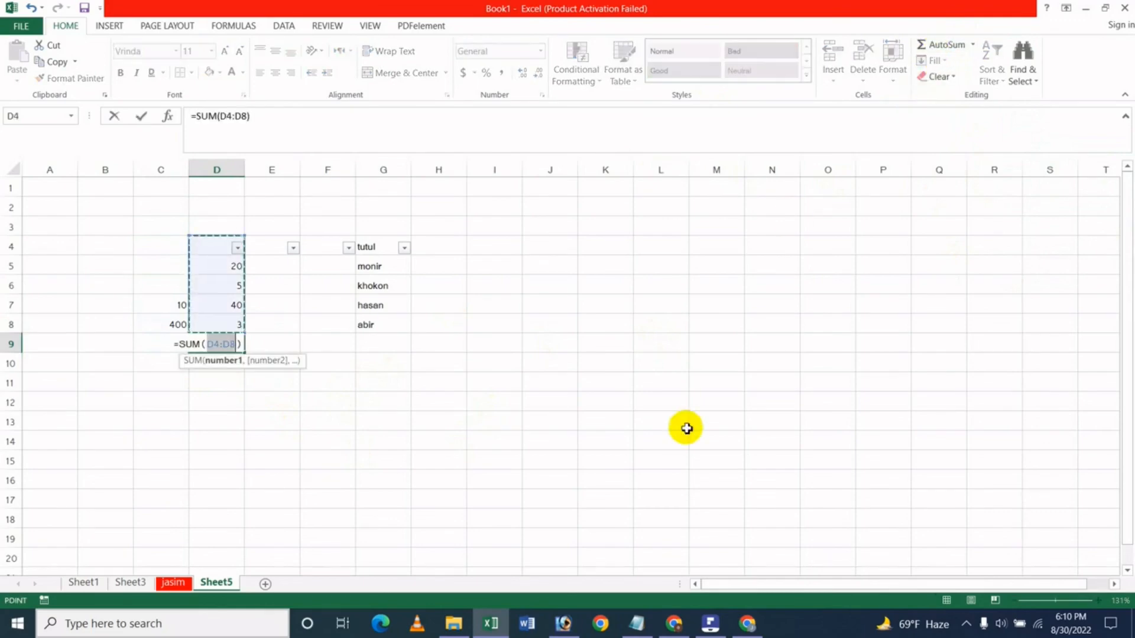
{"action": "key", "text": "Return"}
{"action": "left_click", "coordinate": [390, 385]}
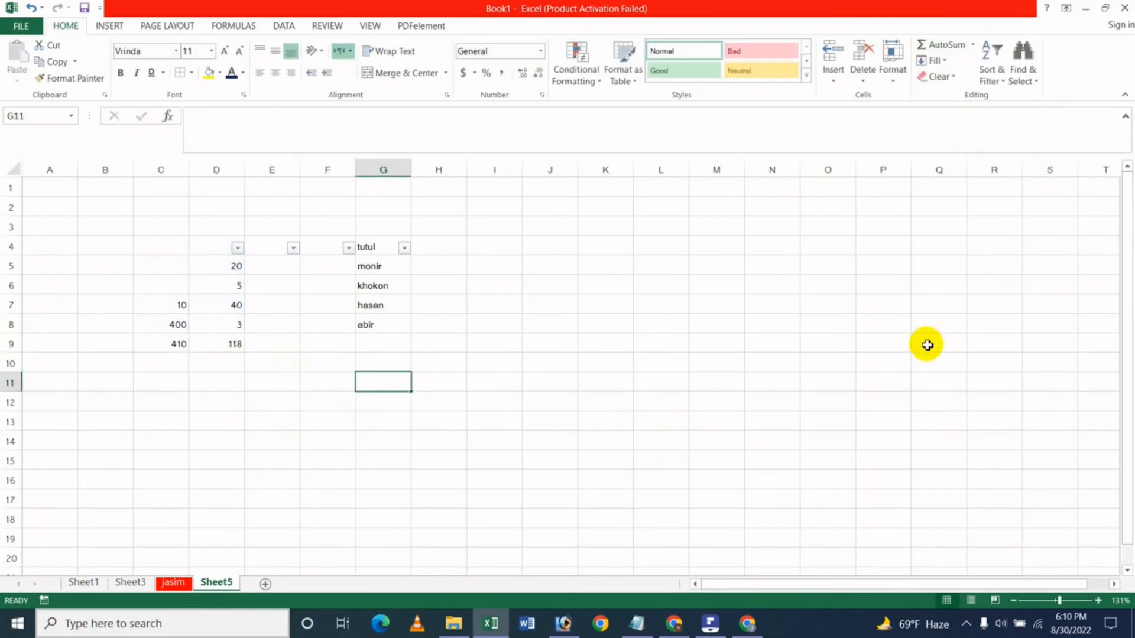
Select row 9's formula cells via Find & Select > Formulas, then switch to Chrome.
{"action": "left_click", "coordinate": [1023, 74]}
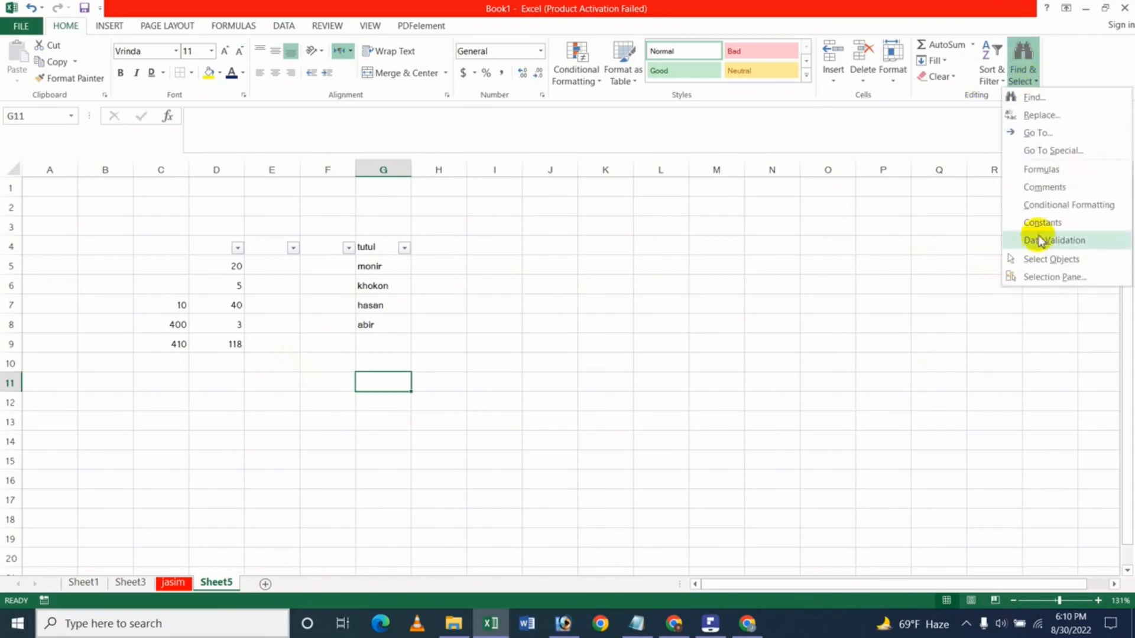
{"action": "left_click", "coordinate": [1043, 170]}
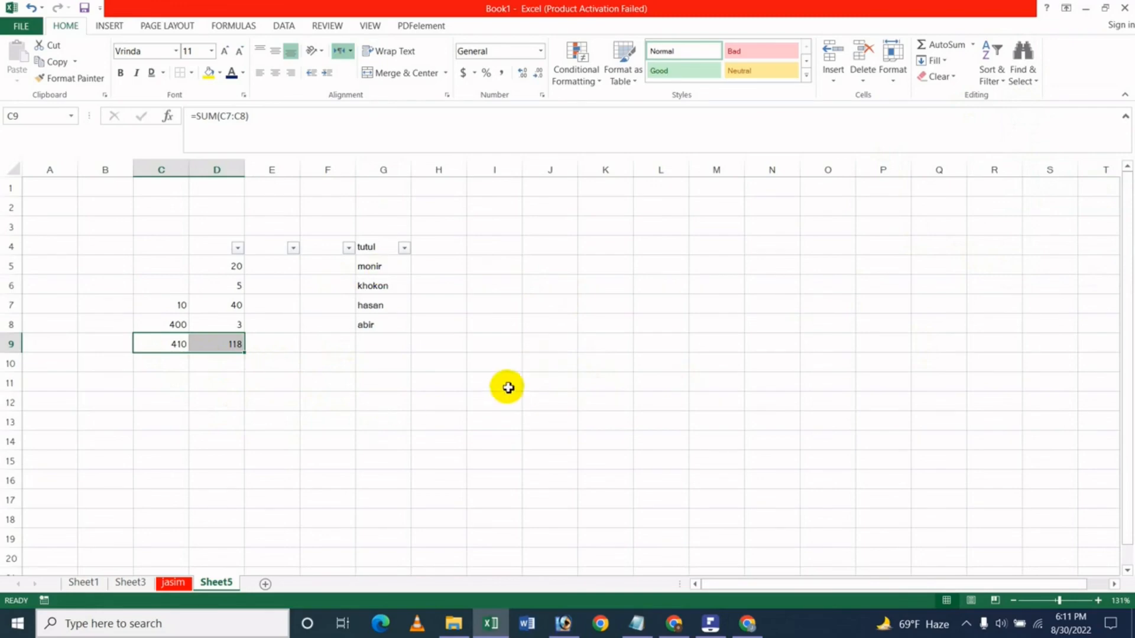
{"action": "left_click", "coordinate": [729, 378]}
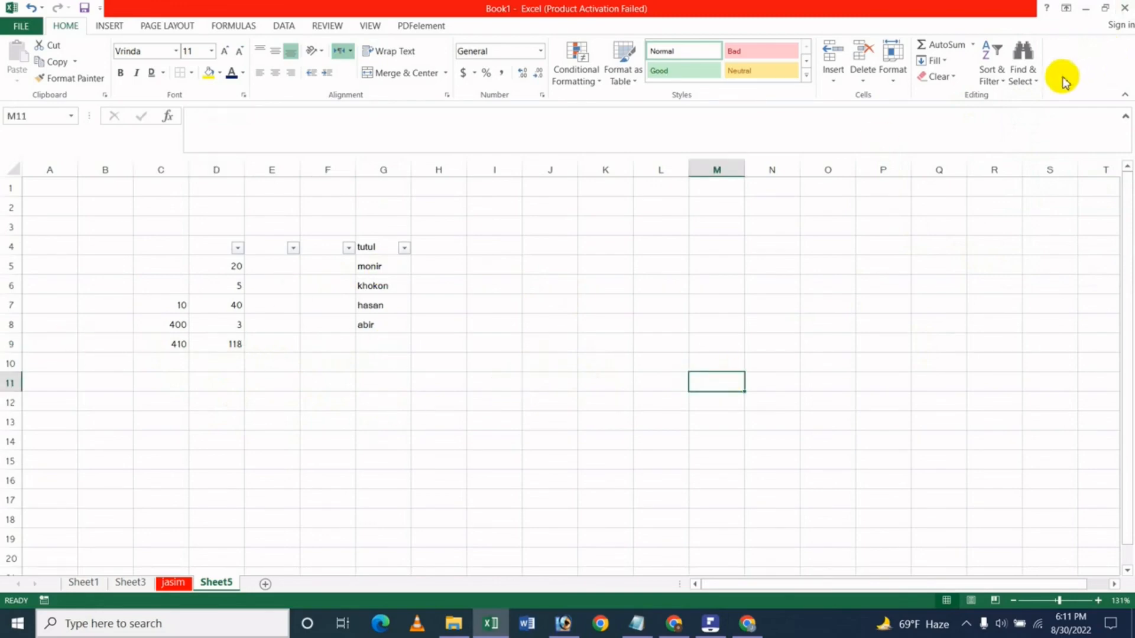
{"action": "left_click", "coordinate": [1031, 77]}
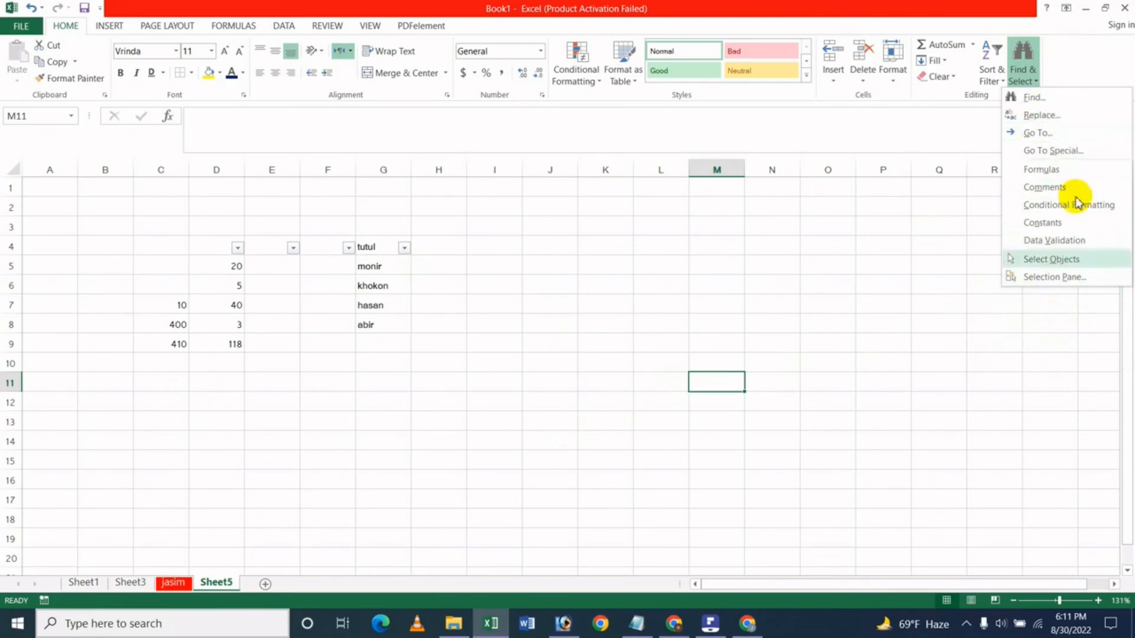
{"action": "left_click", "coordinate": [534, 324]}
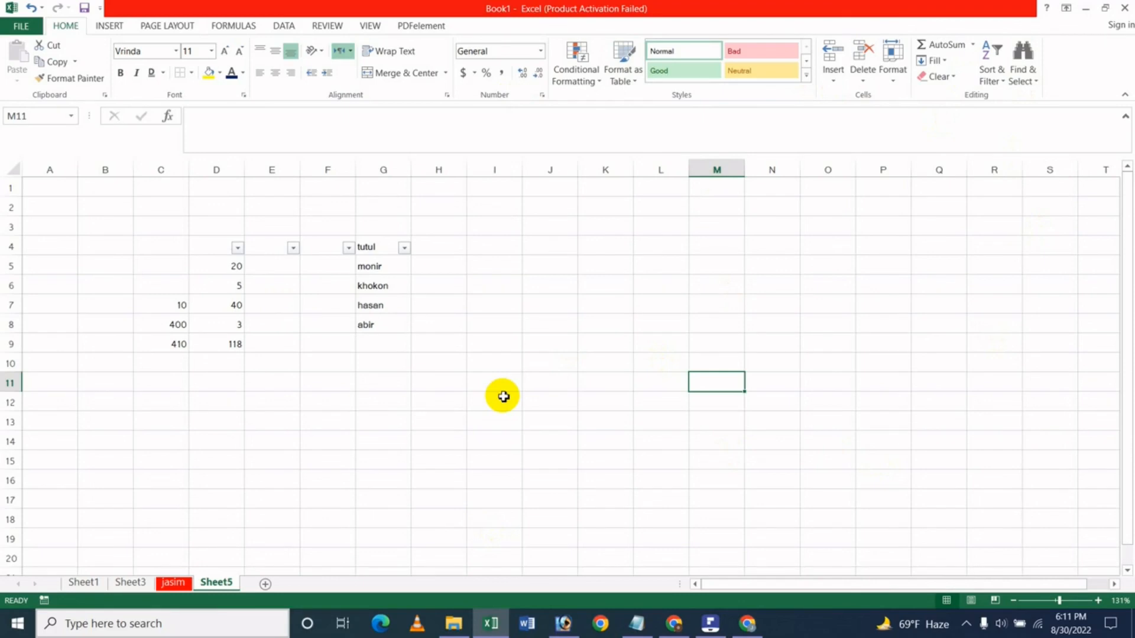
{"action": "left_click", "coordinate": [747, 623]}
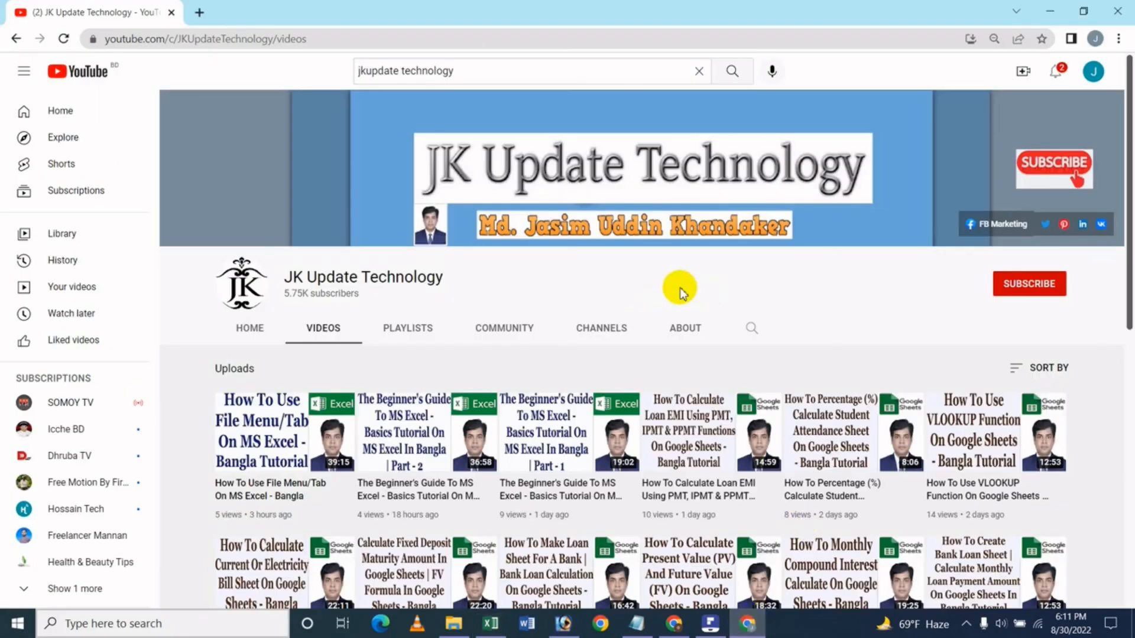